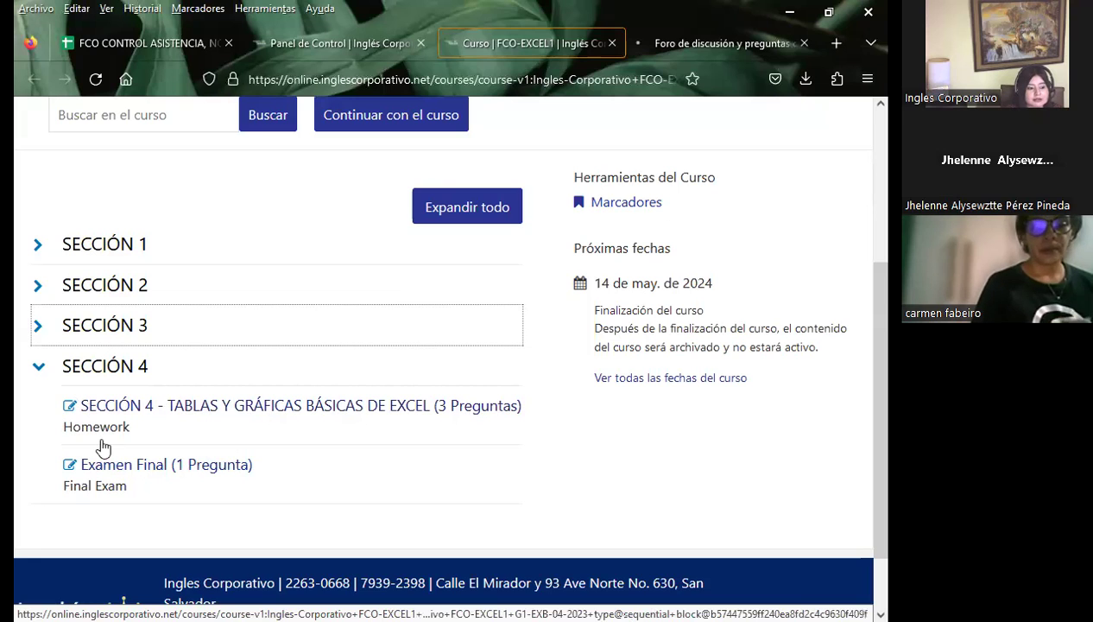
Step: Open Sección 4's Examen final in a background tab, load lesson 4.1 Objetivo, then switch to the exam
middle_click(104, 481)
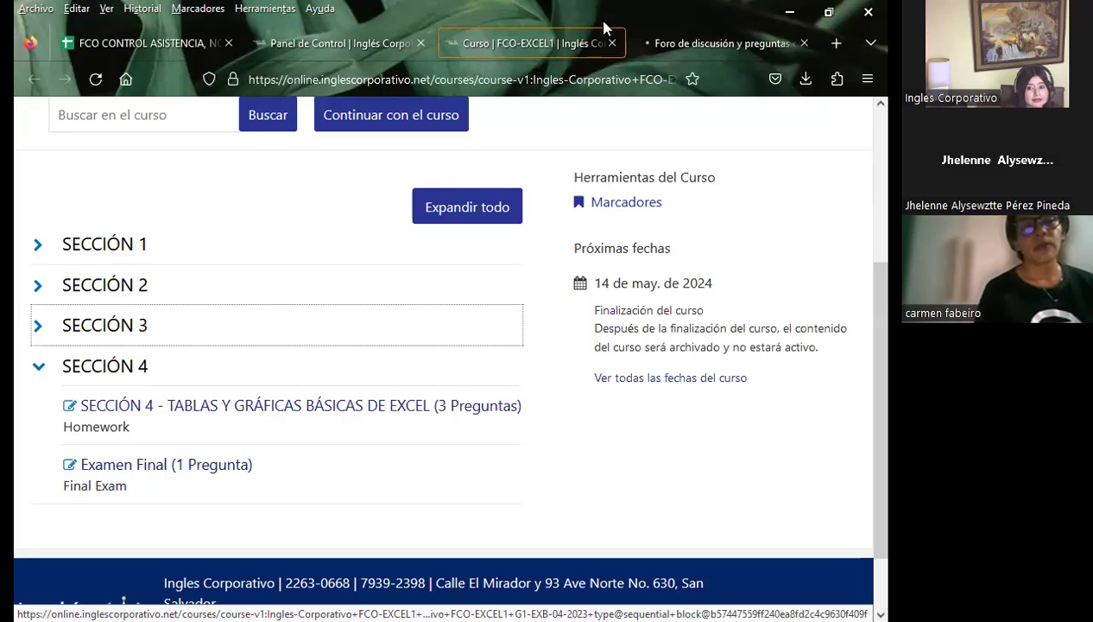
click(639, 52)
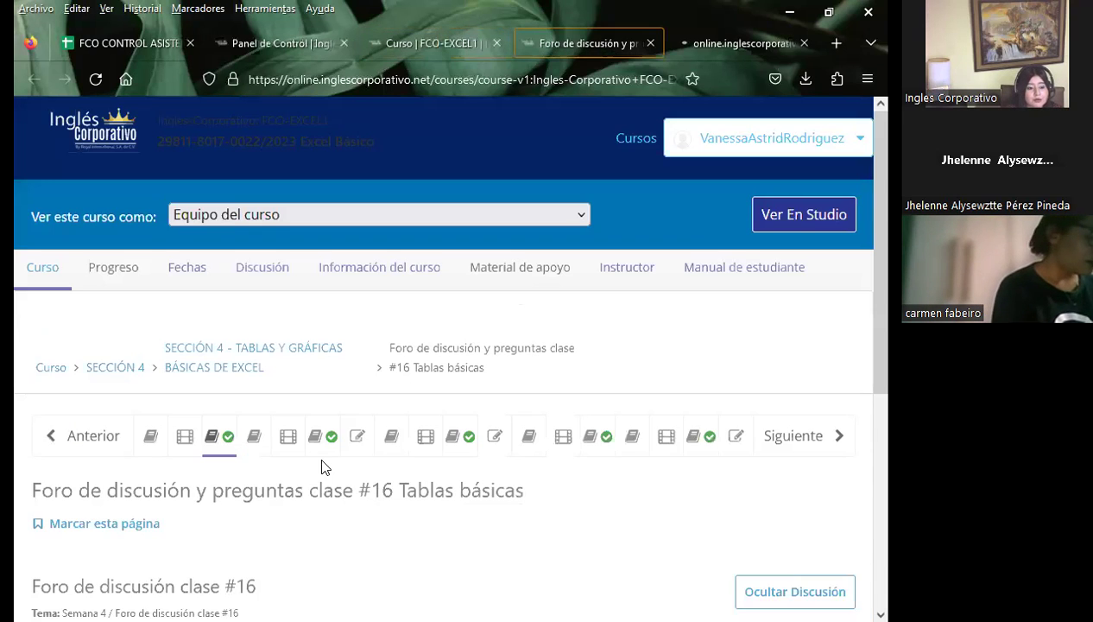
scroll(207, 348, down, 2)
scroll(177, 287, down, 1)
click(153, 270)
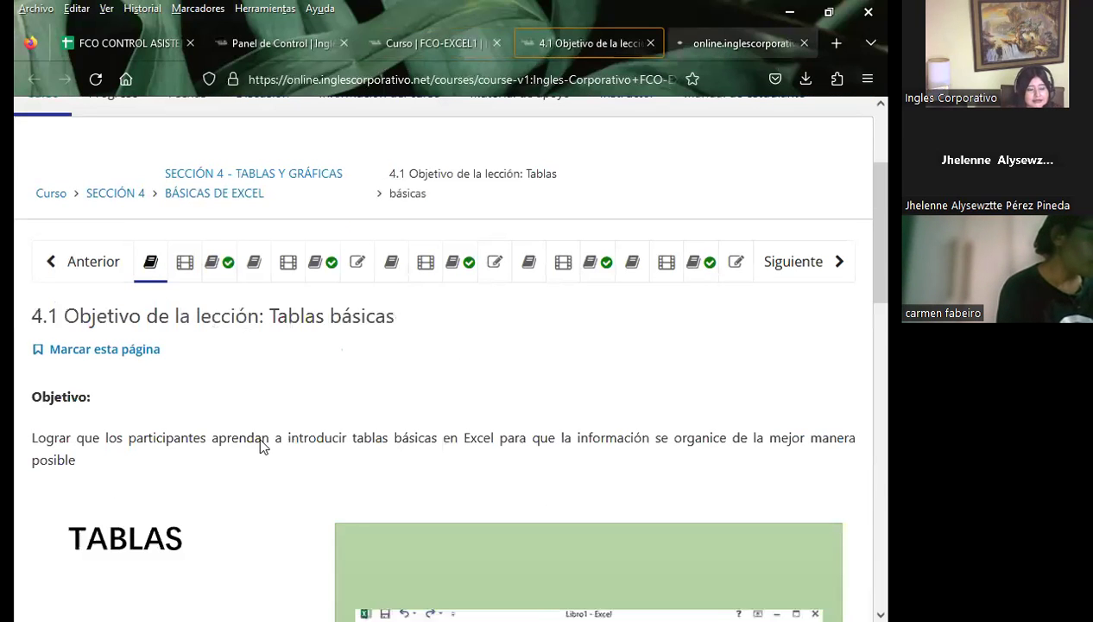
key(ctrl+Tab)
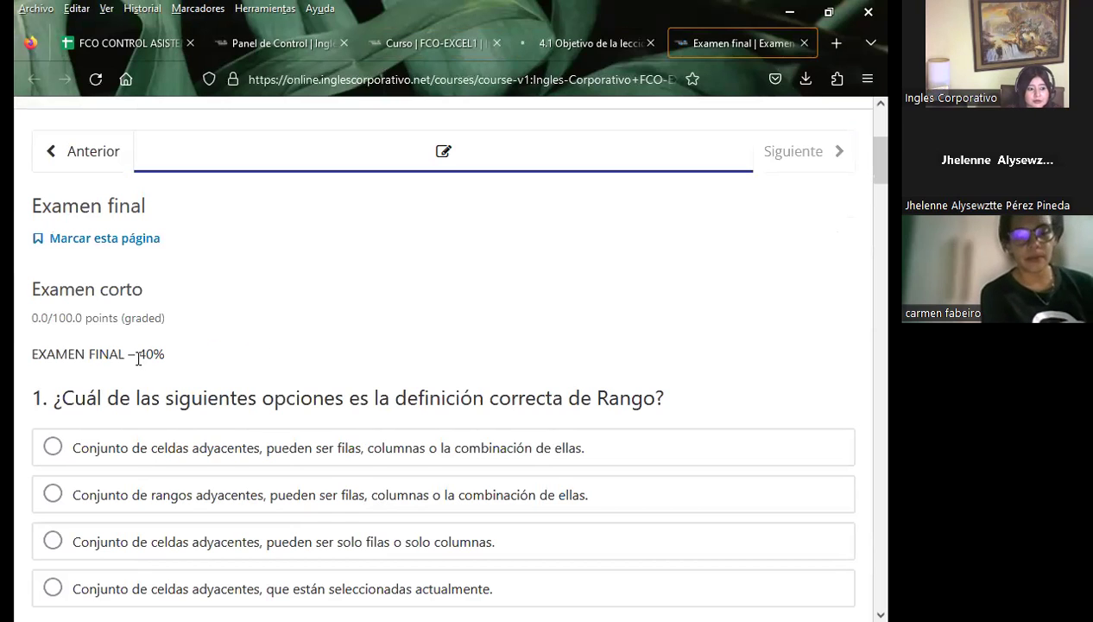
drag(136, 354, 165, 355)
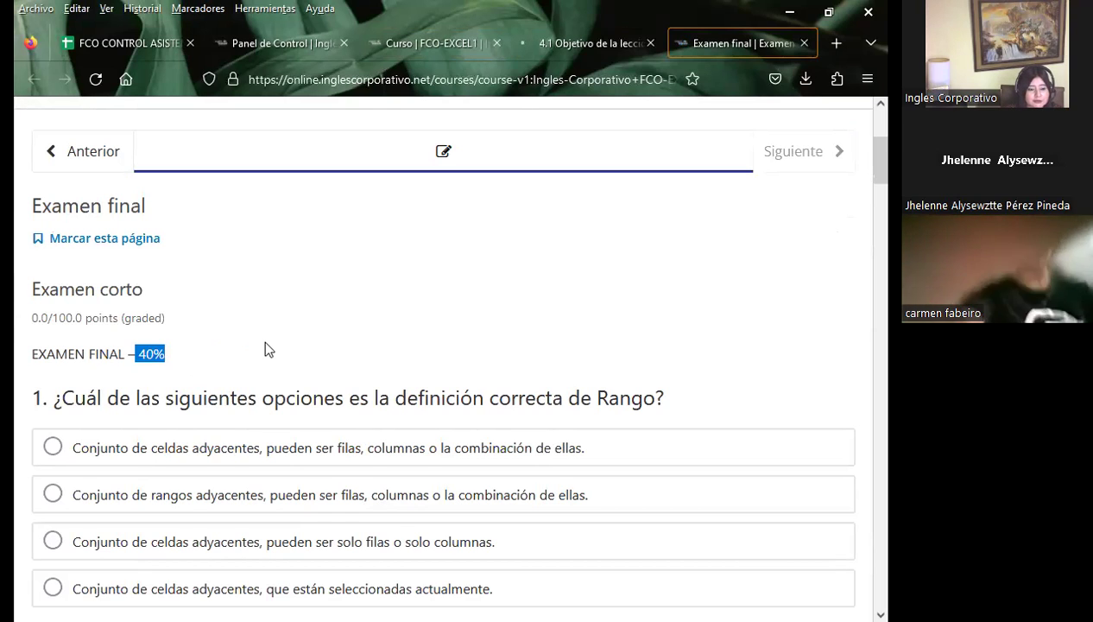
click(307, 342)
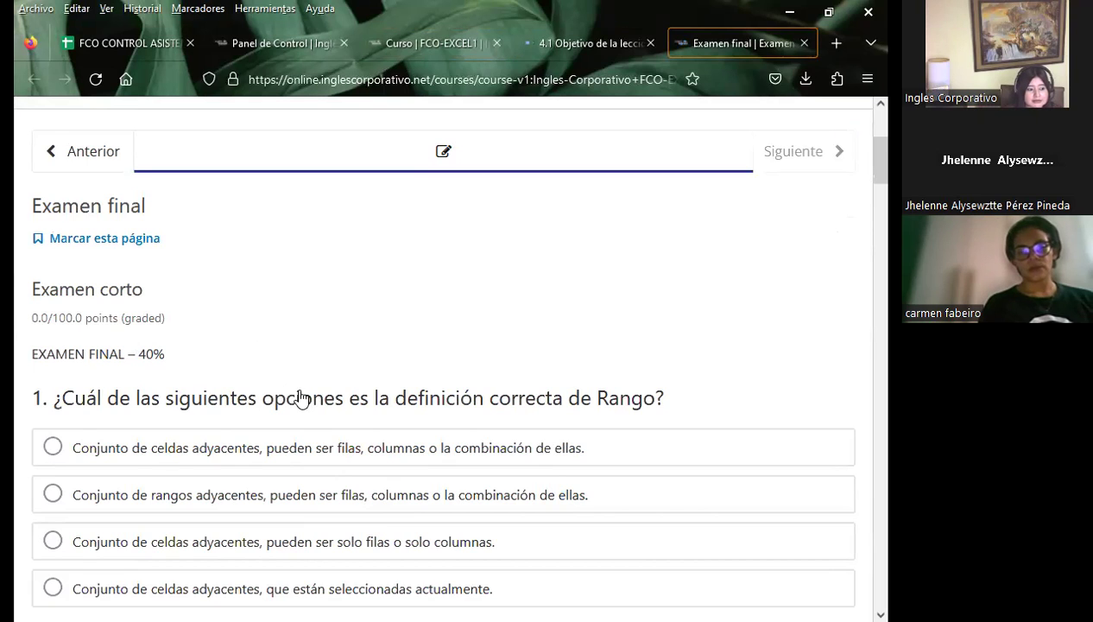
scroll(293, 389, down, 10)
scroll(301, 398, down, 15)
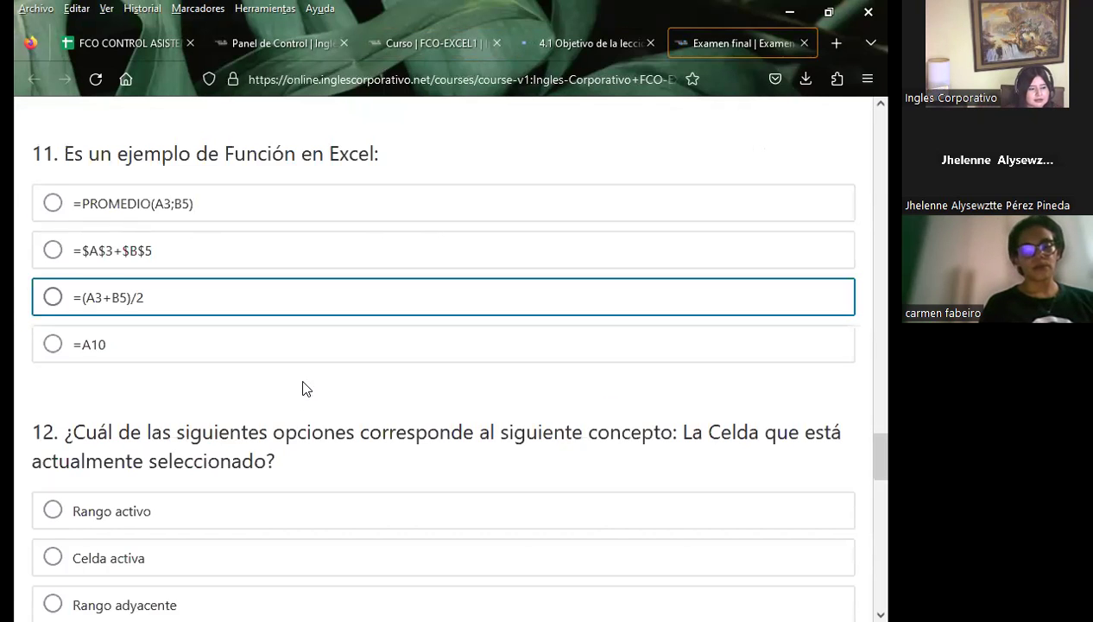
scroll(305, 380, down, 10)
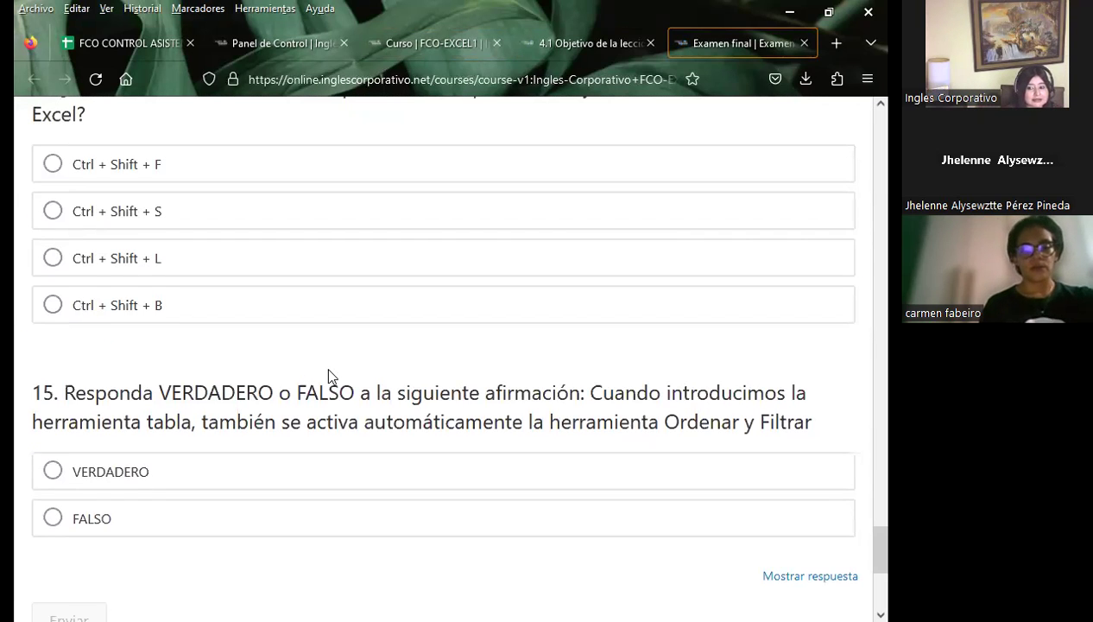
scroll(329, 377, up, 5)
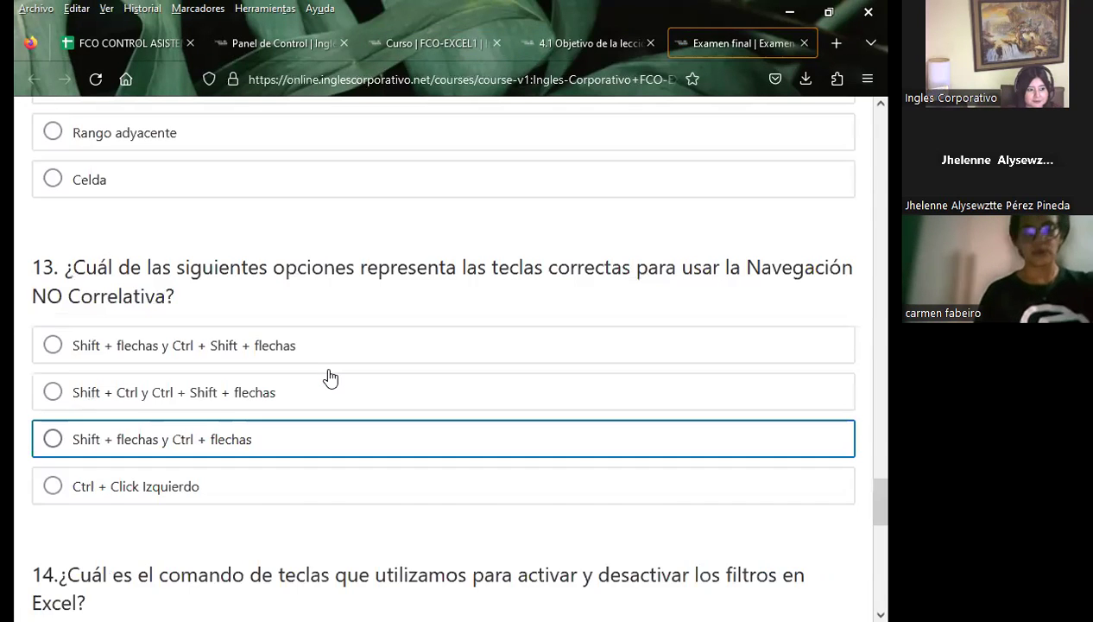
scroll(333, 363, up, 5)
scroll(352, 385, up, 5)
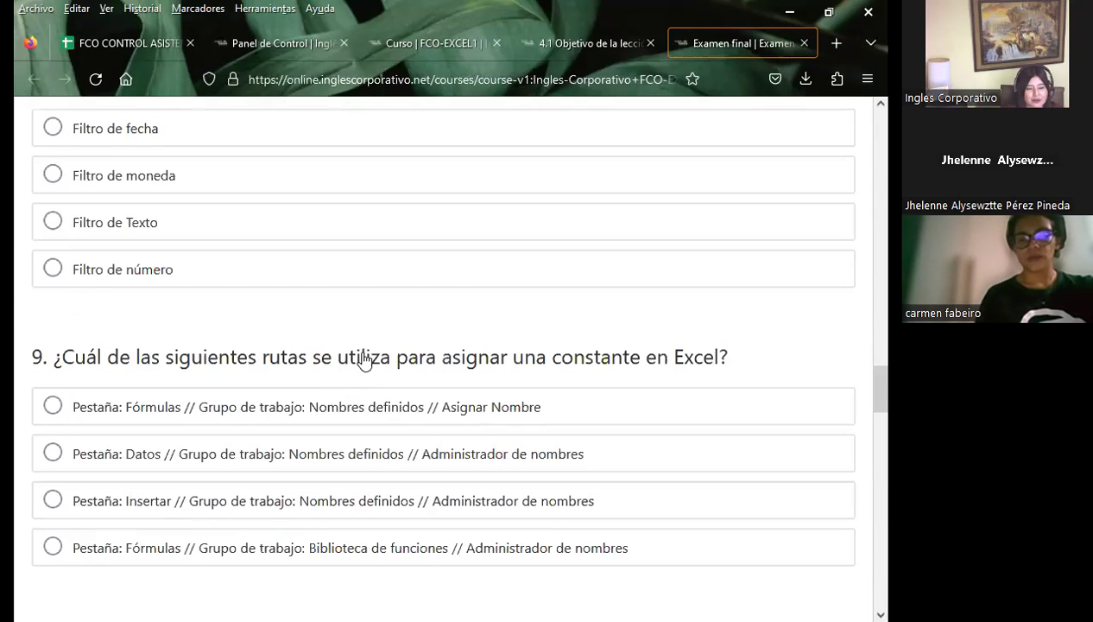
scroll(361, 368, up, 5)
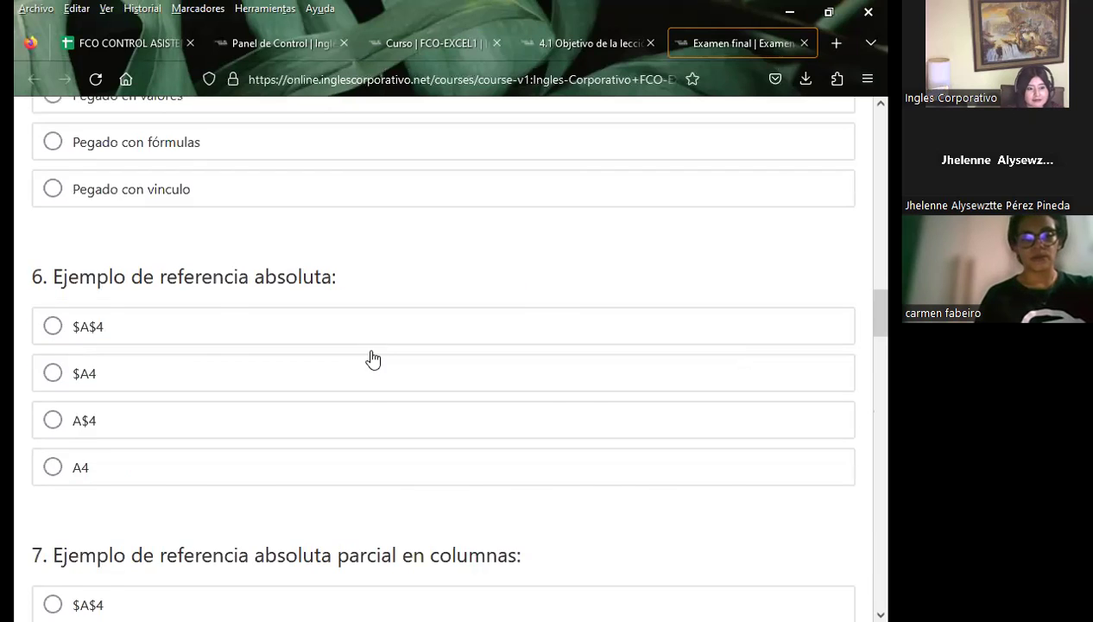
scroll(367, 355, up, 5)
scroll(380, 349, up, 5)
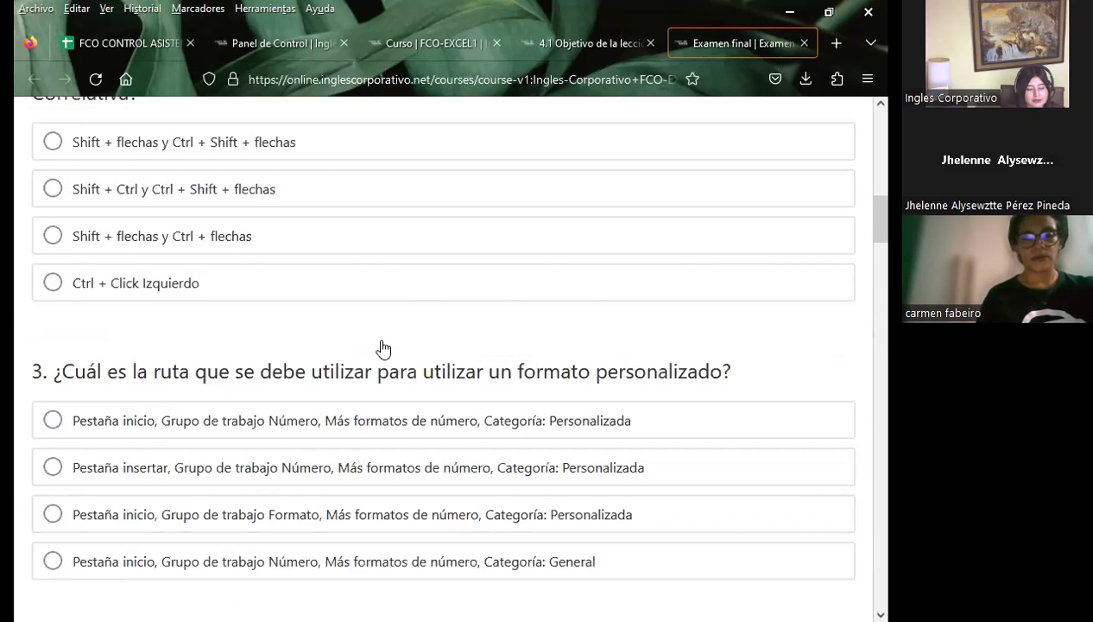
scroll(389, 346, up, 5)
scroll(471, 372, up, 2)
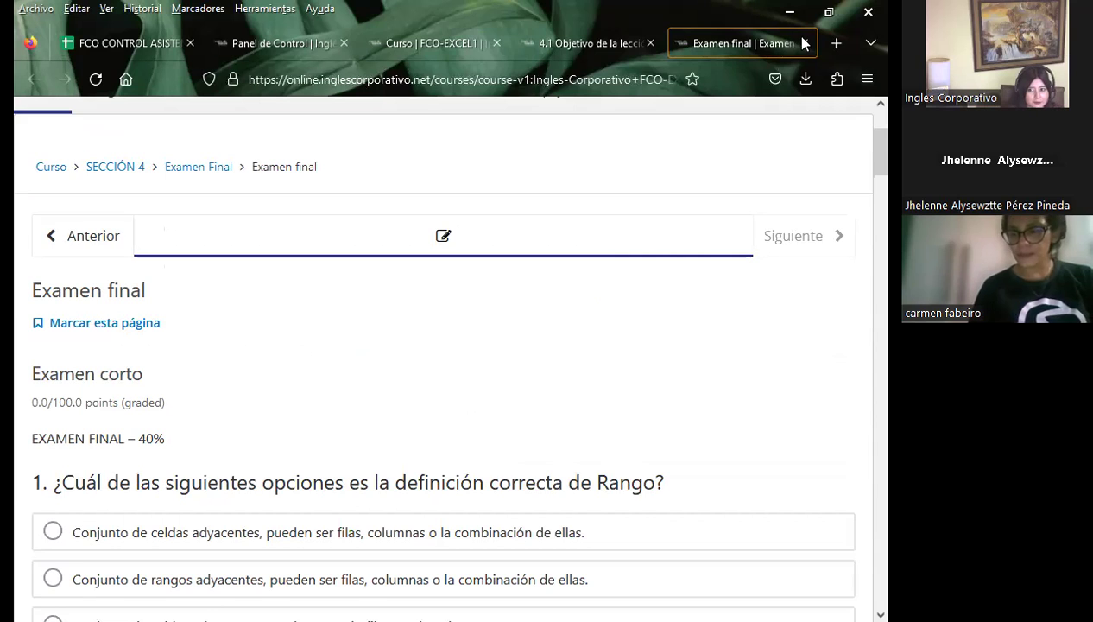
Step: Close the Examen final tab and read through lesson 4.1's TABLAS explanation and Excel example
key(ctrl+w)
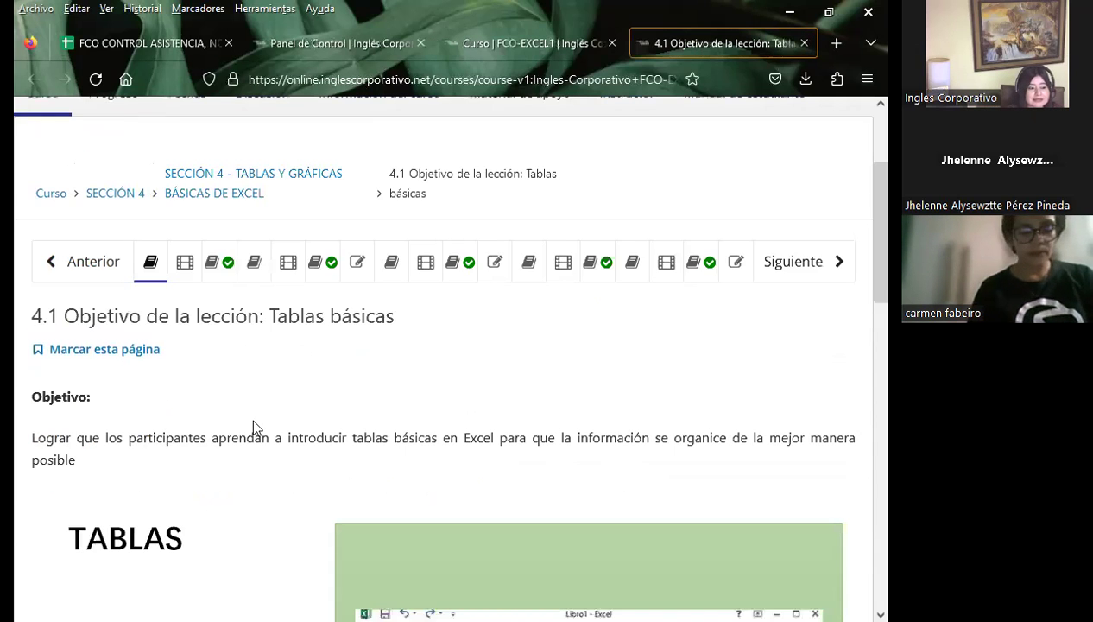
scroll(253, 425, down, 3)
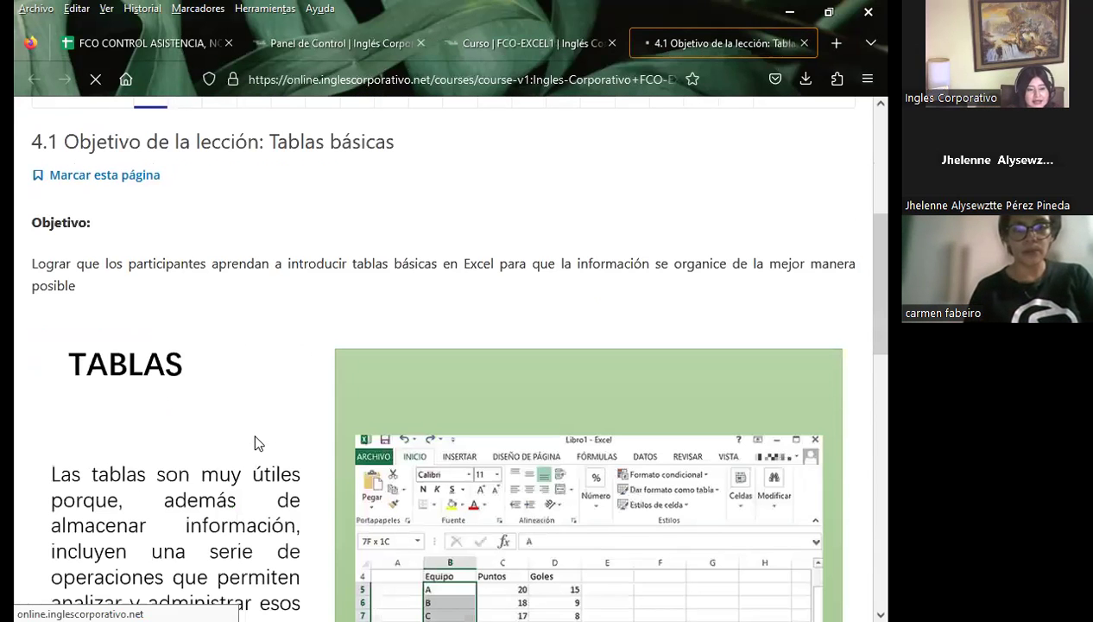
scroll(253, 443, up, 2)
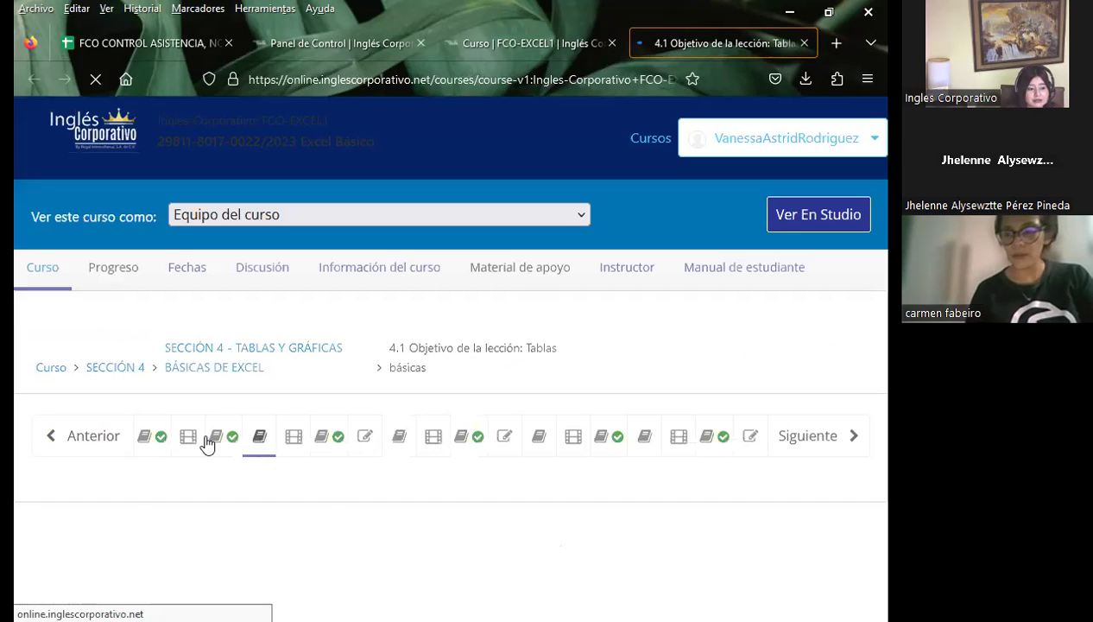
click(153, 448)
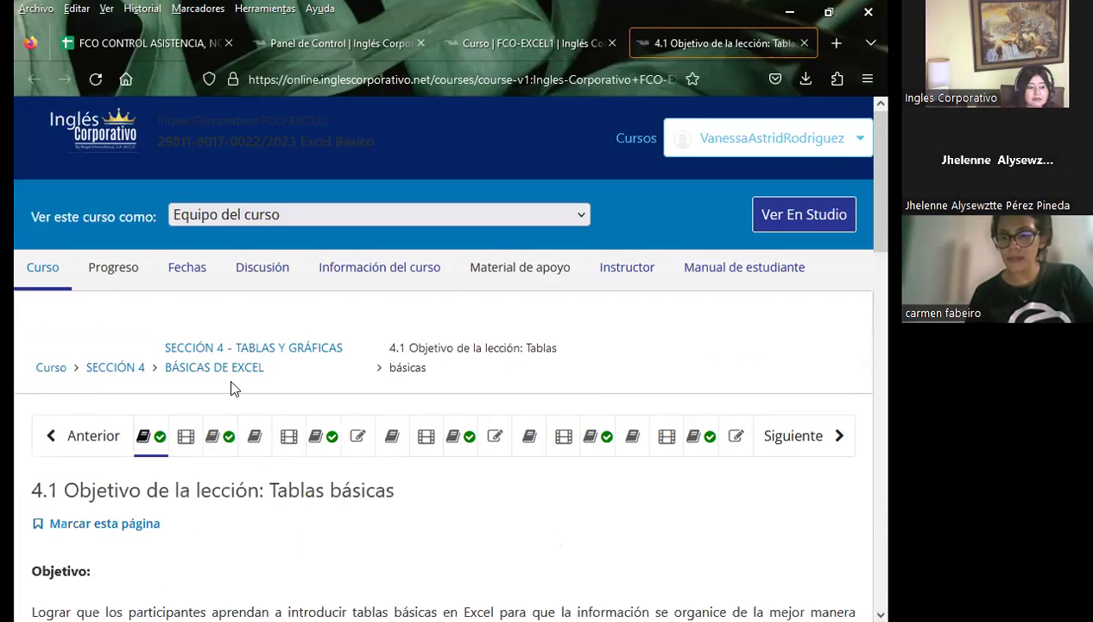
scroll(215, 441, down, 2)
scroll(206, 472, down, 2)
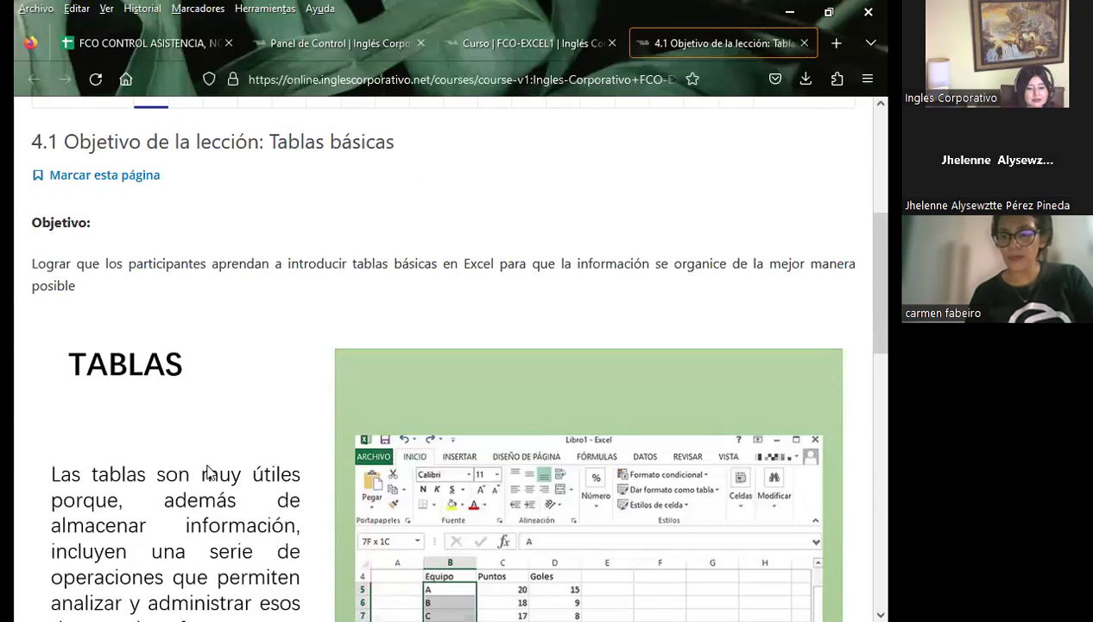
scroll(198, 467, up, 3)
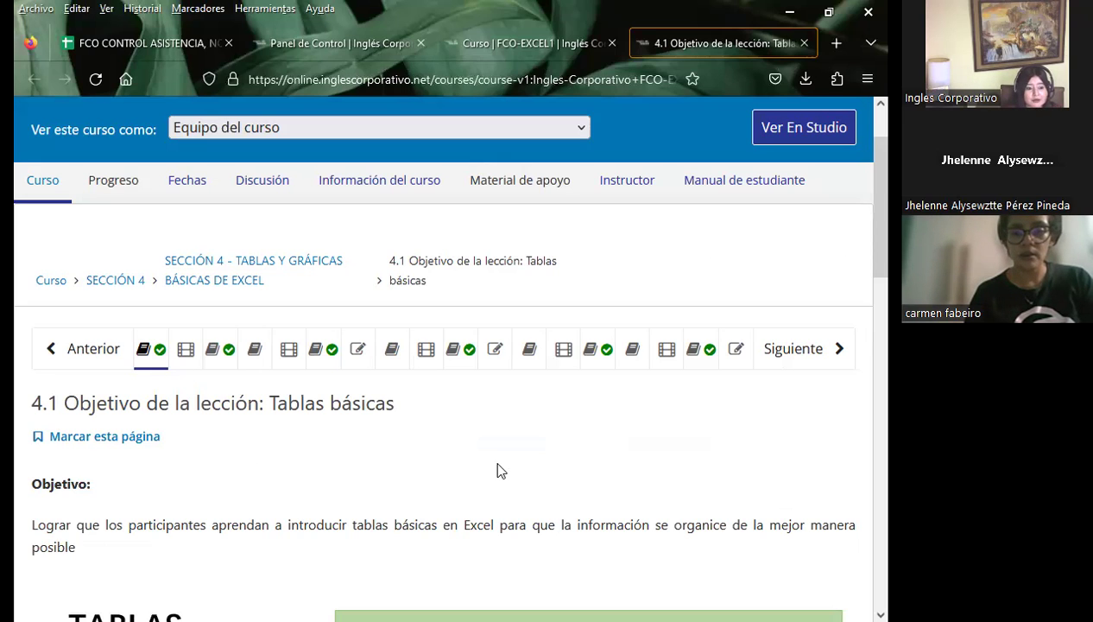
scroll(243, 441, down, 2)
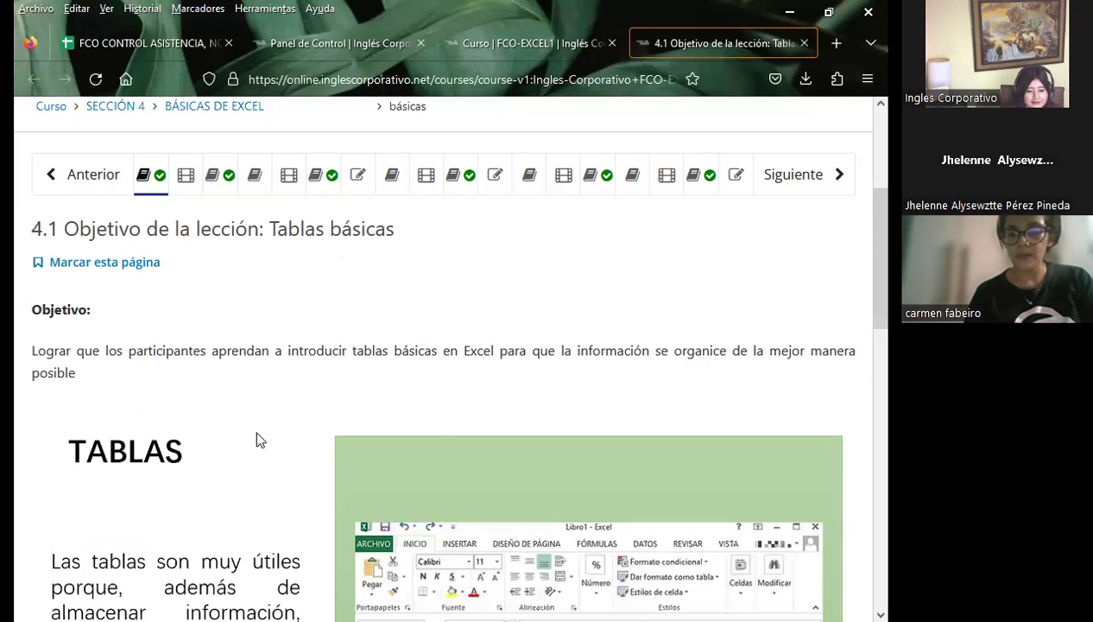
scroll(256, 440, down, 2)
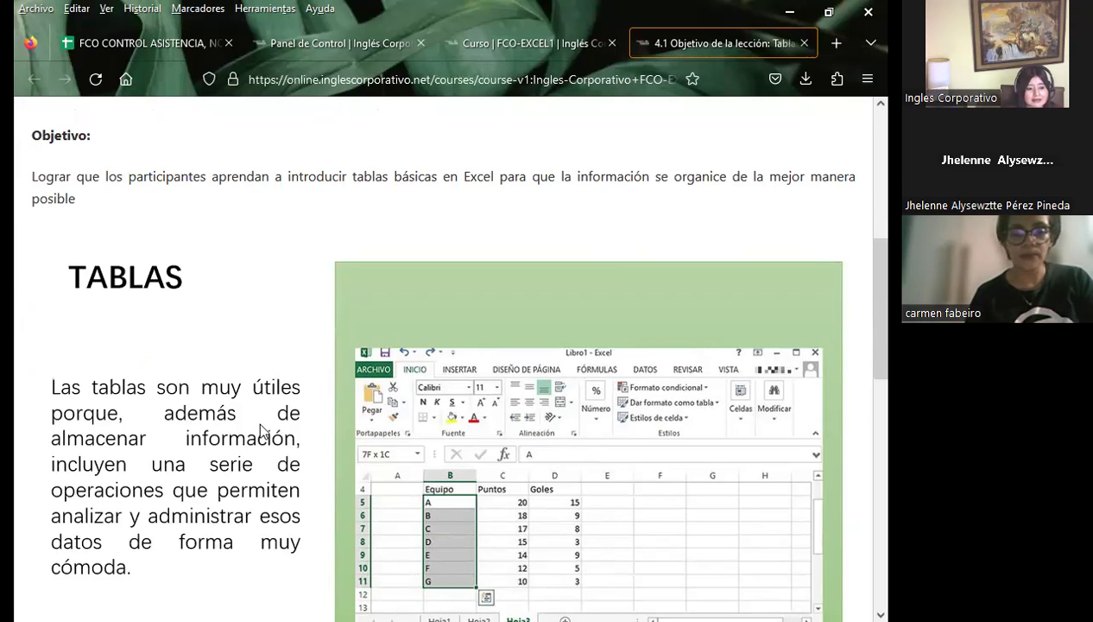
scroll(381, 444, up, 4)
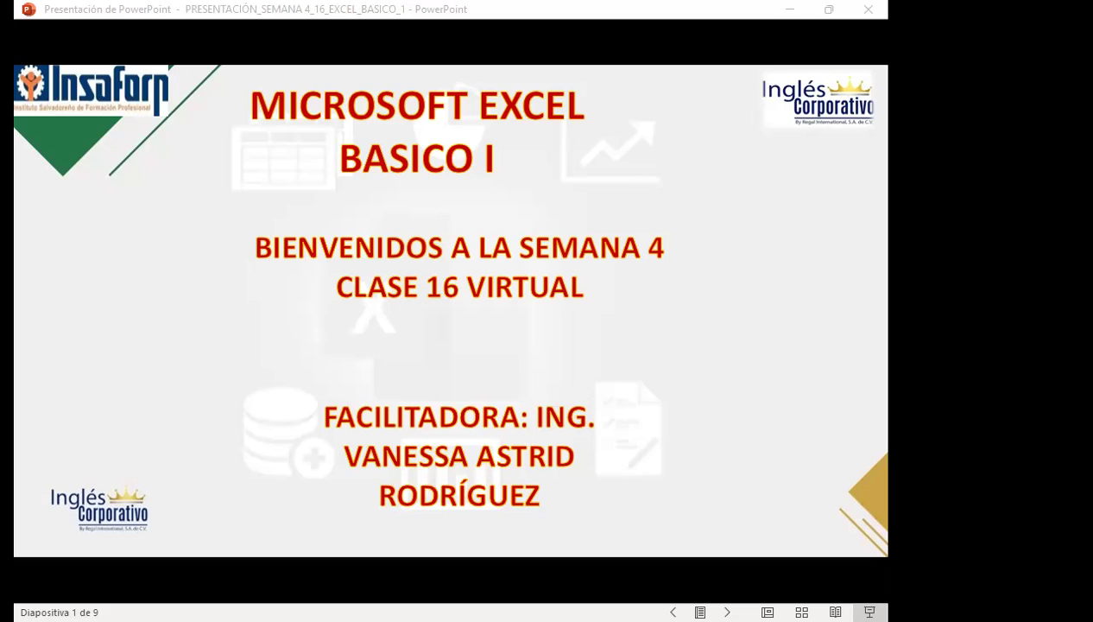
Step: Advance the slideshow past SESIÓN: 16 to slide 3, AGENDA
click(646, 376)
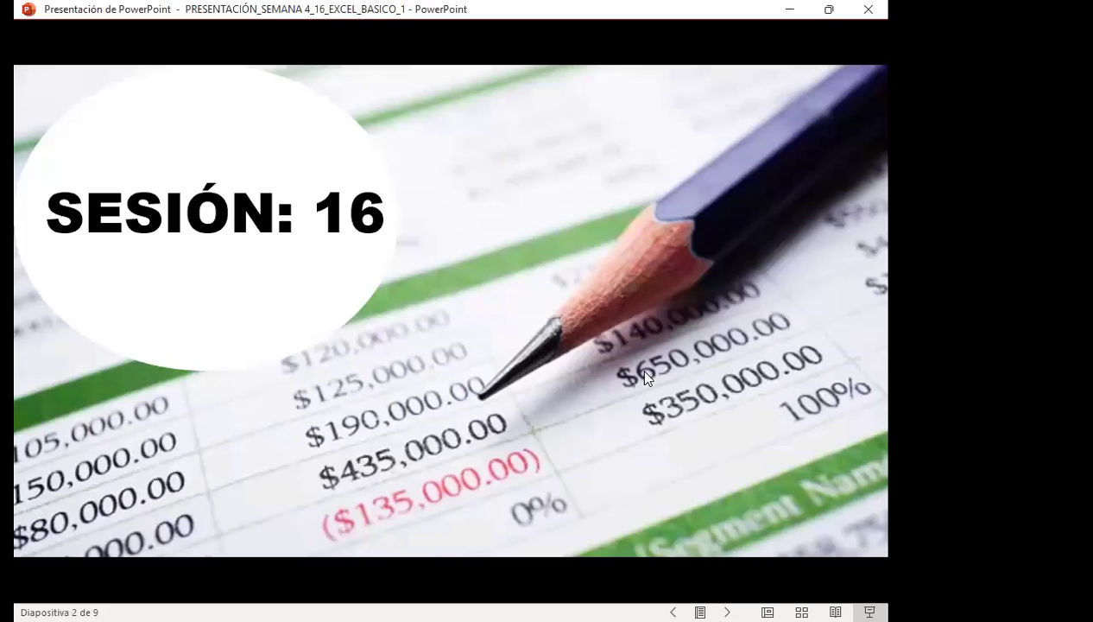
click(645, 372)
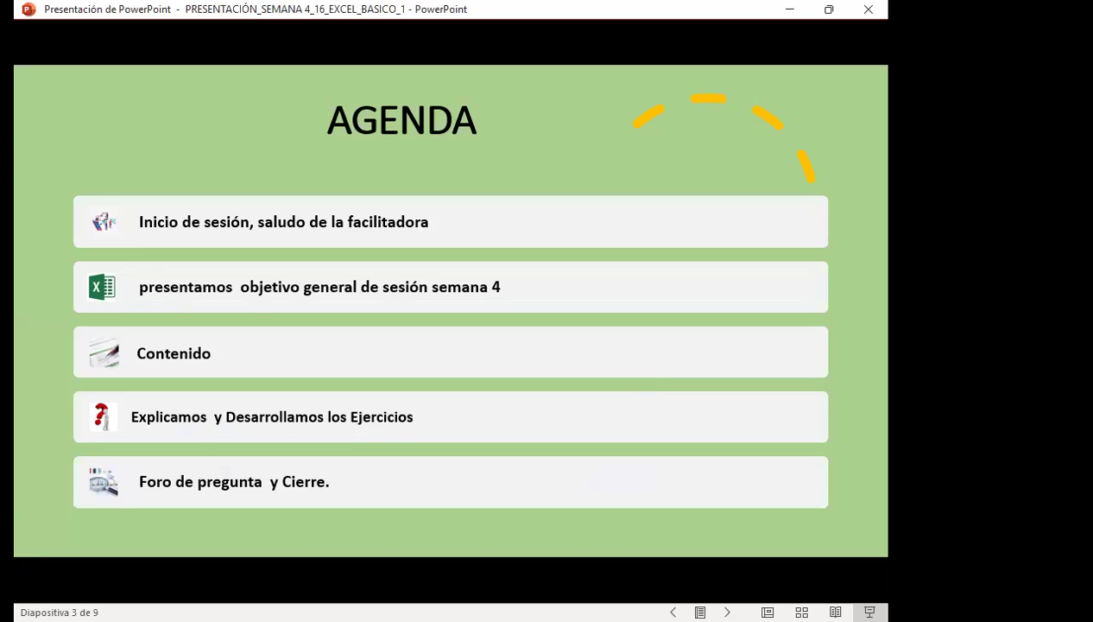
Step: Advance the slideshow to slide 4, the session's general objective on Excel tables
key(Right)
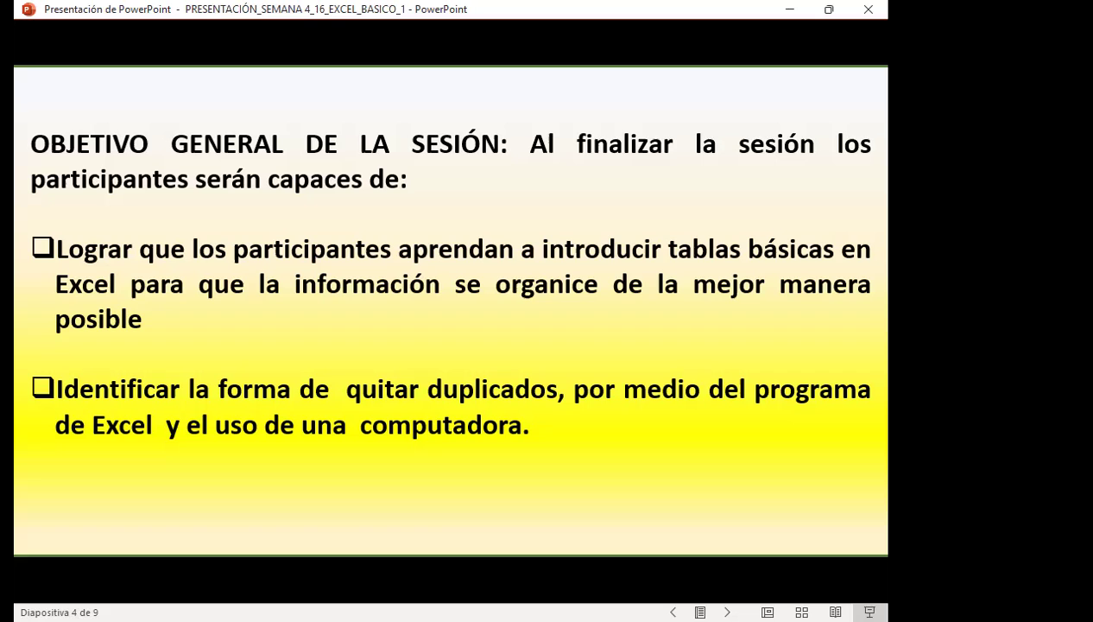
Step: Advance the slideshow to slide 5, 'APLICAR FORMATO A UNA TABLA DE EXCEL'
key(Right)
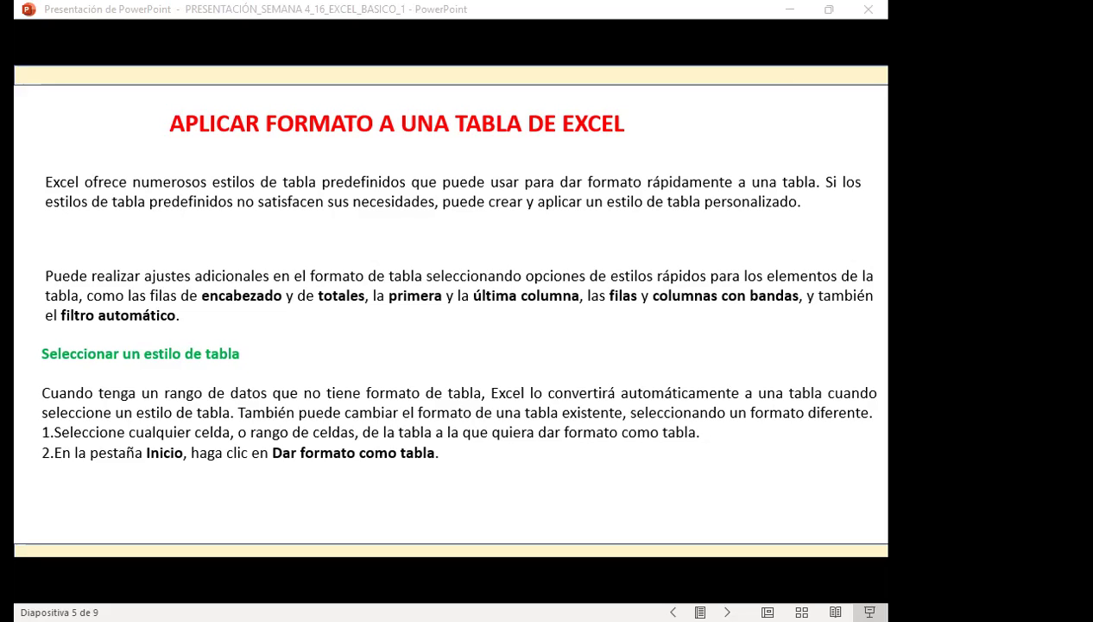
Step: Switch from the slideshow to the Excel workbook LIBRO DE EXCEL SESION 16, TABLAS sheet
key(alt+Tab)
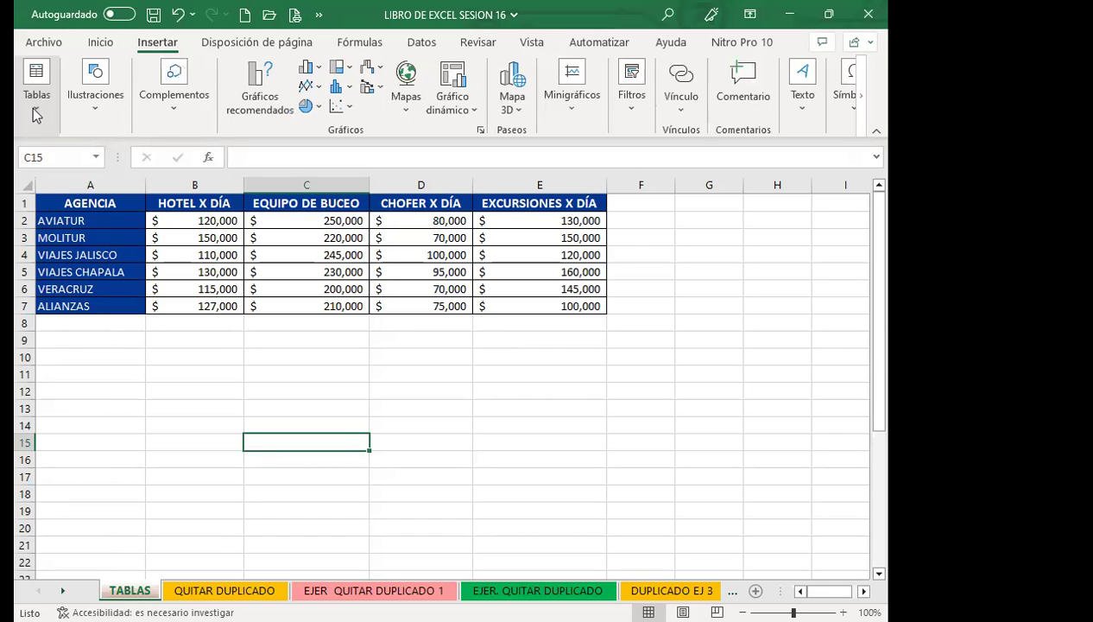
Step: Browse Excel's table insertion options and dismiss them without inserting anything
click(36, 95)
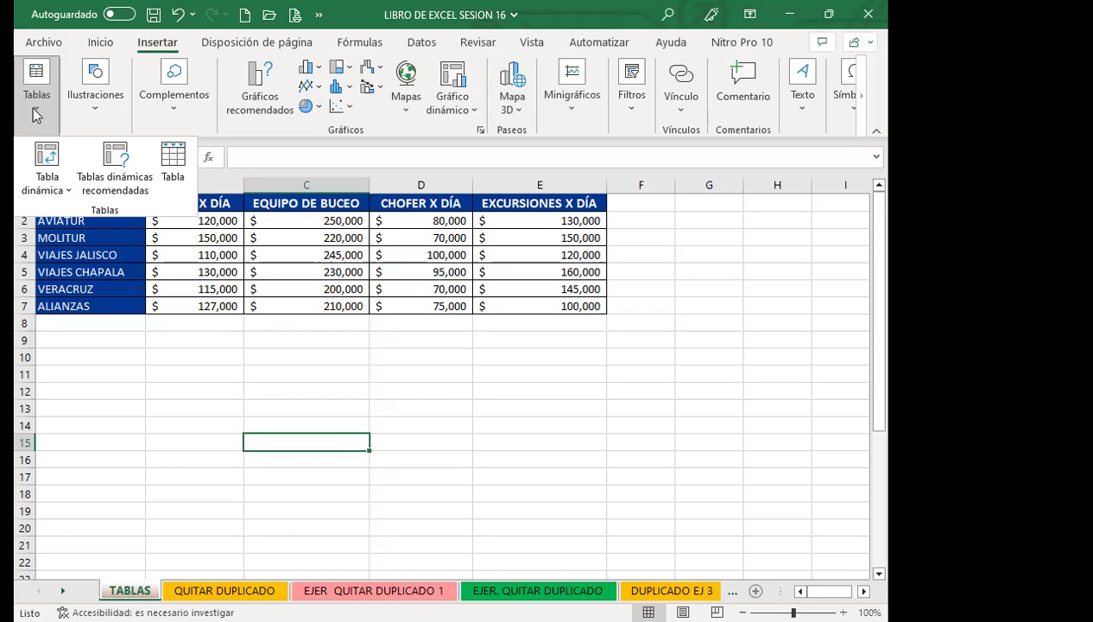
click(173, 164)
click(443, 254)
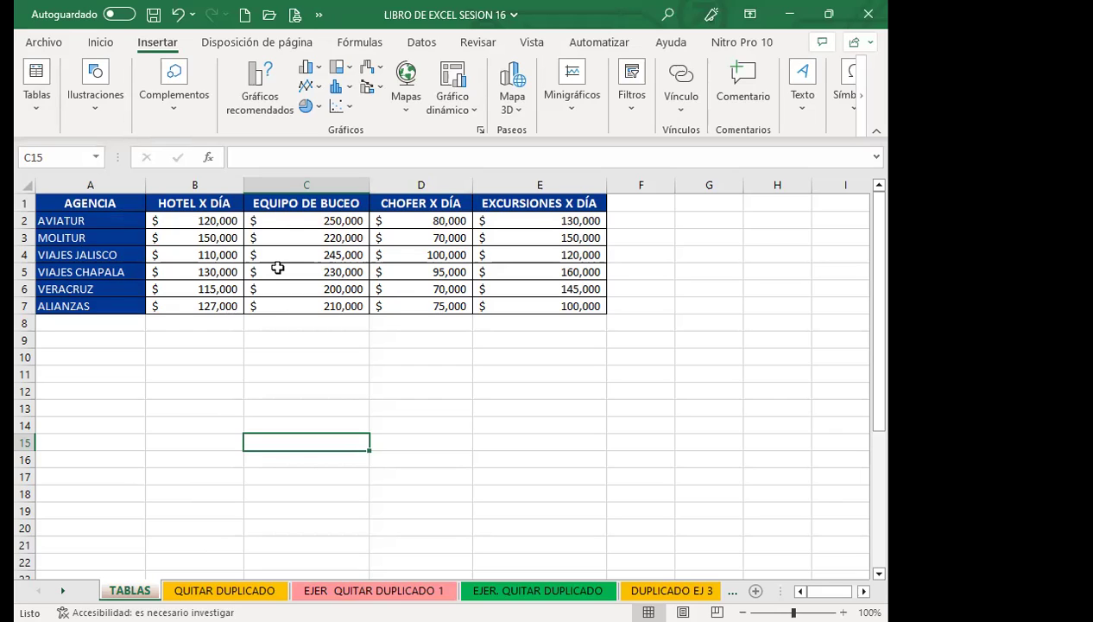
click(247, 269)
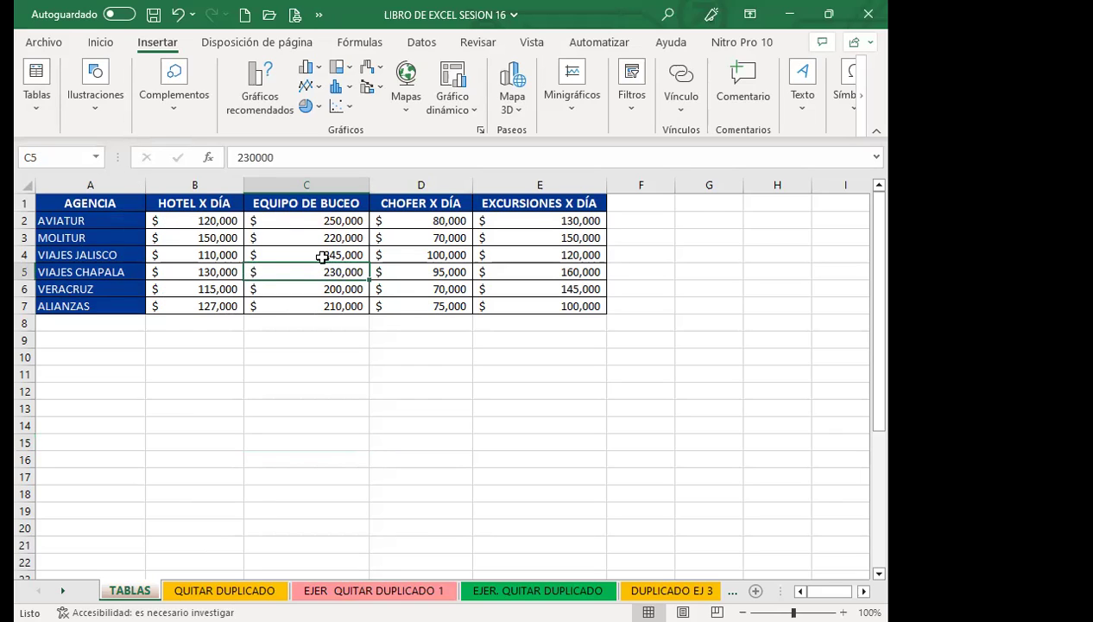
click(289, 236)
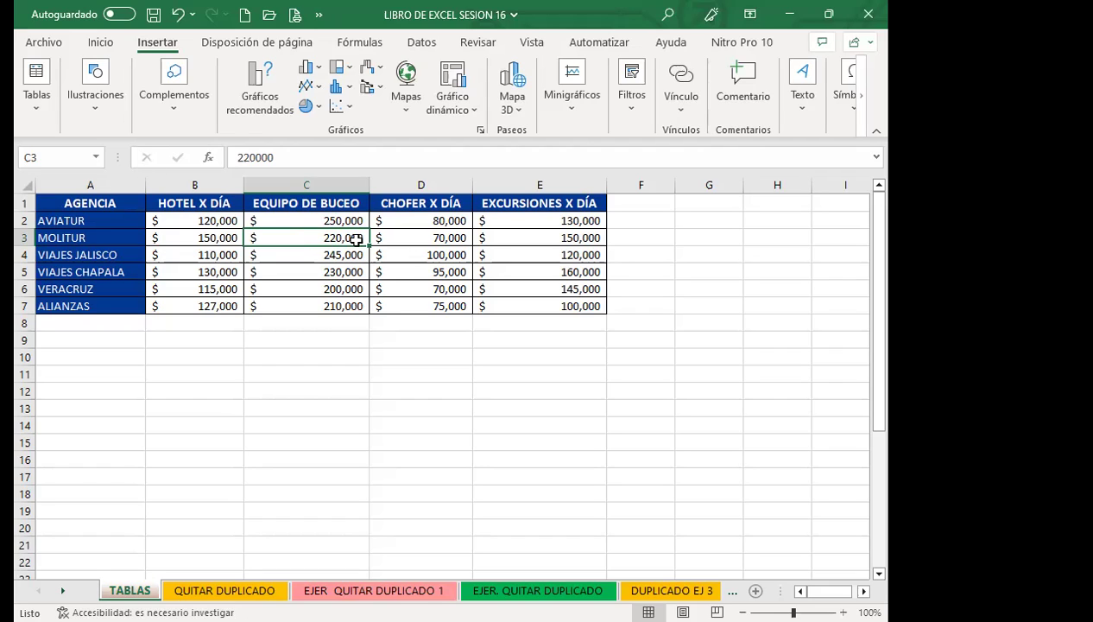
key(ctrl+Home)
key(Down)
key(Down)
key(Down)
key(Right)
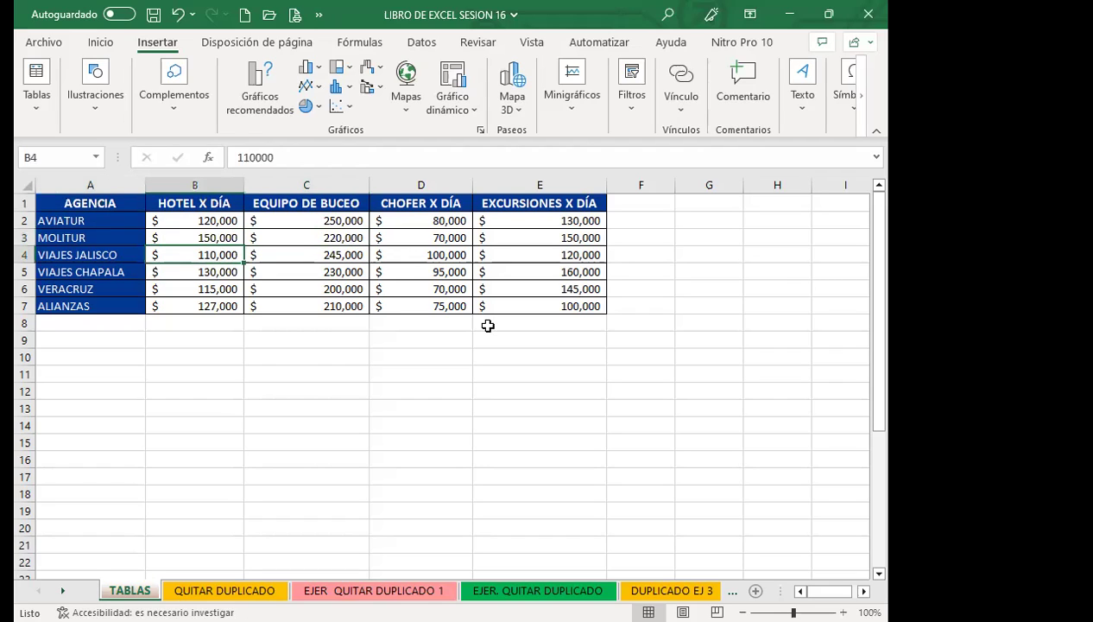
click(298, 235)
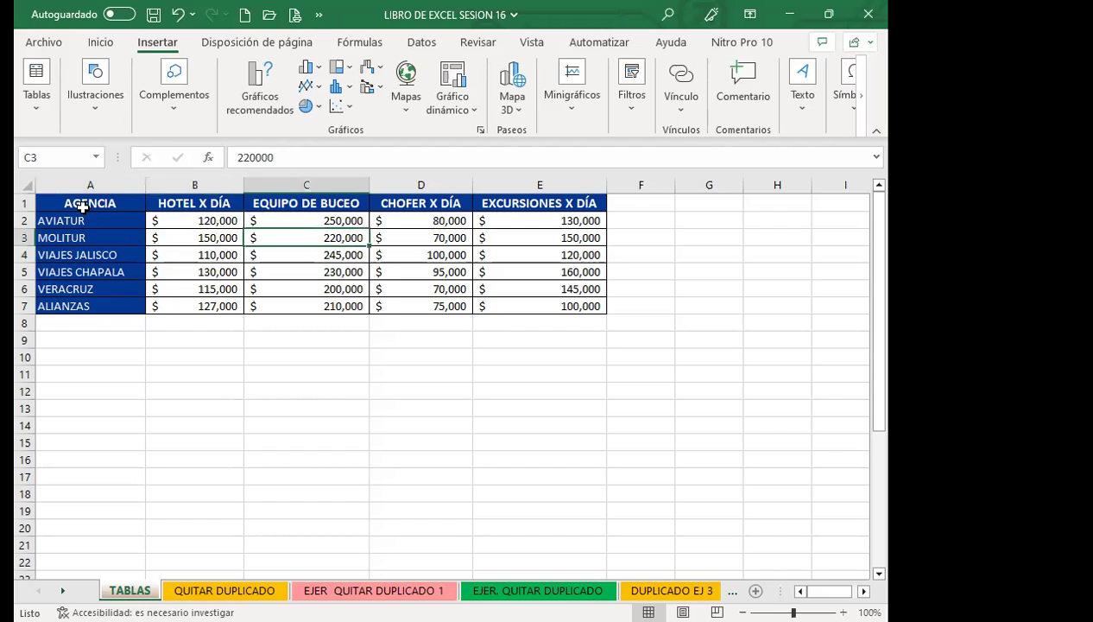
key(ctrl+Home)
key(shift+Right)
key(shift+Right)
key(shift+Right)
key(shift+Down)
key(shift+Down)
key(shift+Down)
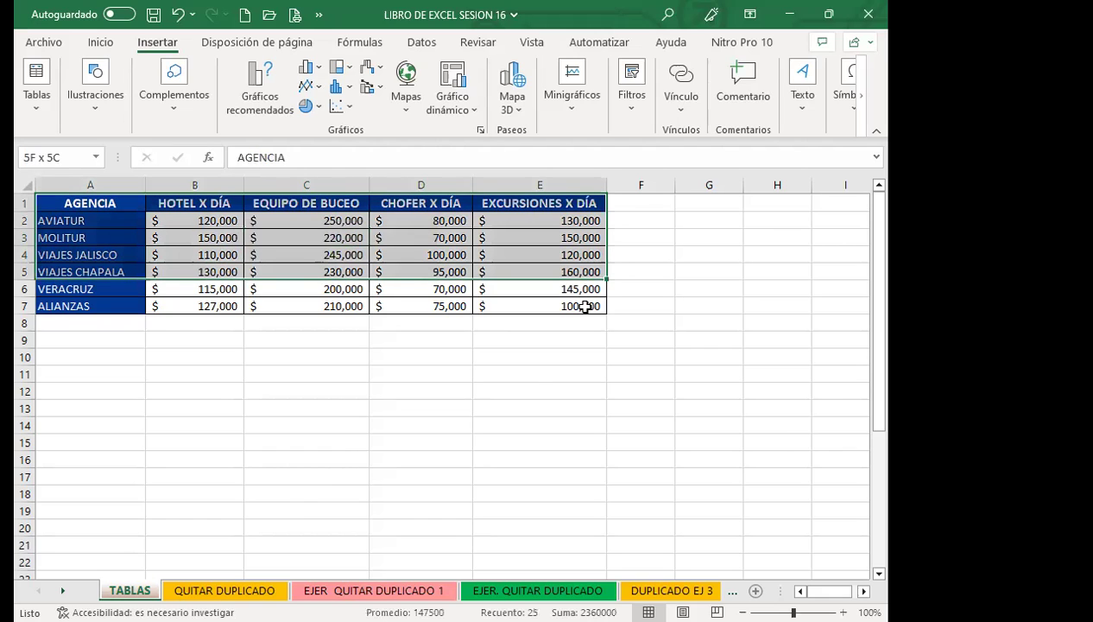
key(shift+Down)
key(shift+Down)
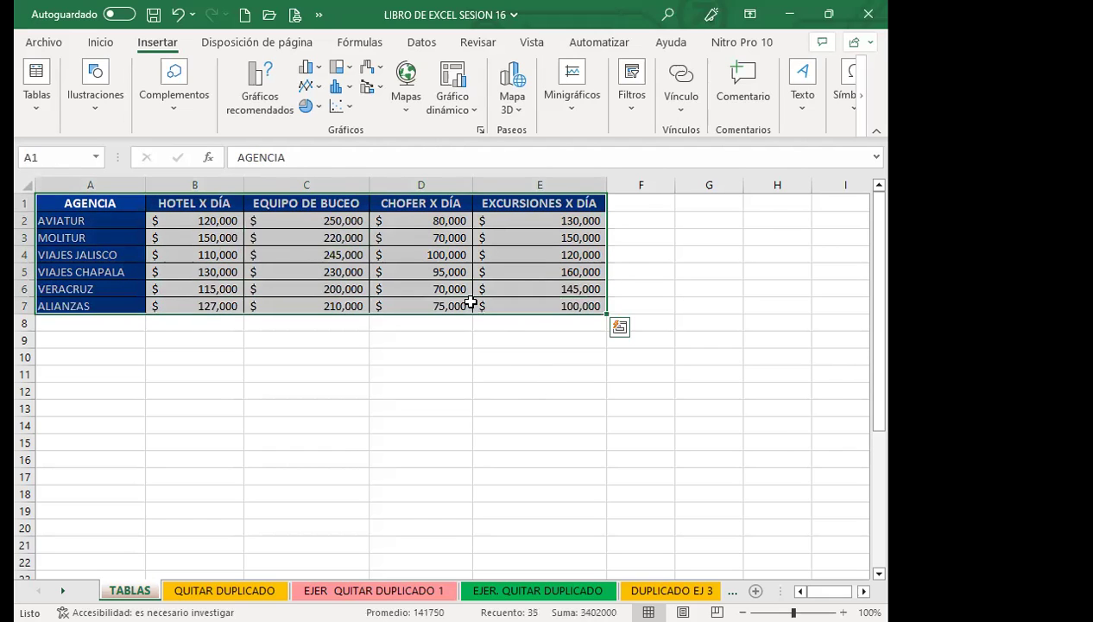
click(534, 373)
click(532, 320)
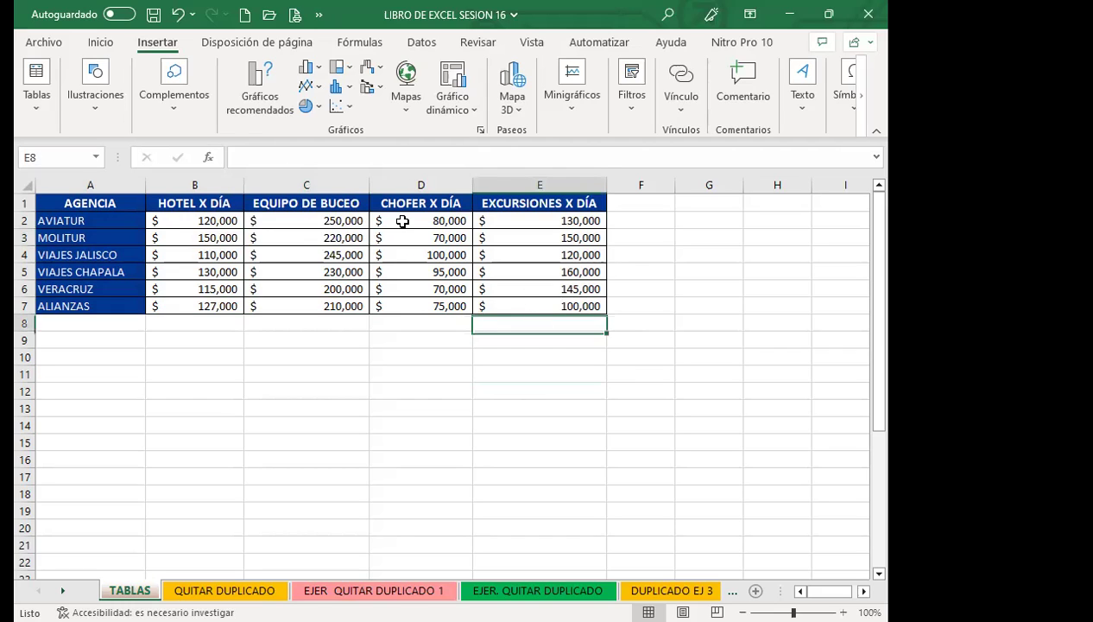
click(542, 307)
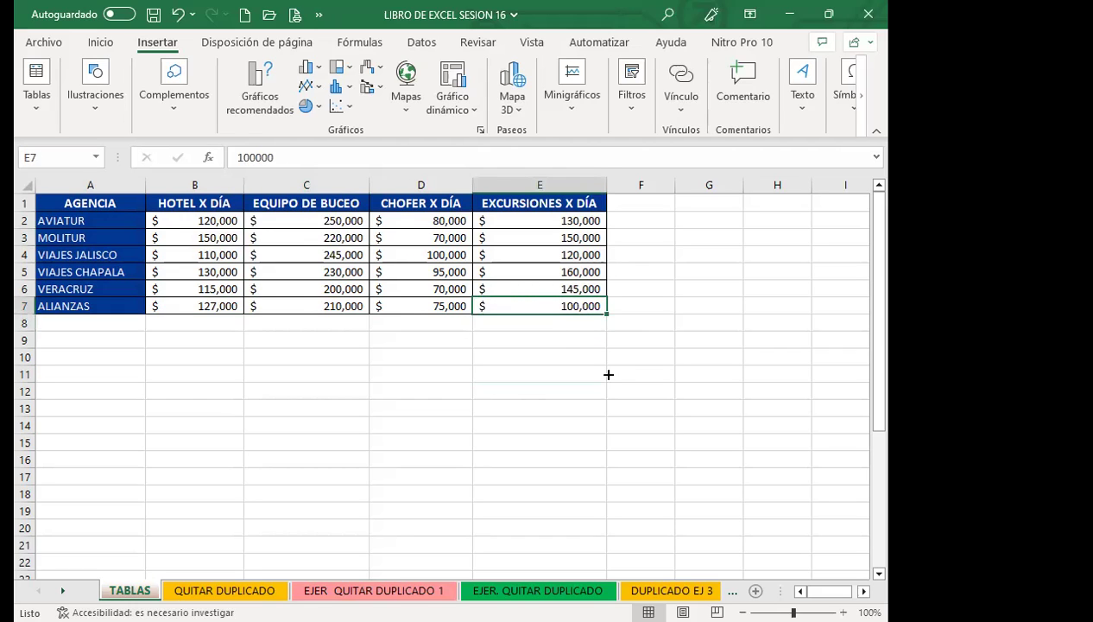
drag(607, 313, 591, 474)
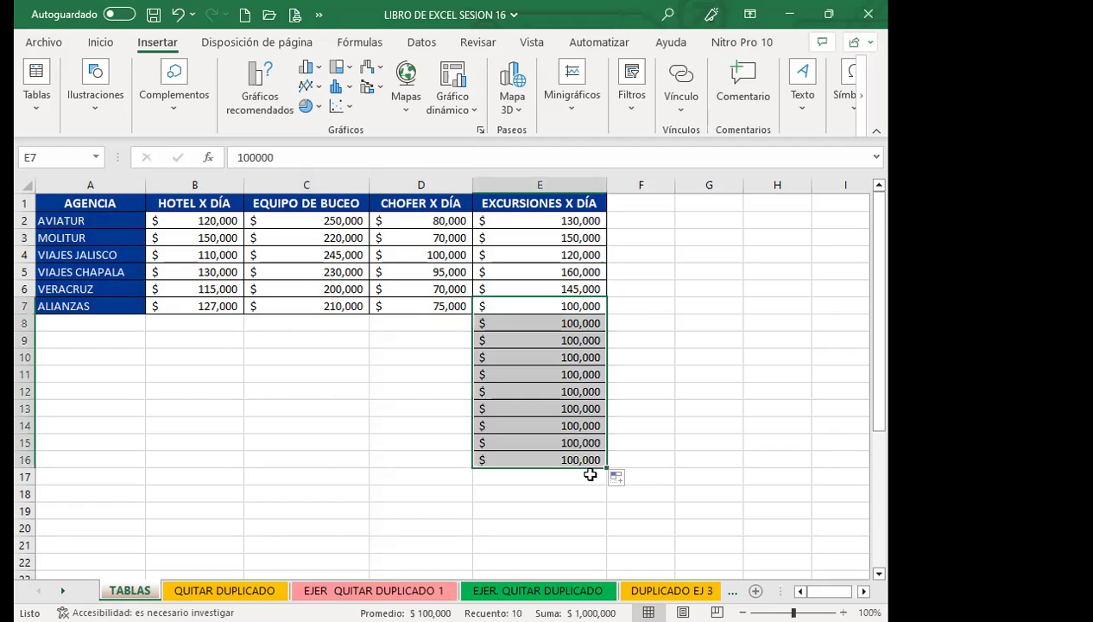
key(ctrl+z)
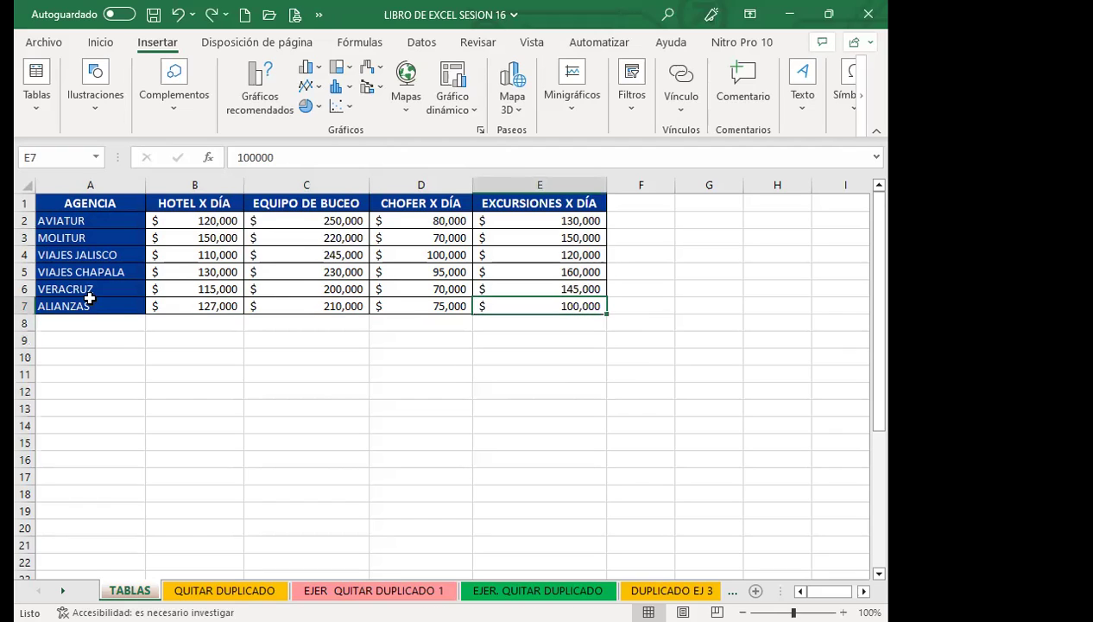
drag(63, 306, 561, 305)
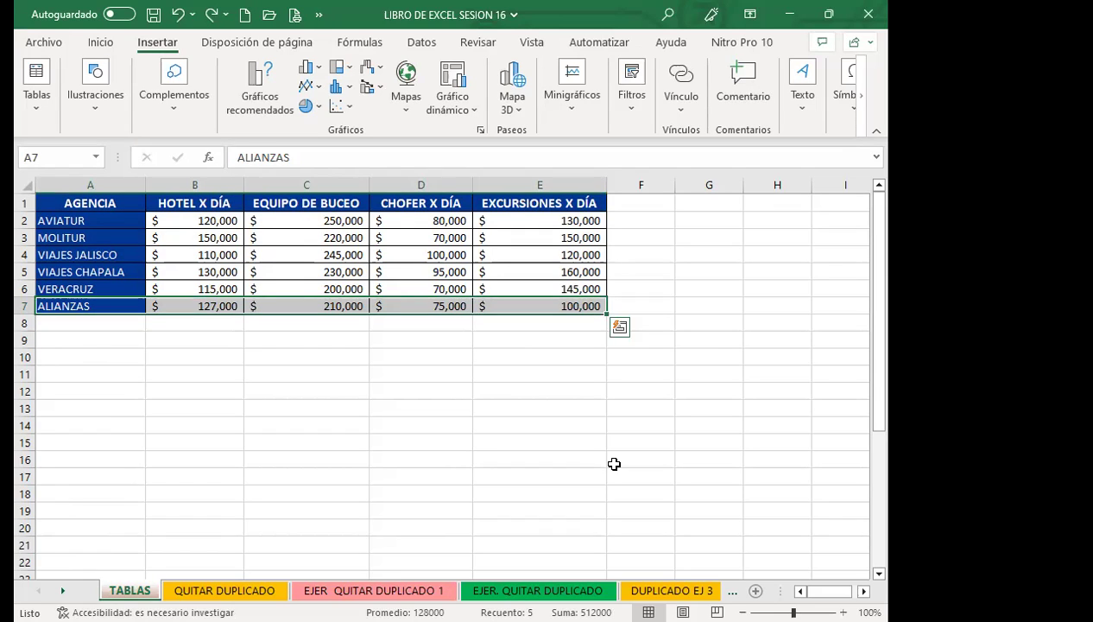
key(ctrl+t)
key(ctrl+z)
key(Down)
text(fgf)
click(200, 313)
text(g)
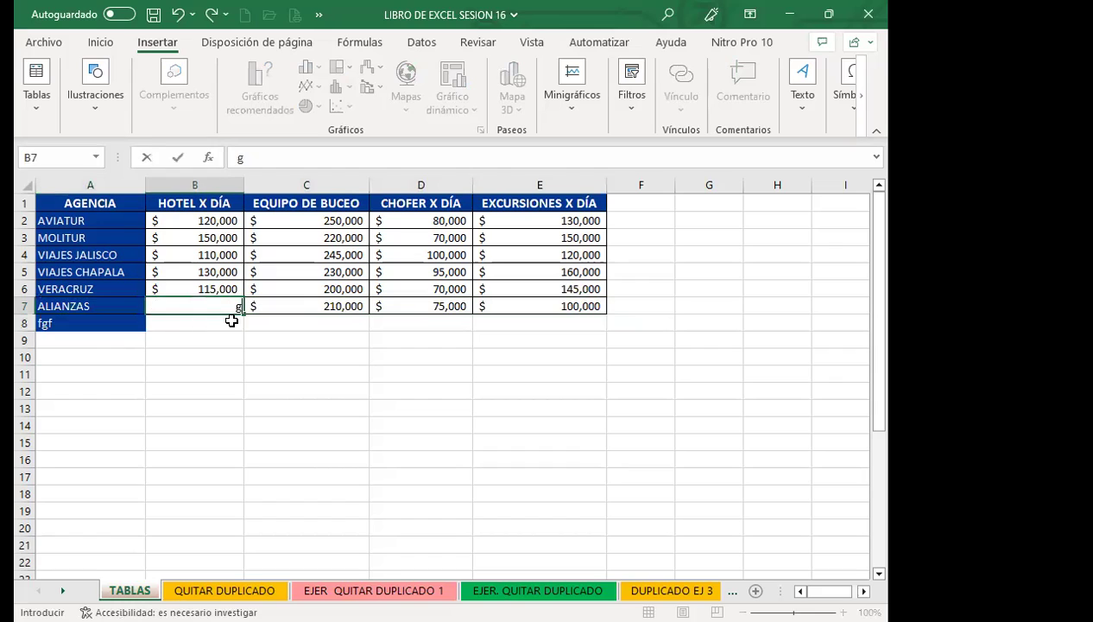
click(227, 320)
key(ctrl+z)
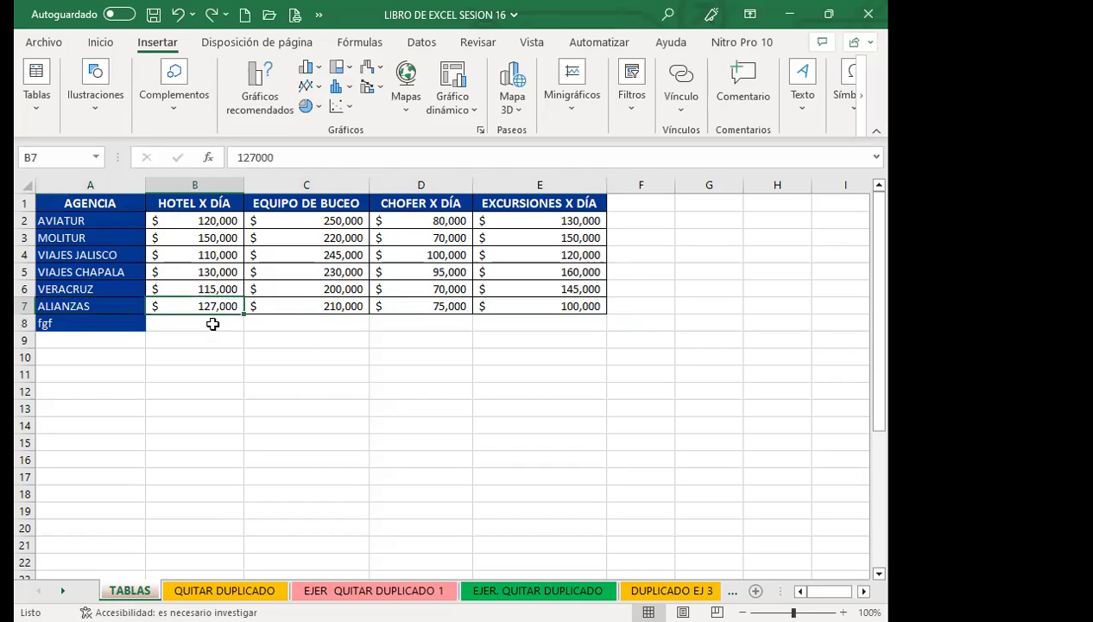
click(212, 325)
text(gdgf)
key(Tab)
text(gdfg)
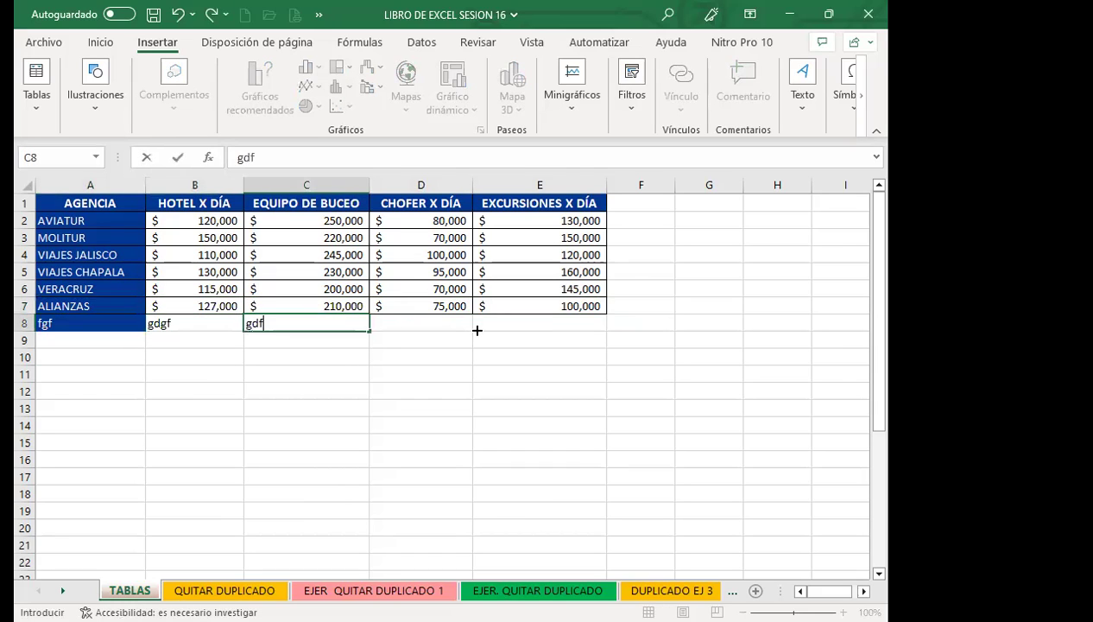
click(431, 320)
text(gdfg)
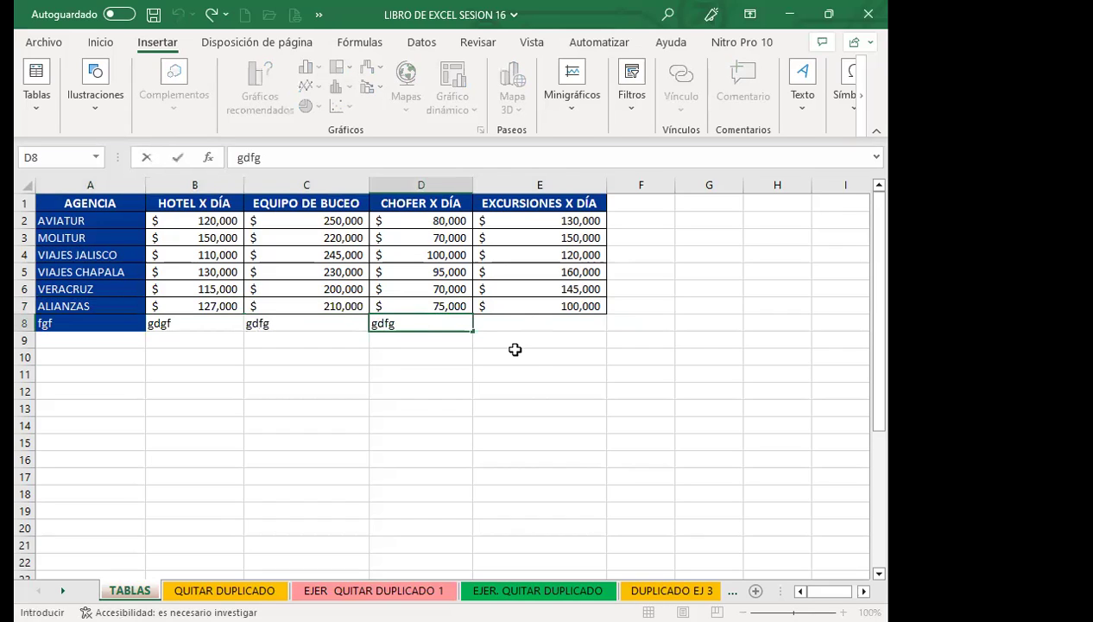
key(Tab)
text(gd)
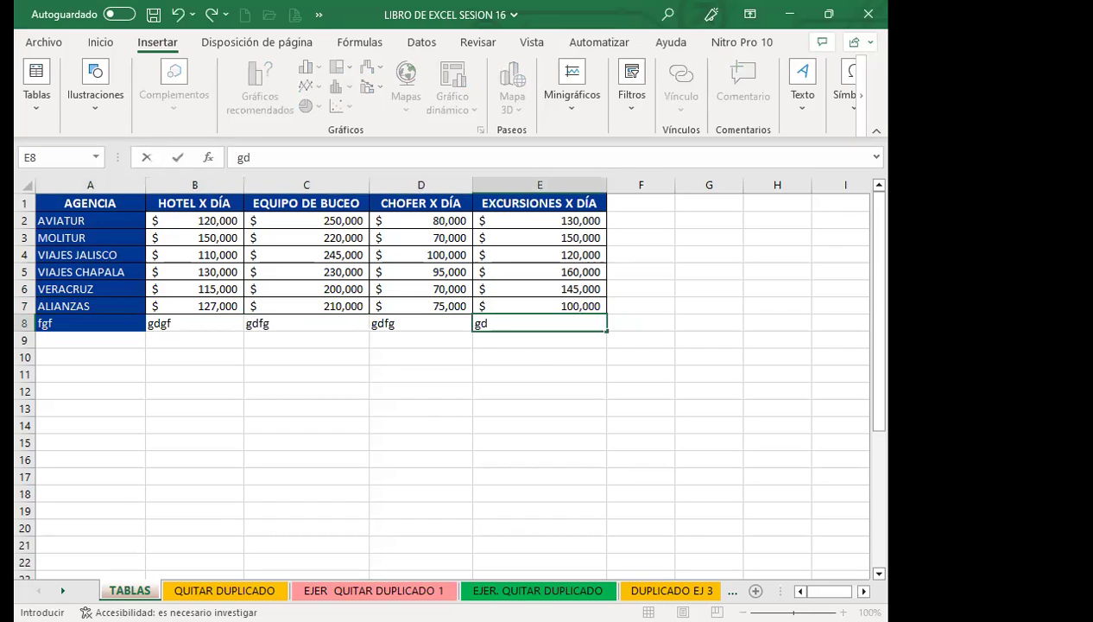
click(420, 391)
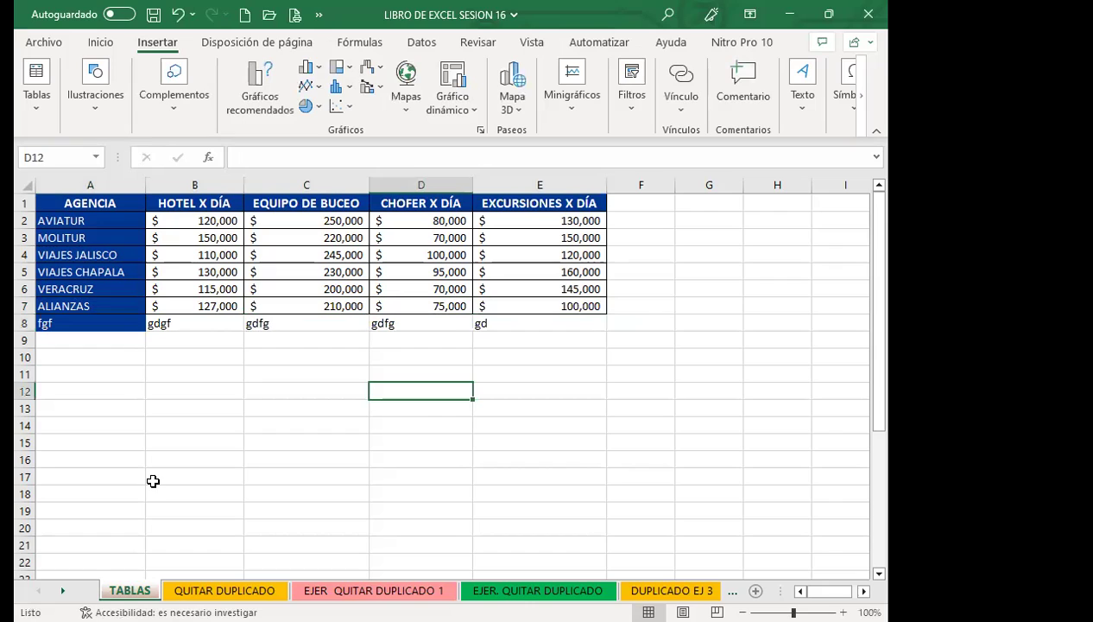
click(356, 292)
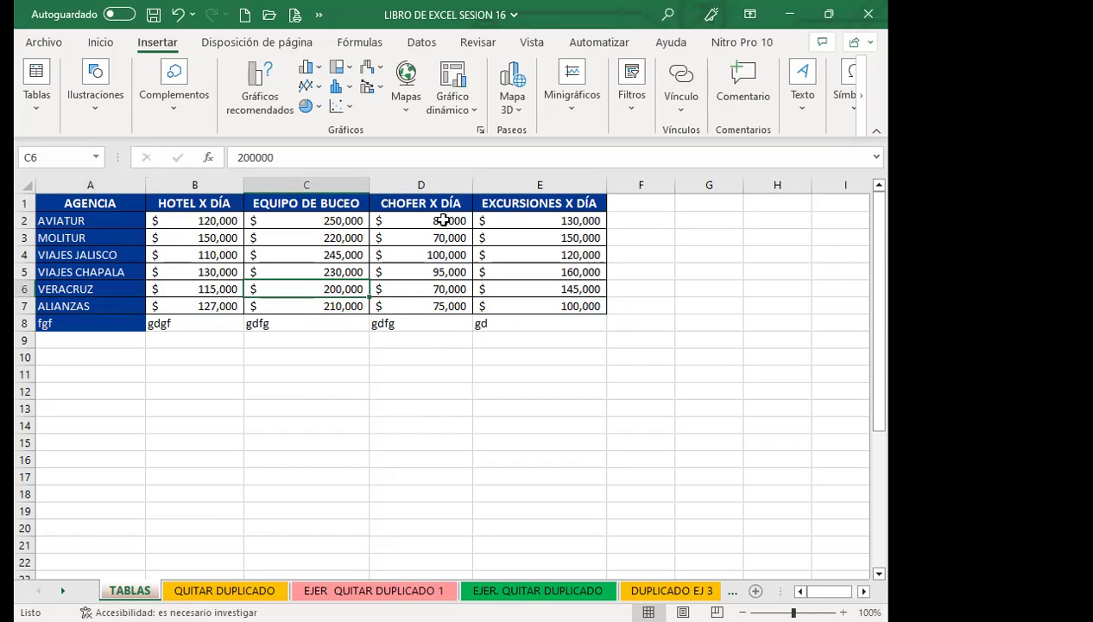
click(24, 323)
click(100, 42)
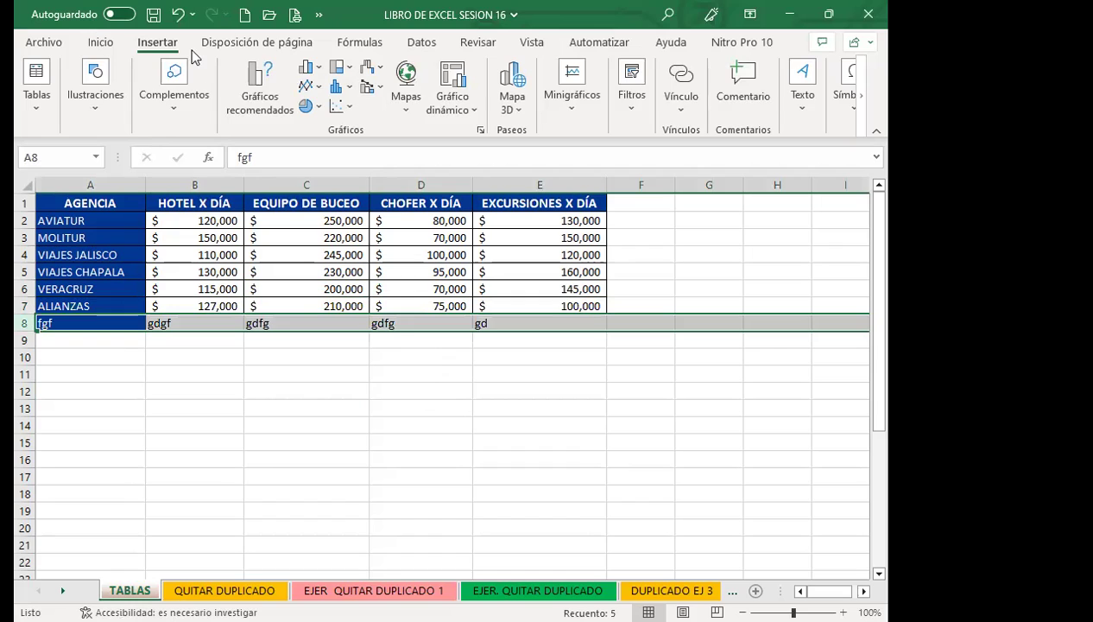
click(614, 86)
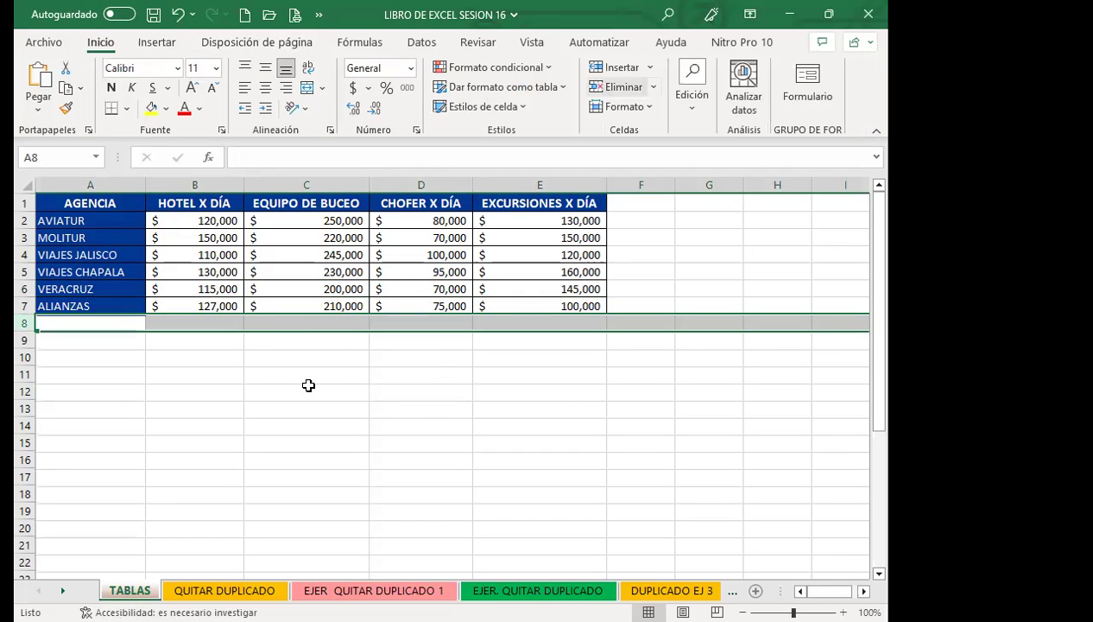
click(308, 386)
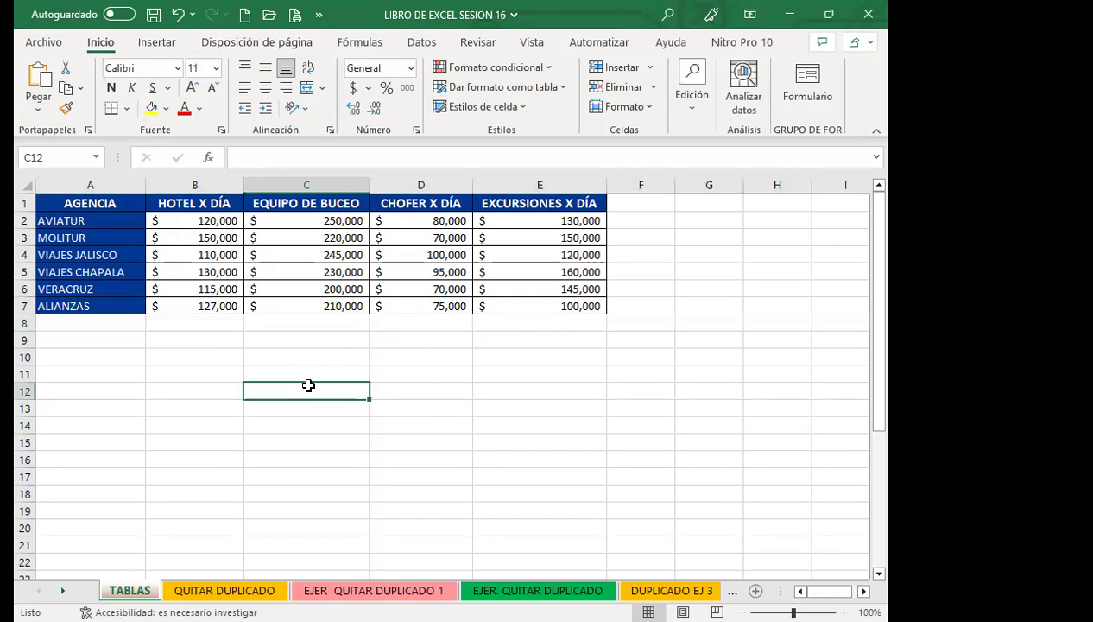
Step: Copy the VERACRUZ and ALIANZAS rows and paste them repeatedly into rows 8–15
click(119, 323)
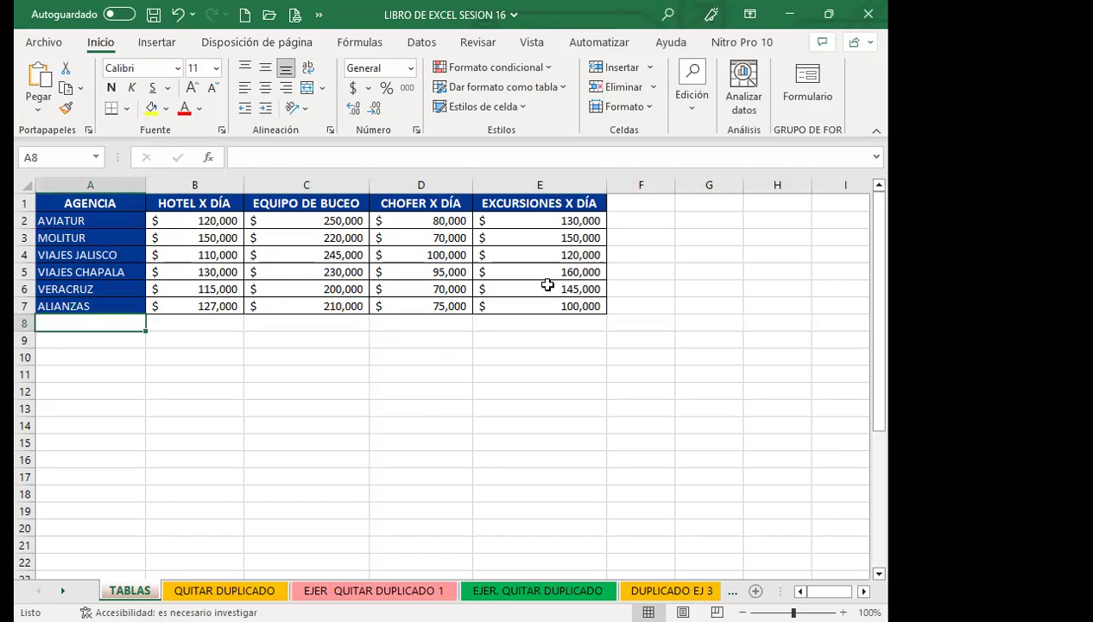
drag(113, 288, 580, 290)
key(shift+Down)
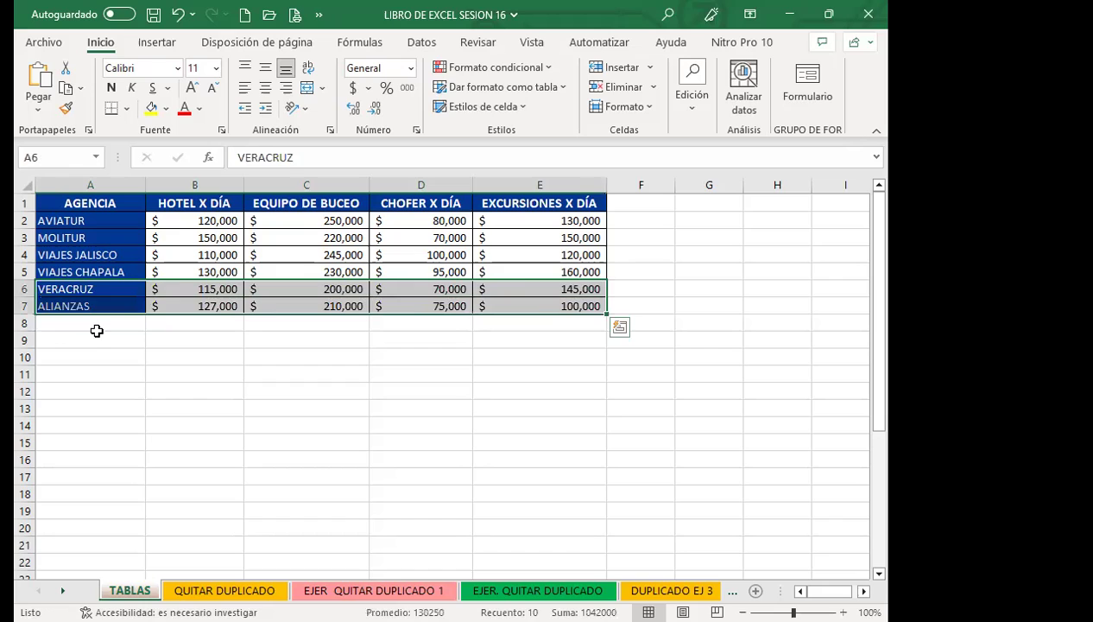
key(ctrl+c)
drag(90, 323, 537, 424)
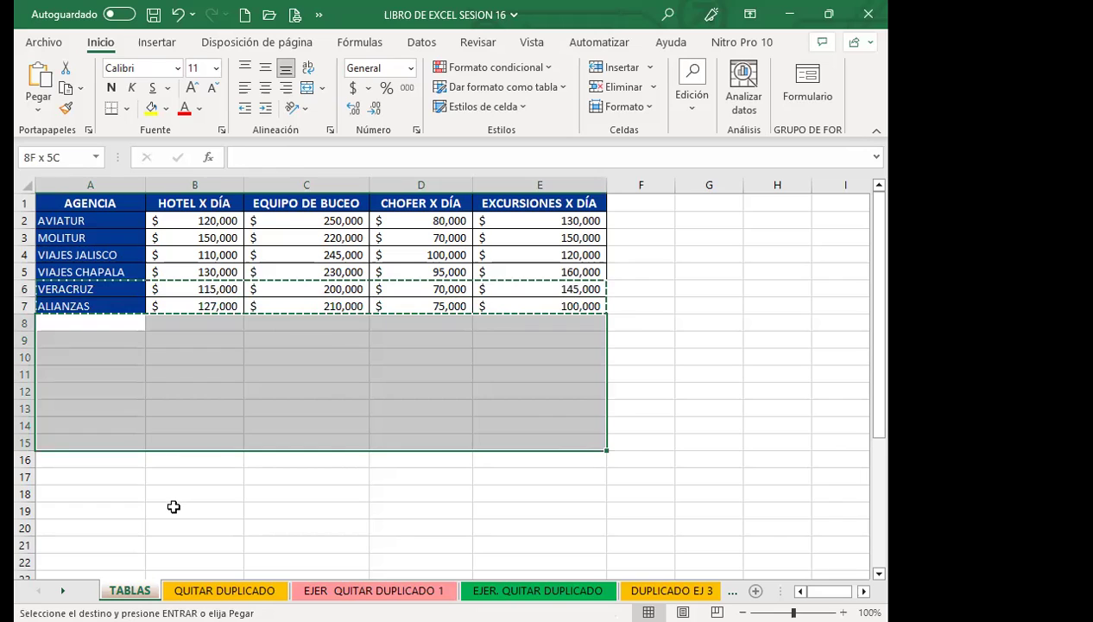
key(ctrl+v)
click(171, 504)
key(Escape)
Step: Format-paint the ALIANZAS row's formatting onto the pasted rows 8–15
click(190, 406)
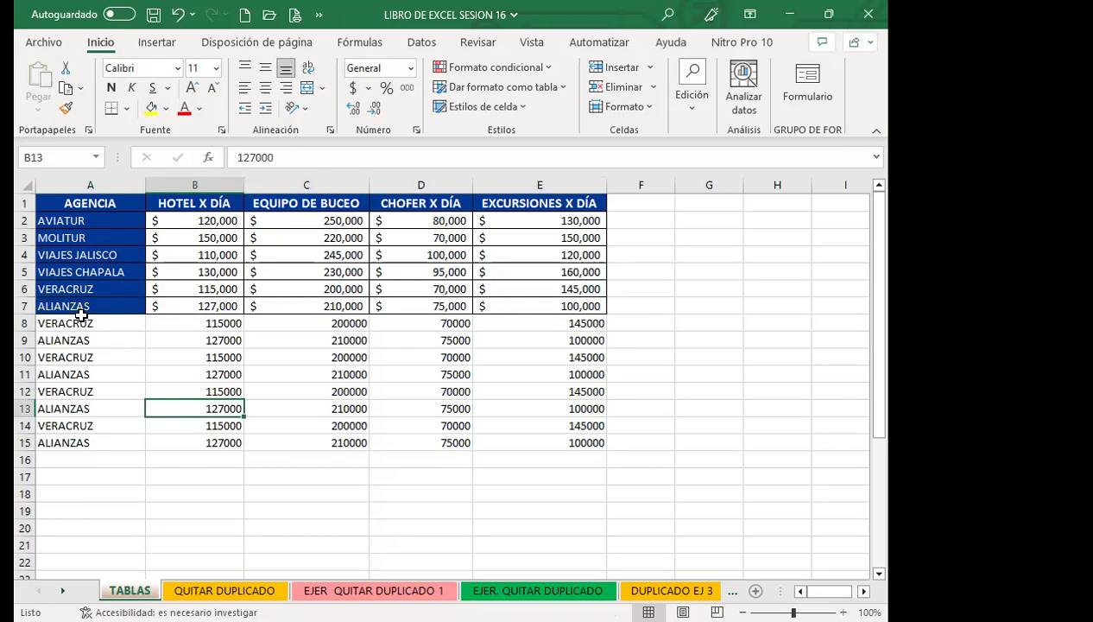
drag(57, 302, 587, 307)
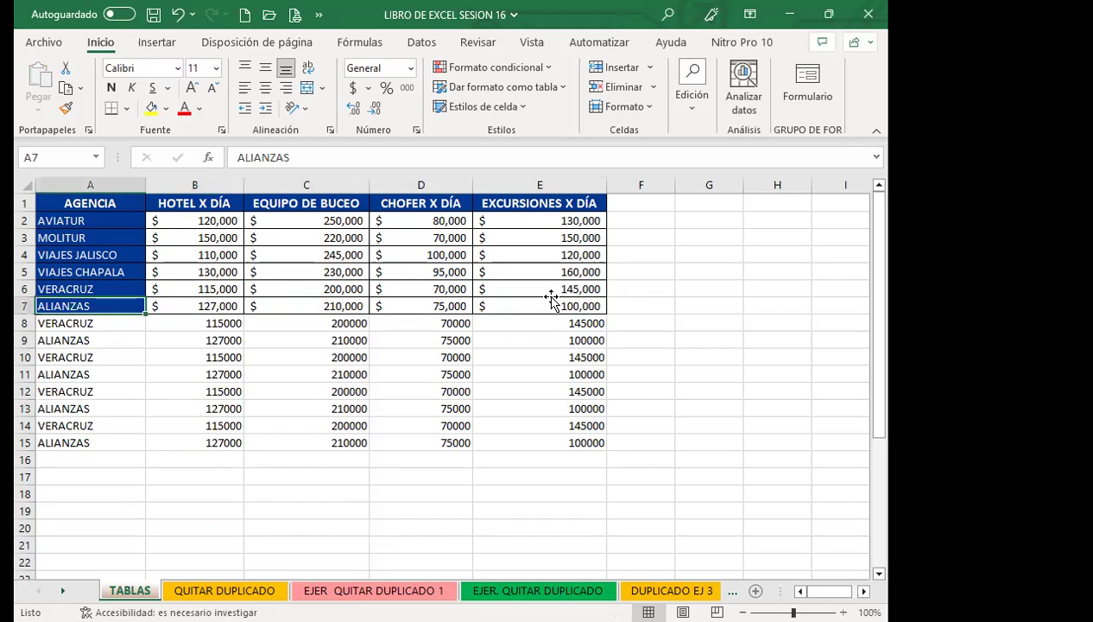
click(69, 112)
mouse_move(58, 321)
mouse_down()
mouse_move(528, 447)
mouse_move(529, 460)
mouse_up()
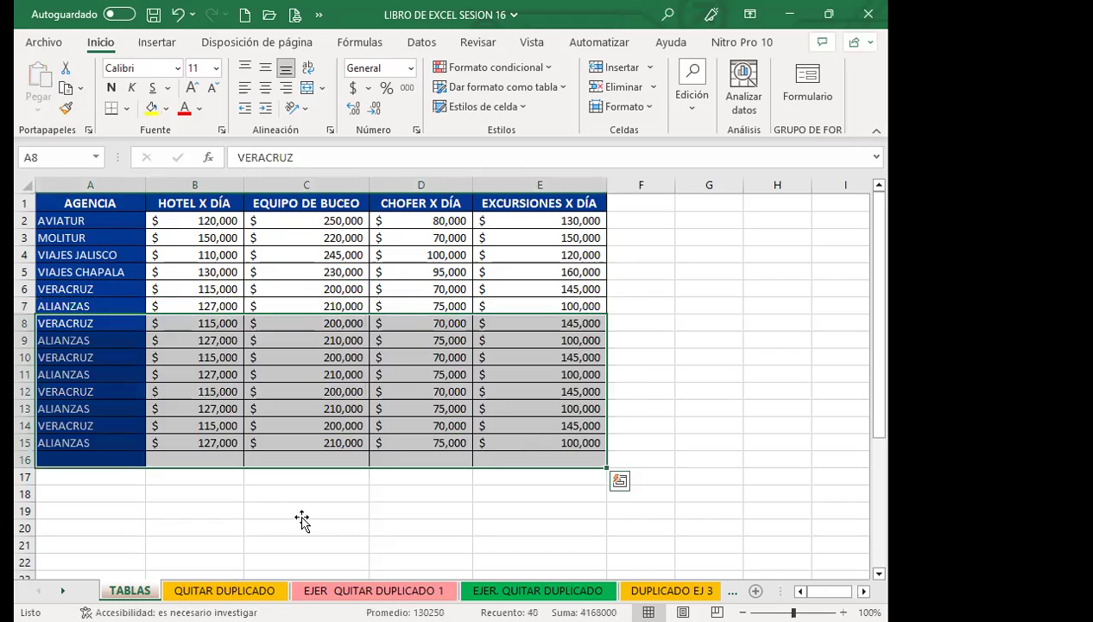
click(302, 520)
Step: Format-paint row 15's blue column A and borders onto empty rows 16–23
drag(117, 442, 585, 442)
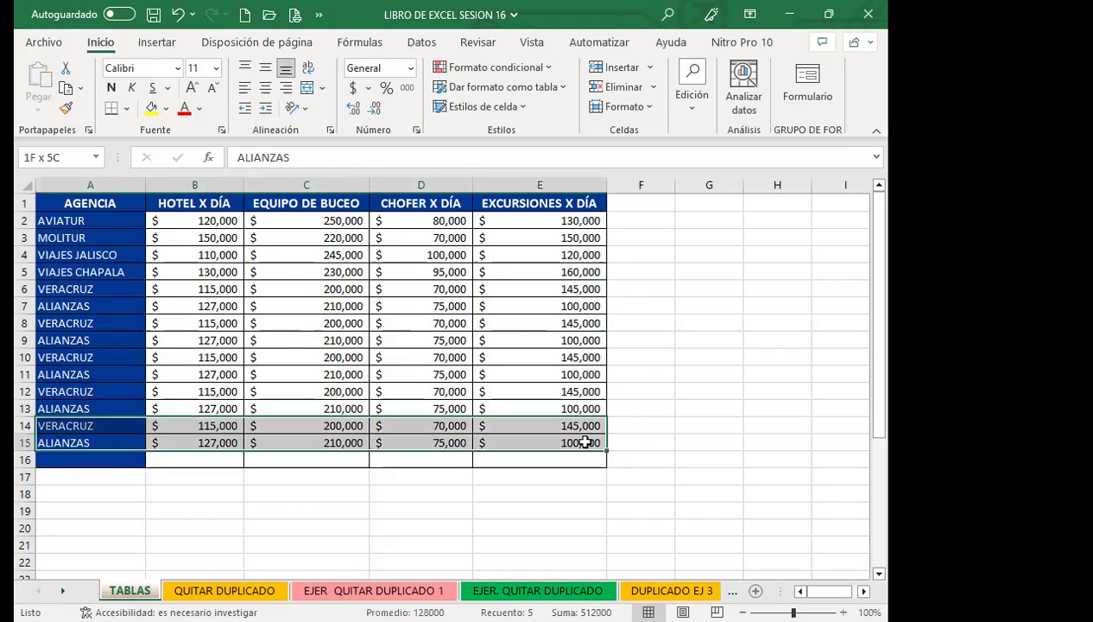
click(65, 108)
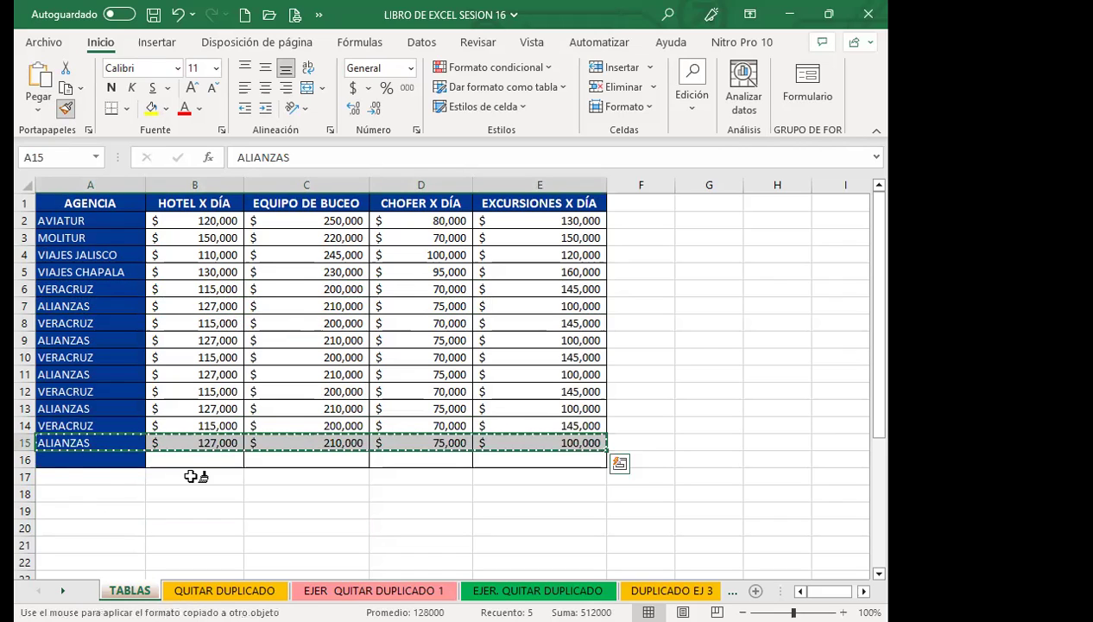
drag(90, 459, 561, 544)
drag(192, 476, 509, 486)
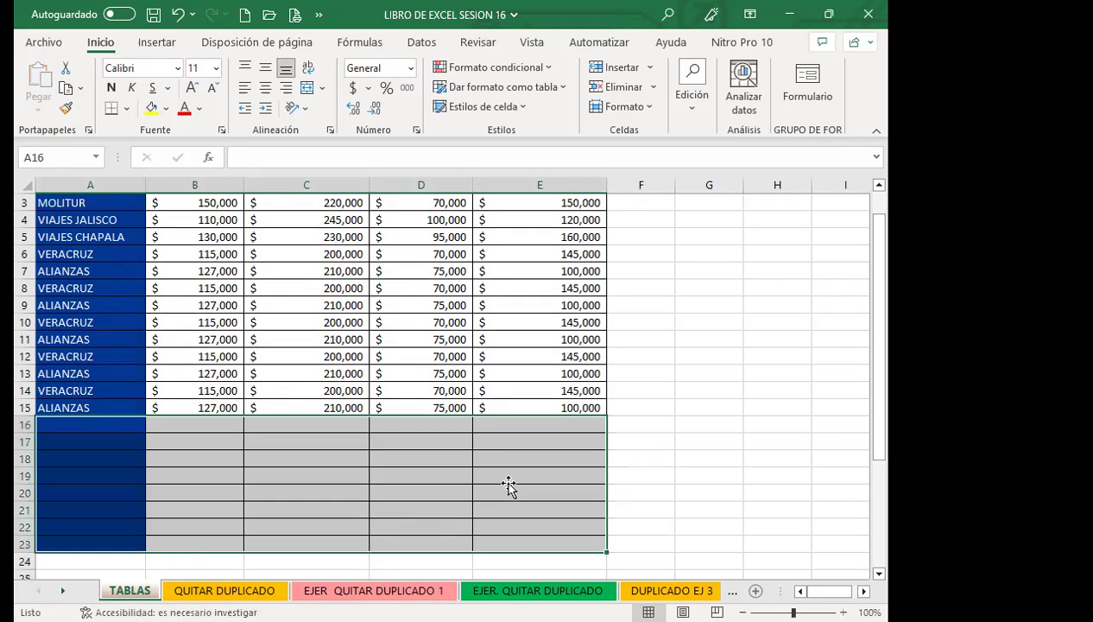
click(509, 486)
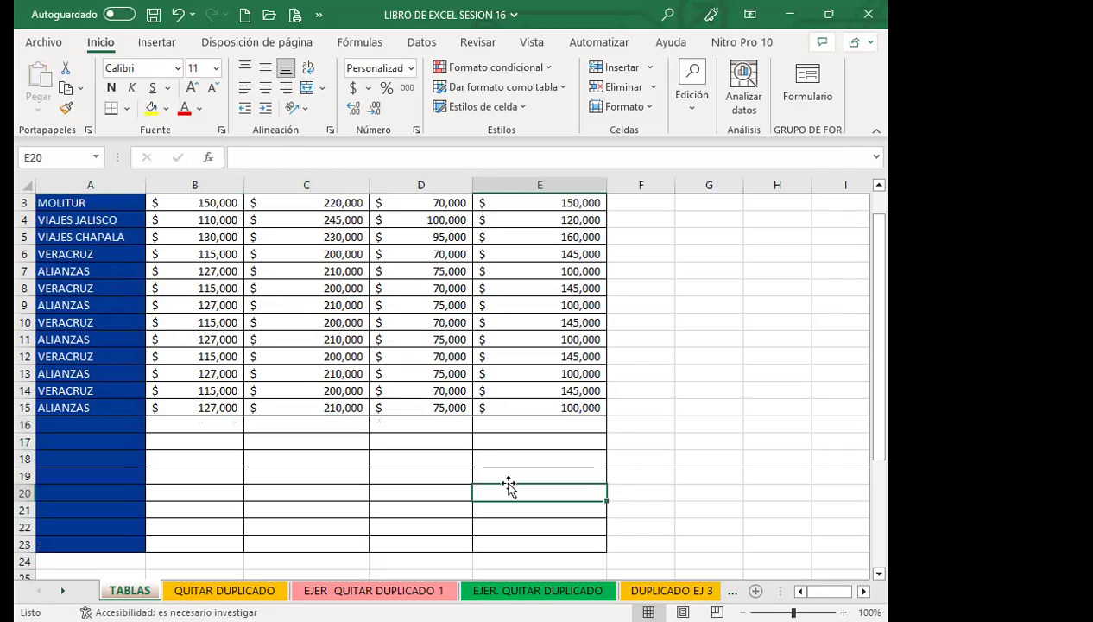
scroll(511, 450, up, 1)
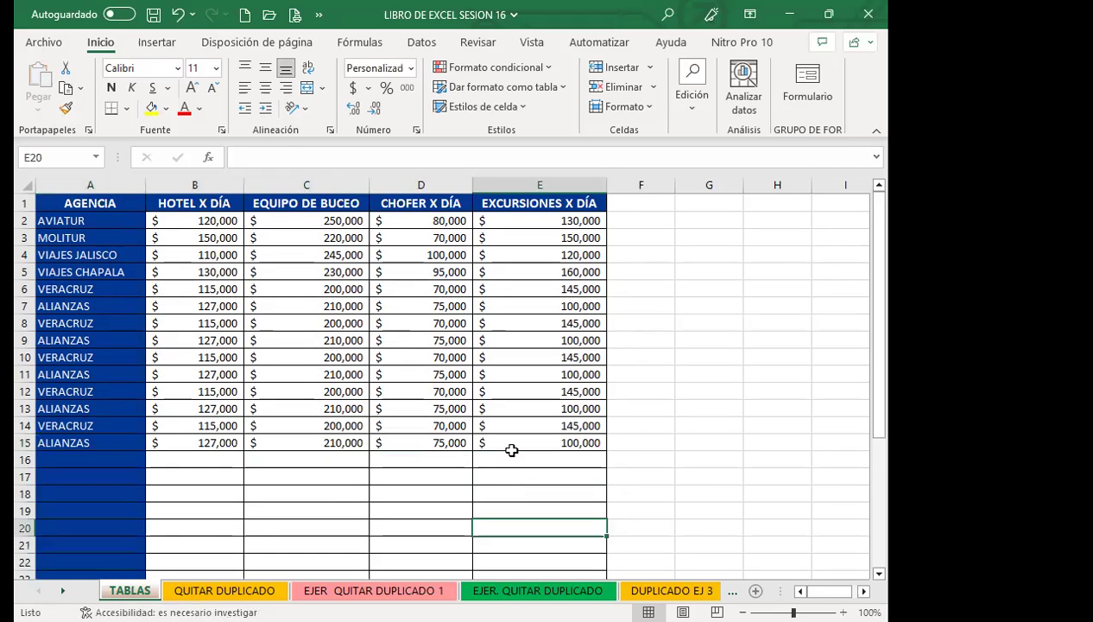
Step: Undo the rows 16–23 formatting, the pasted rows 8–15 and the stray row-8 entries
key(ctrl+z)
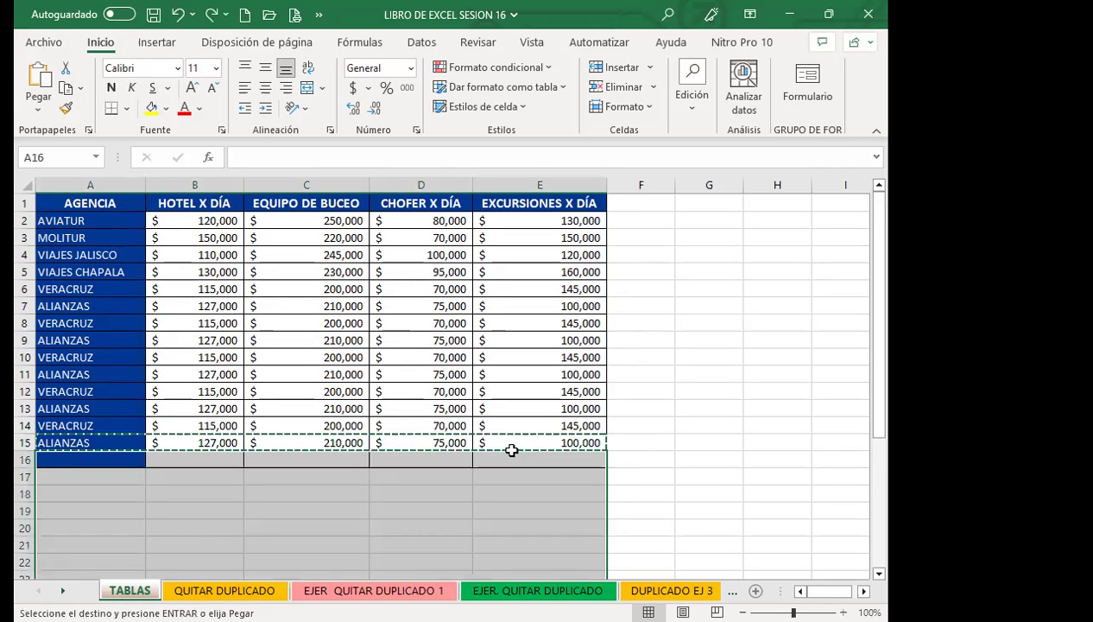
key(ctrl+z)
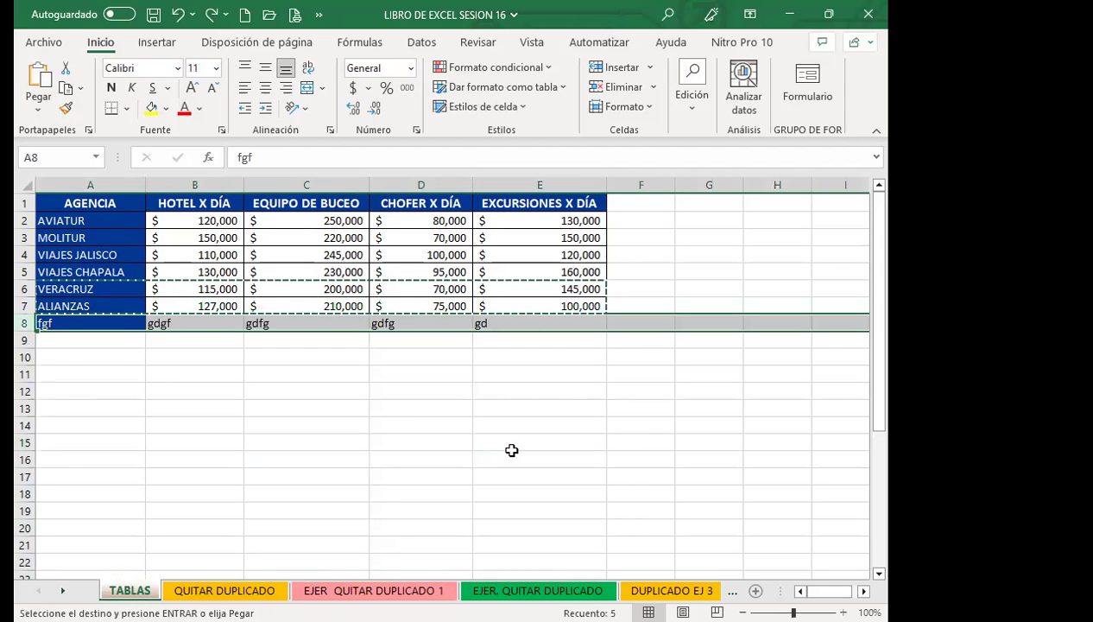
key(ctrl+z)
key(ctrl+z)
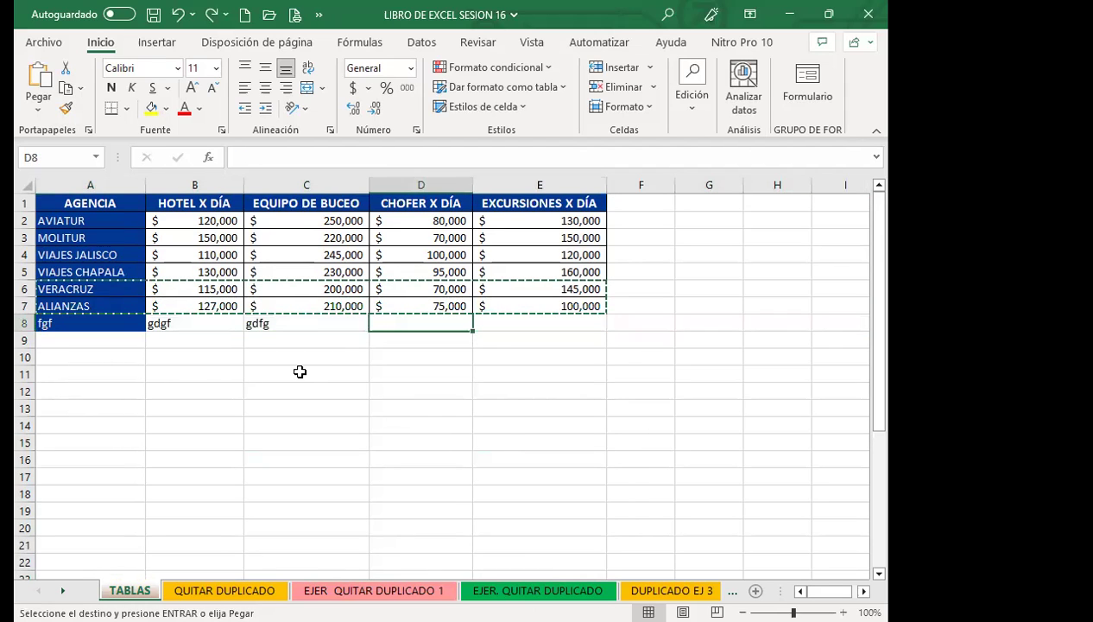
key(ctrl+z)
key(ctrl+z)
key(ctrl+z)
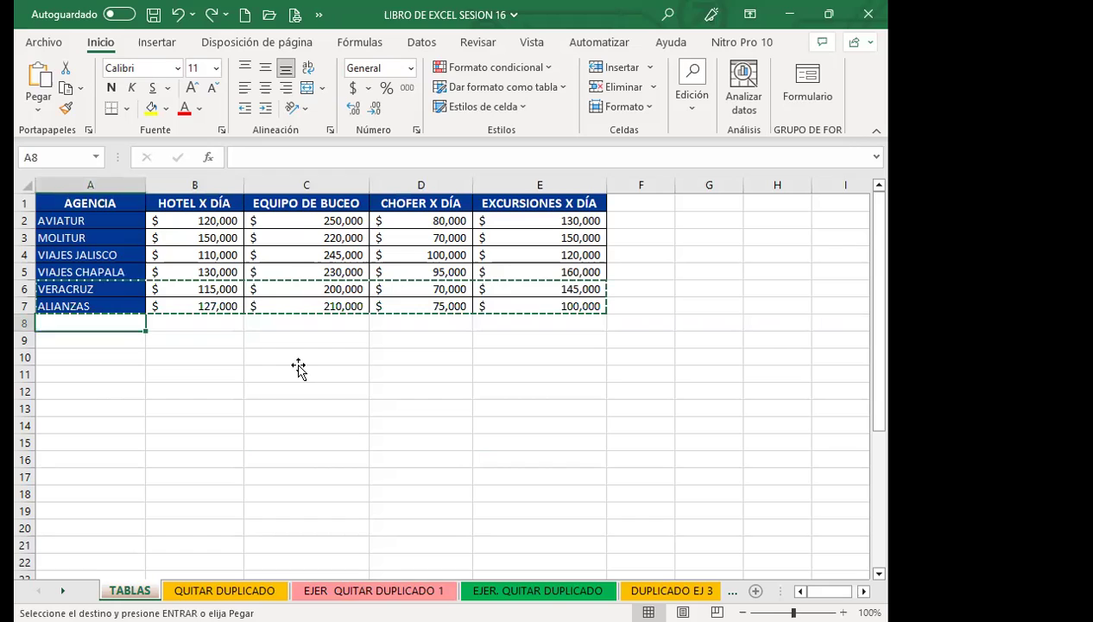
click(299, 359)
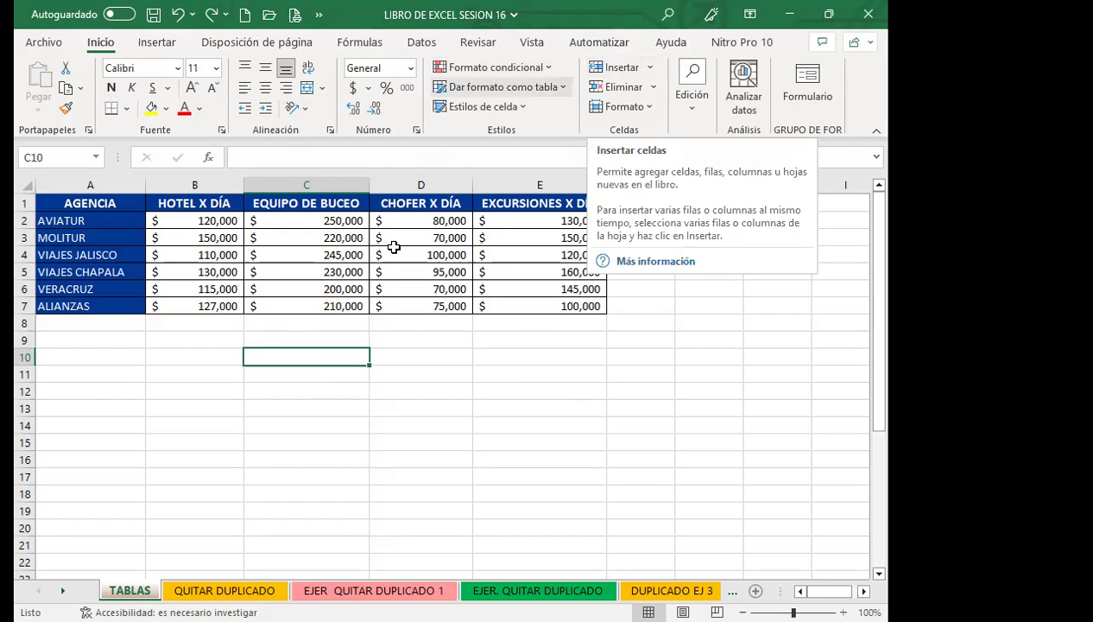
Step: Check cells C4 and B5 and select the agency table with its header row
click(302, 251)
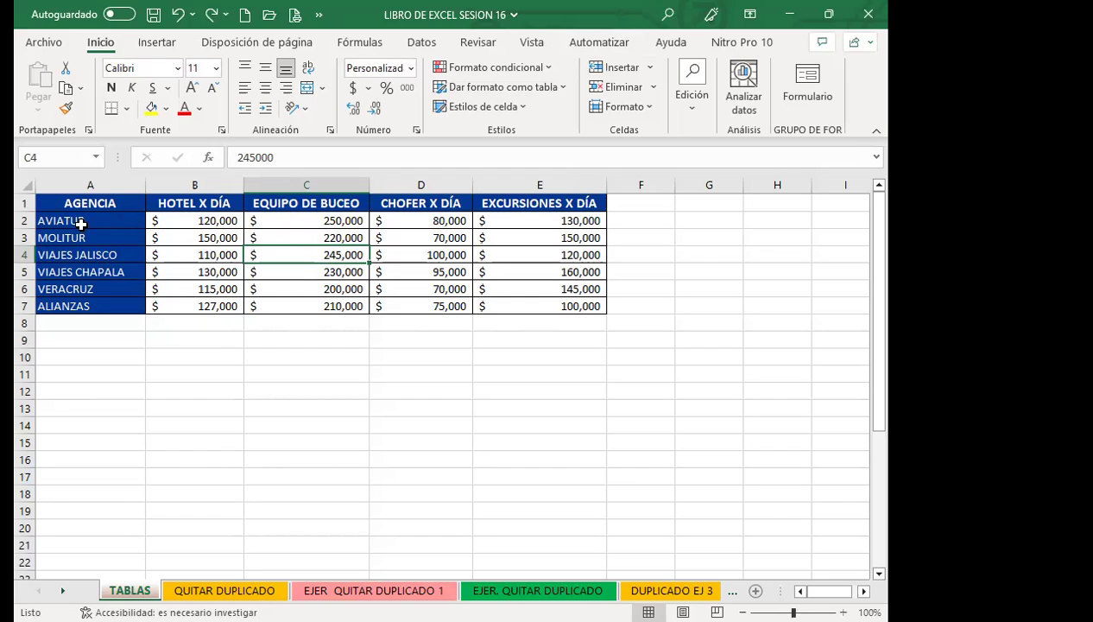
click(199, 270)
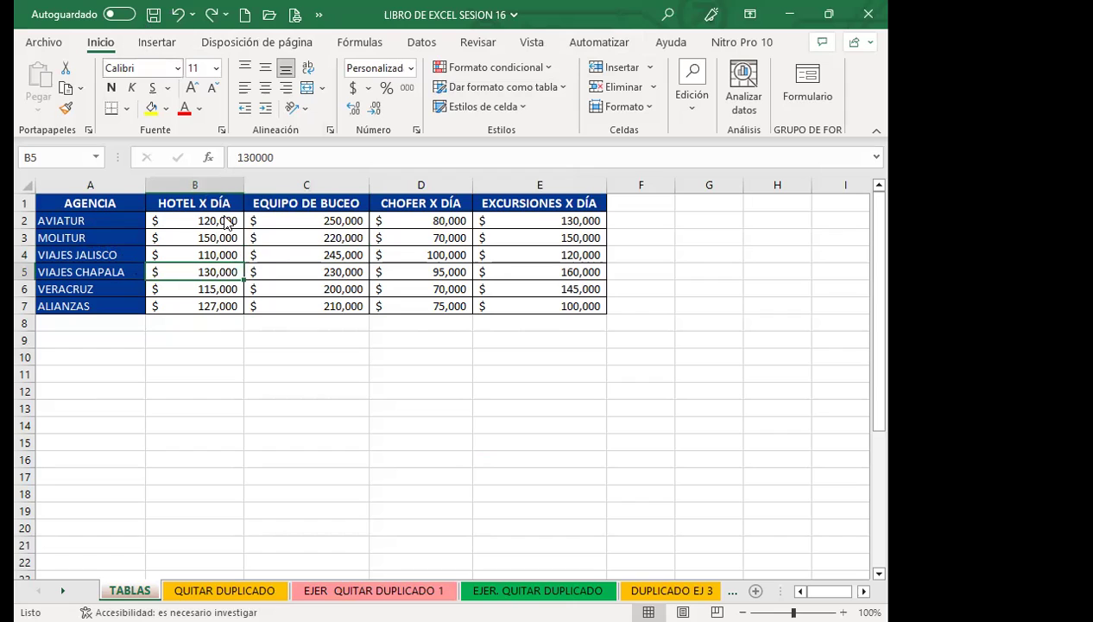
click(287, 249)
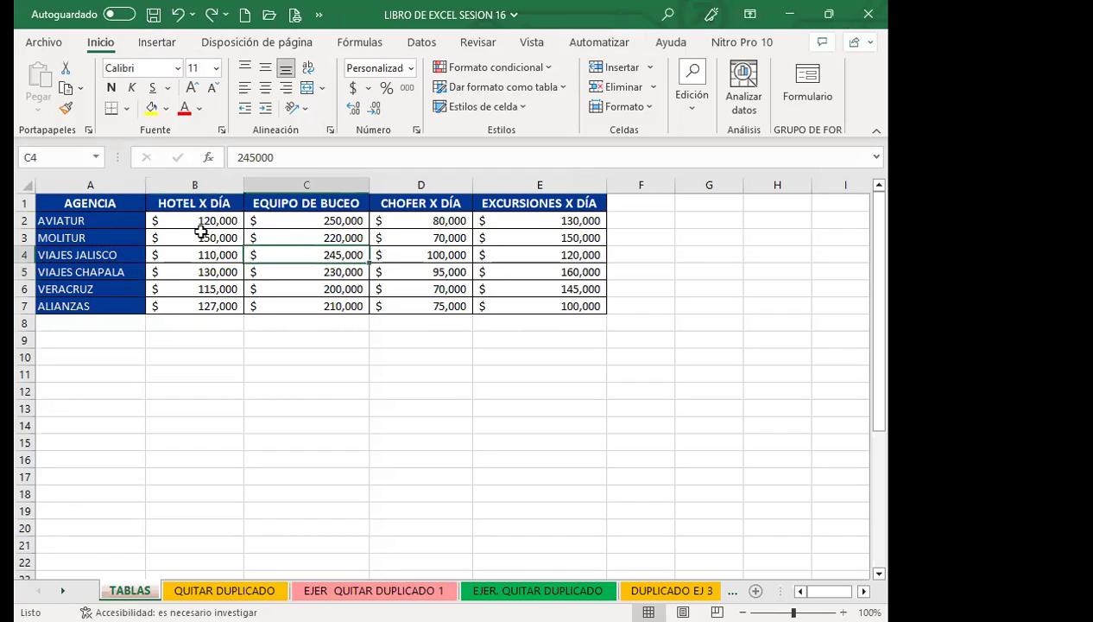
mouse_move(90, 202)
mouse_down()
mouse_move(546, 294)
mouse_move(546, 306)
mouse_up()
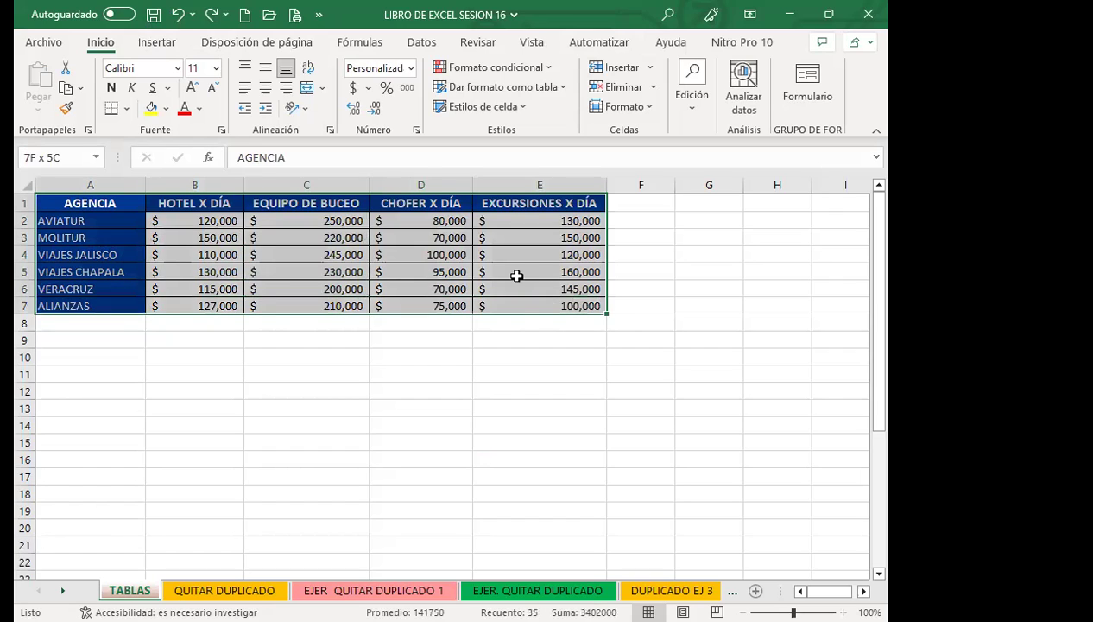
click(333, 252)
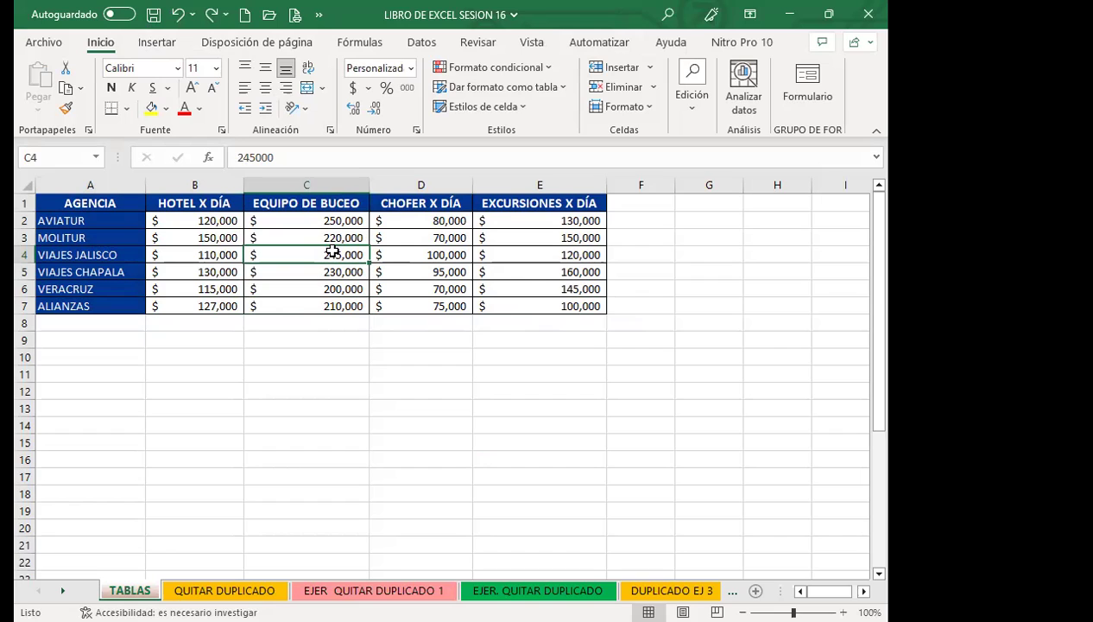
Step: Insert a table from range $A$1:$E$7 with 'La tabla tiene encabezados' checked, creating Tabla1
click(155, 43)
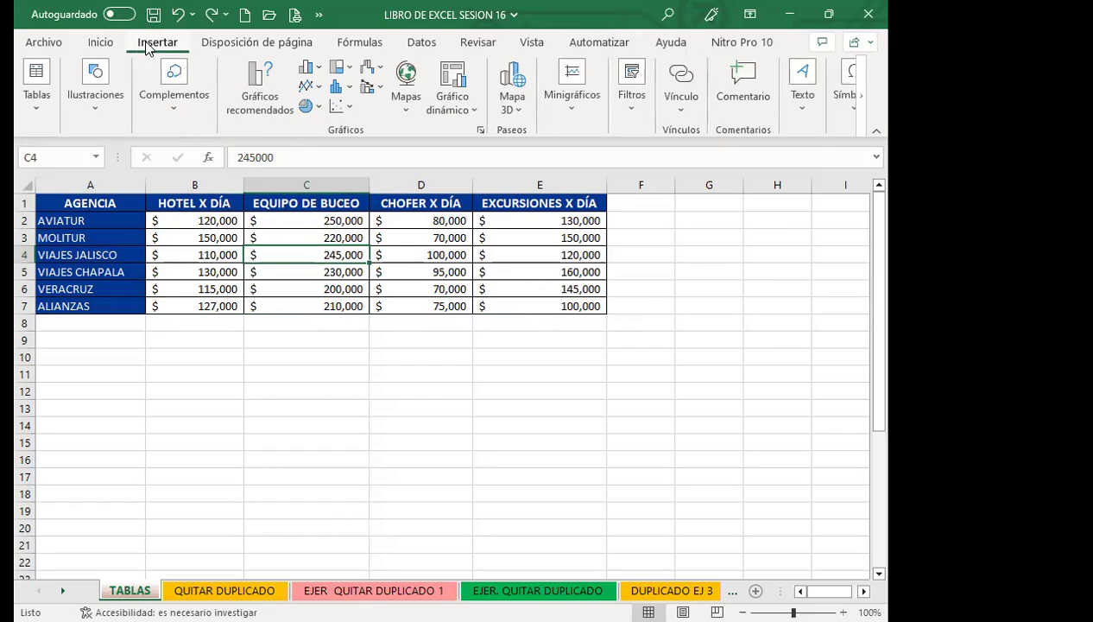
click(36, 109)
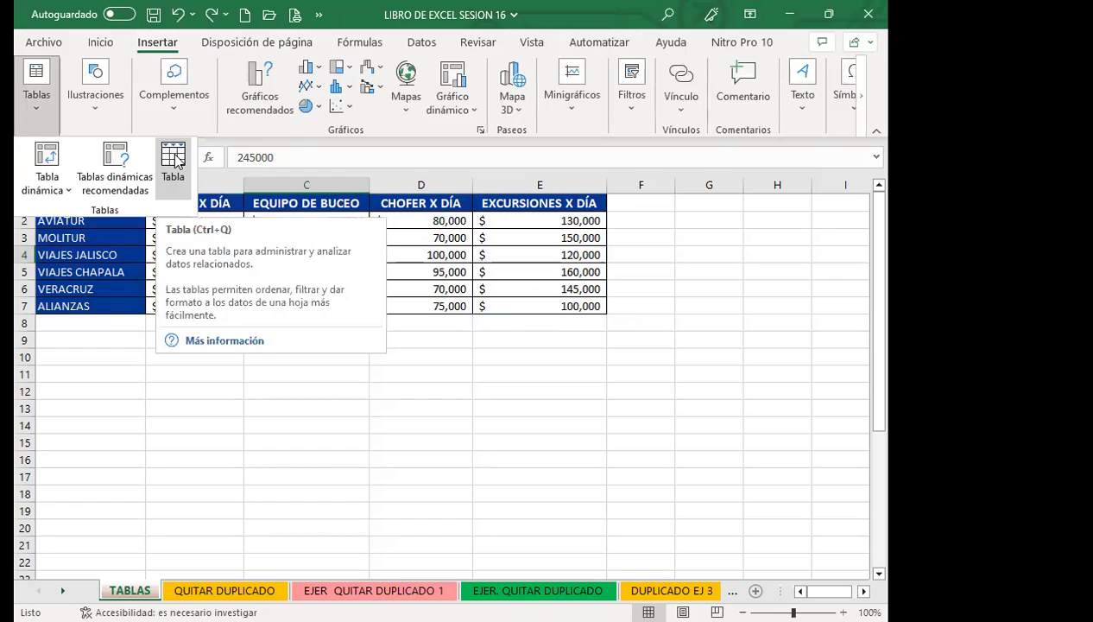
click(173, 160)
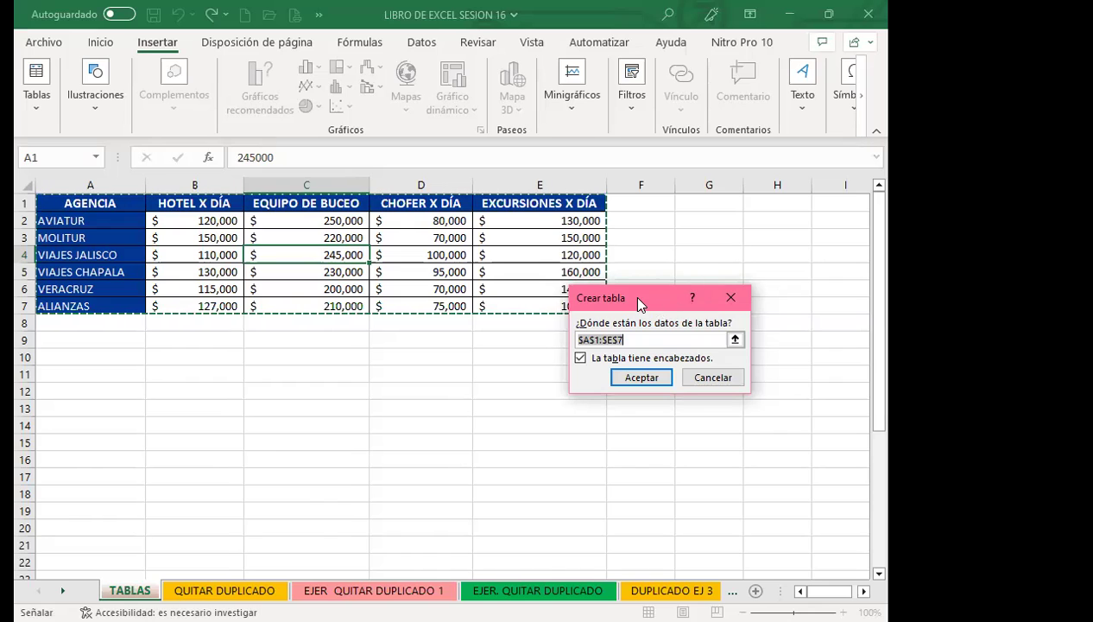
drag(632, 299, 375, 261)
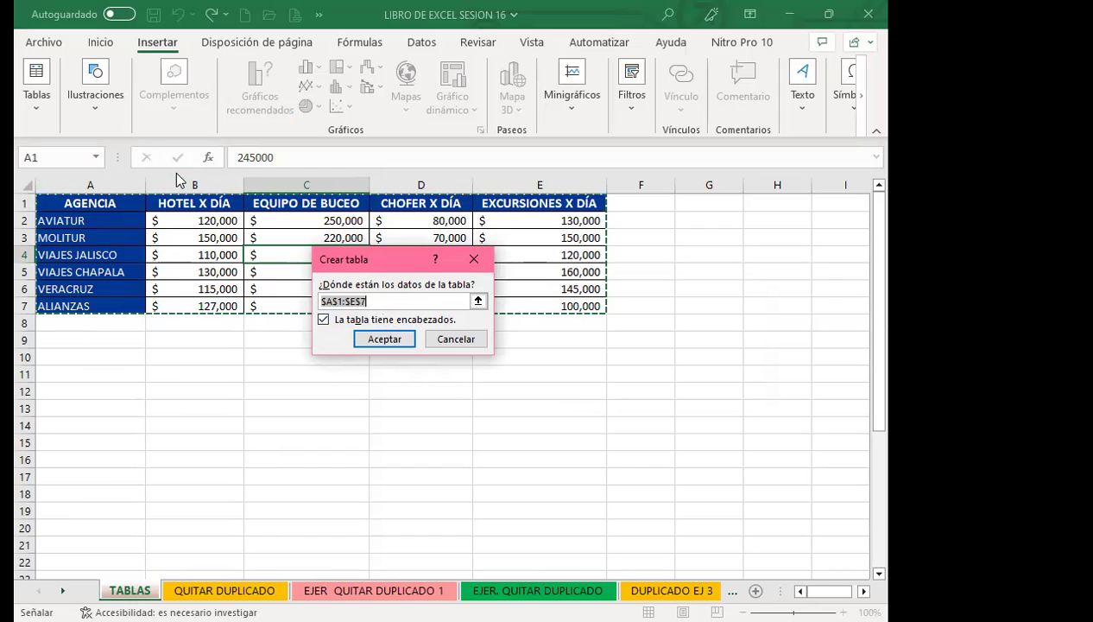
click(384, 338)
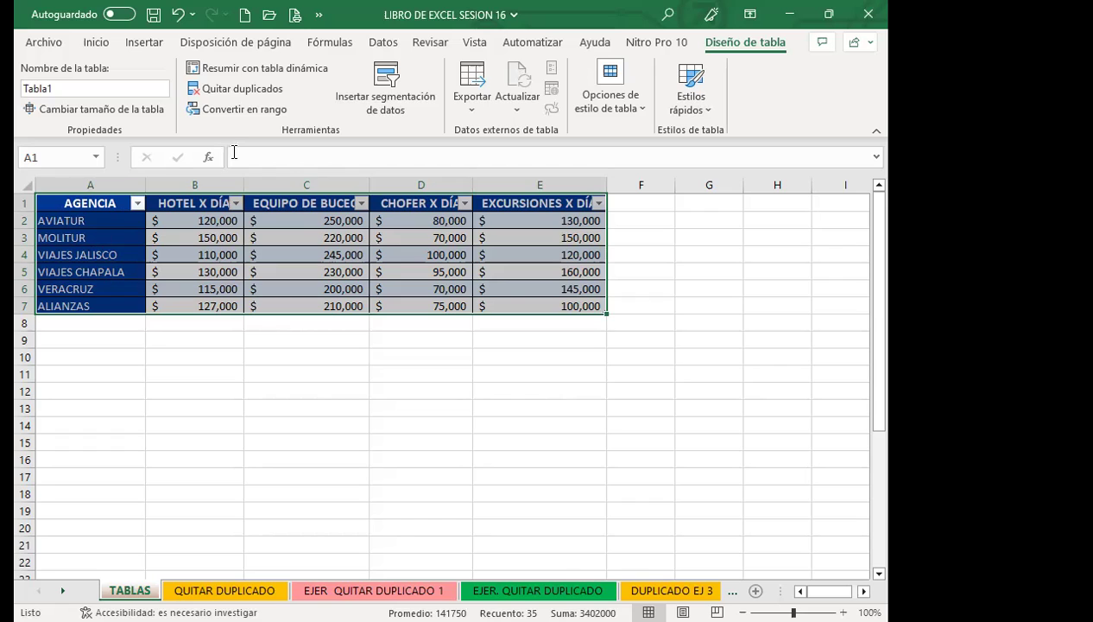
Step: From cell C4, turn off the filter buttons on Tabla1's header row with Ctrl+Shift+L
click(257, 253)
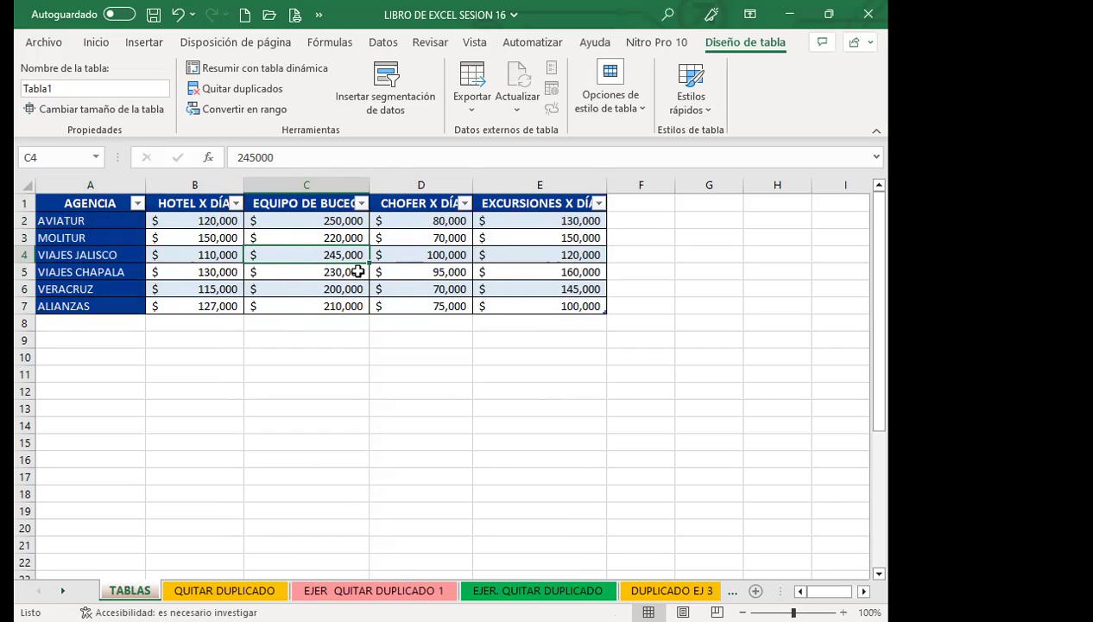
key(ctrl+shift+l)
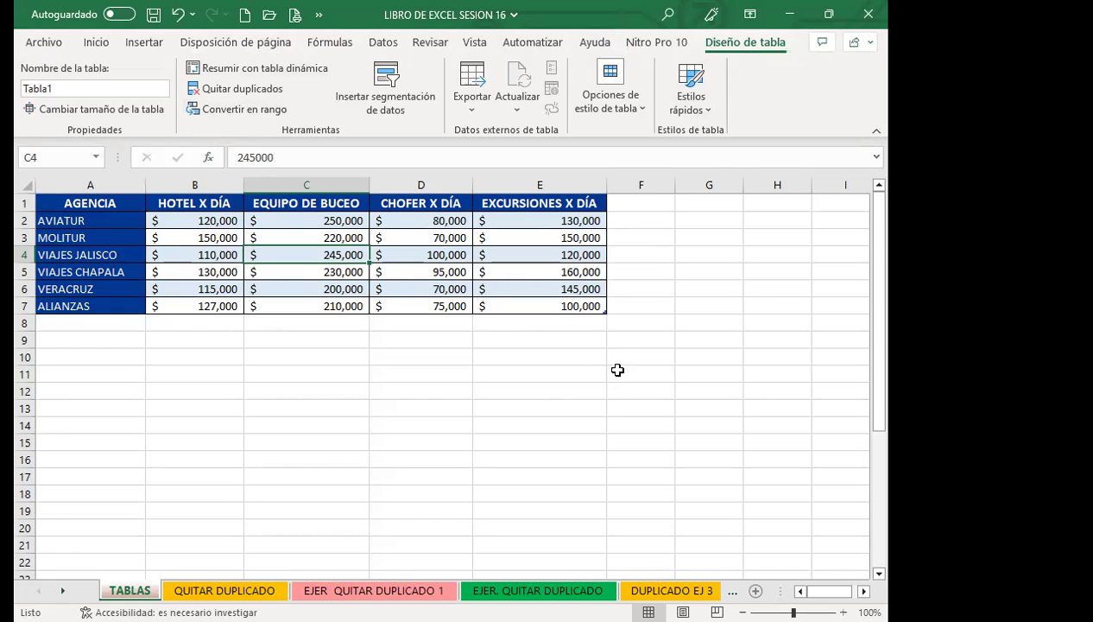
Step: Select the Tabla1 name in the Diseño de tabla Nombre de la tabla box for renaming
click(612, 404)
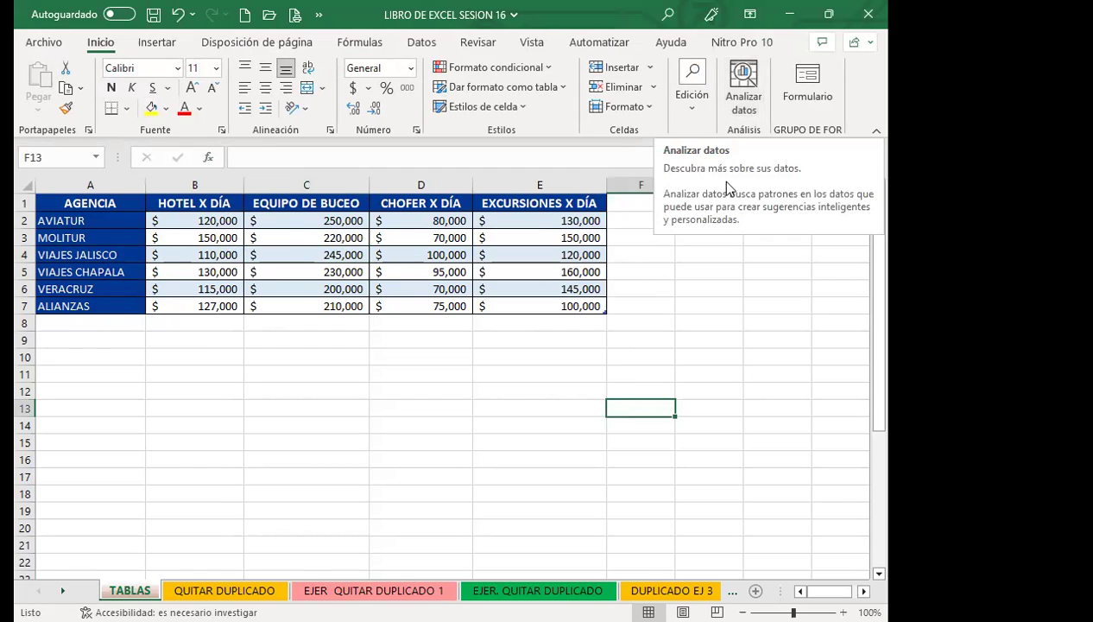
click(356, 258)
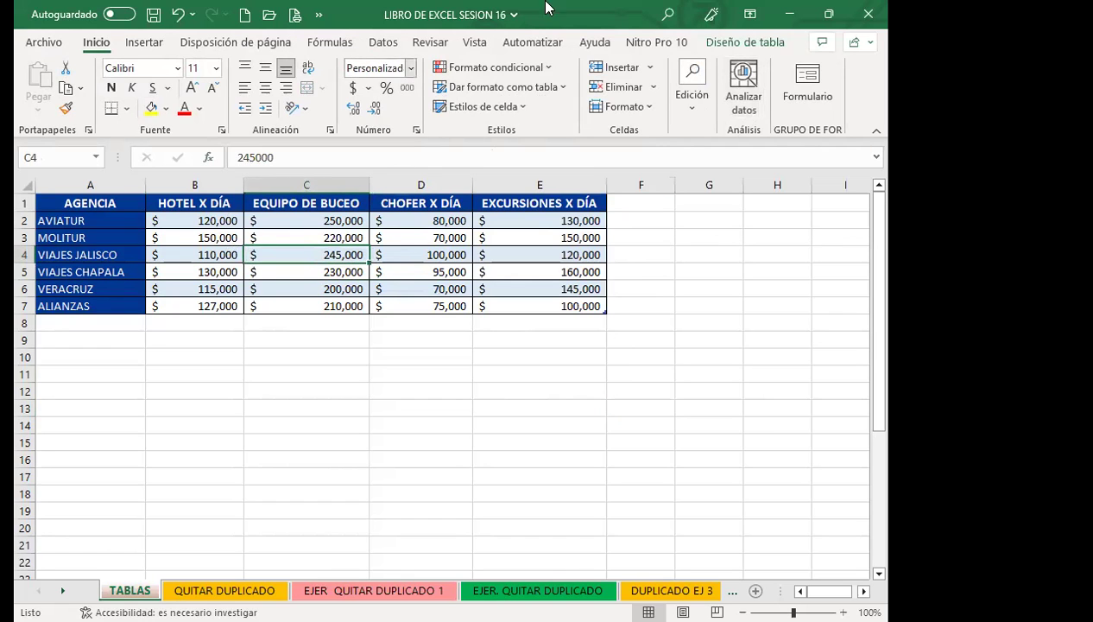
click(730, 45)
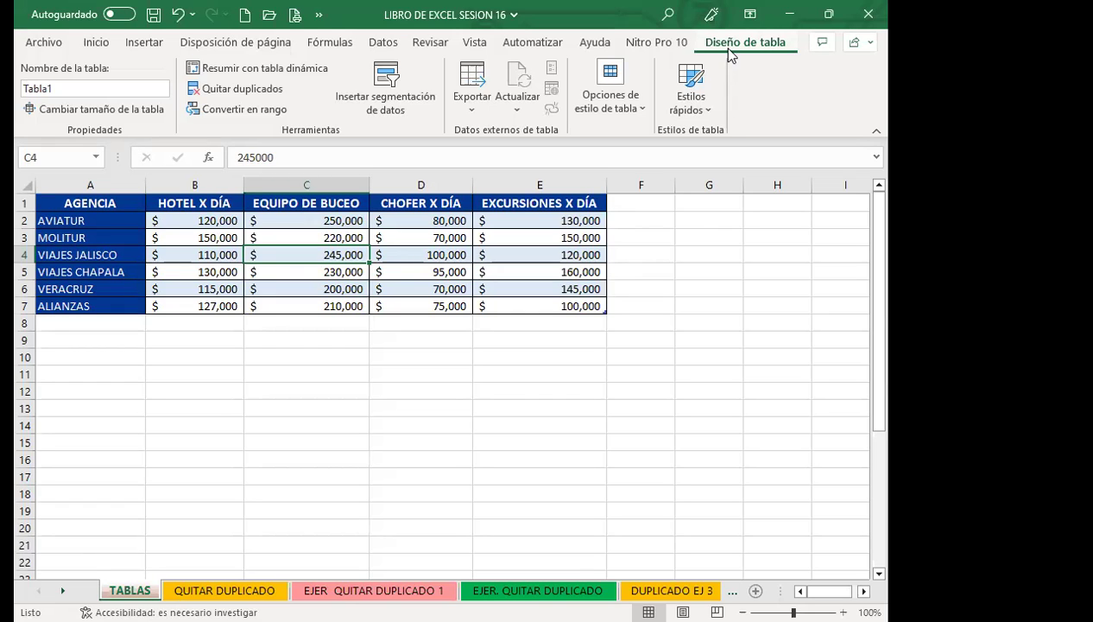
click(107, 88)
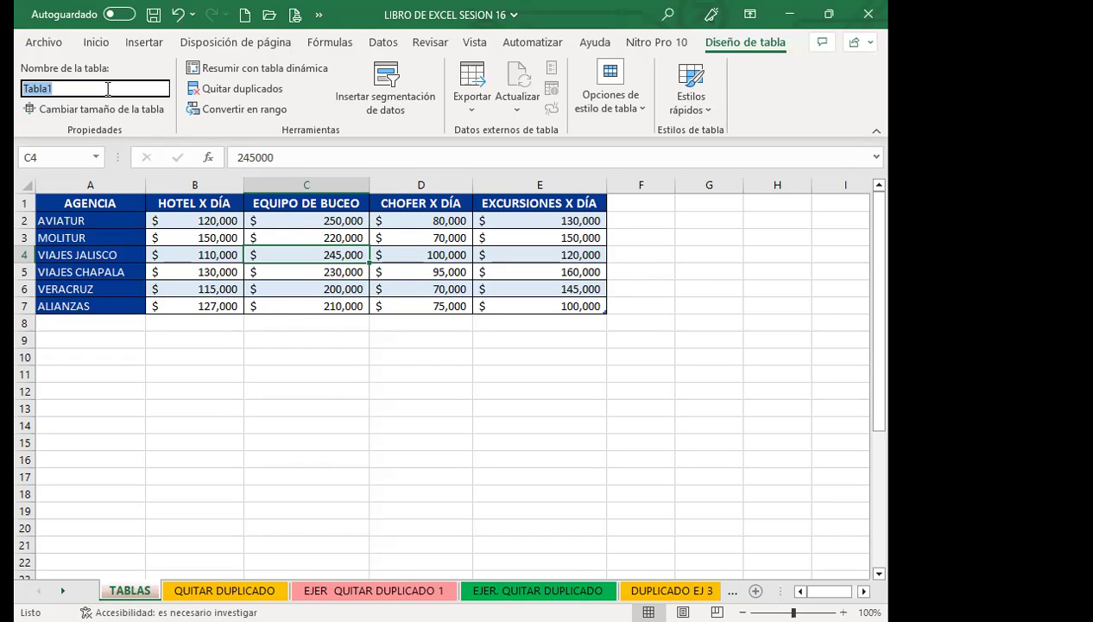
Step: Rename the agency table from Tabla1 to TABLA_EJEMPLO1
text(TABLA_EJEMPLO1)
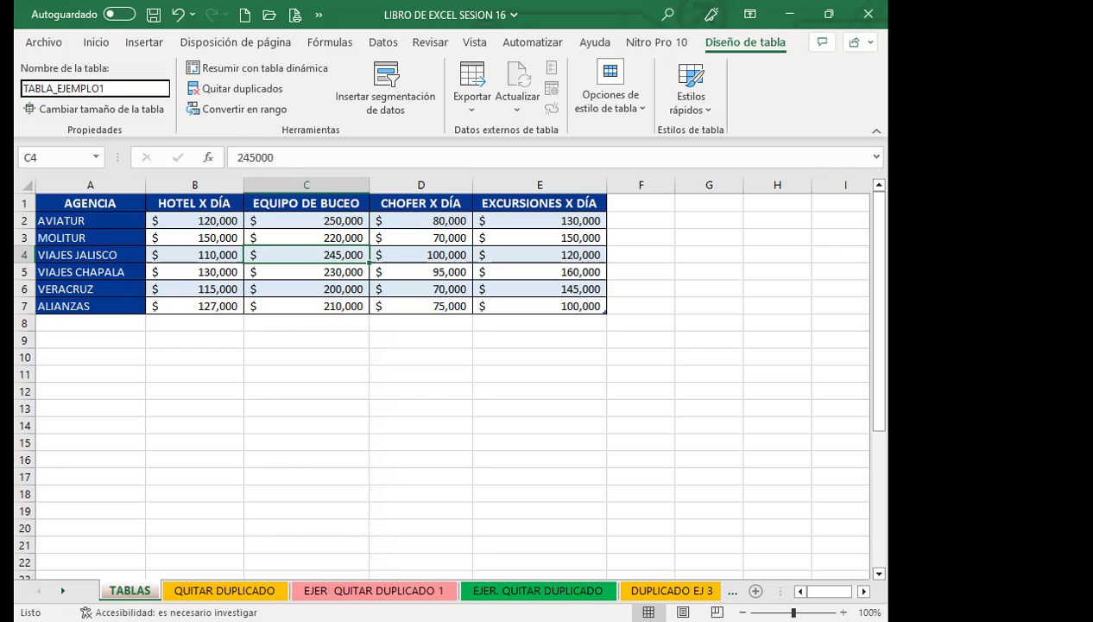
click(98, 110)
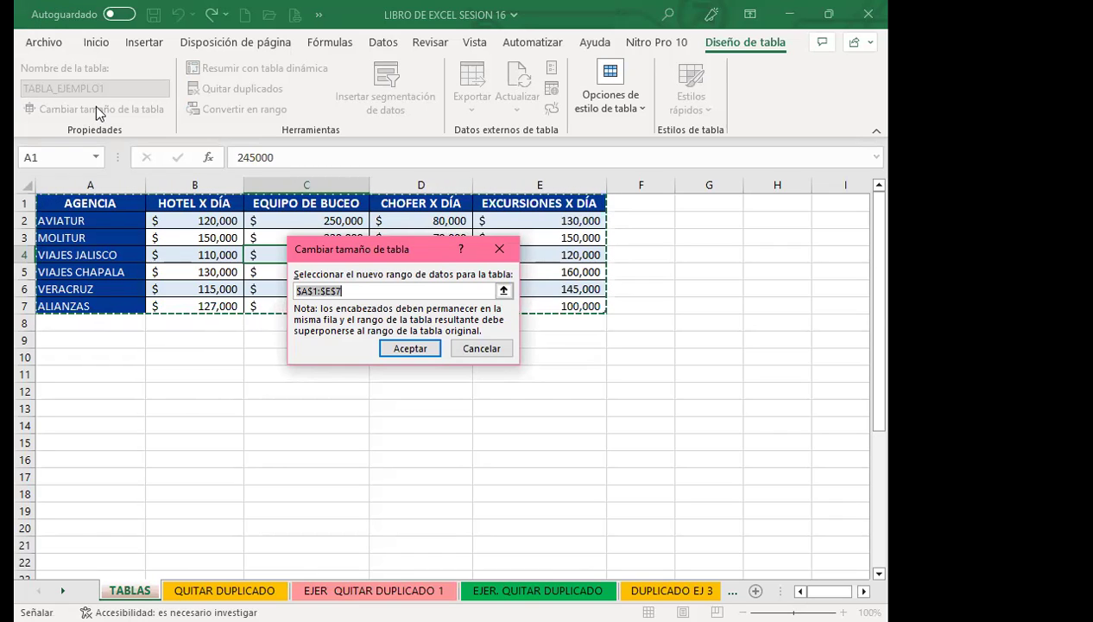
Step: Dismiss the Resize Table dialog unchanged, keeping TABLA_EJEMPLO1 at A1:E7
click(347, 291)
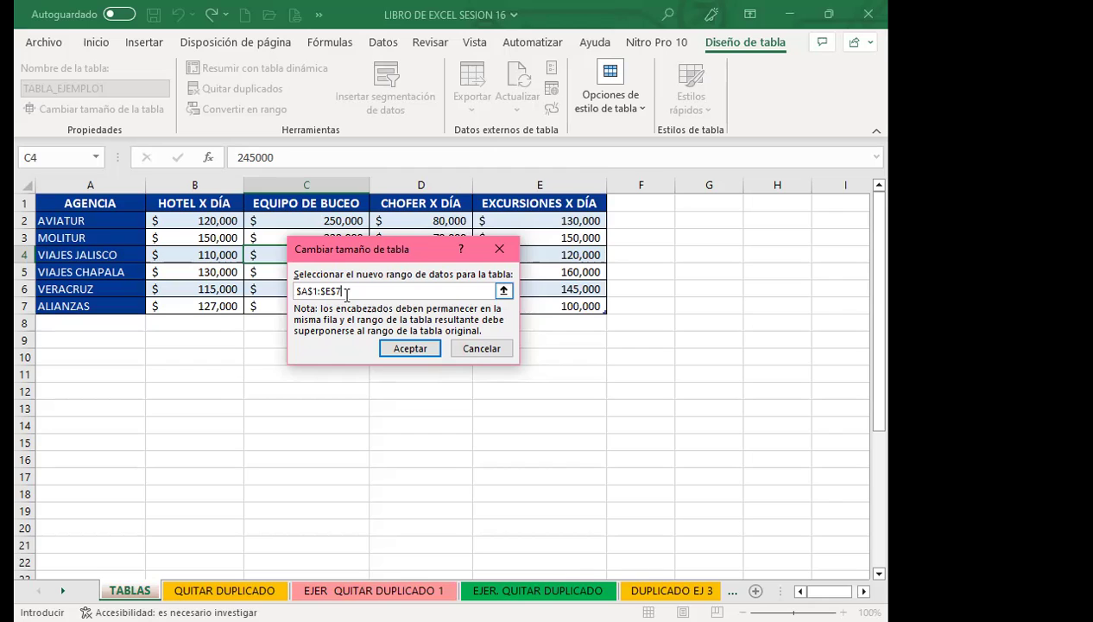
click(500, 248)
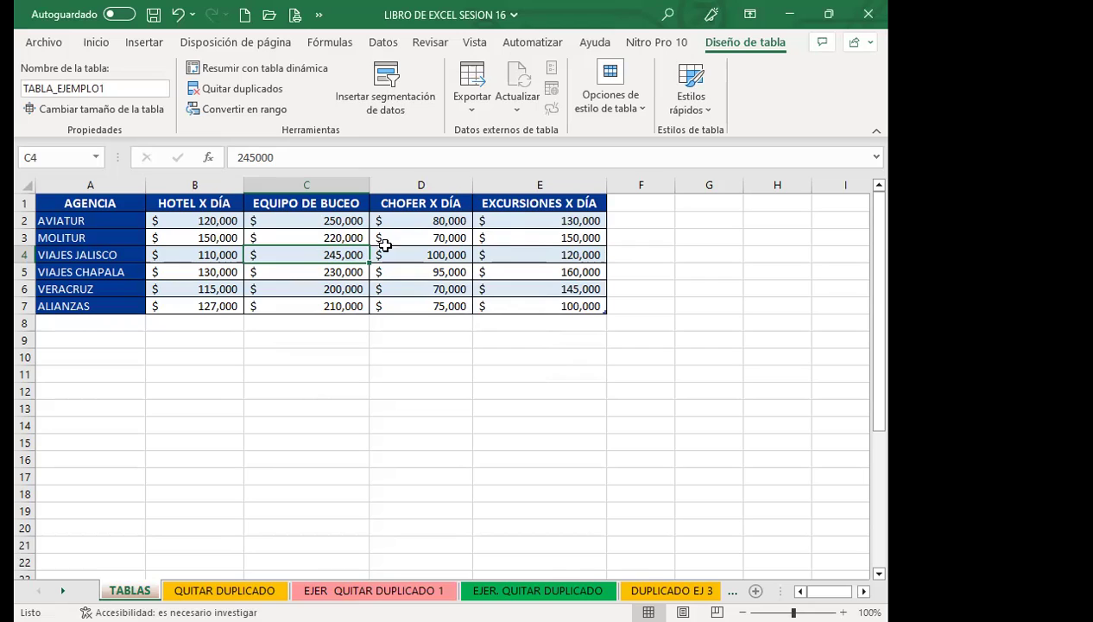
click(99, 323)
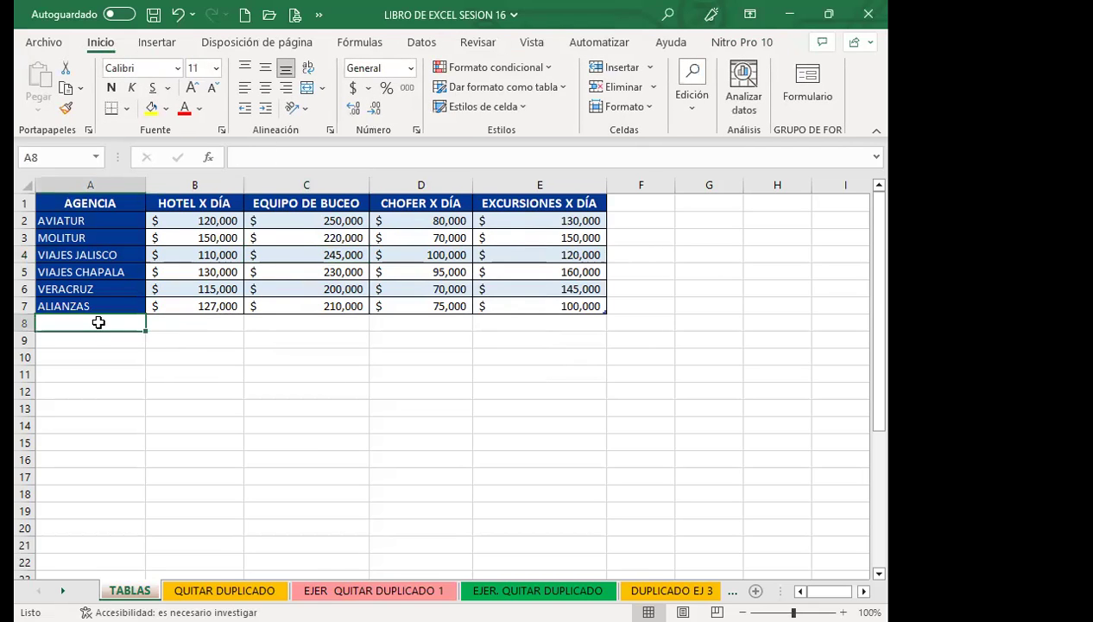
click(527, 302)
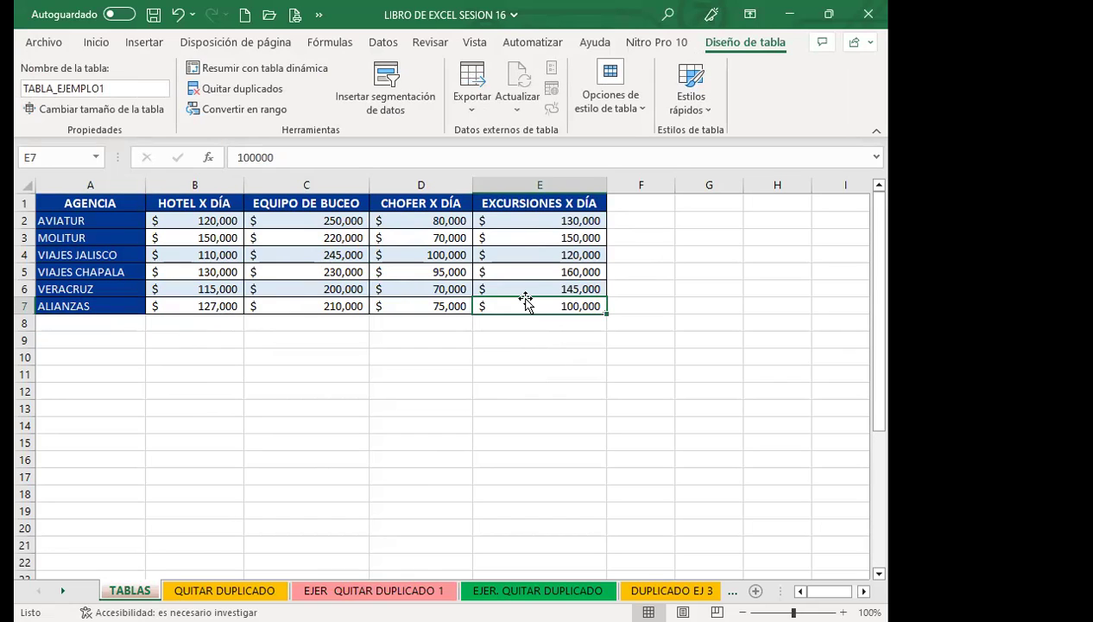
click(498, 284)
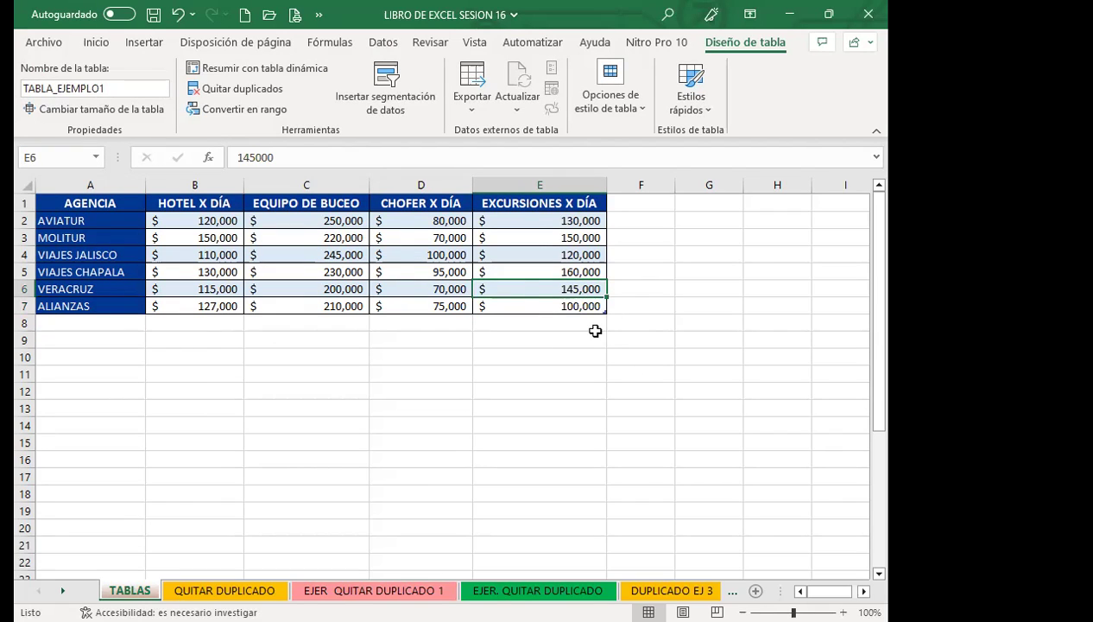
click(529, 306)
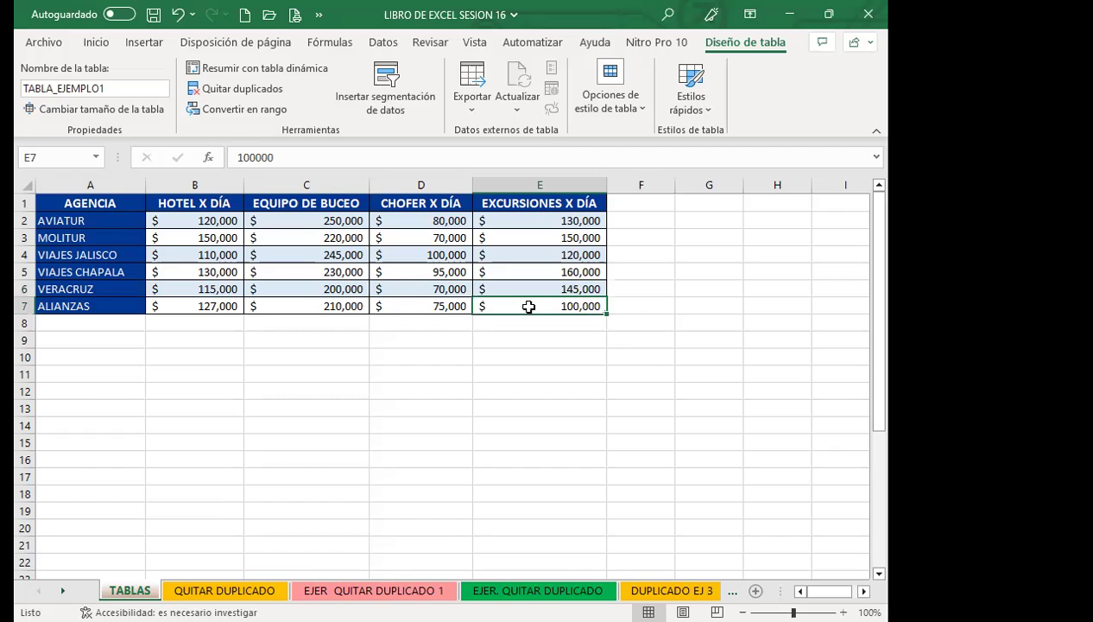
click(568, 338)
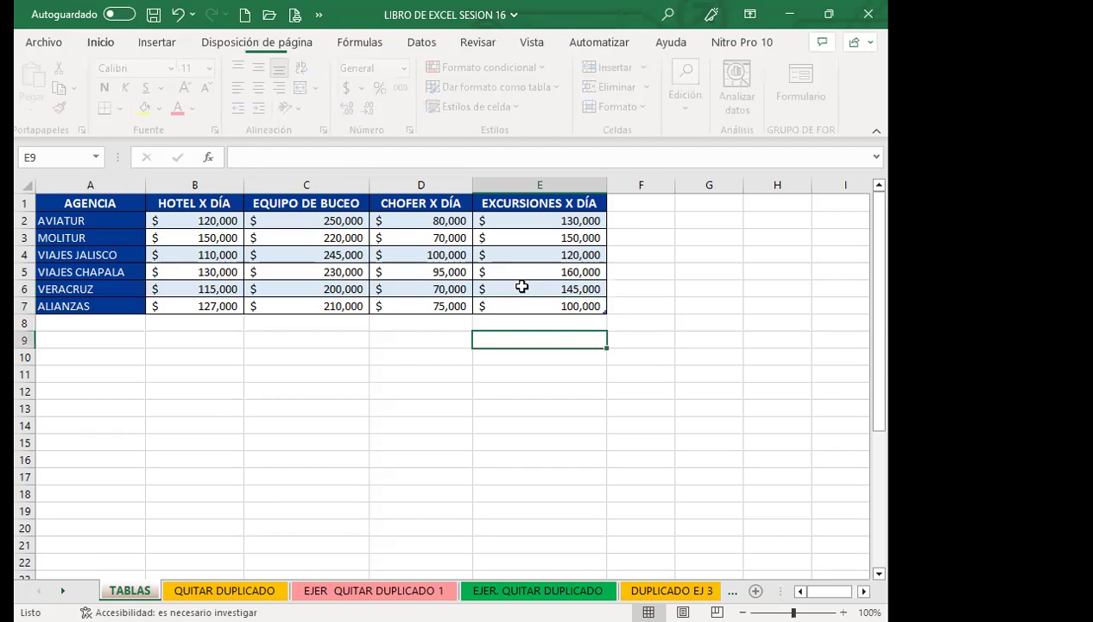
click(400, 252)
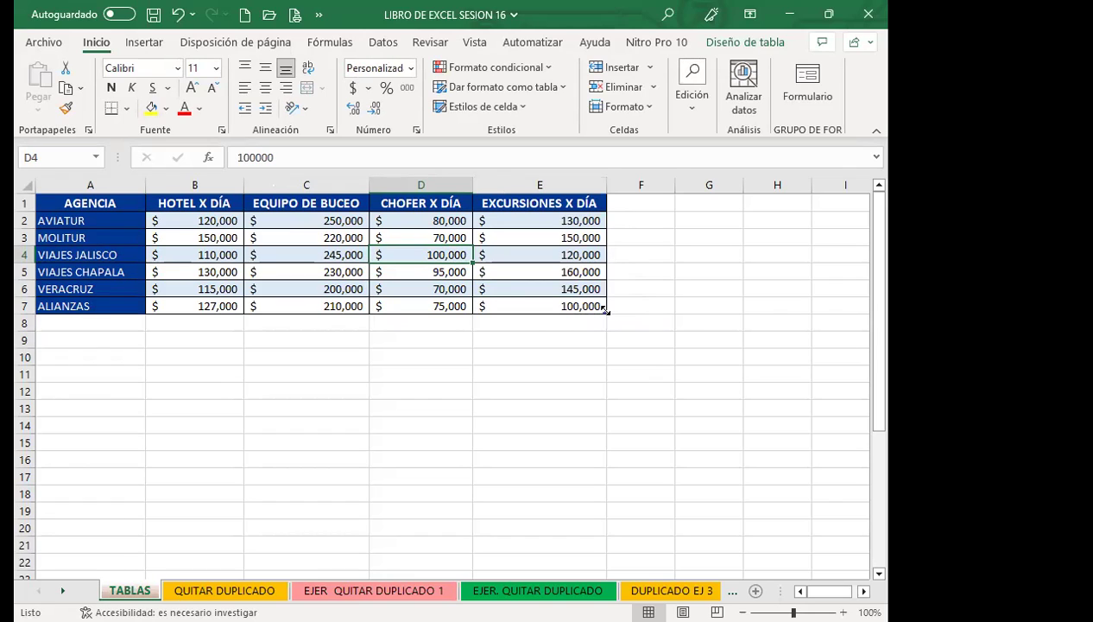
Step: Drag the table's resize handle down in stages to row 20, adding empty banded rows 8–20
drag(605, 309, 607, 364)
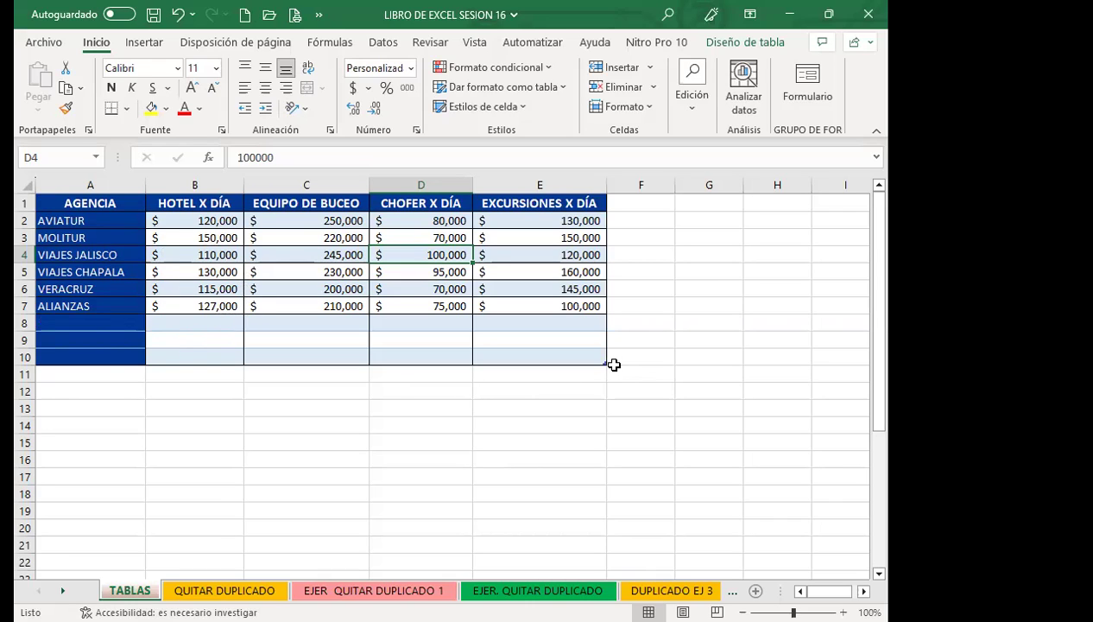
drag(613, 365, 602, 460)
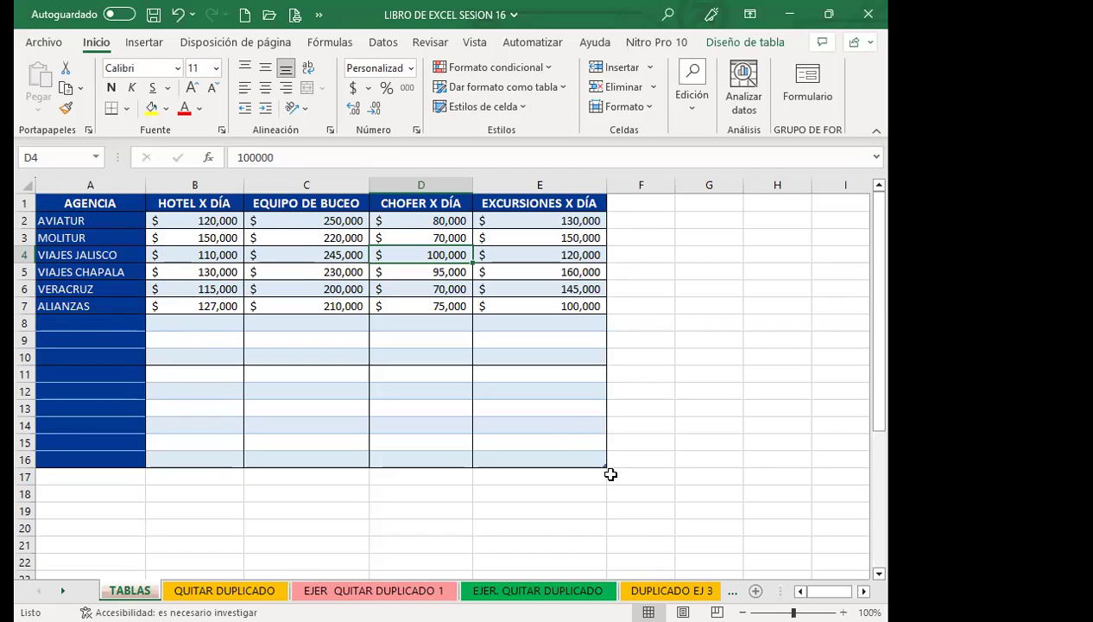
drag(609, 470, 603, 527)
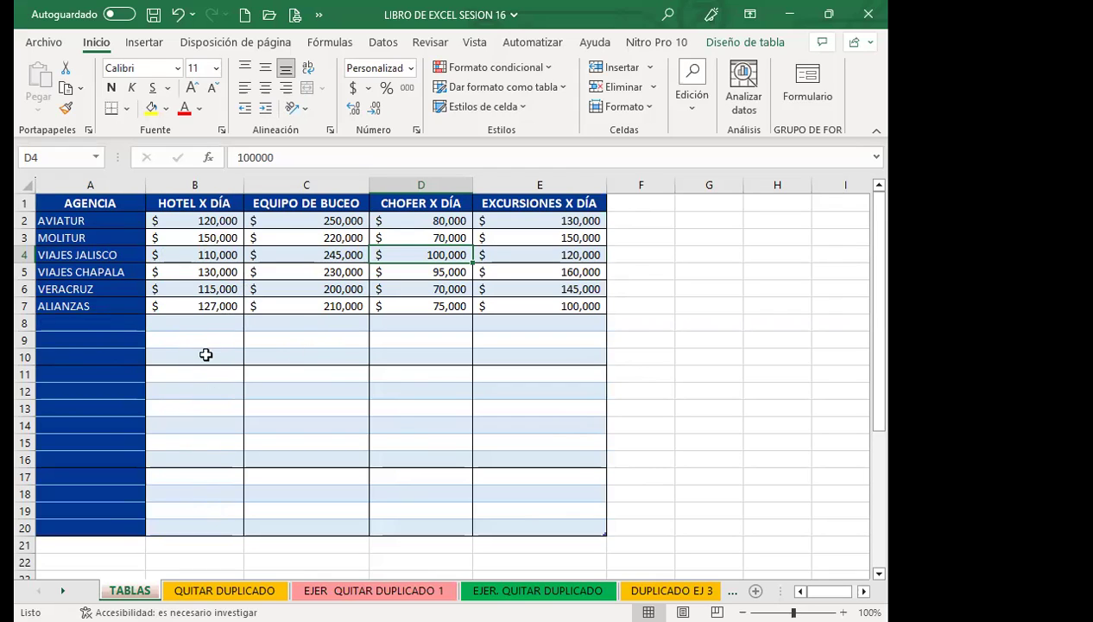
click(200, 331)
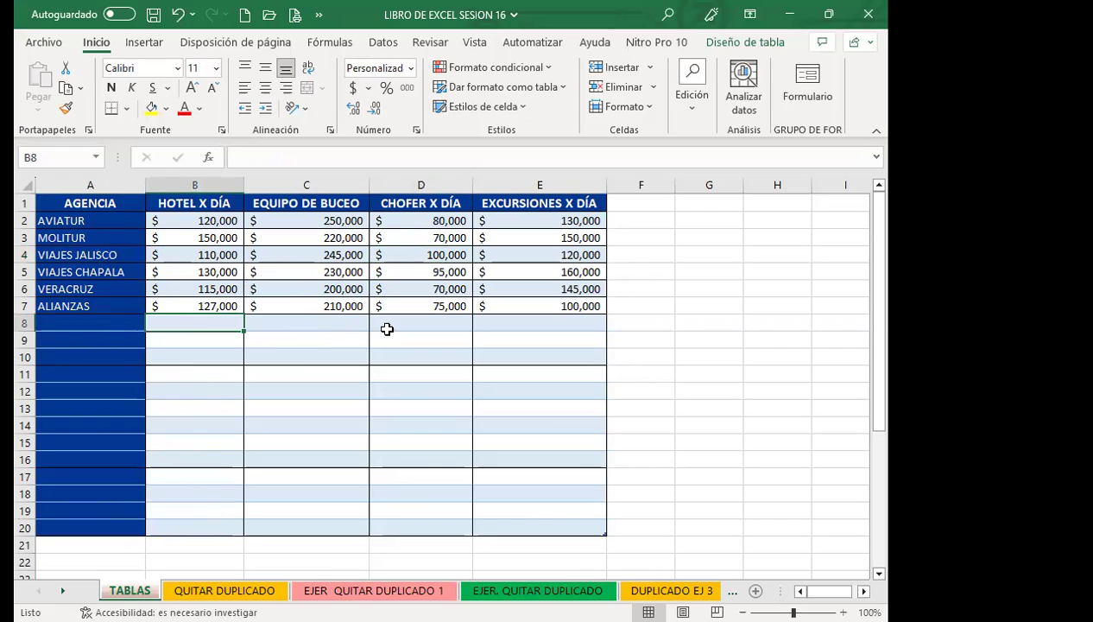
click(517, 329)
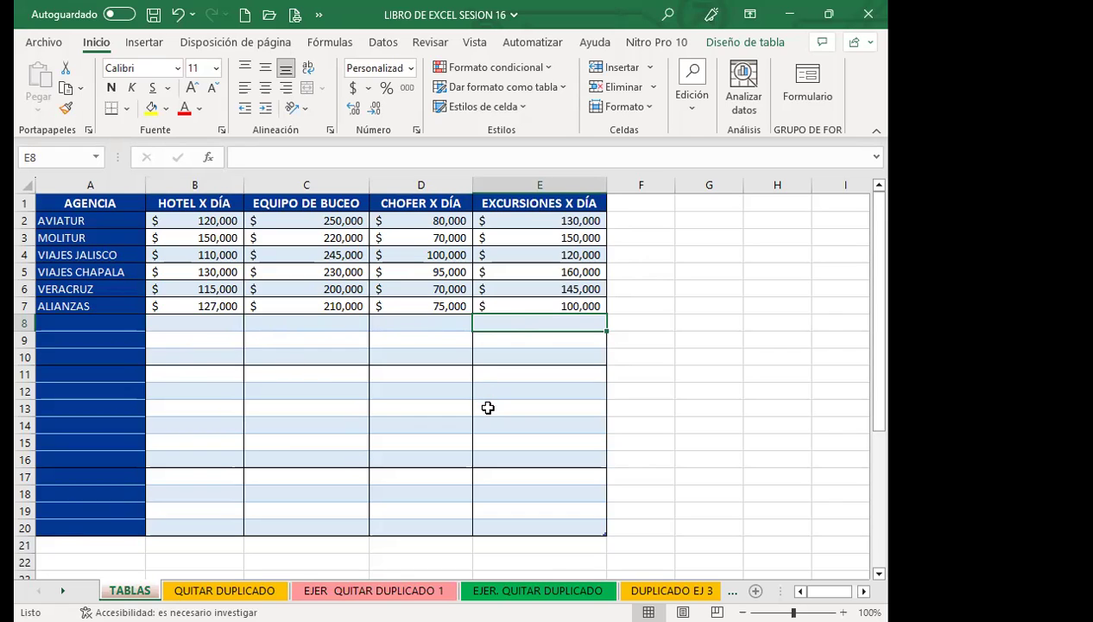
Step: Undo the extensions, re-stretch the table to row 23, then undo back so it ends at row 7
key(ctrl+z)
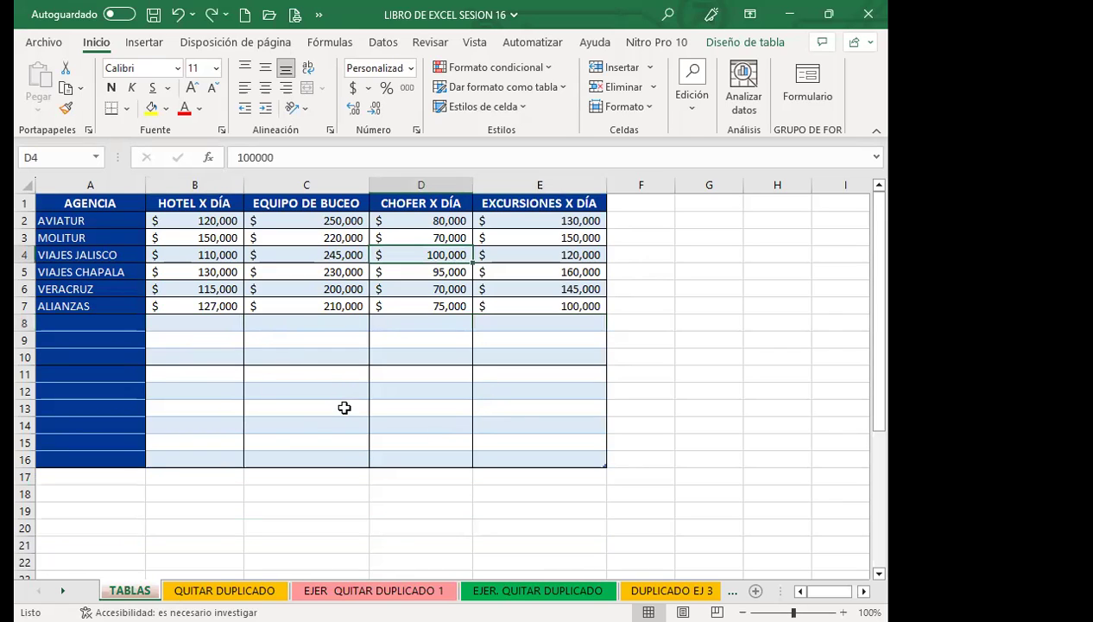
key(ctrl+z)
key(ctrl+z)
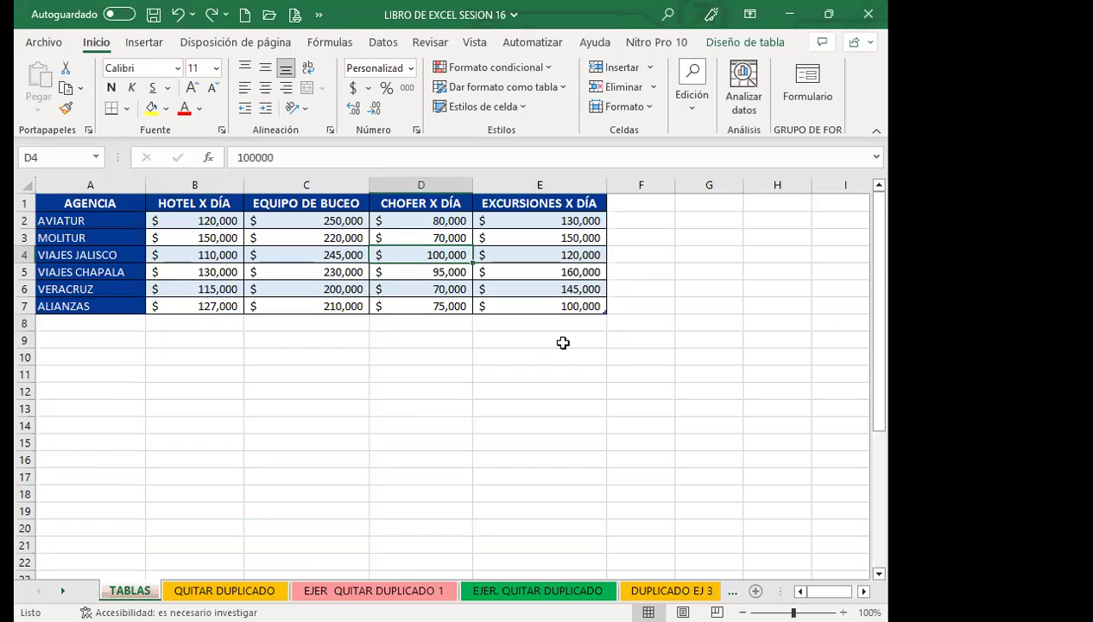
drag(606, 311, 626, 523)
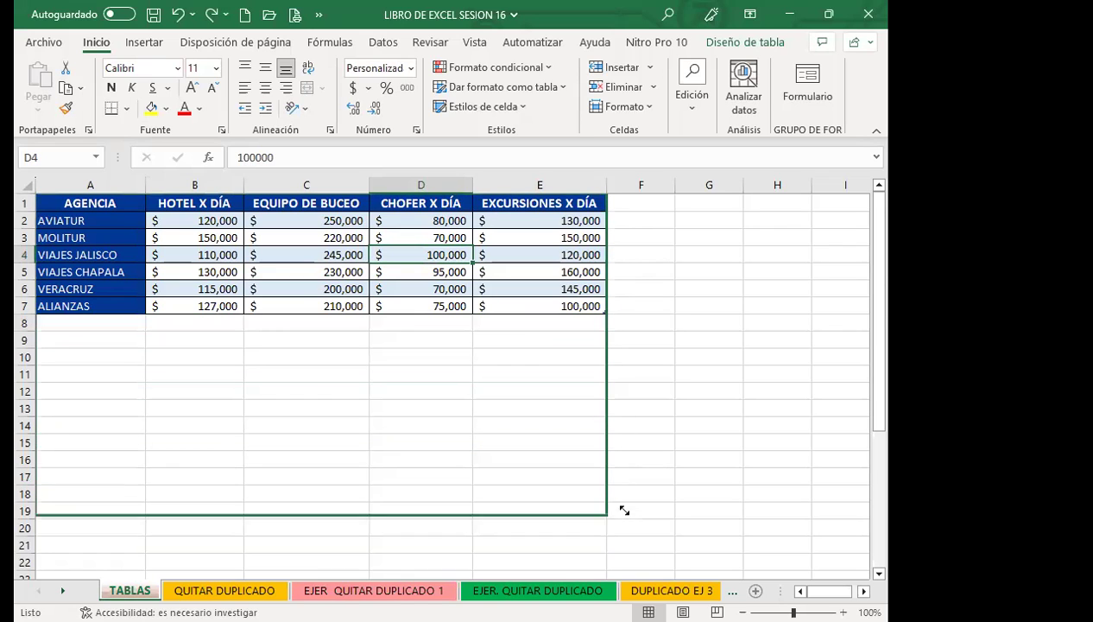
scroll(373, 529, down, 1)
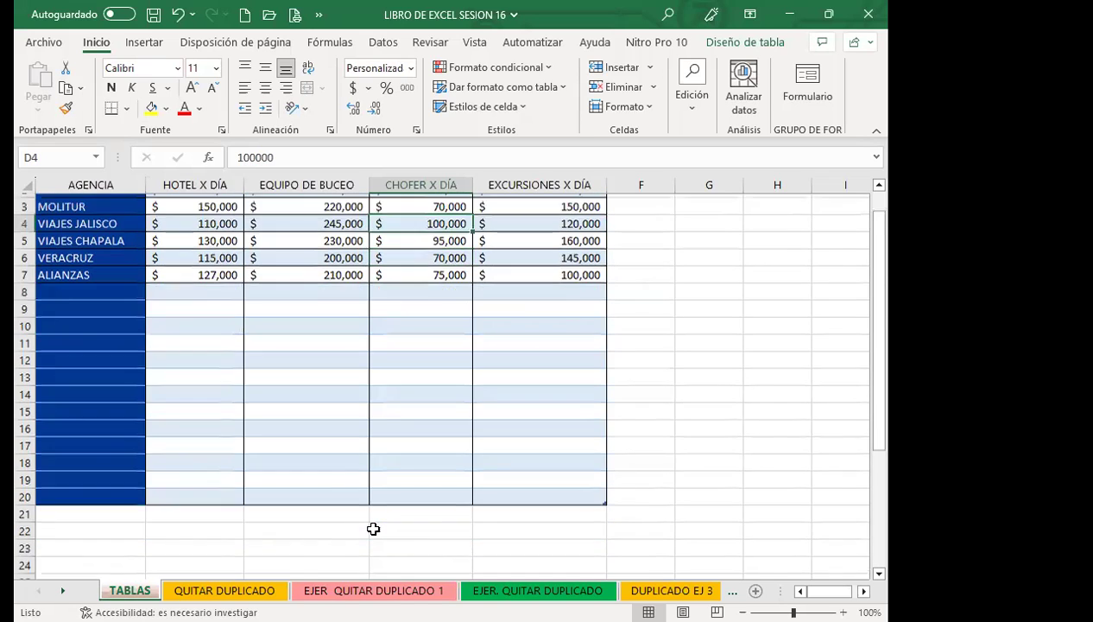
click(209, 511)
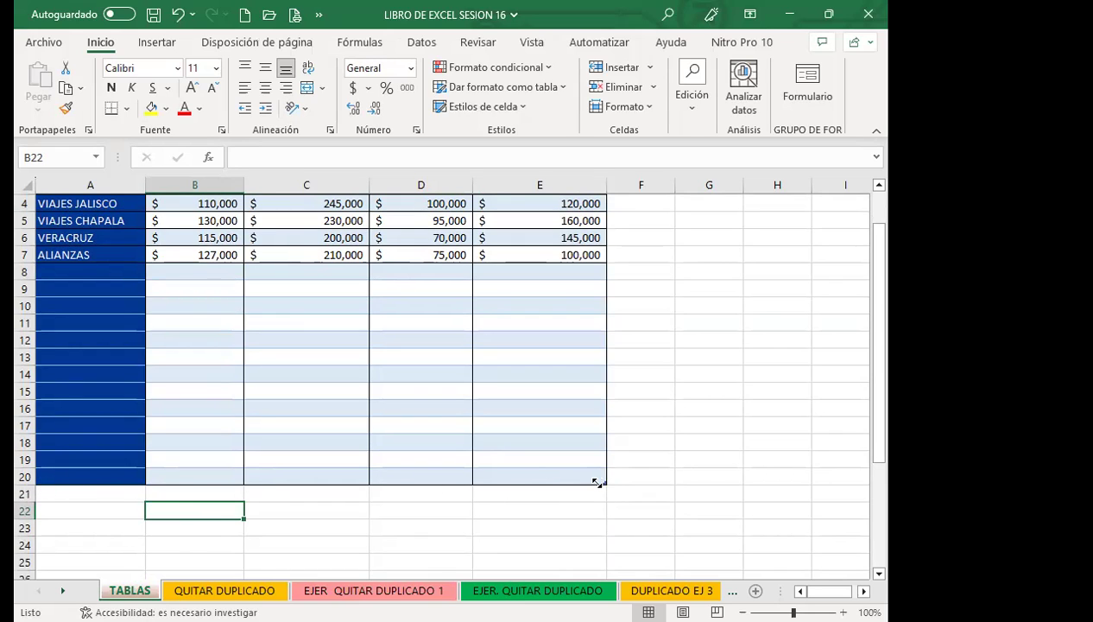
drag(605, 484, 613, 528)
click(284, 516)
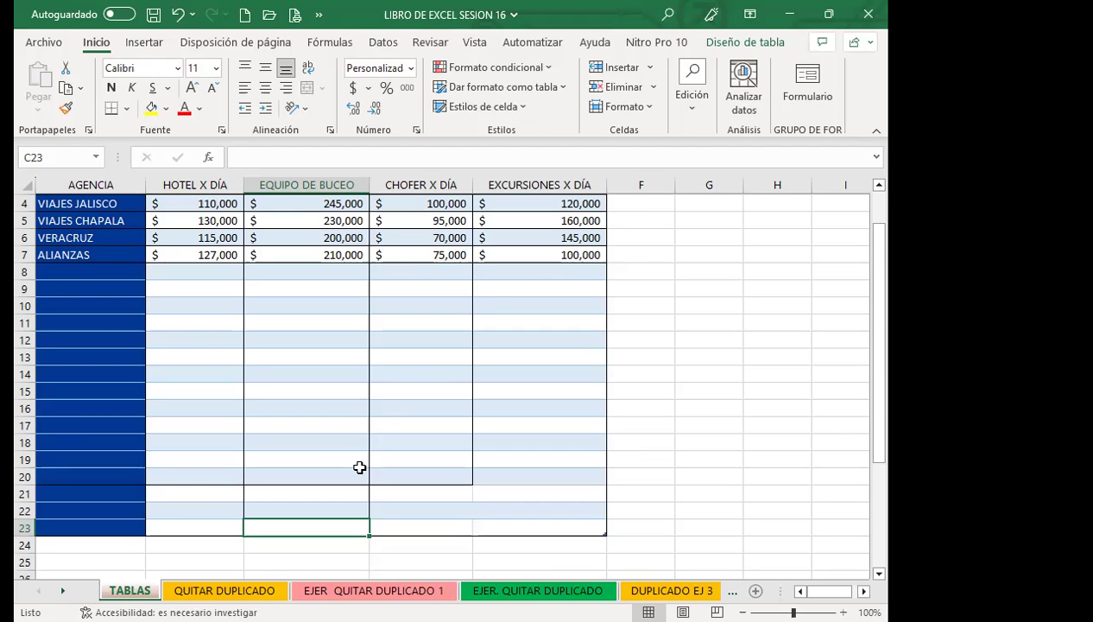
key(ctrl+z)
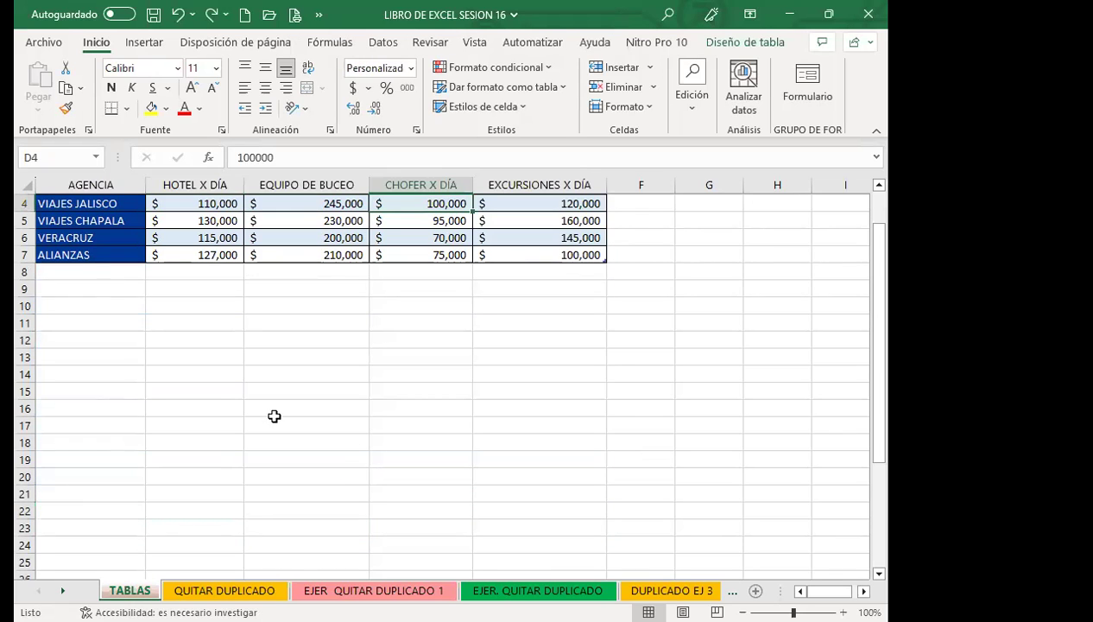
scroll(227, 447, up, 1)
Step: Start row 8 with ALIANZAS via autocomplete in A8 and 125 in B8
click(92, 320)
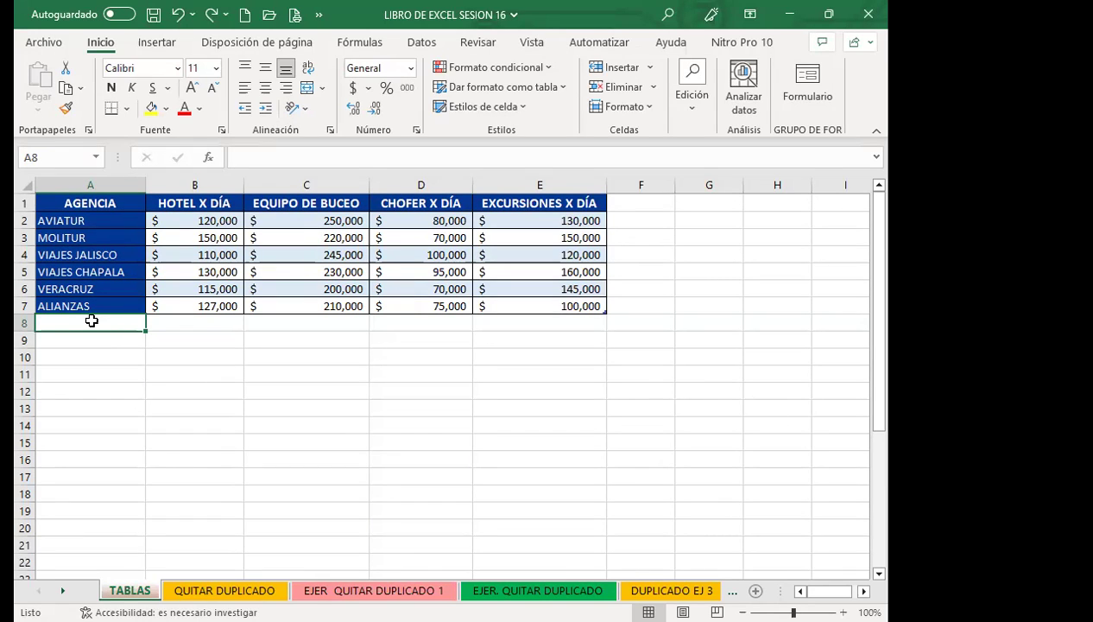
text(ALI)
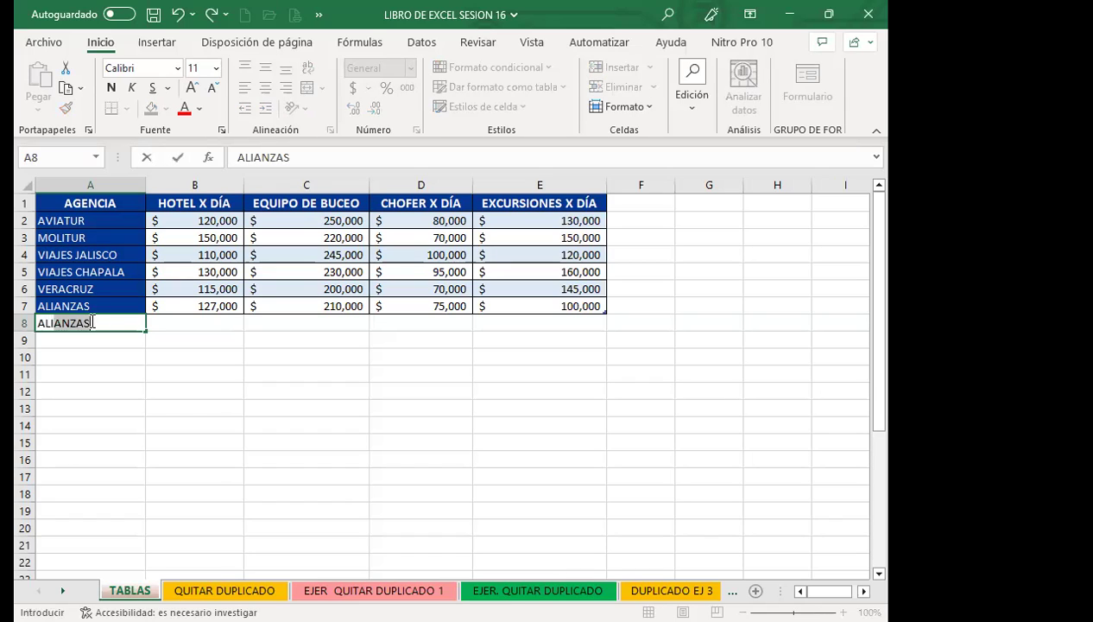
key(Tab)
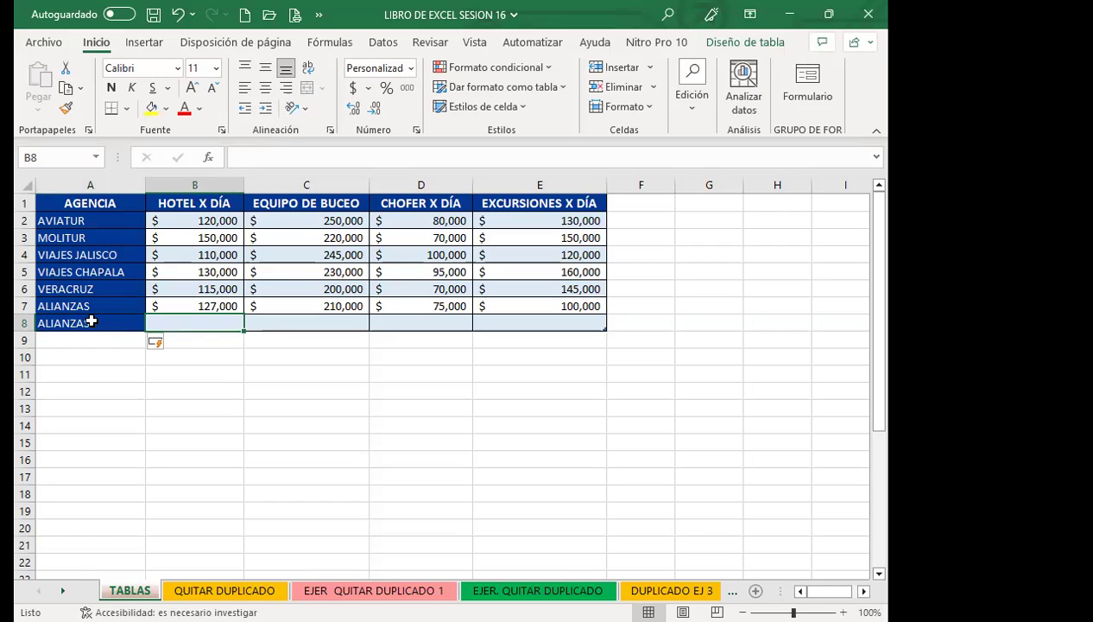
text(125)
key(Return)
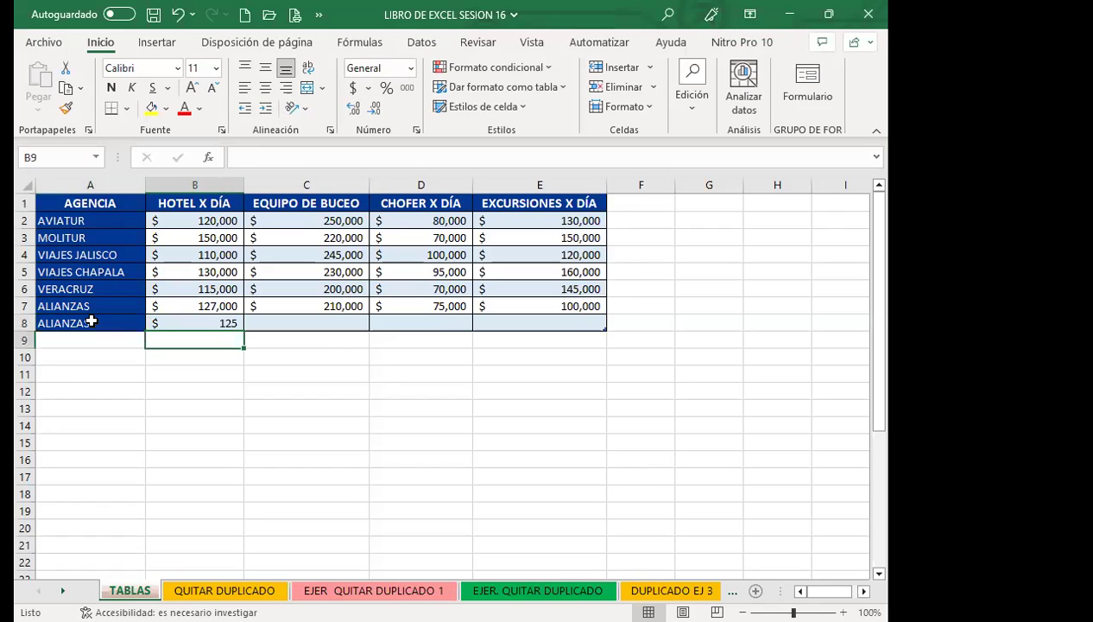
key(Right)
key(Up)
Step: Enter 525, 655 and 2,545 in C8:E8, then select A9
text(525)
key(Tab)
text(655)
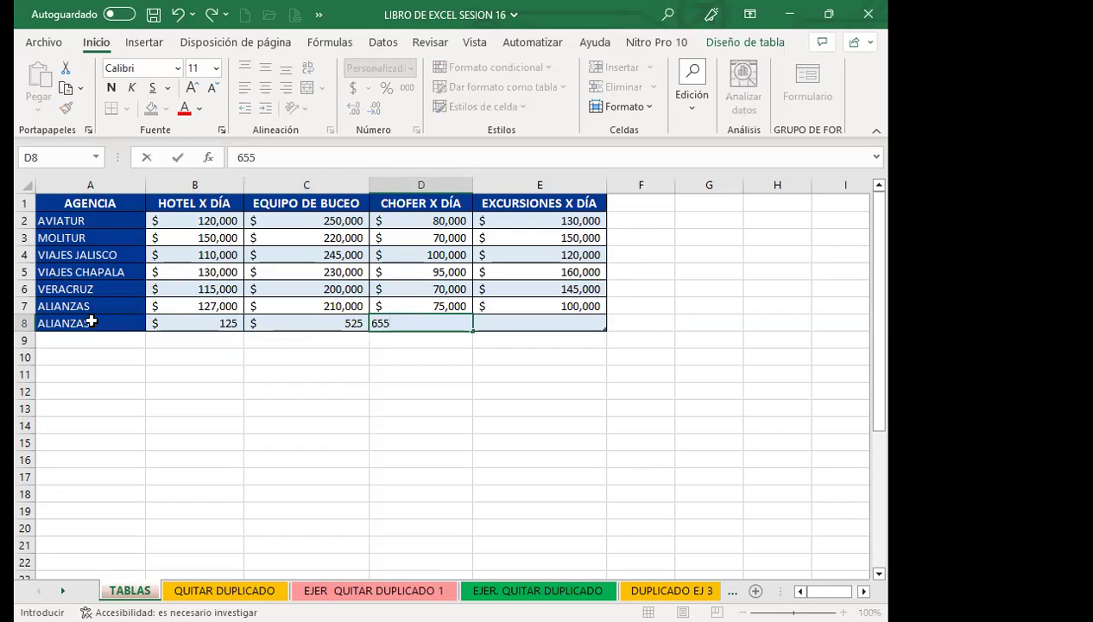
key(Tab)
text(2,545)
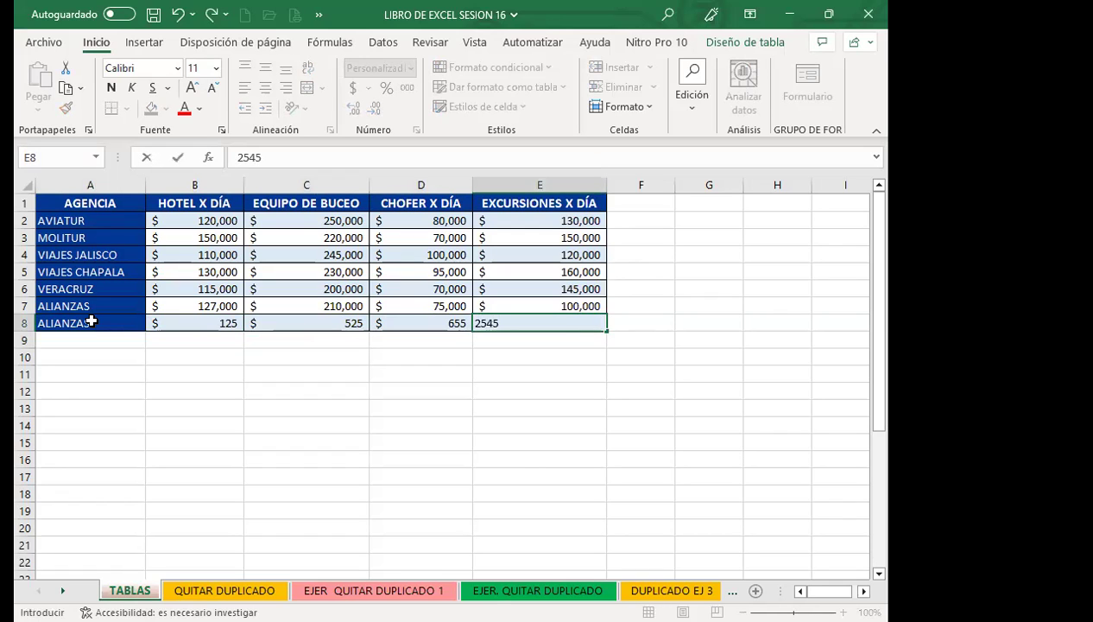
key(Tab)
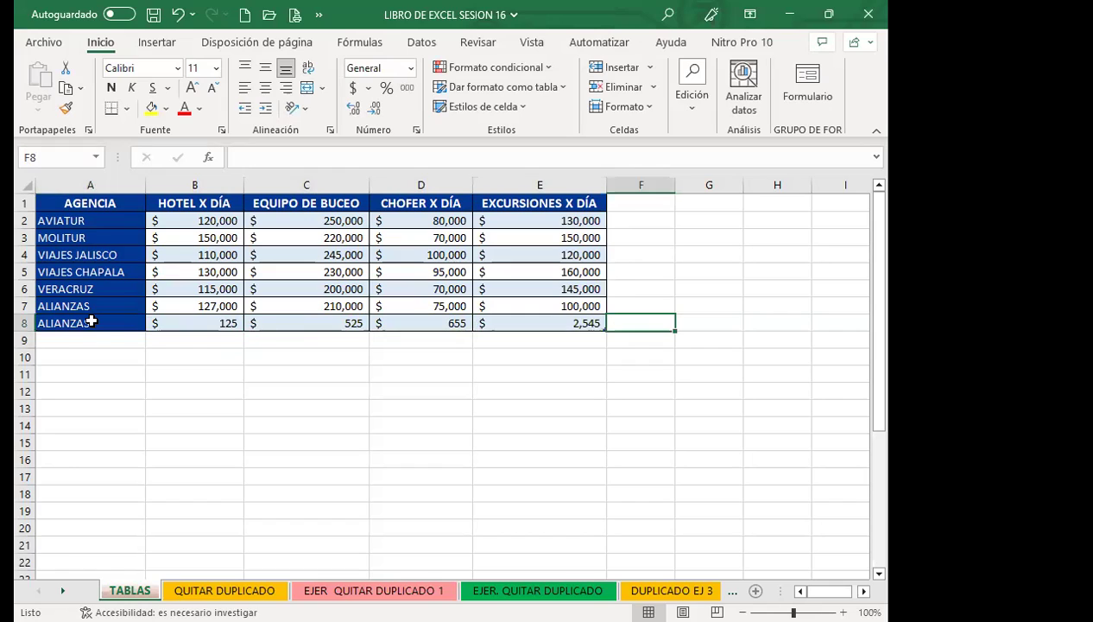
click(90, 336)
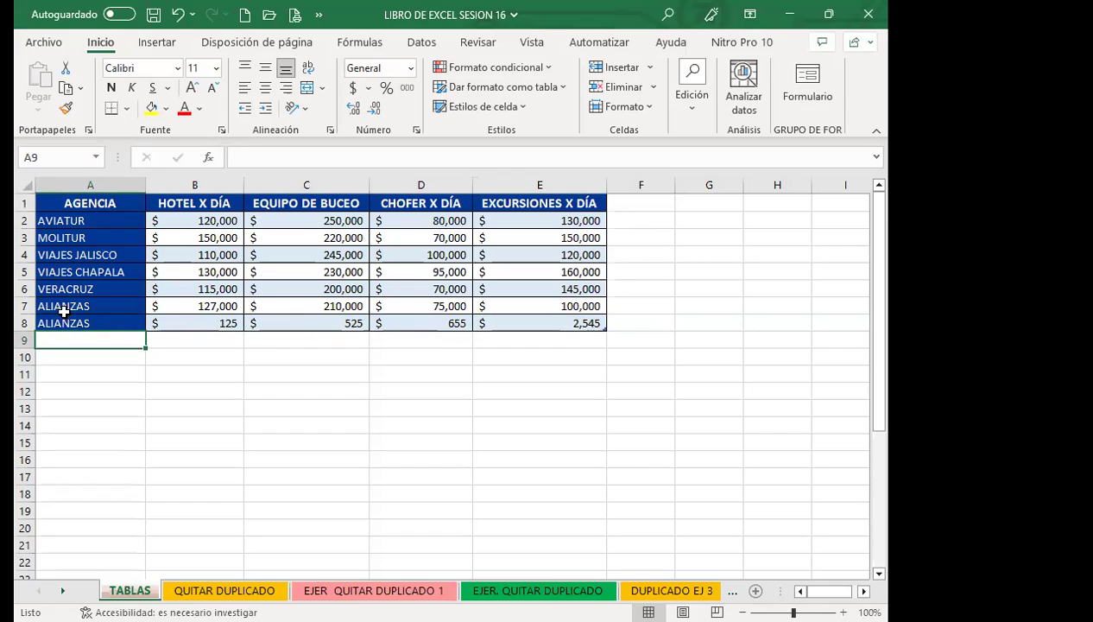
click(167, 237)
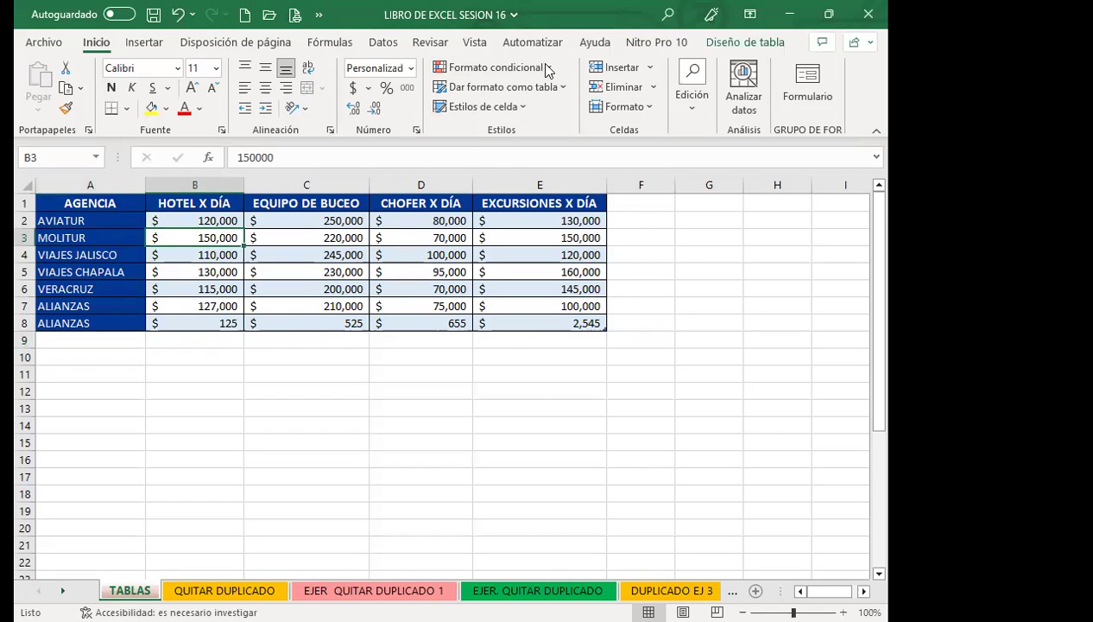
click(724, 42)
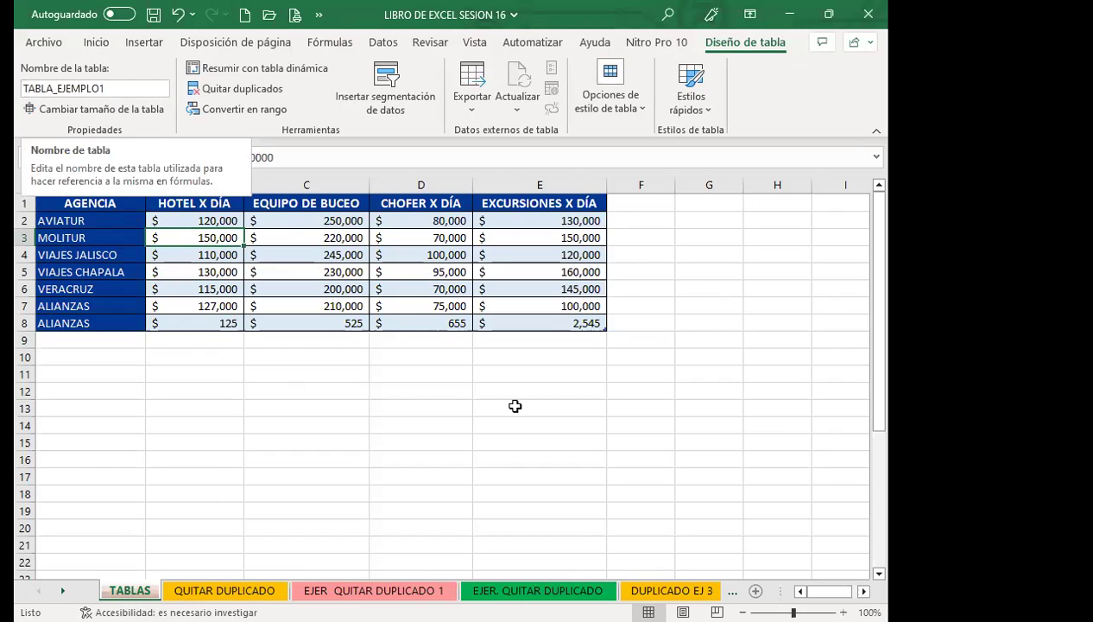
click(596, 324)
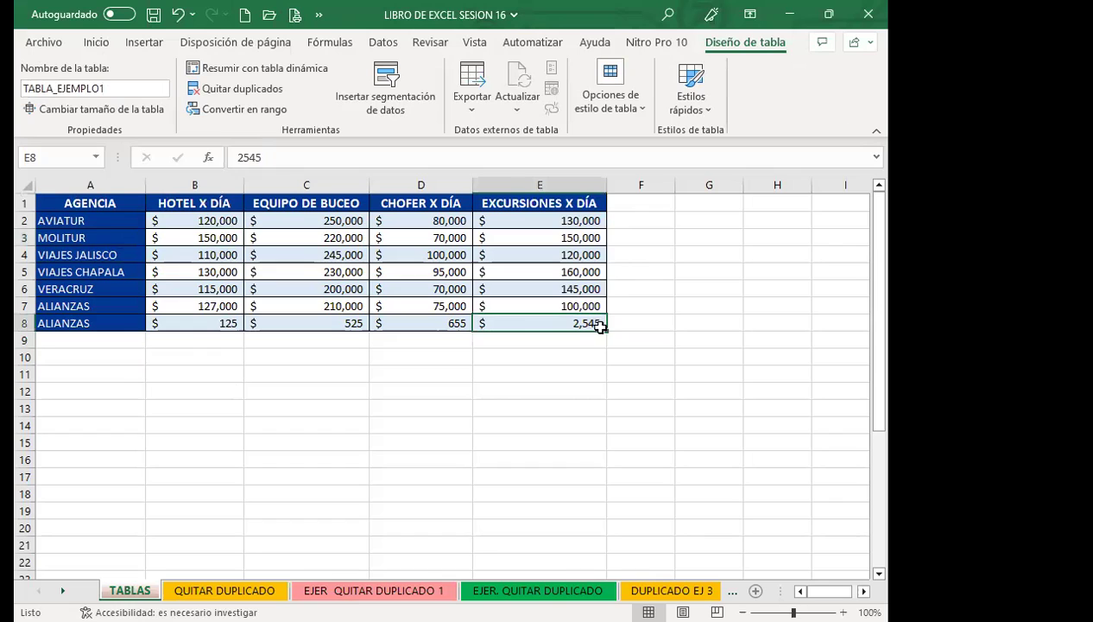
click(527, 309)
drag(603, 330, 608, 484)
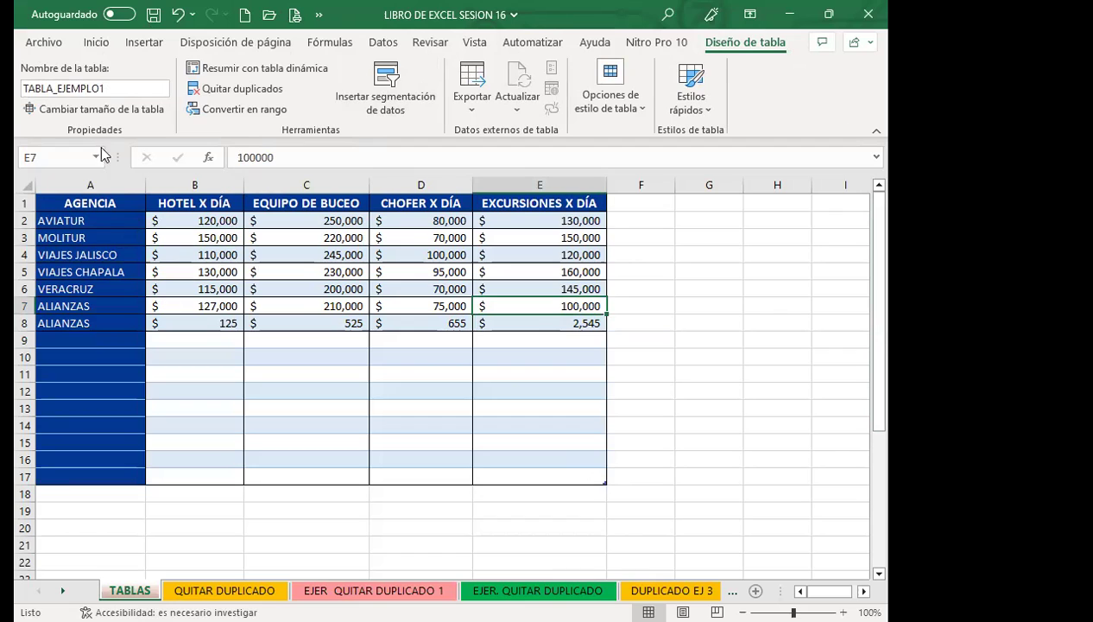
click(63, 116)
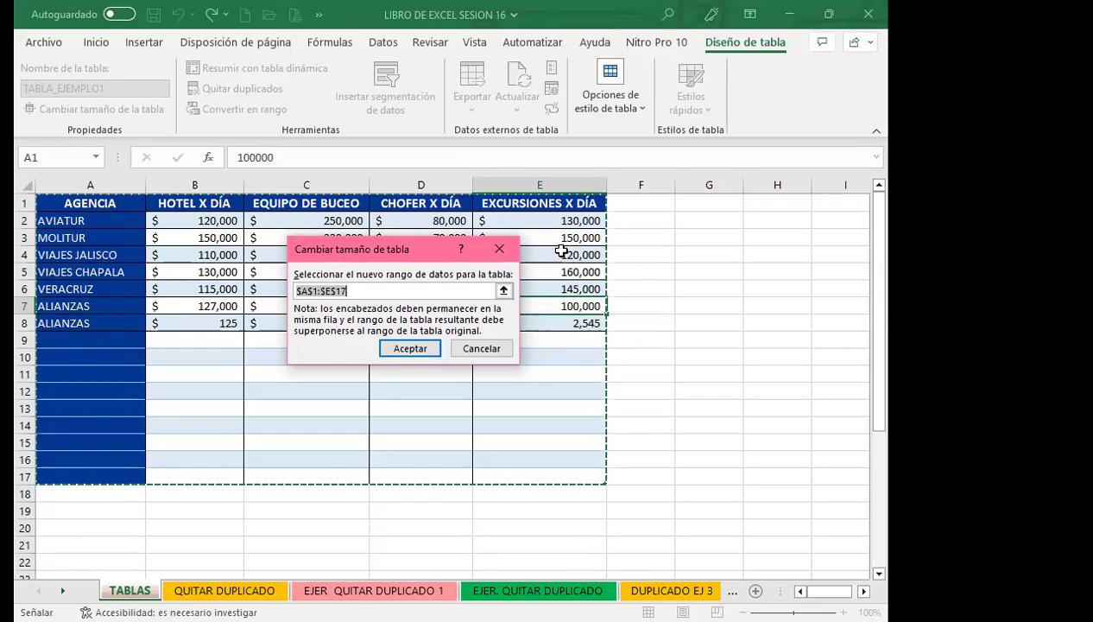
key(Return)
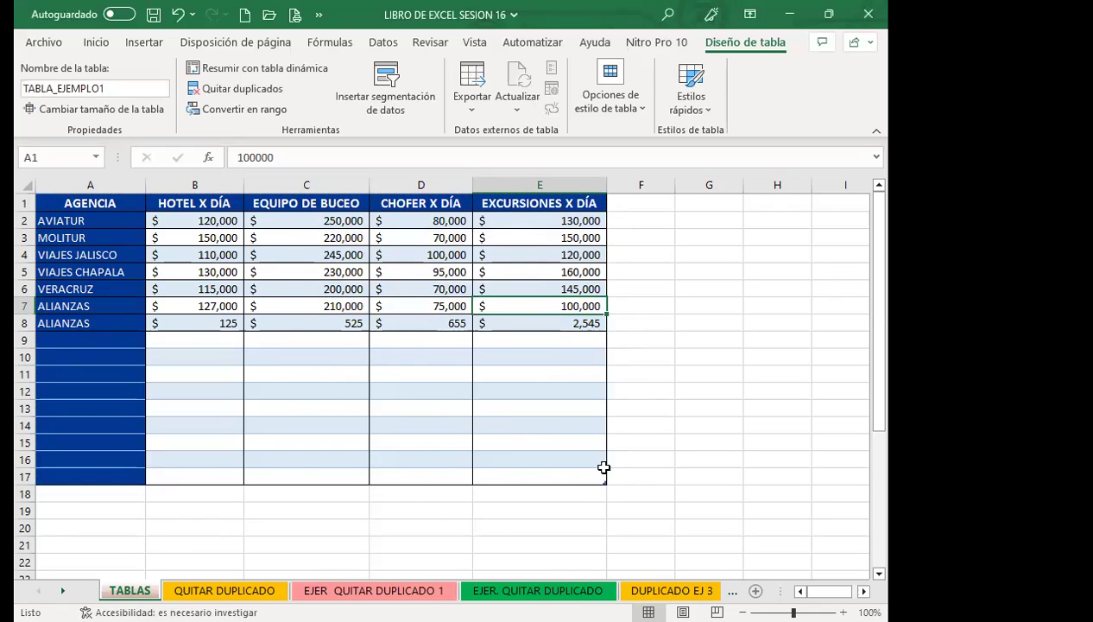
click(329, 294)
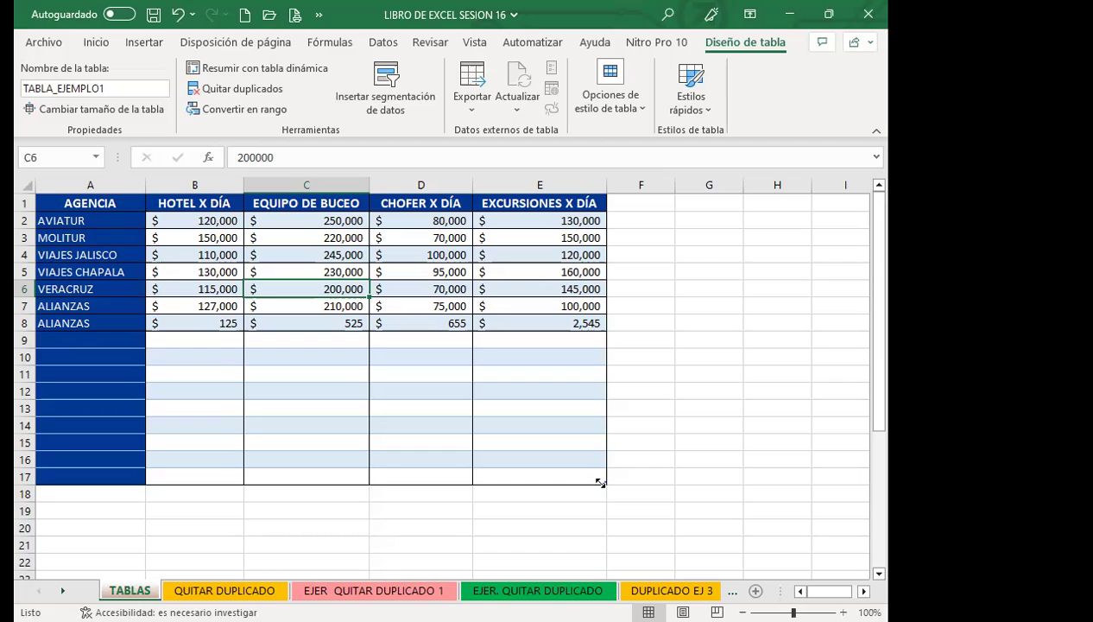
Step: After selecting cells C10 and C5, return the ribbon to Inicio's general formatting commands
click(285, 357)
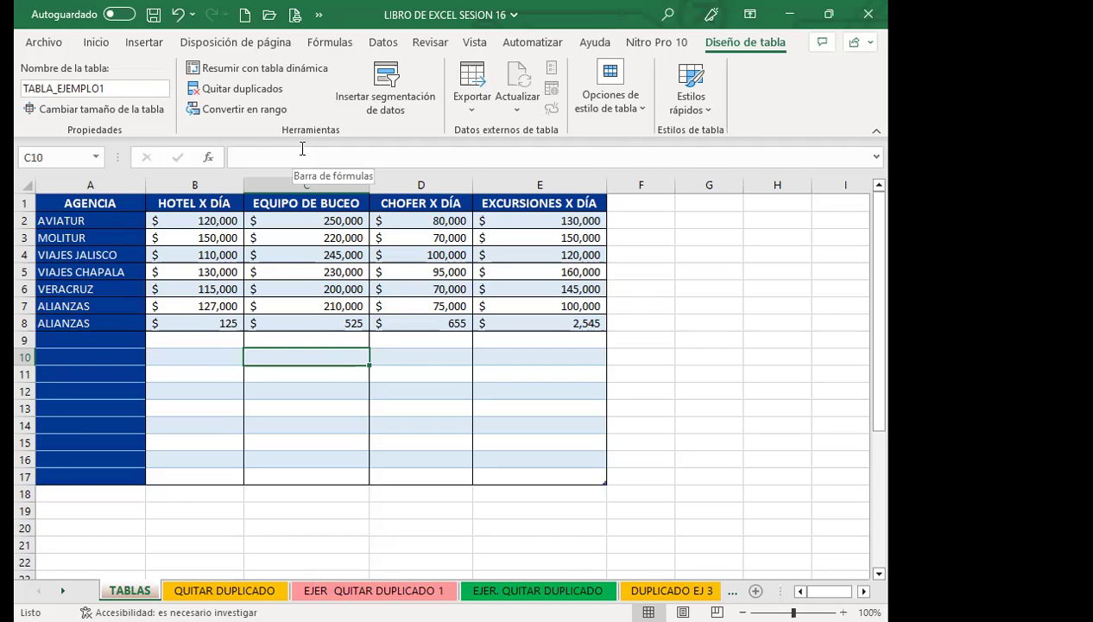
click(302, 275)
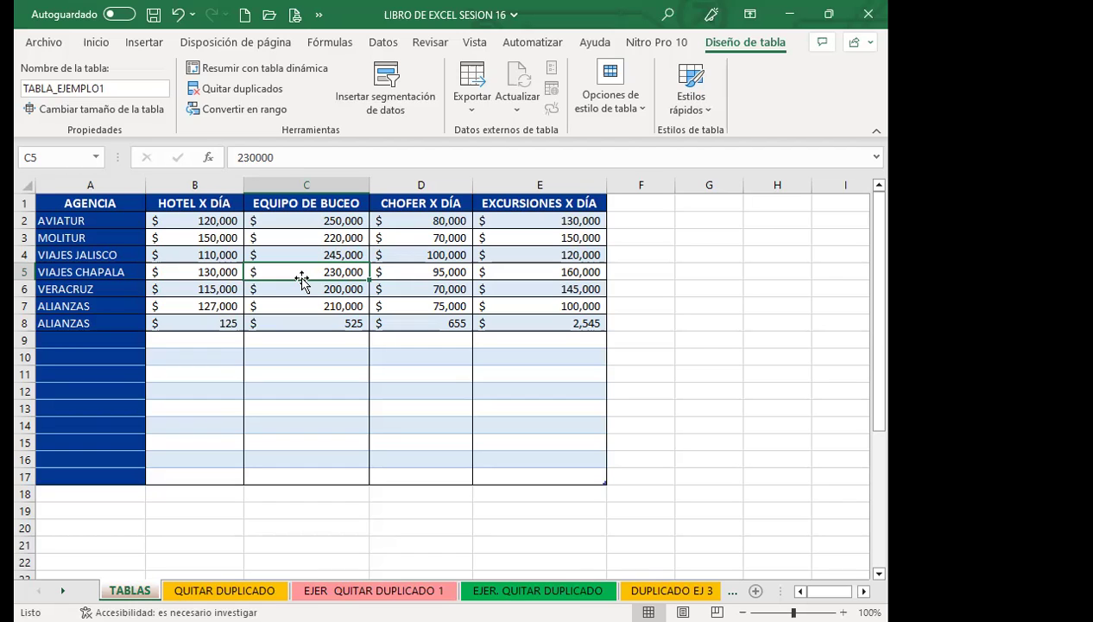
click(96, 43)
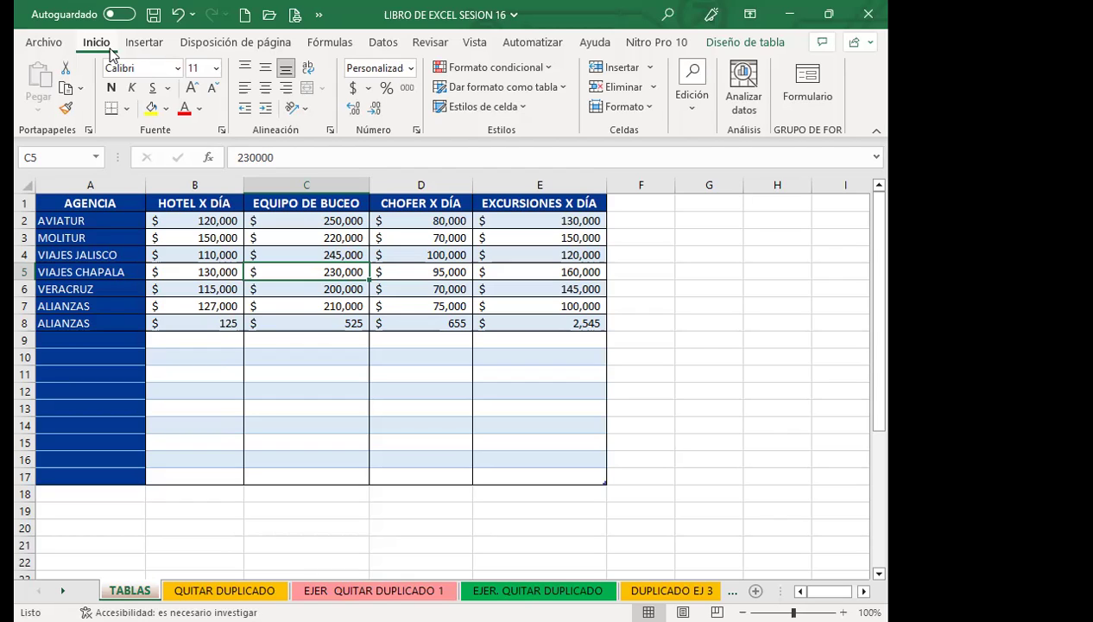
Step: Select A1:E17 and convert the table to a normal range with Convertir en rango, confirming Sí
click(279, 356)
mouse_move(66, 201)
mouse_down()
mouse_move(555, 486)
mouse_move(557, 476)
mouse_up()
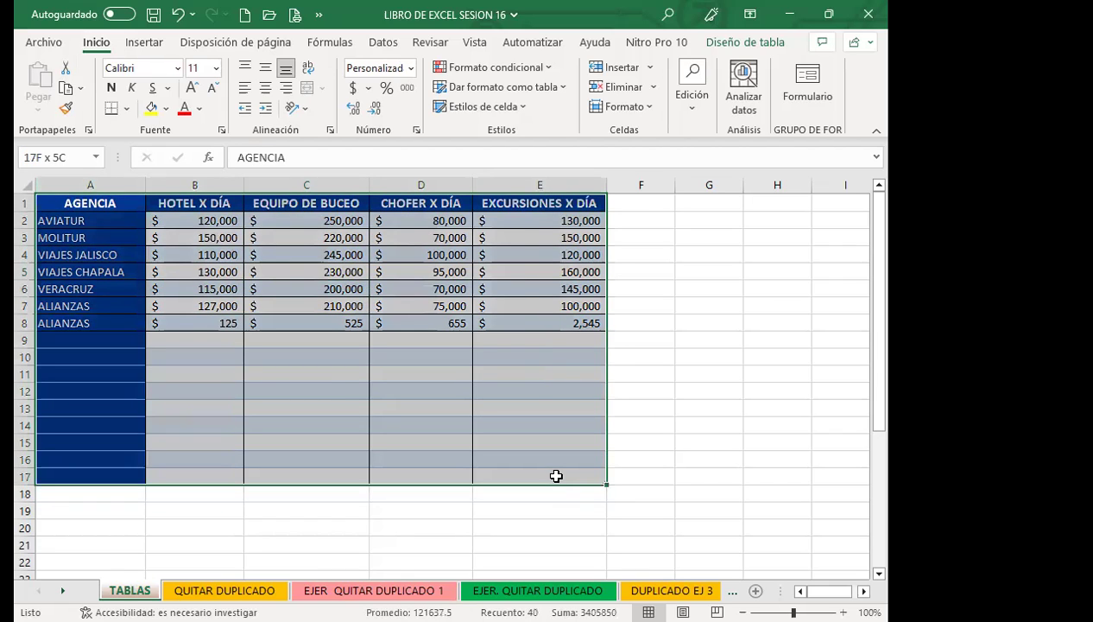
click(753, 40)
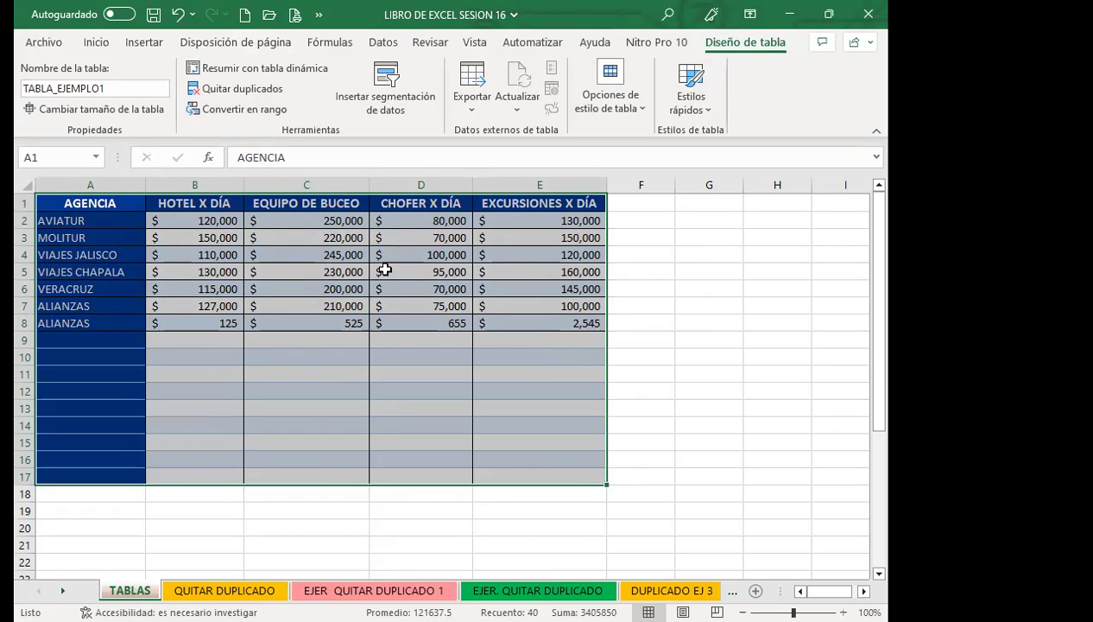
click(207, 109)
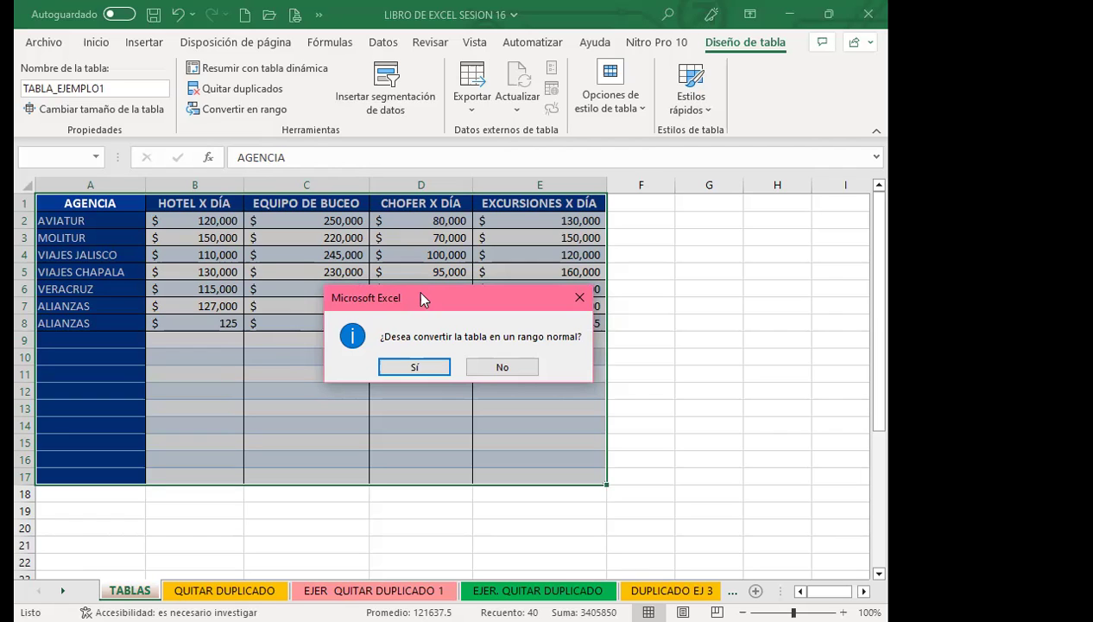
click(412, 366)
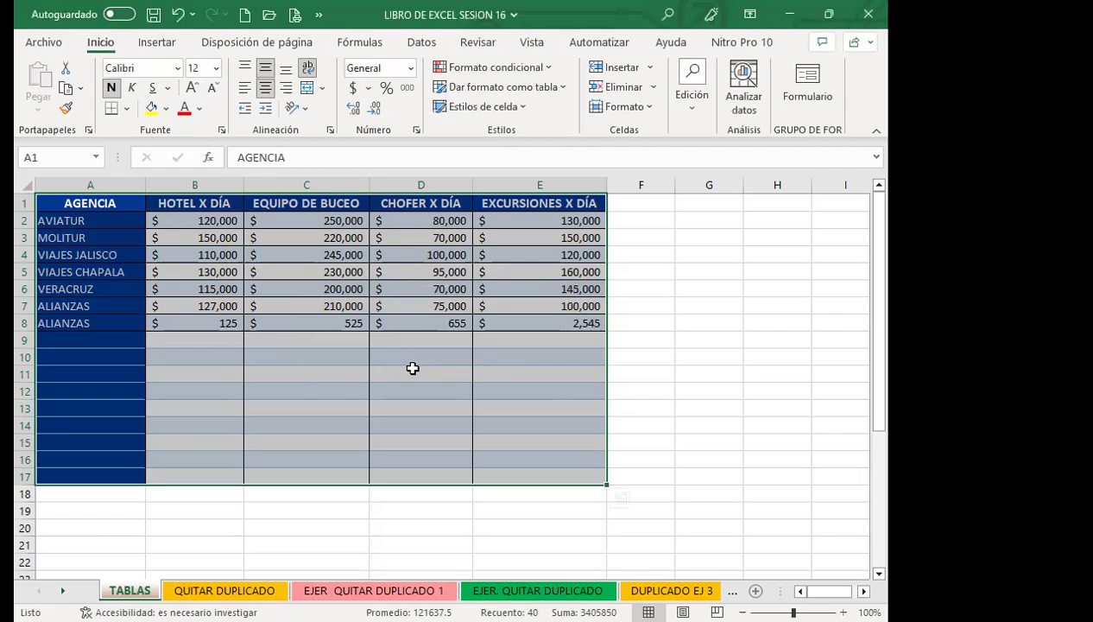
click(412, 369)
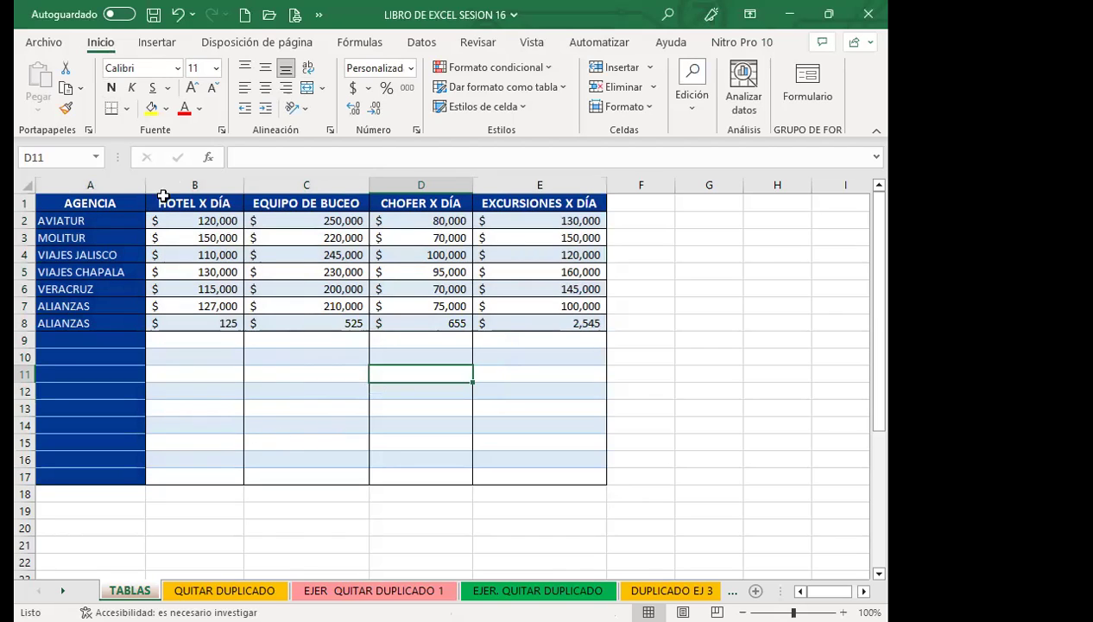
Step: Check cells C15, E17, E13 and E16 to verify the formatting kept after conversion
click(318, 438)
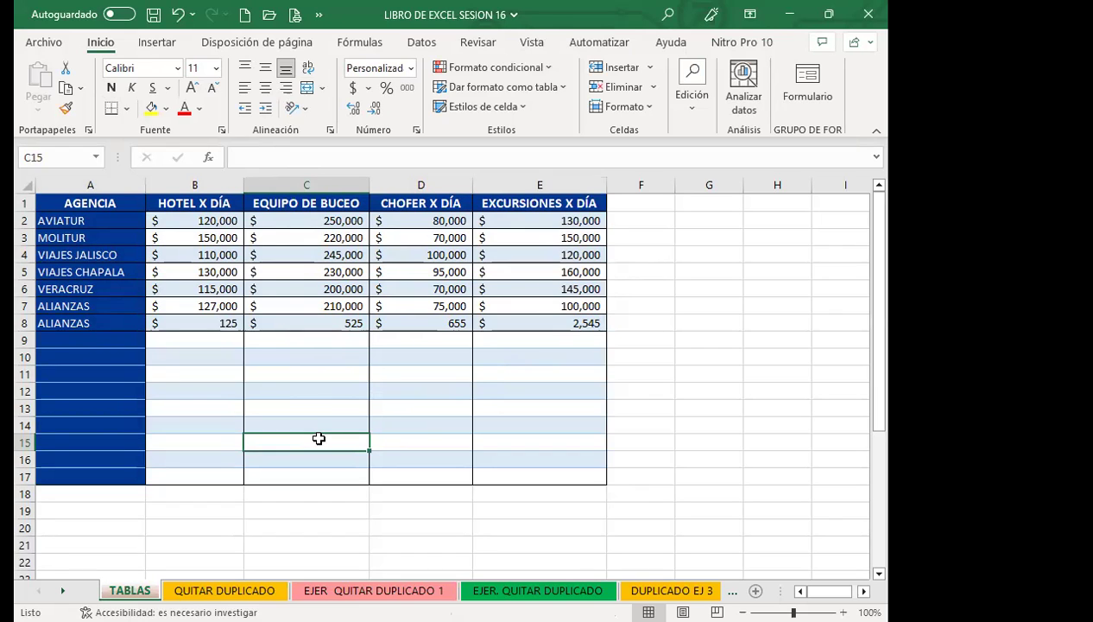
scroll(186, 284, down, 3)
click(580, 321)
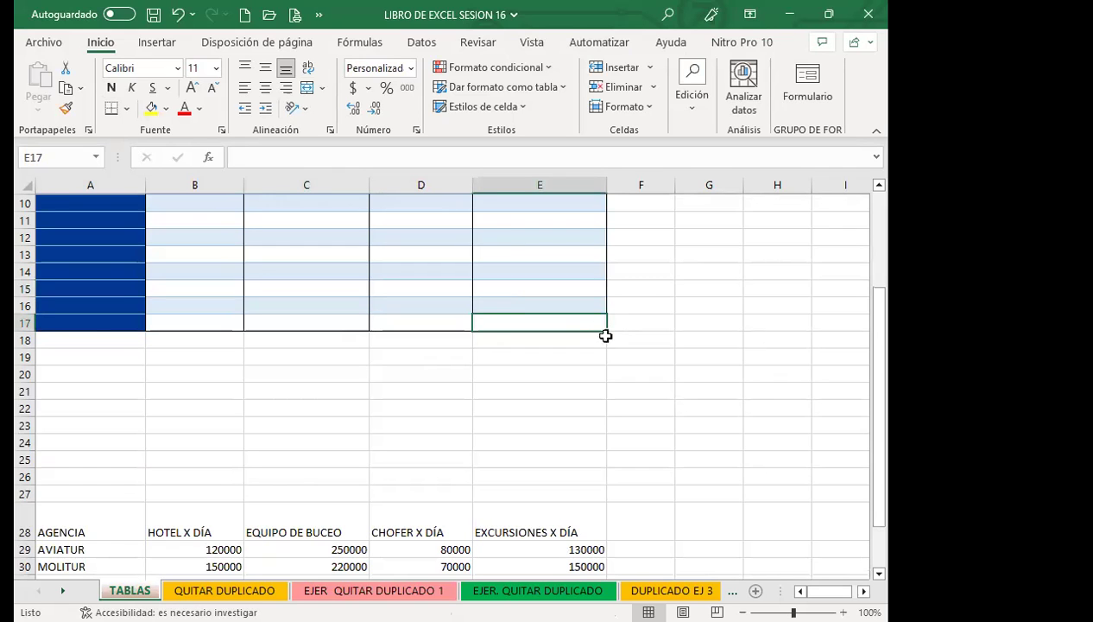
scroll(596, 377, up, 1)
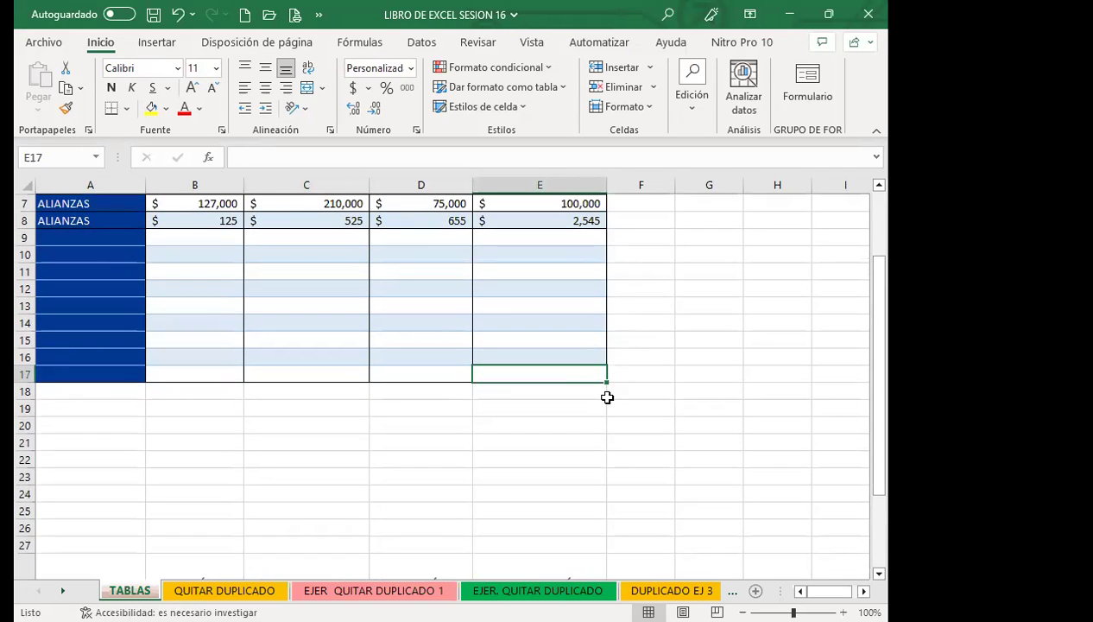
click(552, 310)
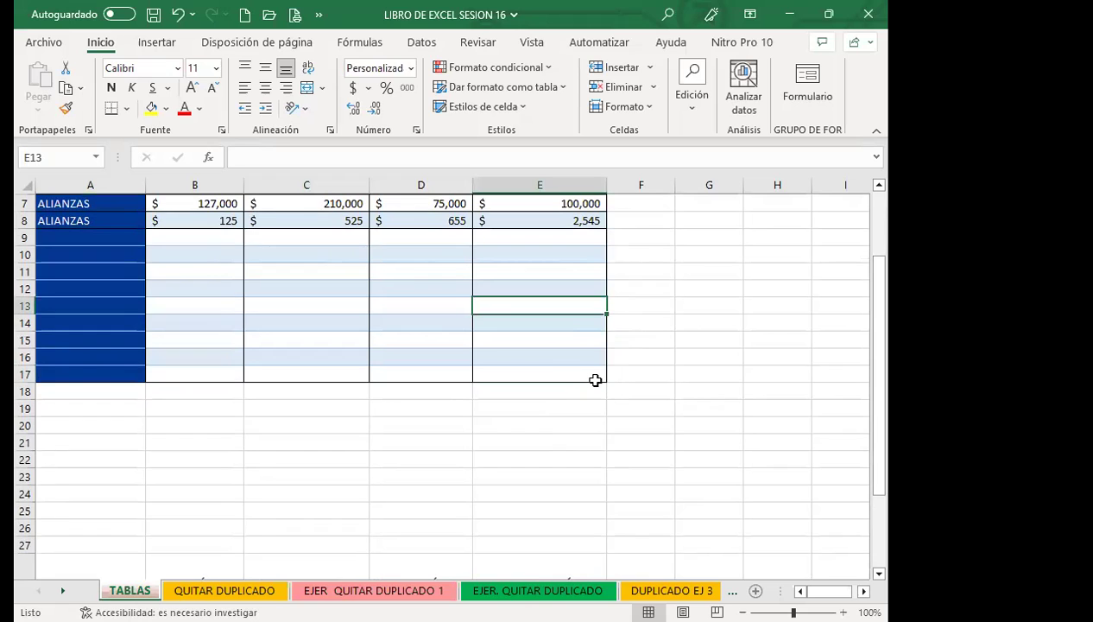
click(544, 355)
scroll(181, 315, up, 2)
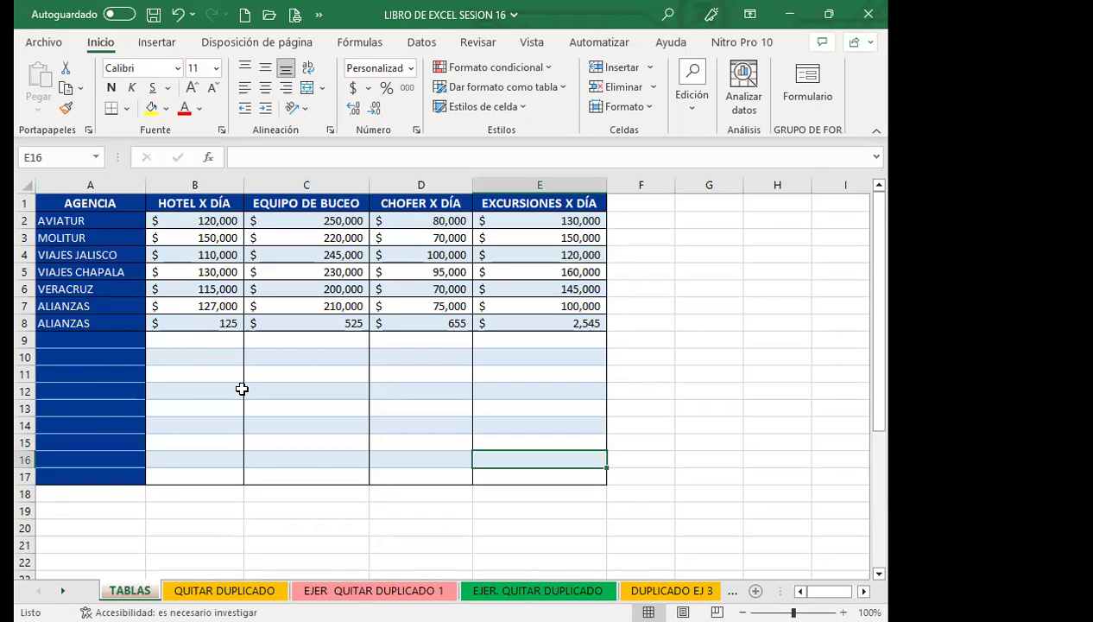
mouse_move(171, 222)
mouse_down()
mouse_move(465, 364)
mouse_move(596, 297)
mouse_up()
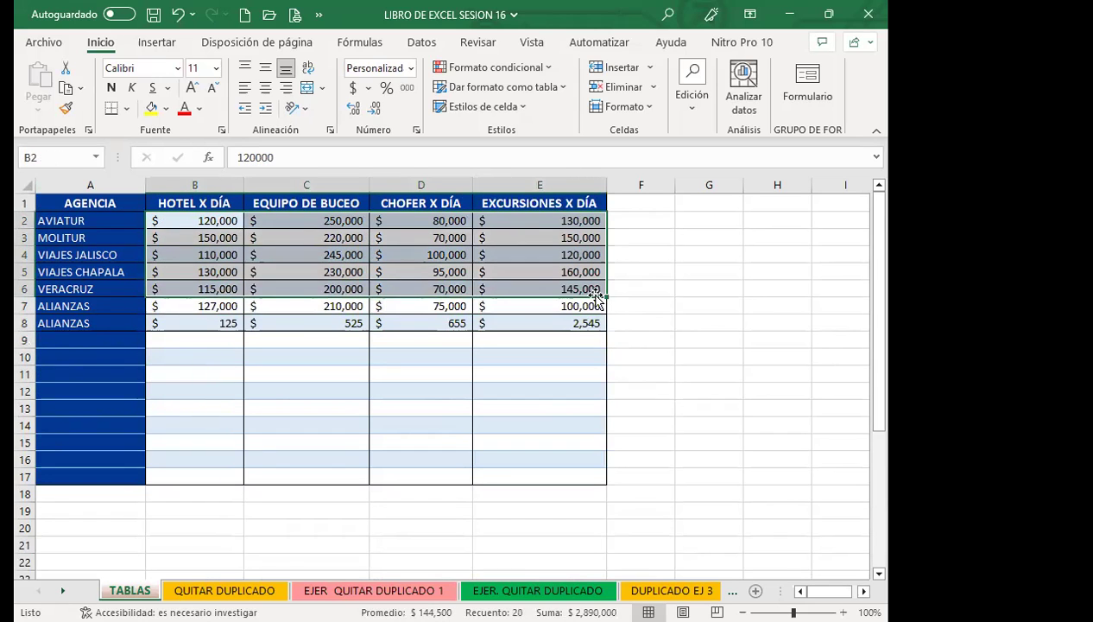
drag(205, 220, 575, 302)
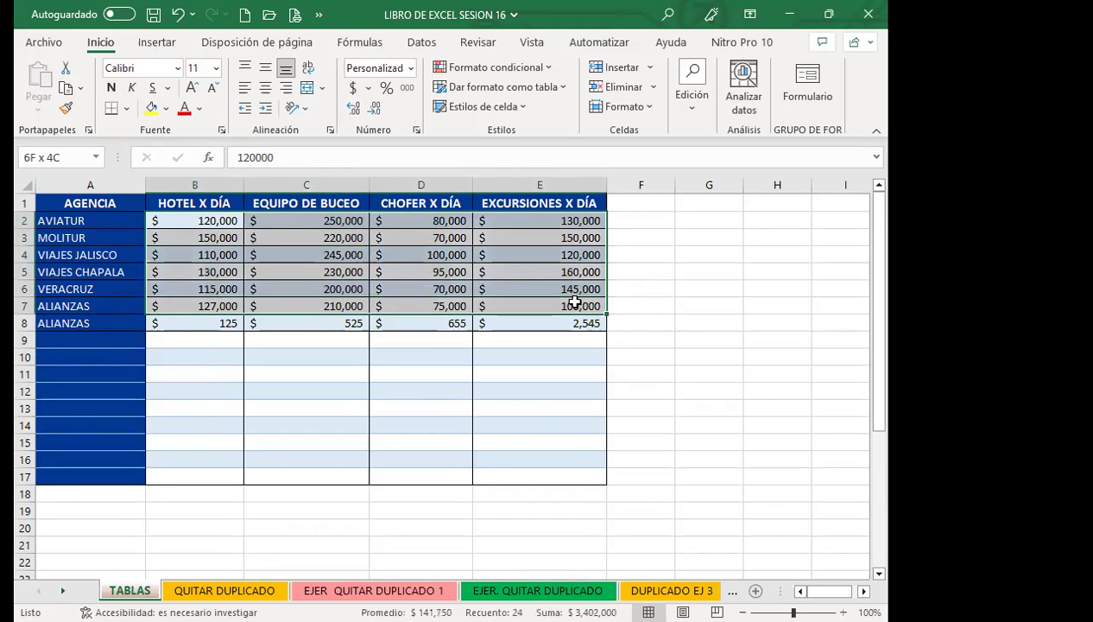
click(168, 109)
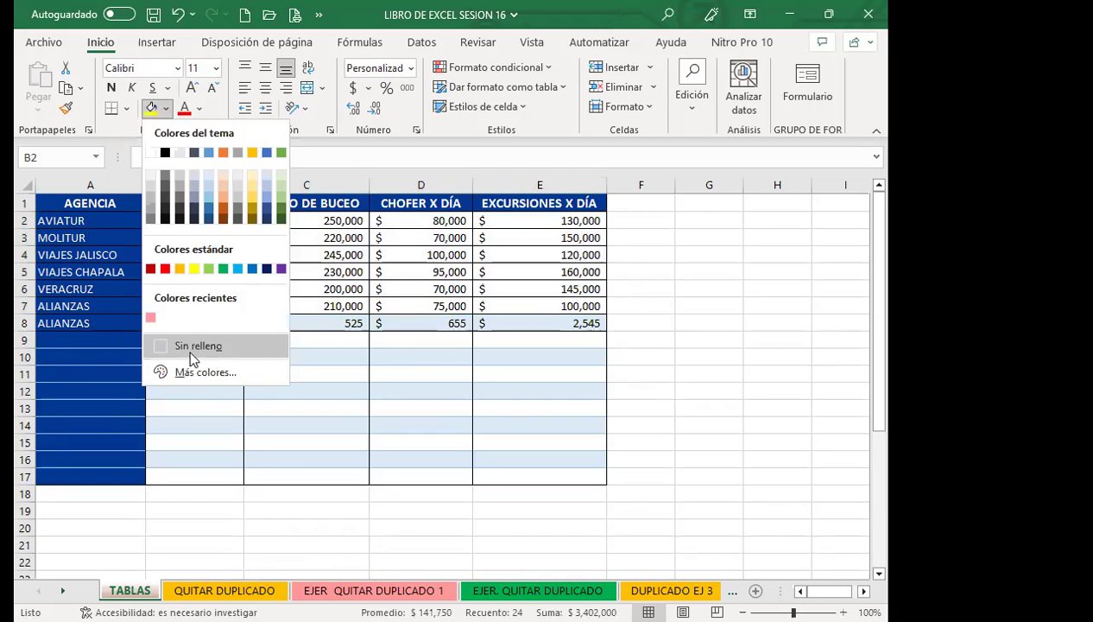
click(248, 375)
mouse_move(85, 322)
mouse_down()
mouse_move(229, 344)
mouse_move(521, 486)
mouse_up()
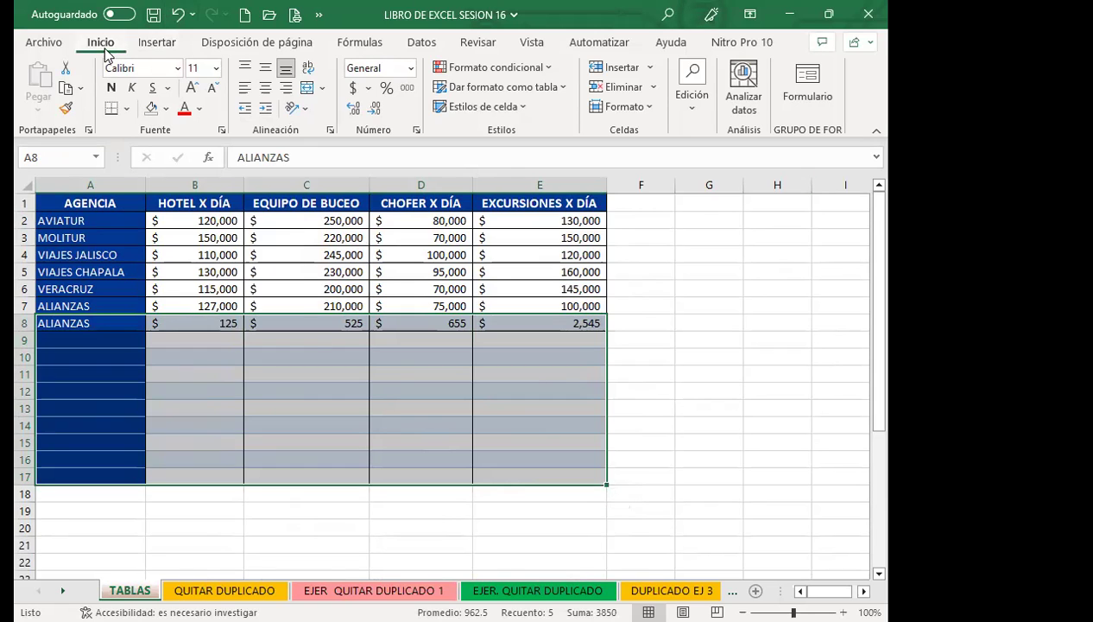
Step: Clear all contents and formatting from rows 8–17 with Borrar todo, then deselect by selecting F10
click(691, 99)
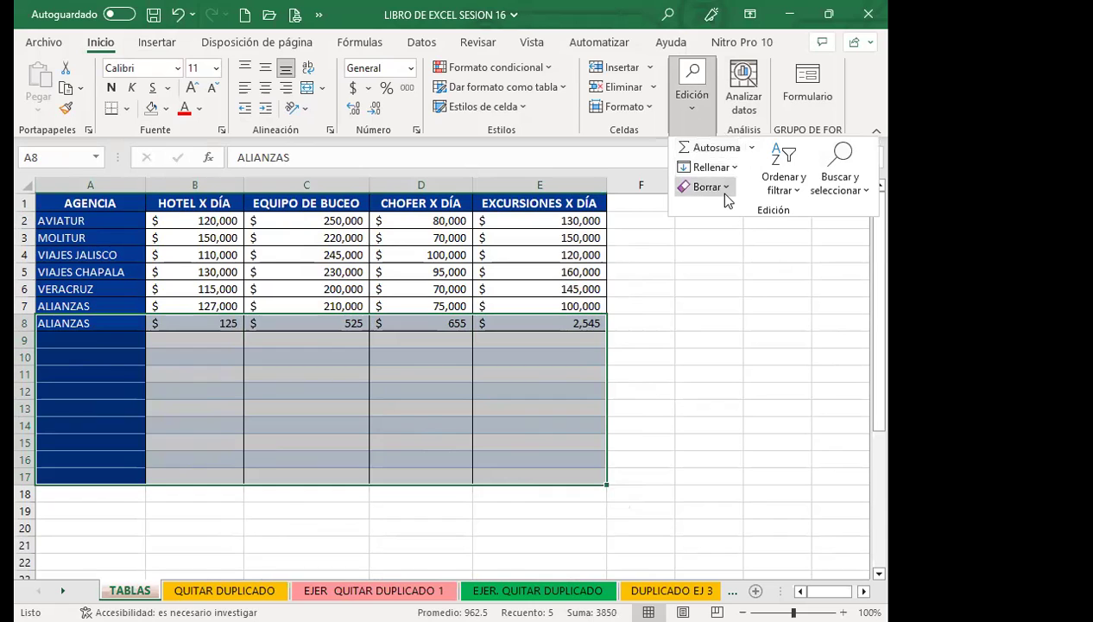
click(725, 192)
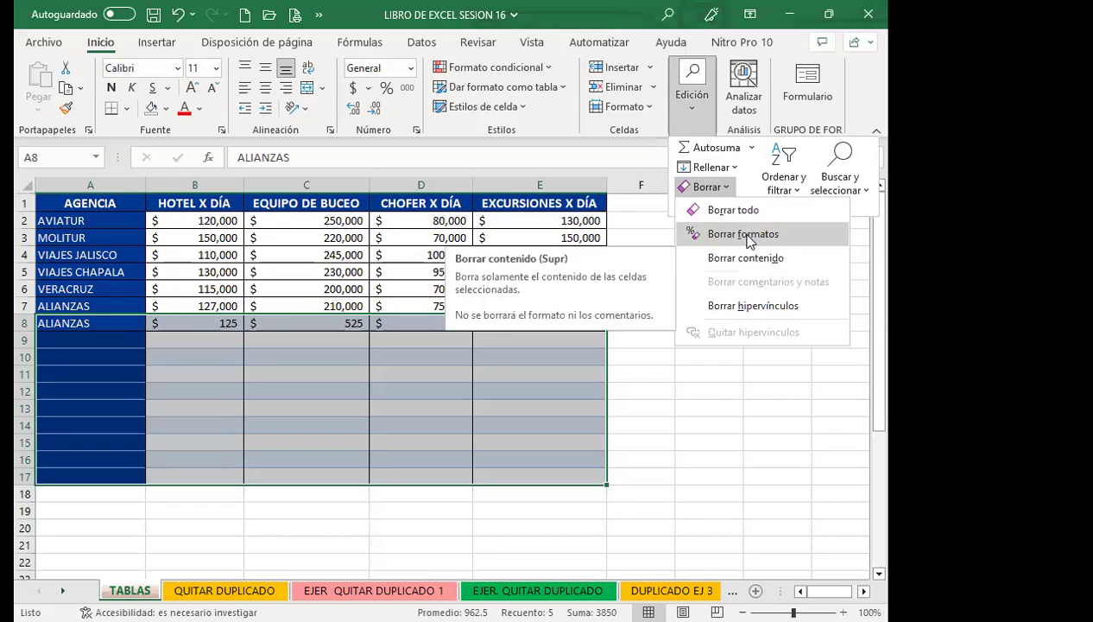
click(730, 214)
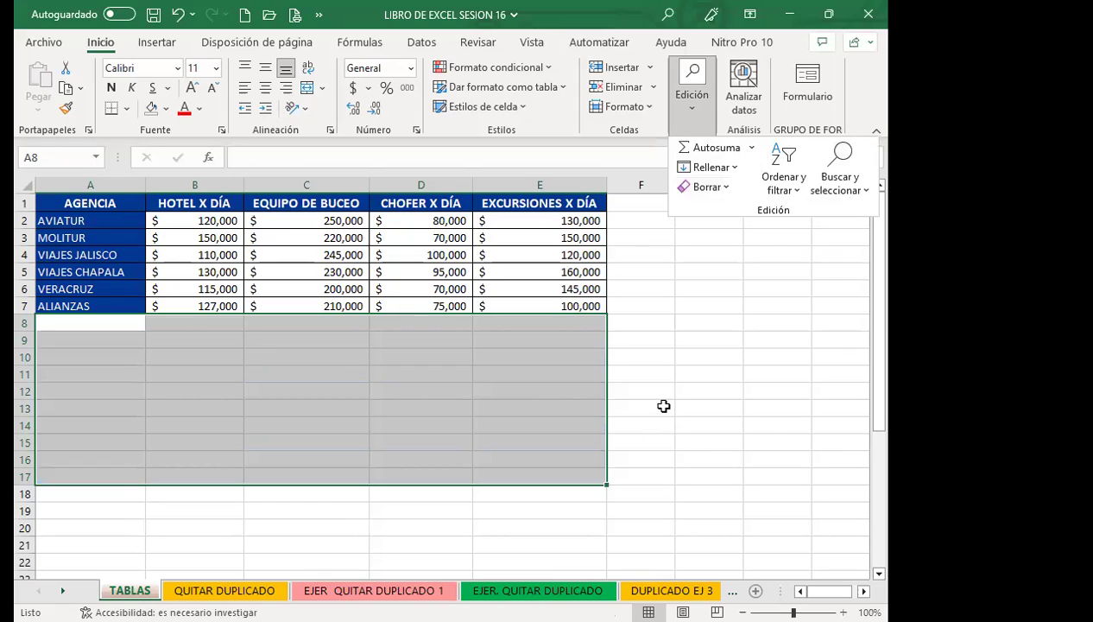
key(Escape)
click(643, 354)
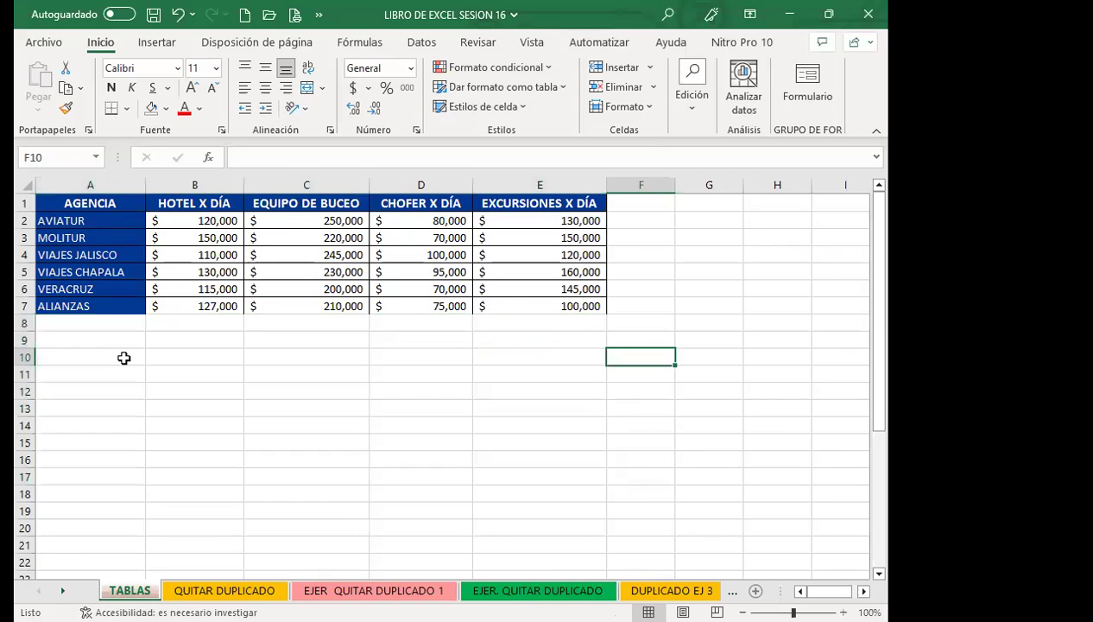
Step: Copy the VERACRUZ row's formatting onto the ALIANZAS row with Format Painter
mouse_move(118, 286)
mouse_down()
mouse_move(561, 281)
mouse_move(561, 291)
mouse_up()
click(65, 107)
drag(113, 304, 537, 283)
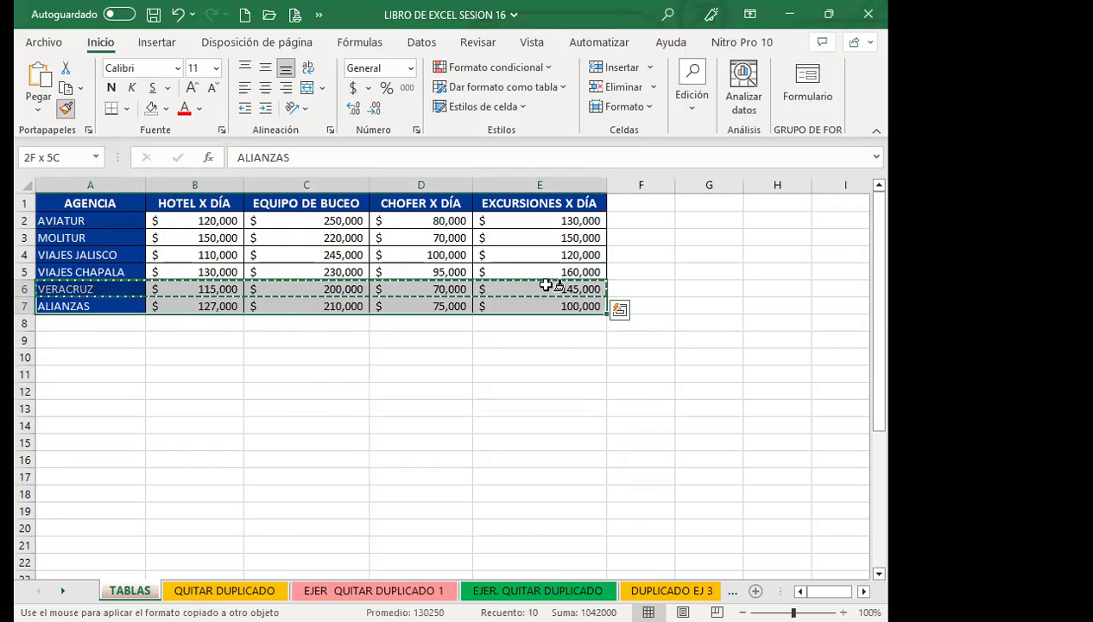
click(444, 376)
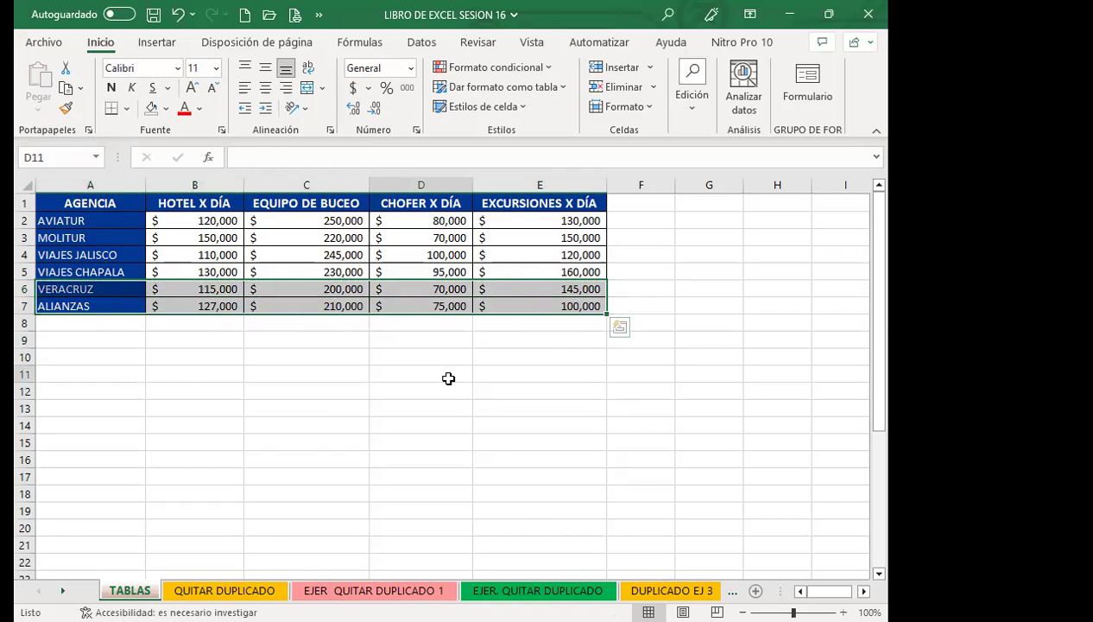
Step: Delete the empty rows from row 8 downward so the plain copy rises to A12:E18
click(25, 322)
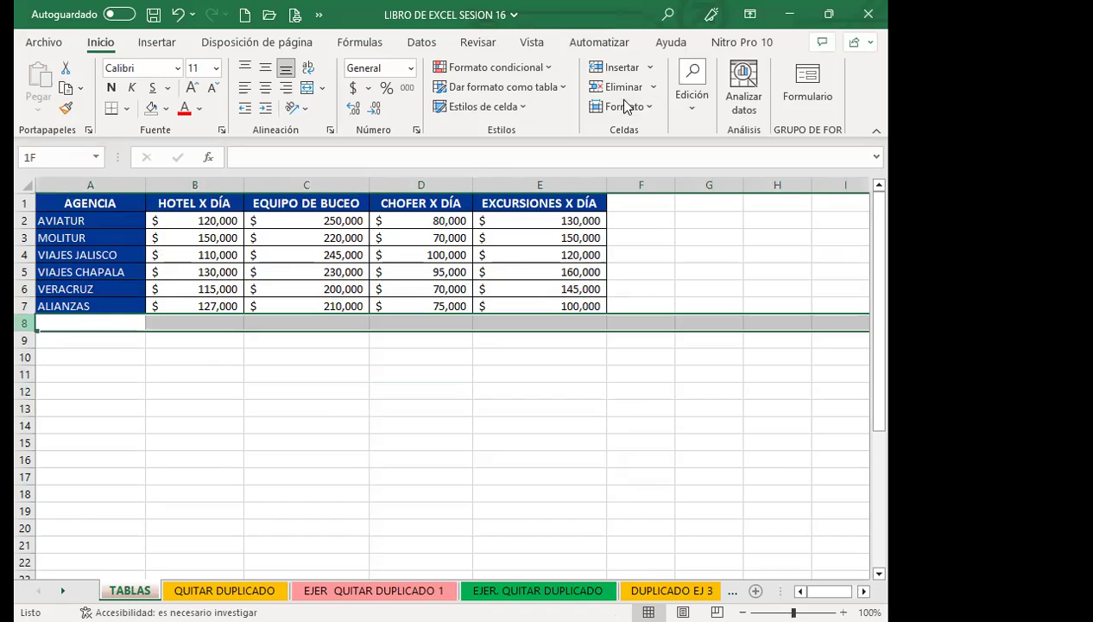
key(ctrl+shift+Down)
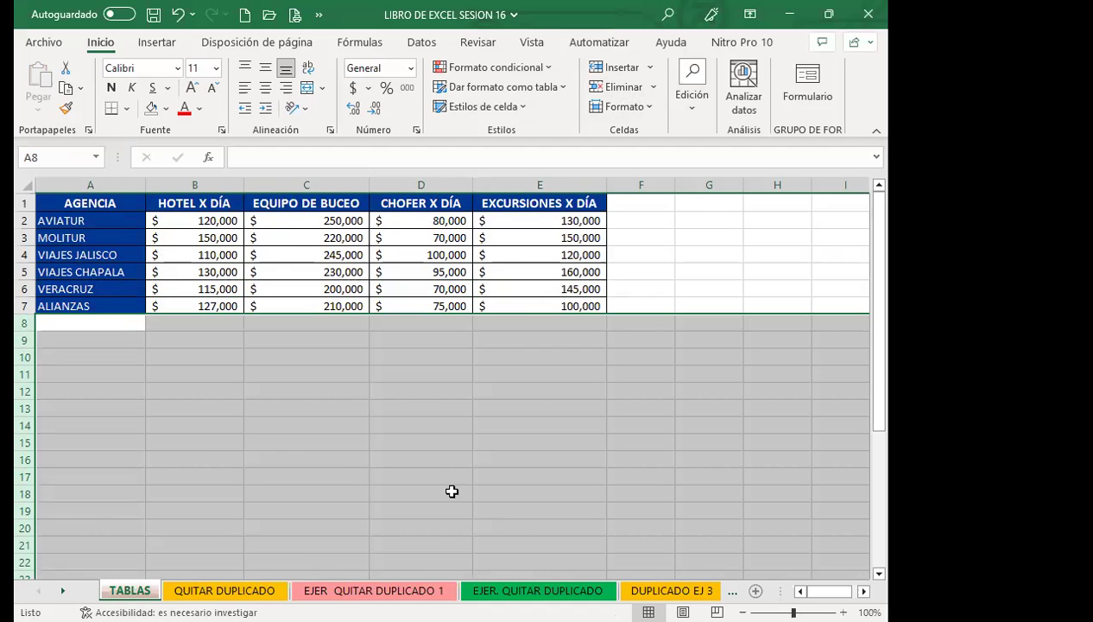
scroll(272, 378, down, 3)
scroll(272, 378, down, 2)
scroll(272, 378, down, 1)
scroll(272, 378, down, 1)
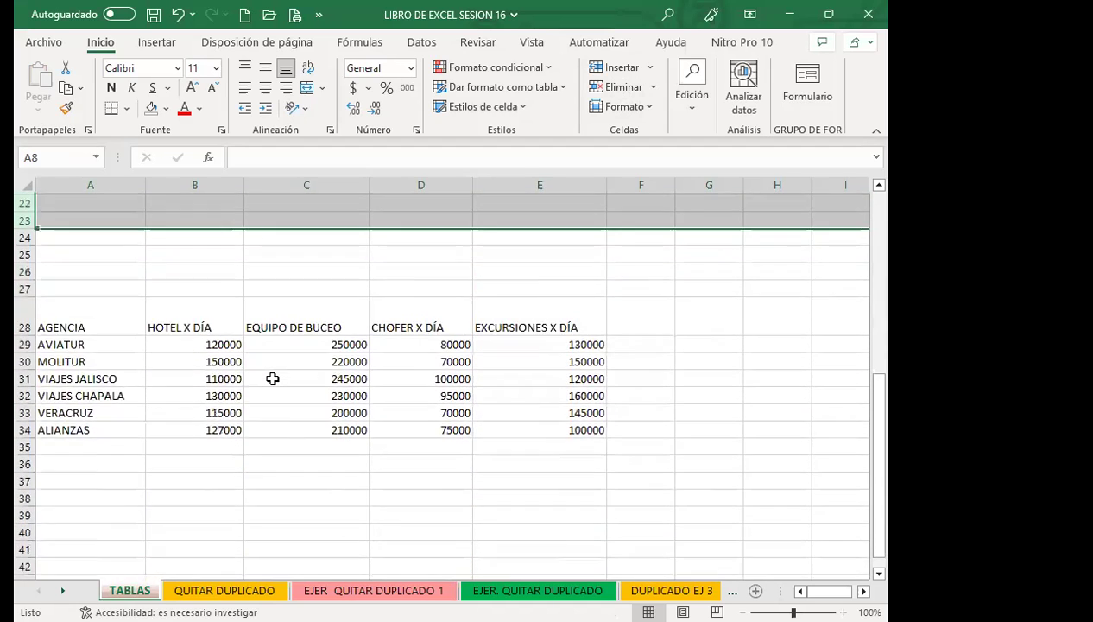
scroll(264, 367, down, 2)
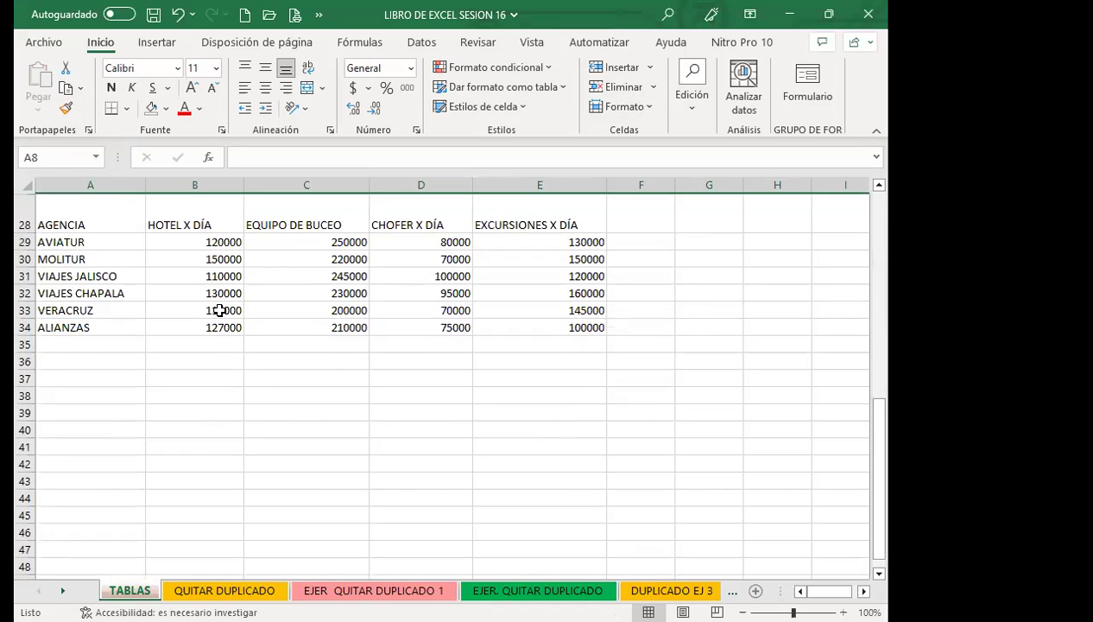
scroll(220, 310, up, 6)
scroll(219, 310, up, 2)
scroll(220, 310, up, 1)
scroll(130, 284, down, 3)
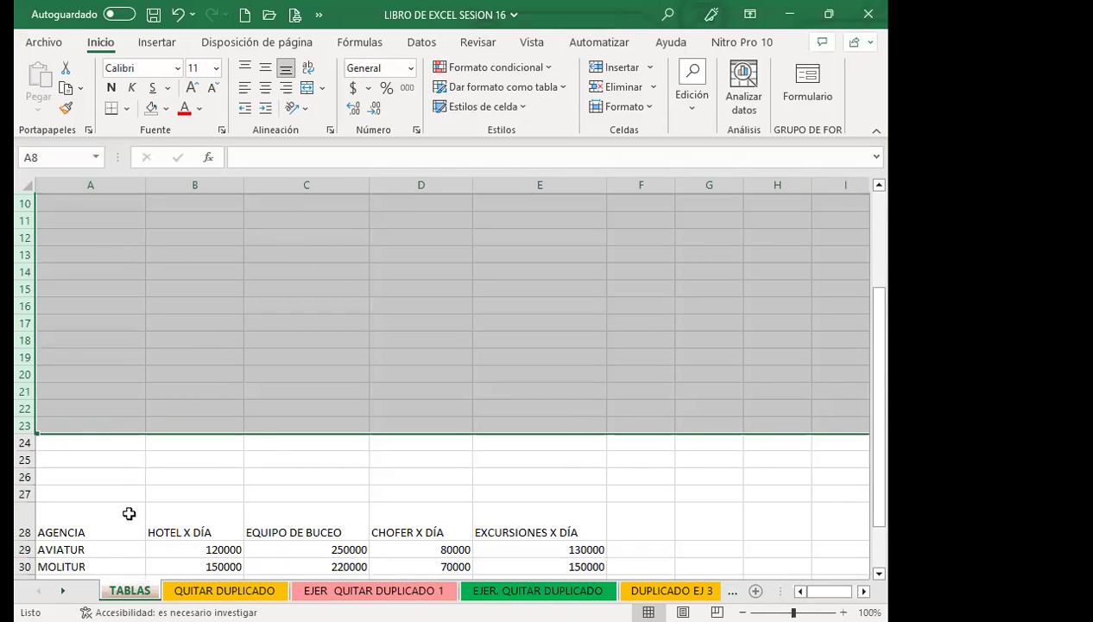
click(620, 87)
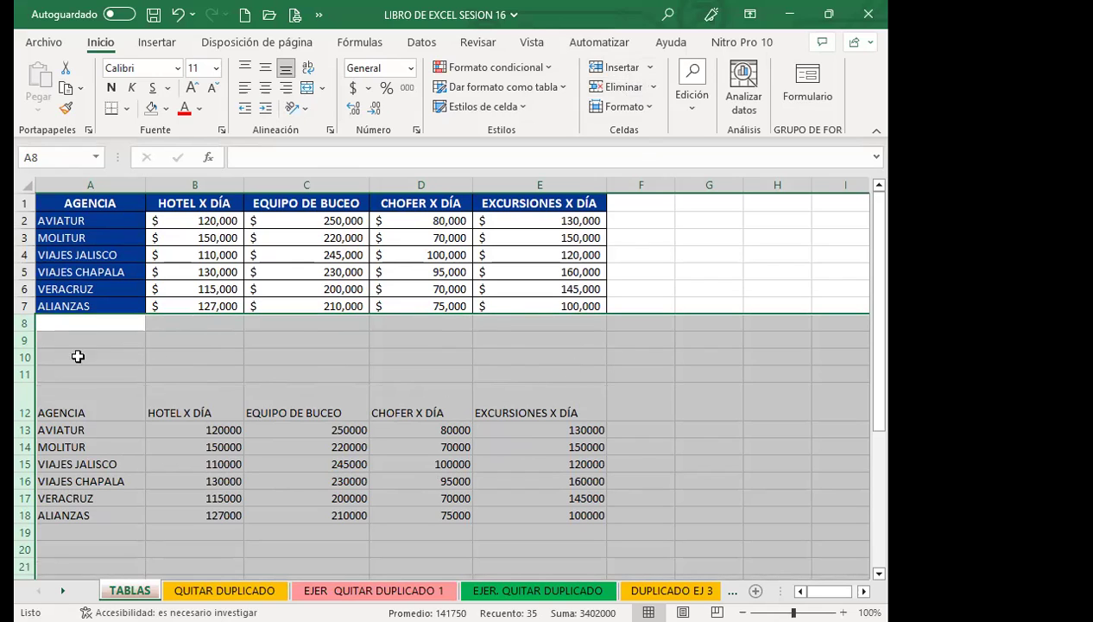
Step: Insert four blank rows at row 10, below the blue cost table
click(24, 356)
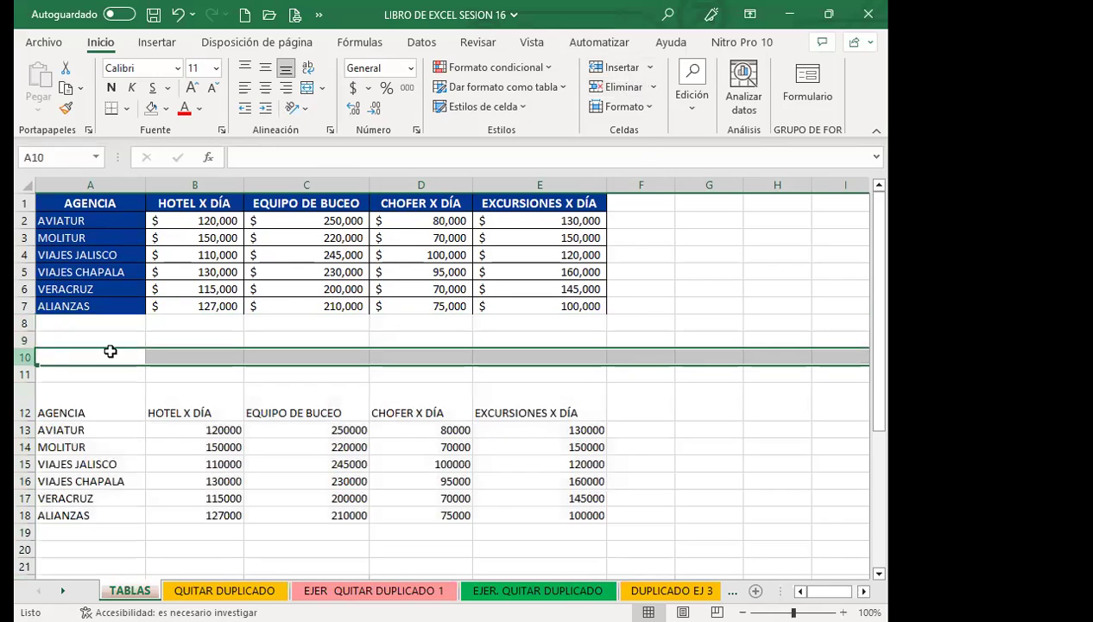
click(626, 67)
click(626, 67)
click(626, 66)
click(626, 66)
click(626, 66)
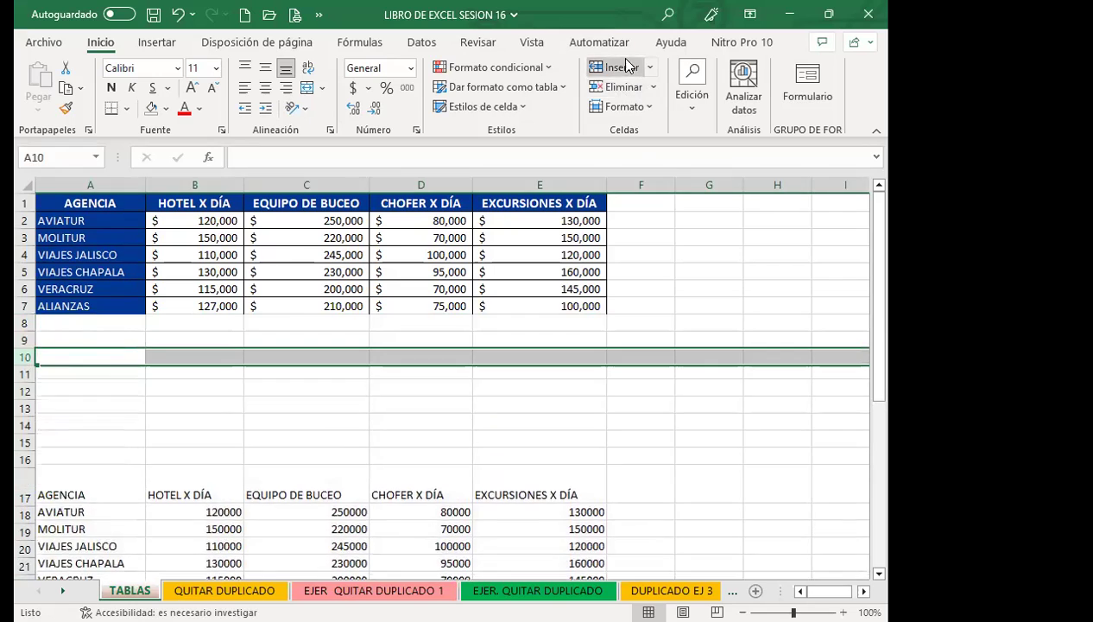
click(626, 66)
click(626, 66)
click(626, 66)
click(626, 67)
click(626, 66)
click(626, 67)
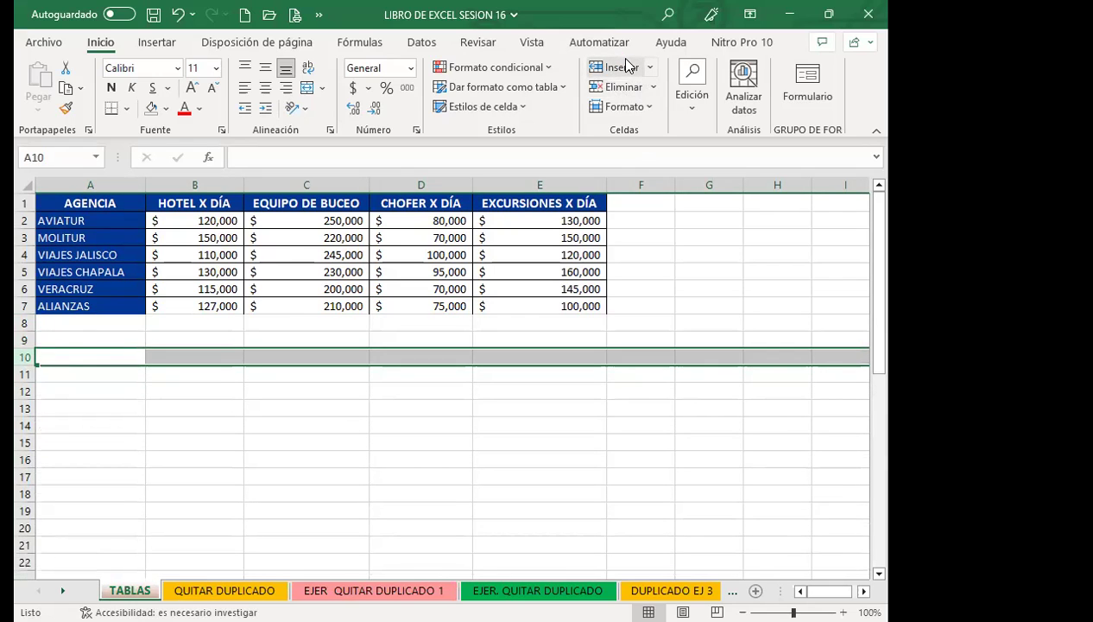
mouse_move(118, 302)
mouse_down()
mouse_move(345, 291)
mouse_move(541, 306)
mouse_up()
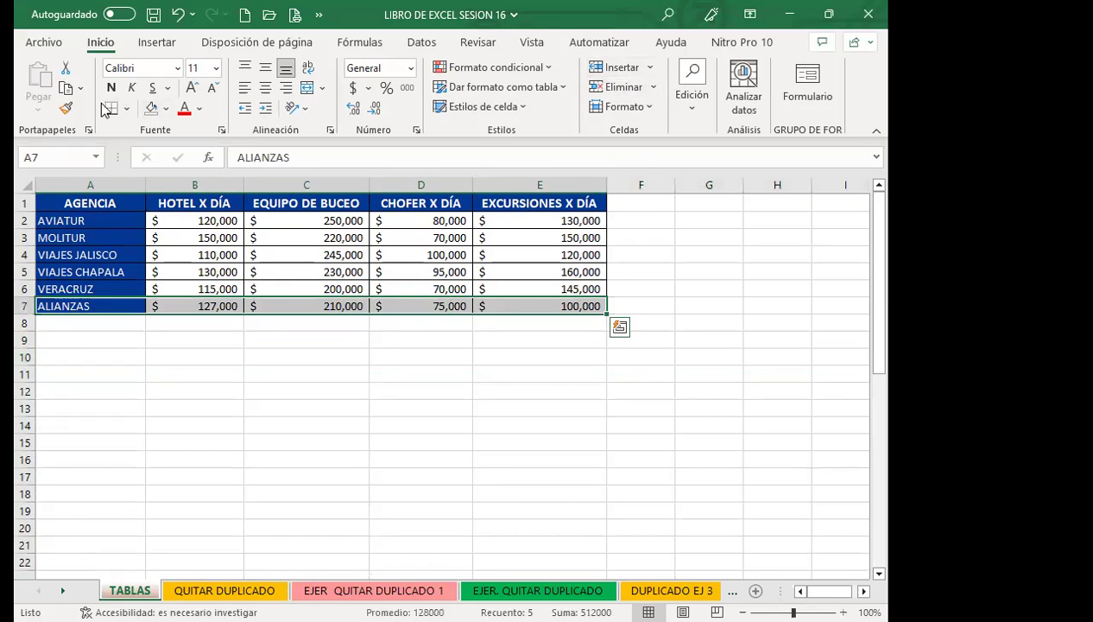
click(130, 352)
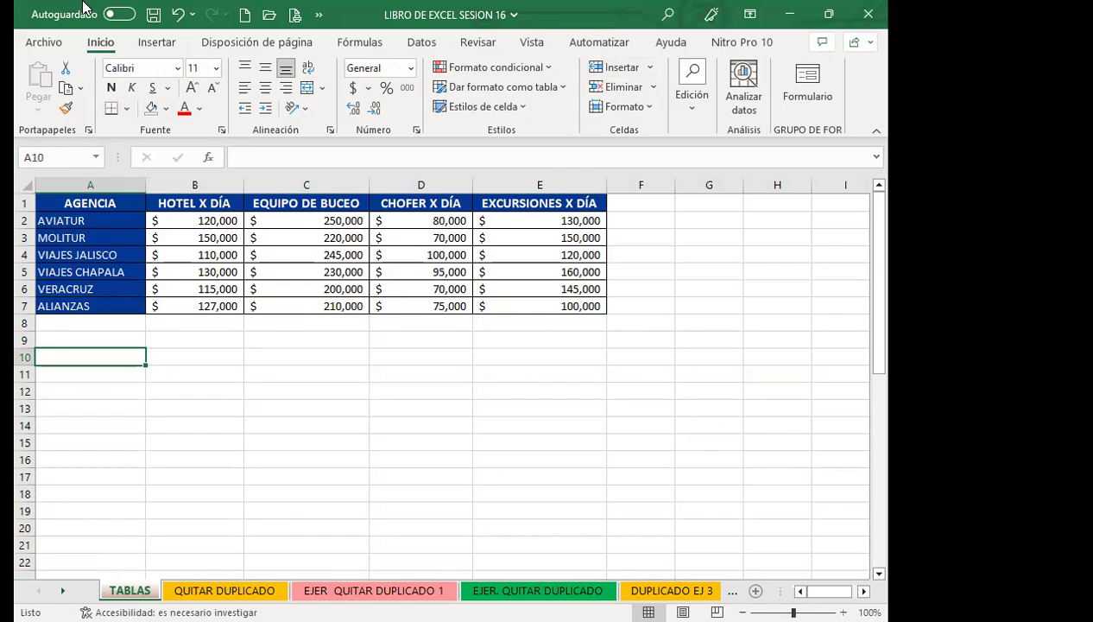
Step: Undo the blank-row insertions and the earlier changes
click(176, 16)
click(171, 20)
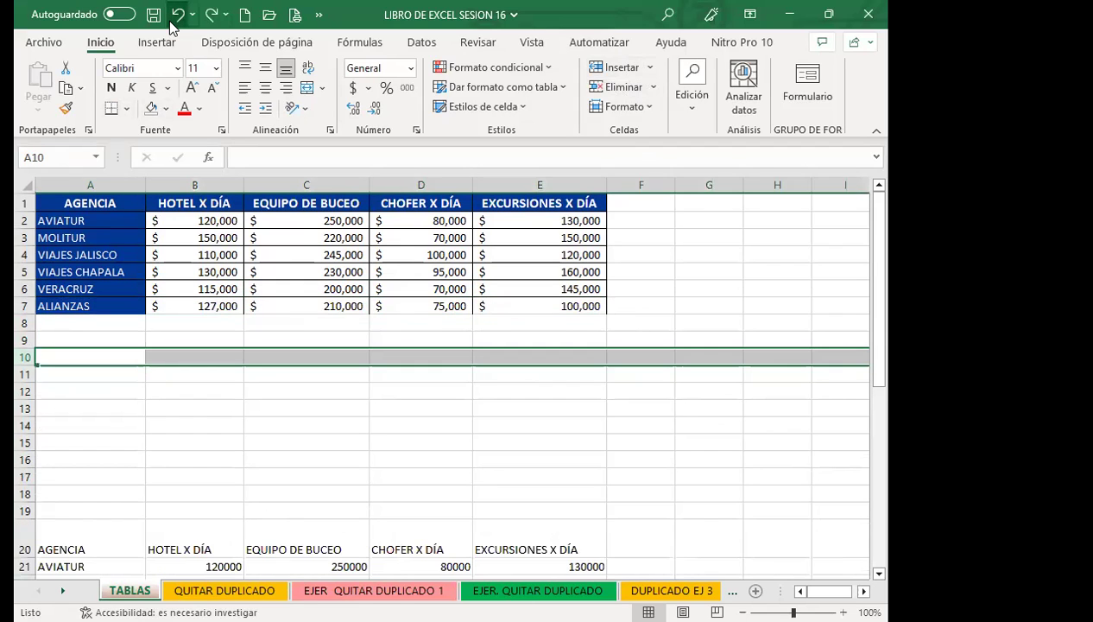
click(171, 20)
click(170, 21)
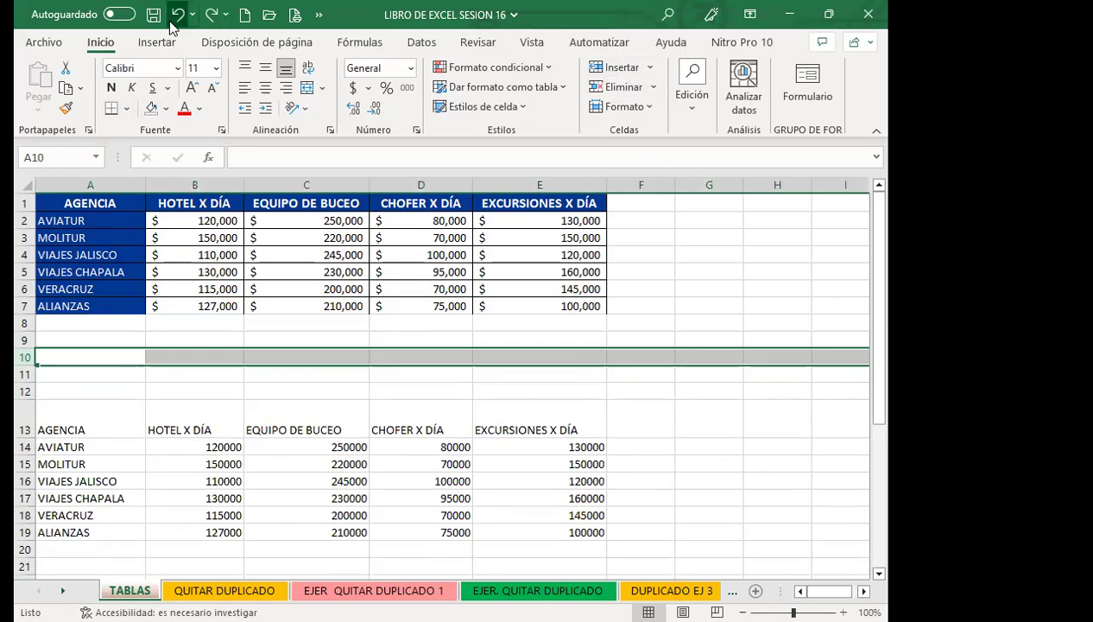
click(171, 21)
Step: Clear all contents and formatting from A8:E17 with Borrar todo
mouse_move(91, 321)
mouse_down()
mouse_move(446, 391)
mouse_move(531, 484)
mouse_up()
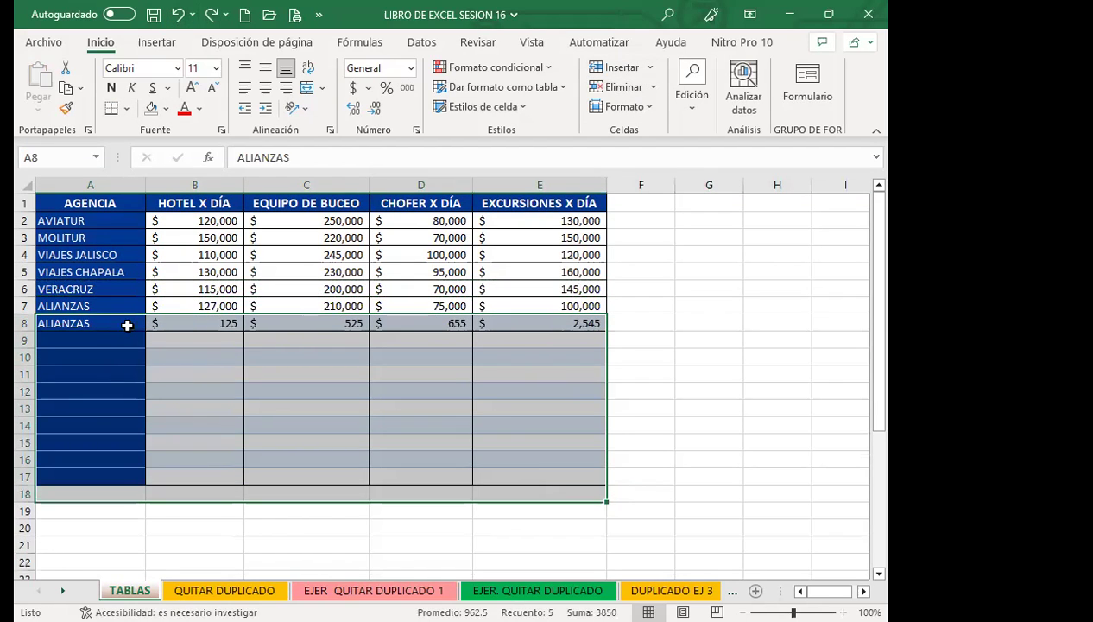
mouse_move(92, 322)
mouse_down()
mouse_move(522, 465)
mouse_move(524, 478)
mouse_up()
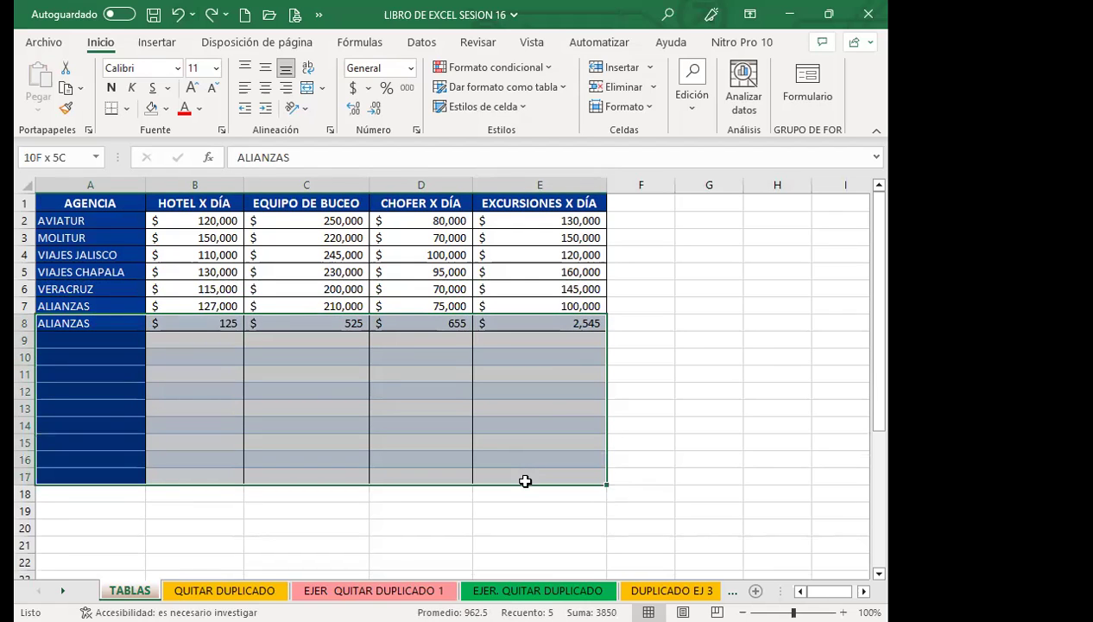
click(691, 107)
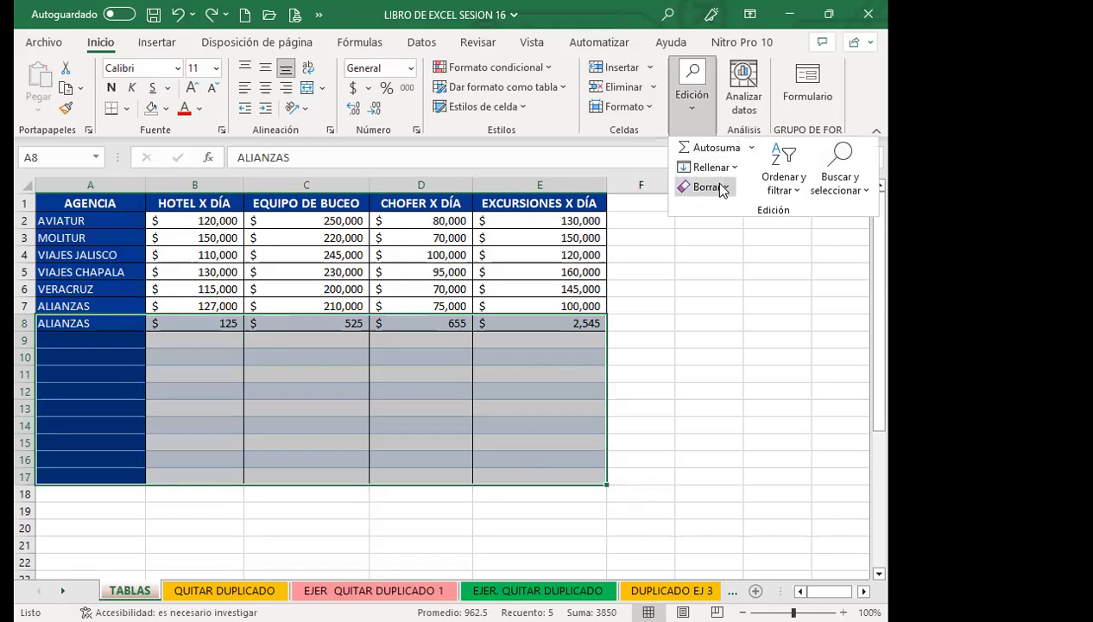
click(720, 188)
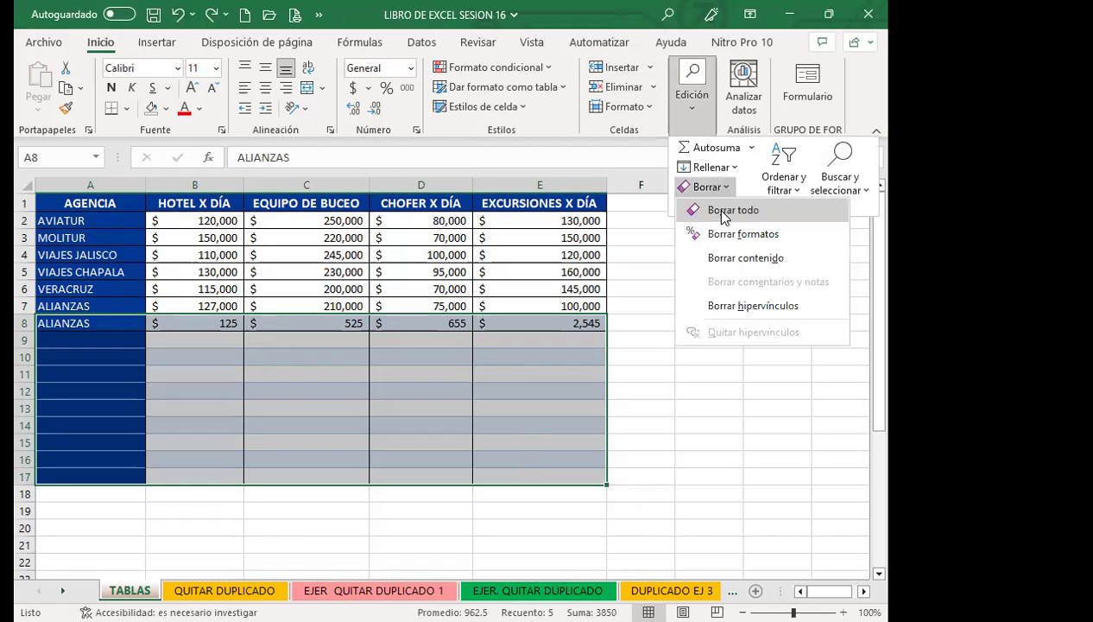
click(724, 212)
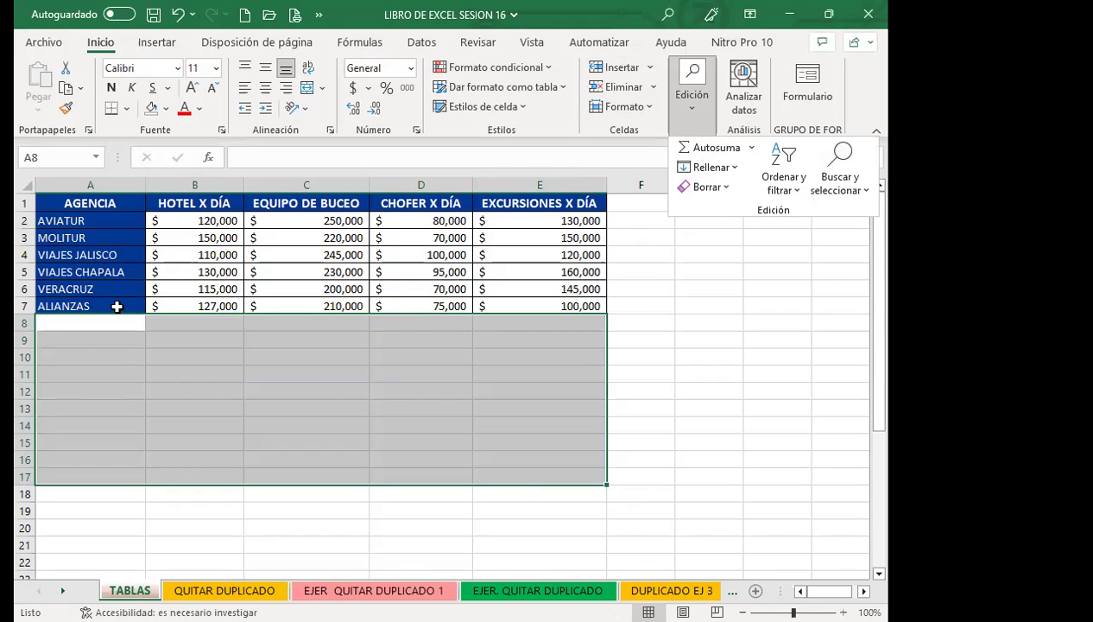
drag(116, 306, 577, 307)
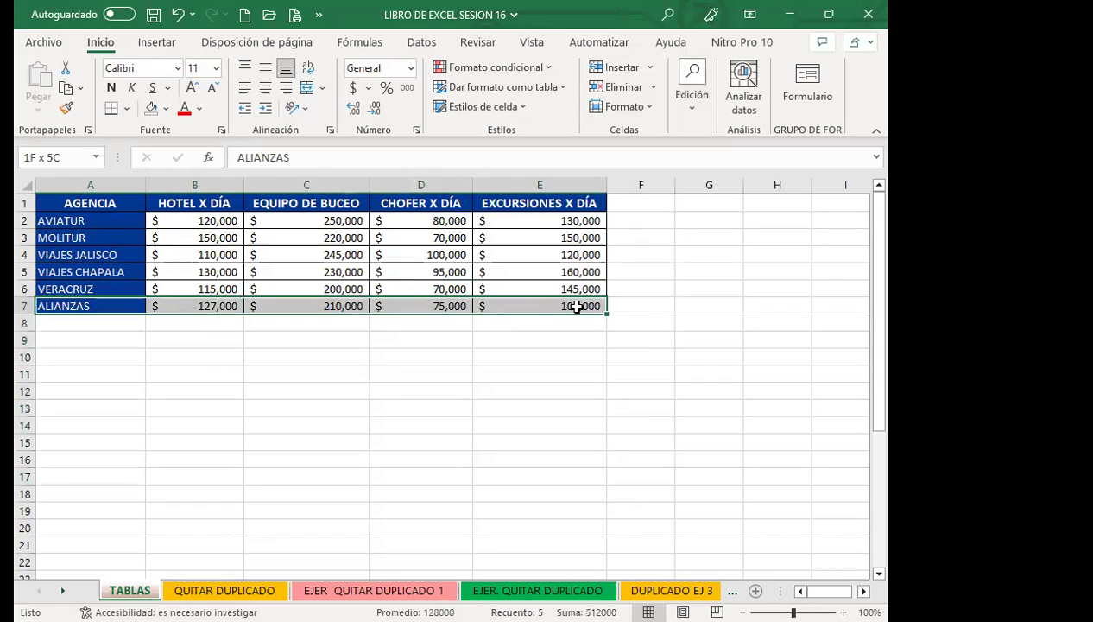
click(126, 109)
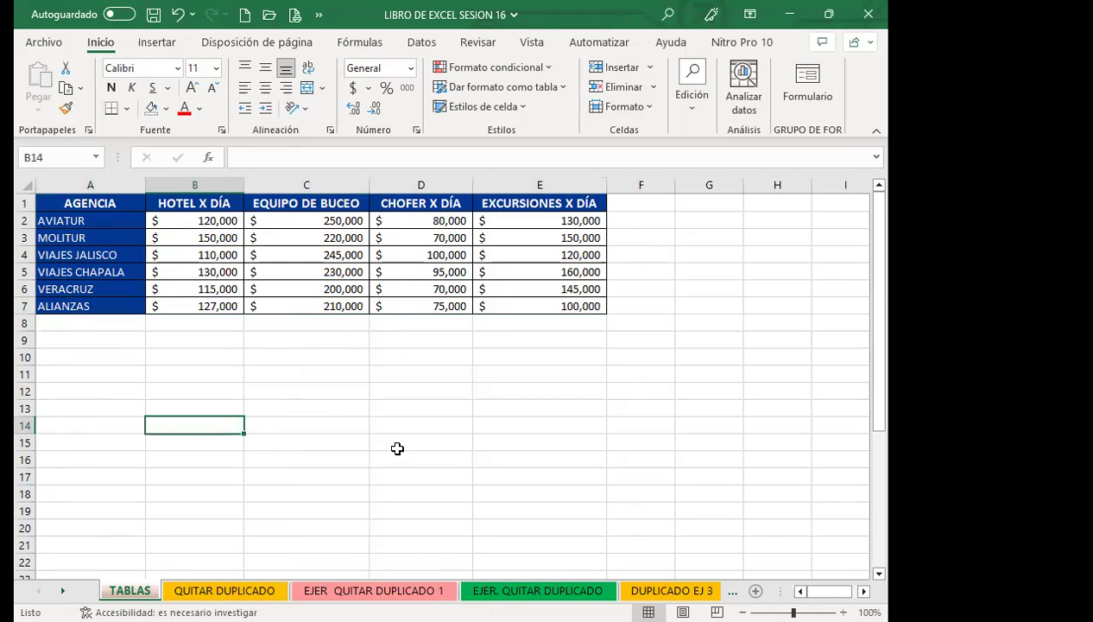
scroll(417, 434, down, 3)
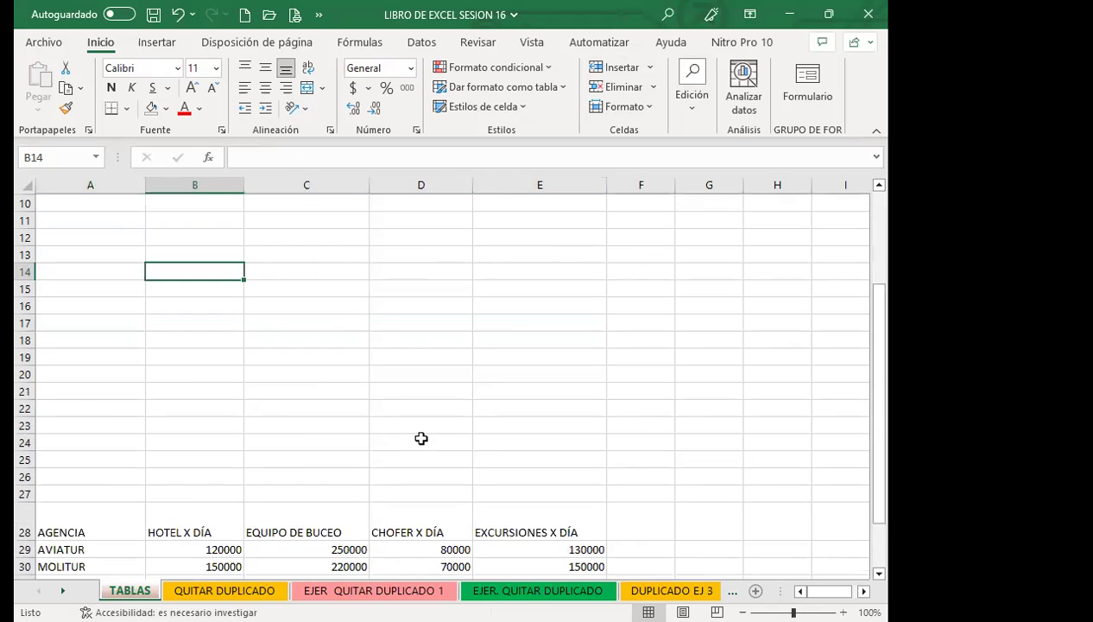
scroll(81, 349, up, 3)
scroll(74, 513, down, 2)
scroll(76, 522, up, 2)
click(460, 444)
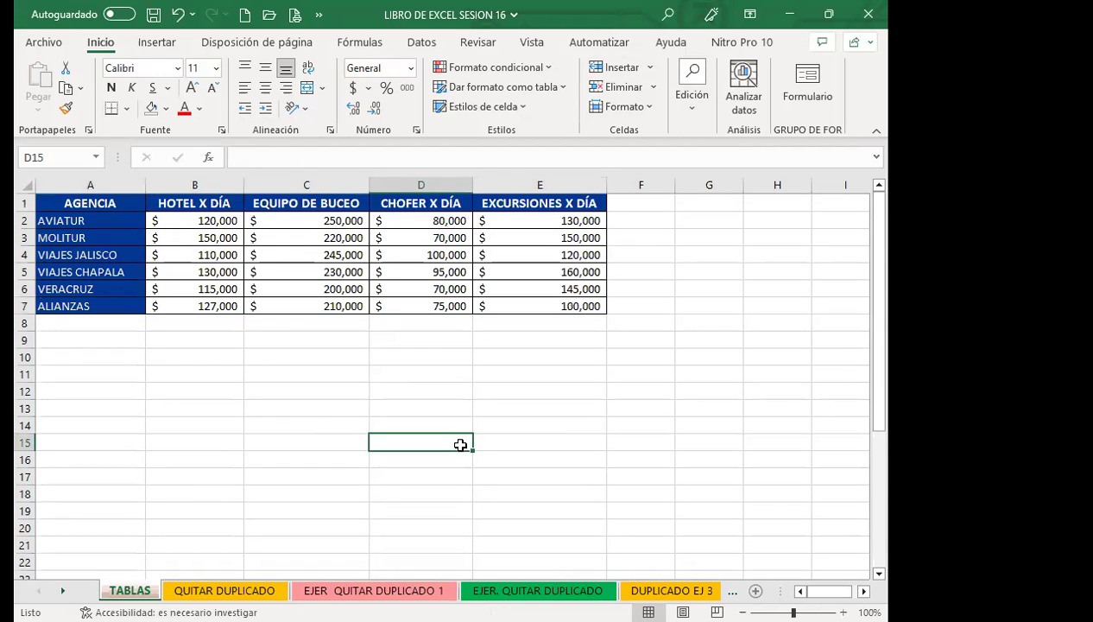
click(302, 257)
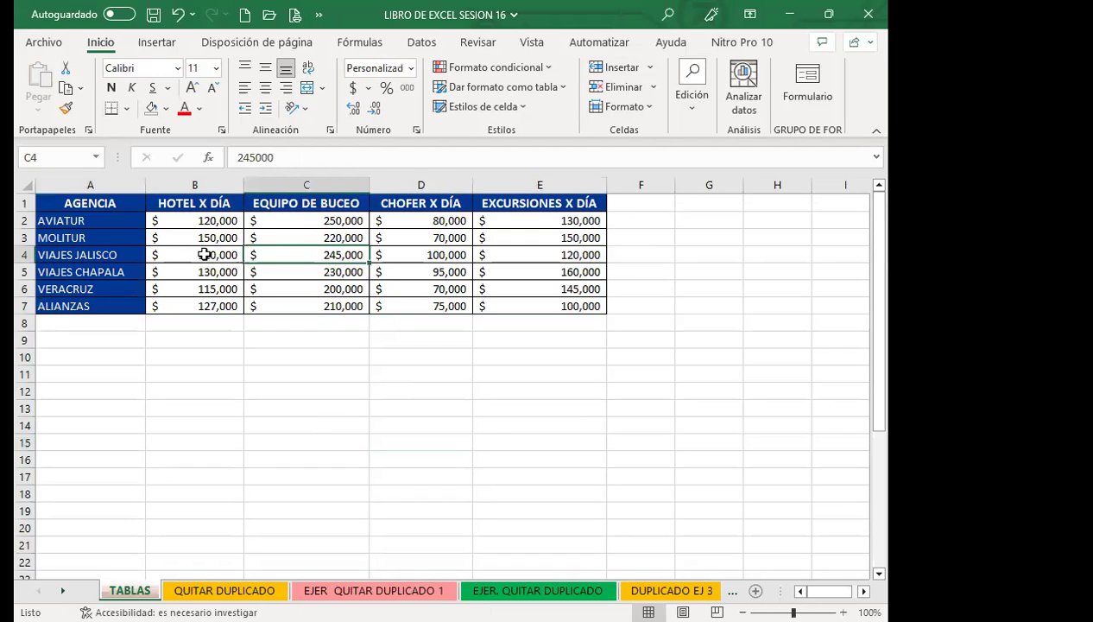
click(281, 271)
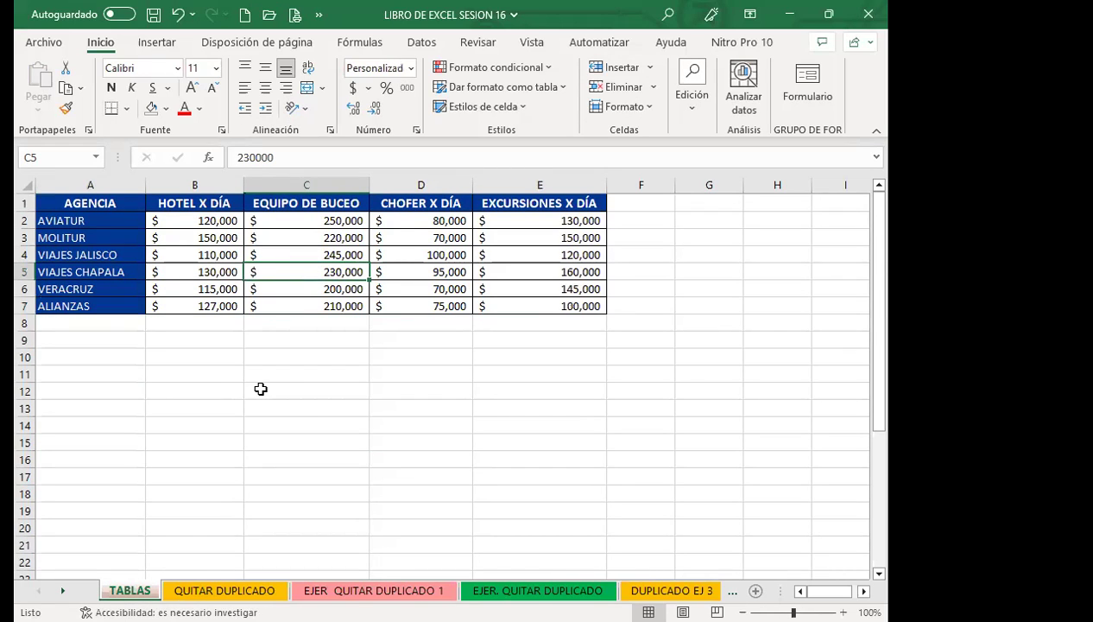
scroll(261, 389, down, 1)
scroll(260, 389, down, 2)
scroll(261, 388, down, 3)
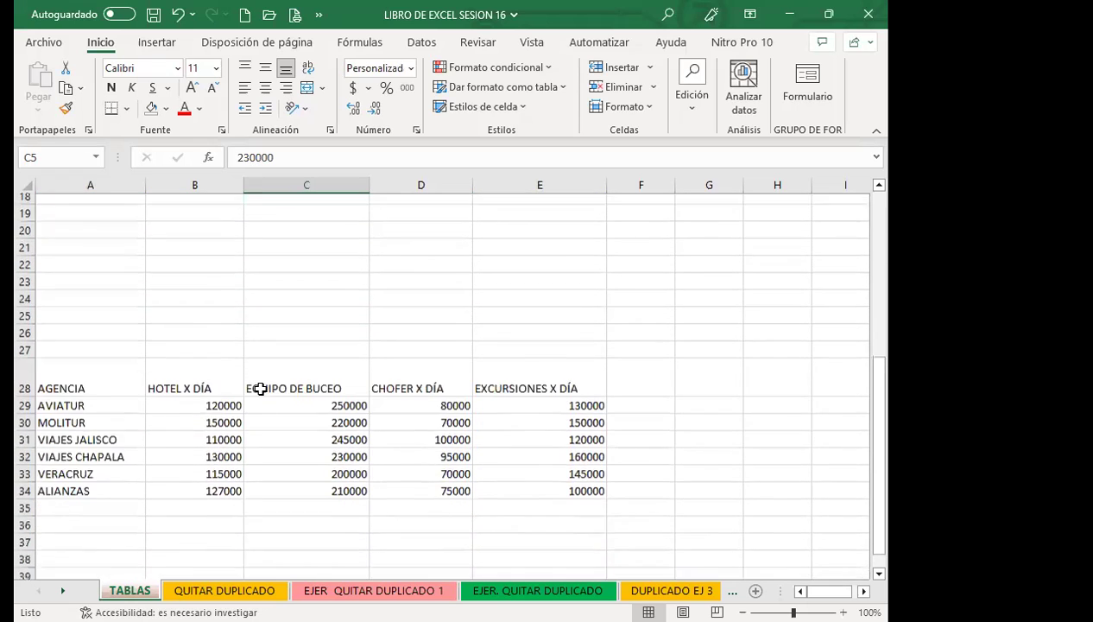
scroll(259, 389, down, 2)
click(160, 357)
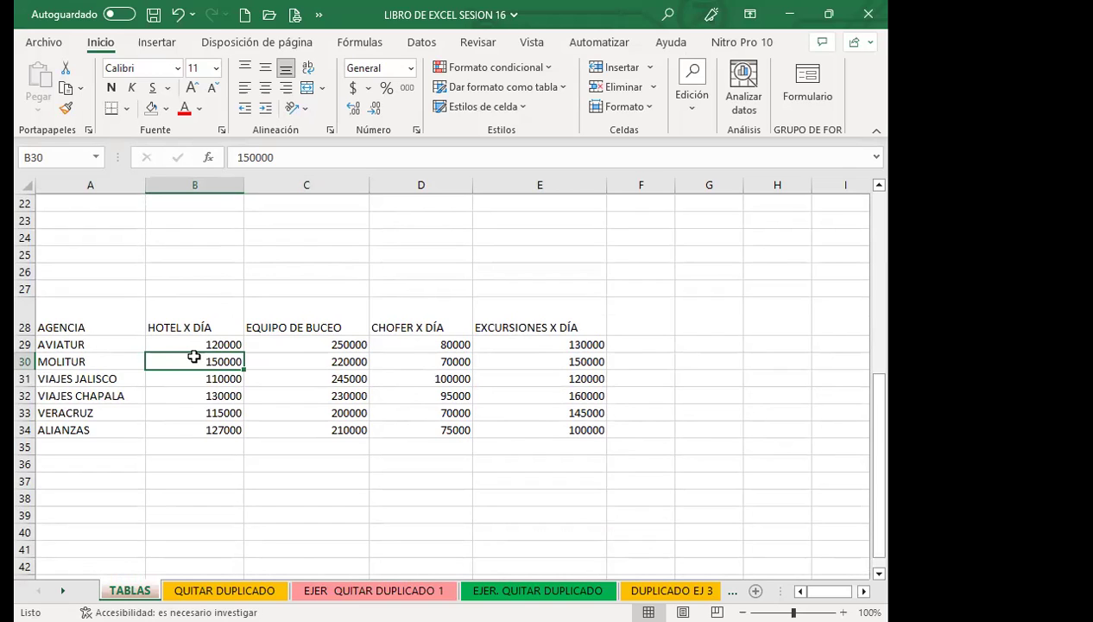
Step: Select the agency data A28:E34 and open the Dar formato como tabla style gallery
click(110, 322)
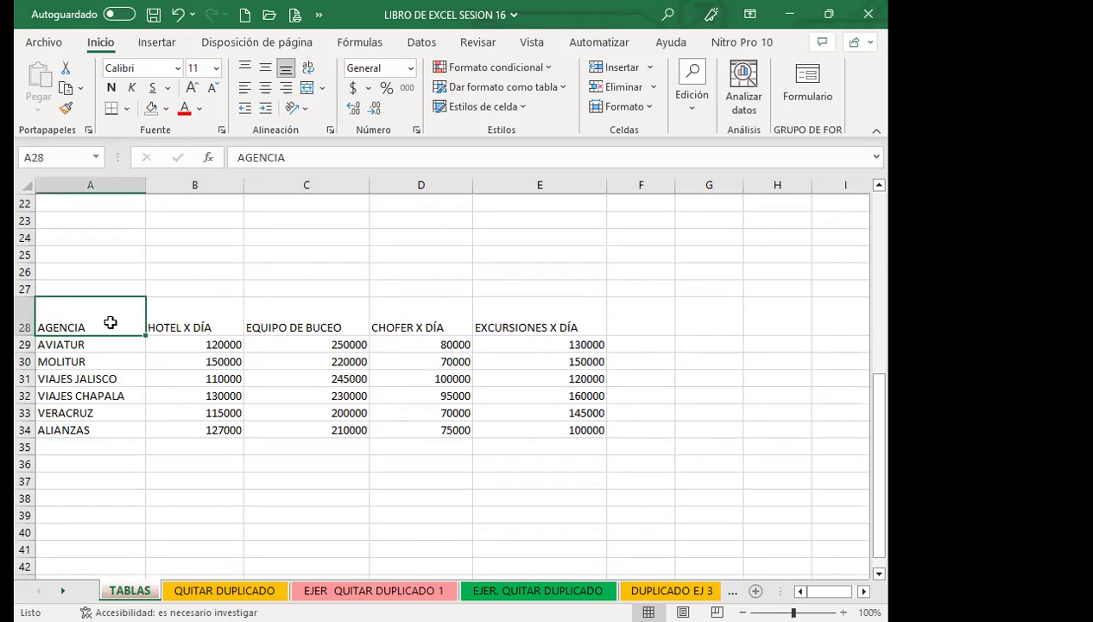
drag(110, 322, 597, 426)
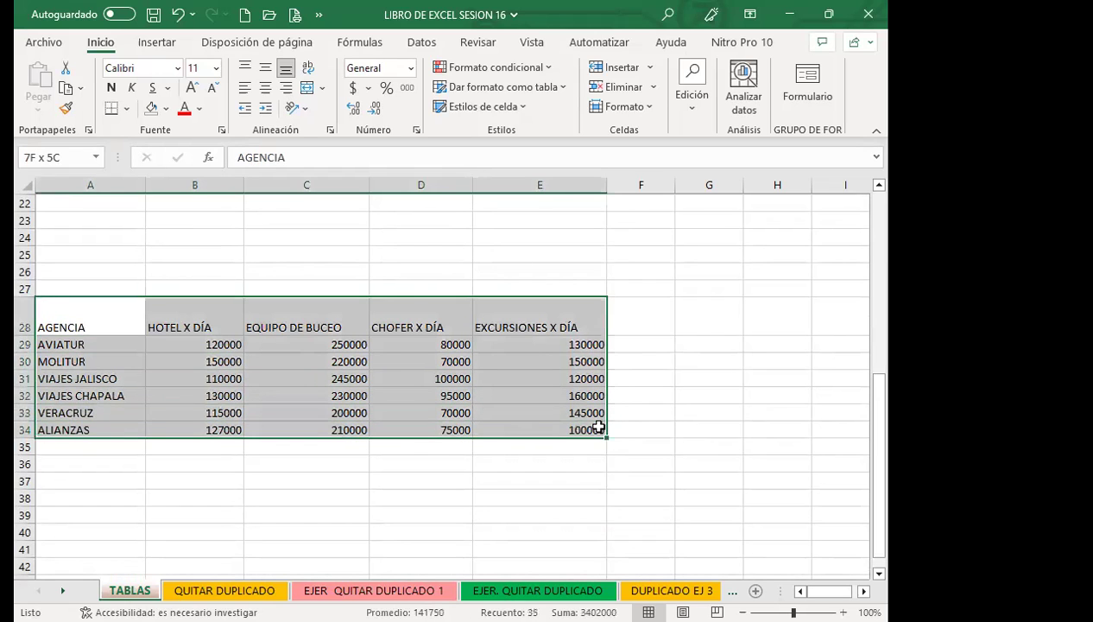
click(248, 344)
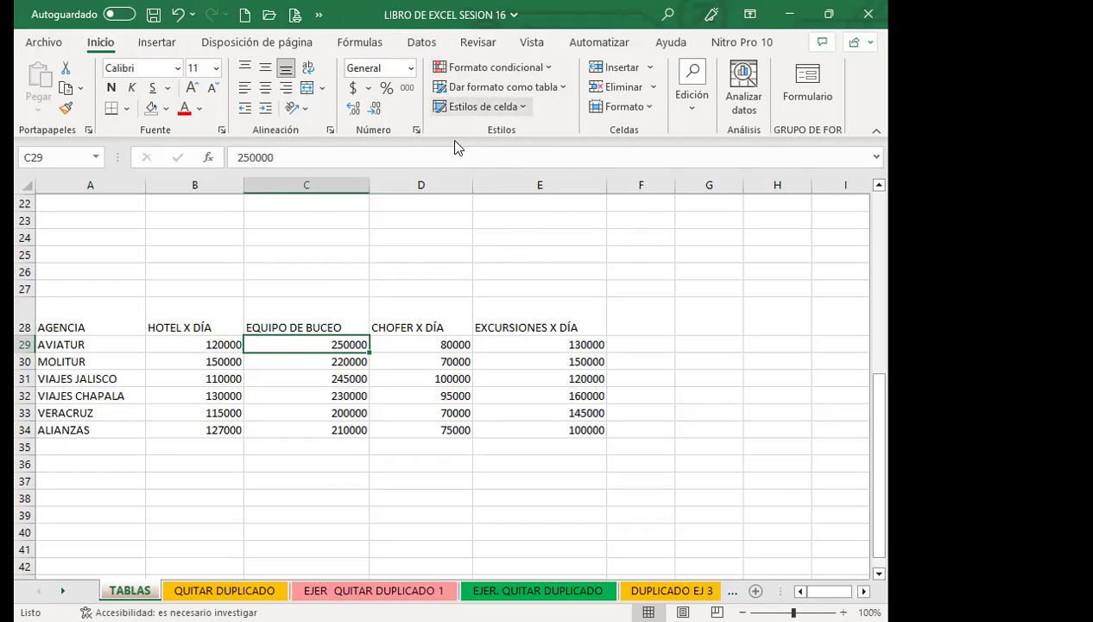
click(564, 87)
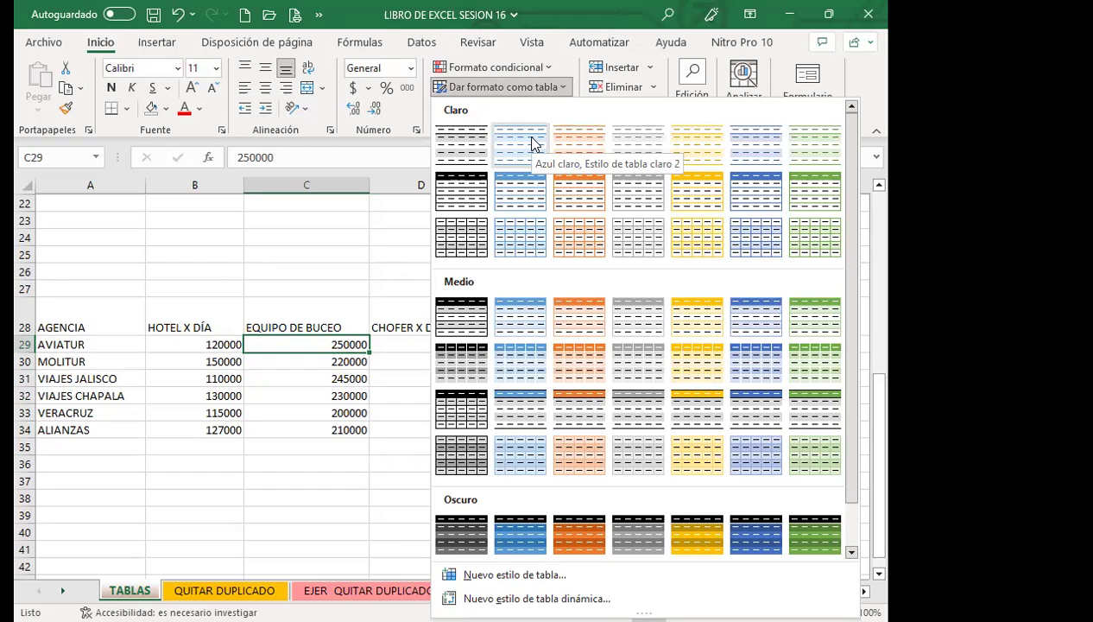
Step: Browse the table style gallery and pick a dark orange style for A28:E34
click(301, 304)
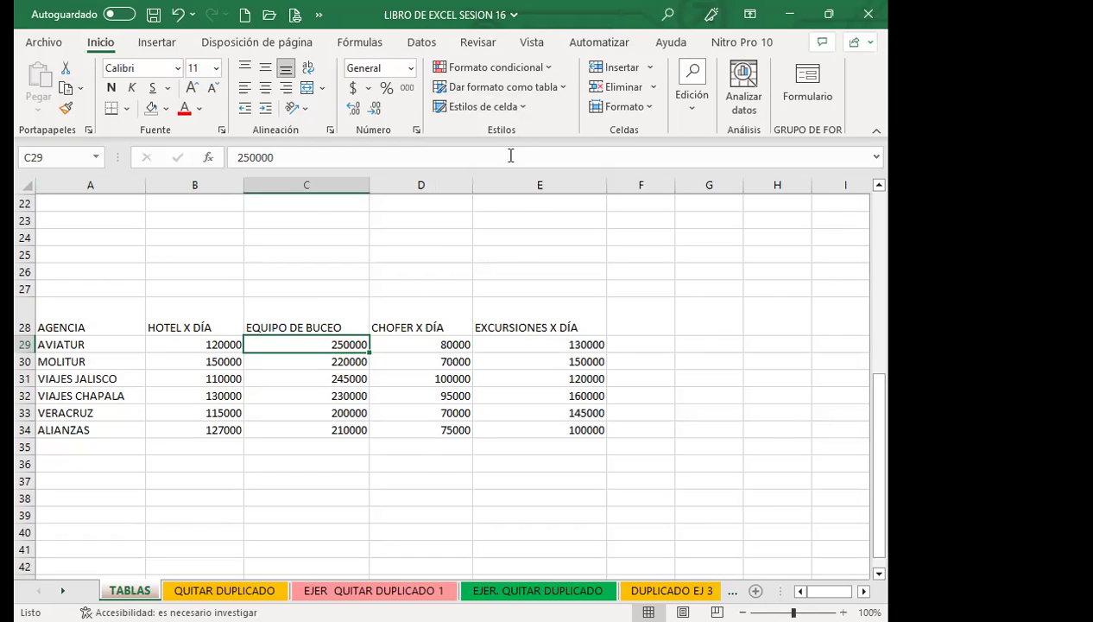
click(562, 89)
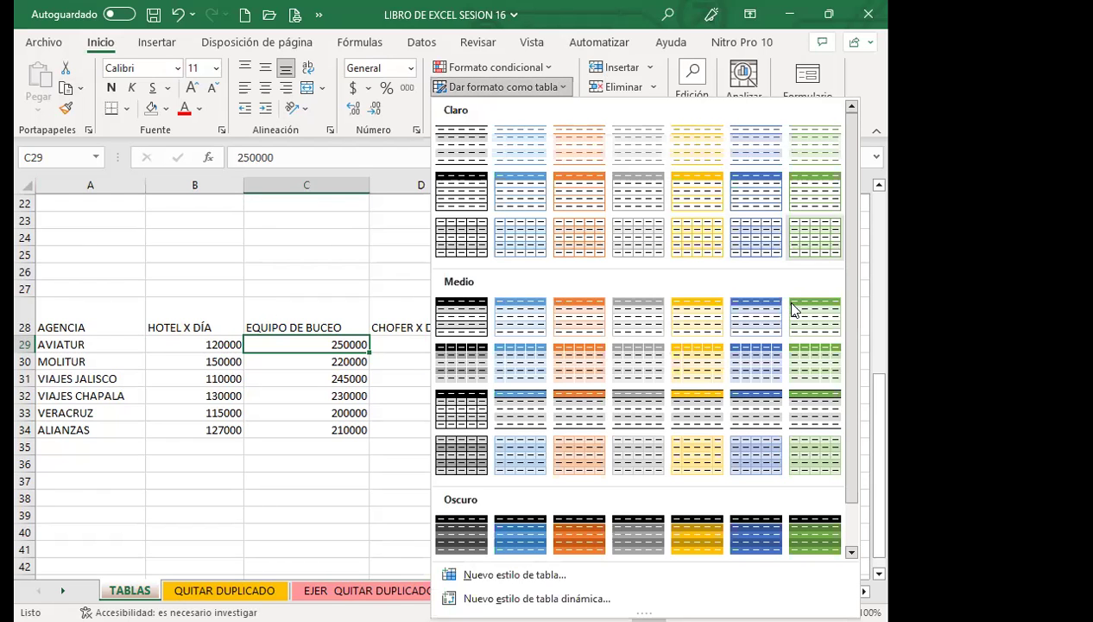
mouse_move(850, 420)
mouse_down()
mouse_move(868, 518)
mouse_move(877, 374)
mouse_move(862, 427)
mouse_up()
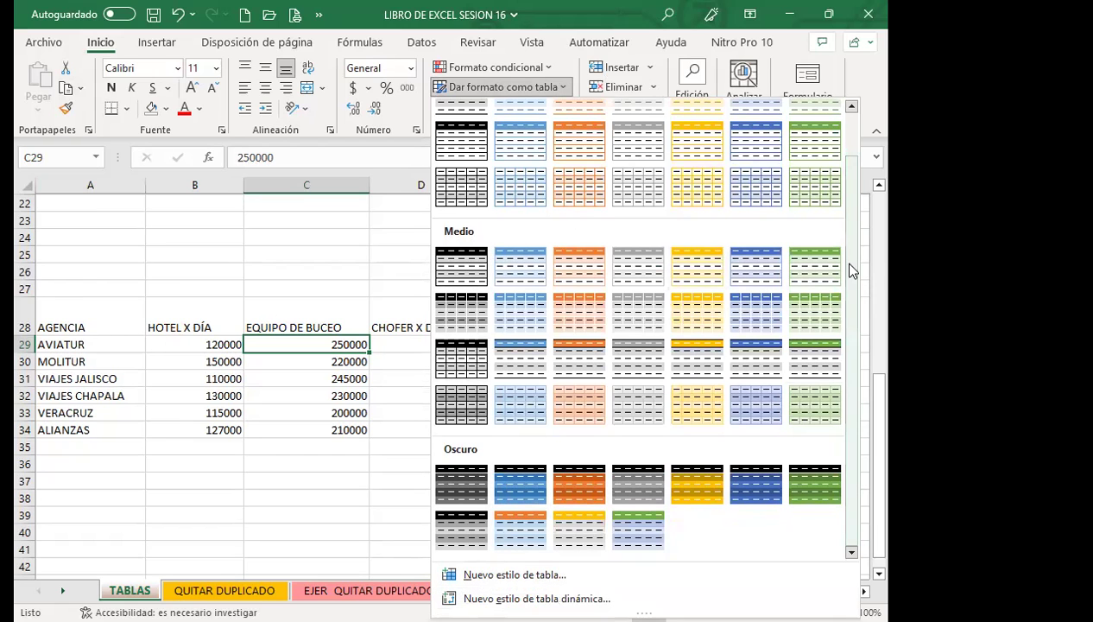
drag(853, 270, 847, 164)
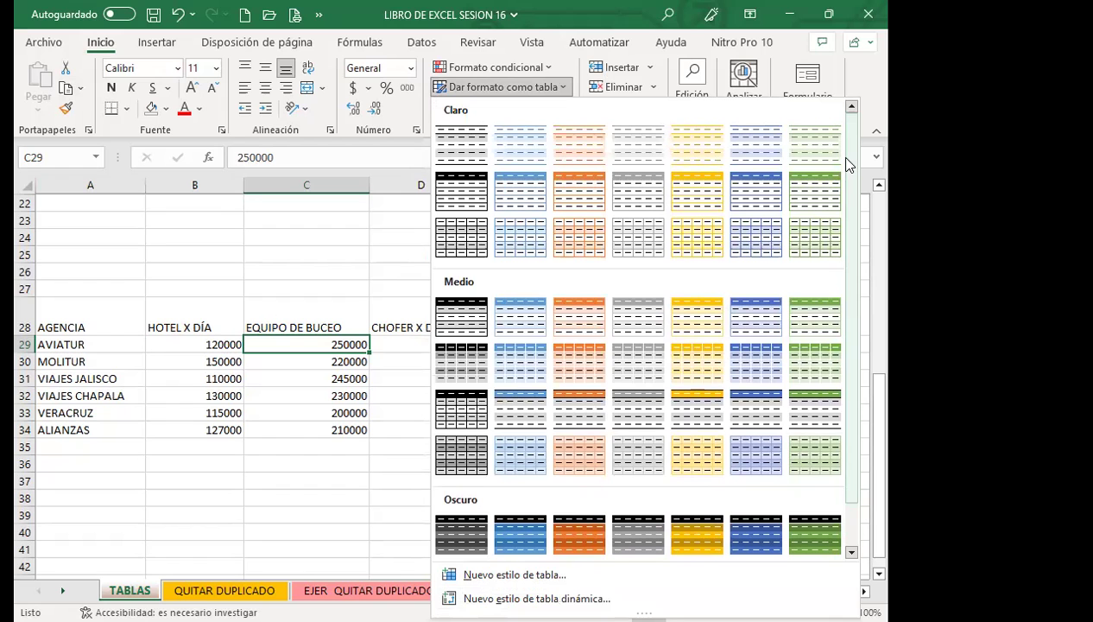
drag(850, 187, 887, 342)
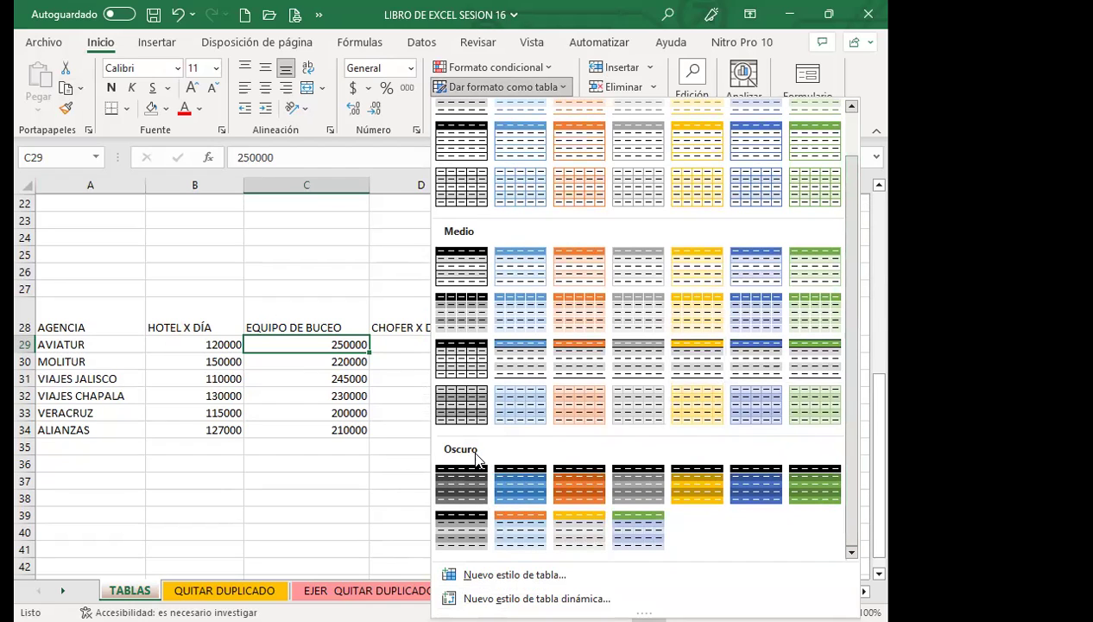
click(585, 489)
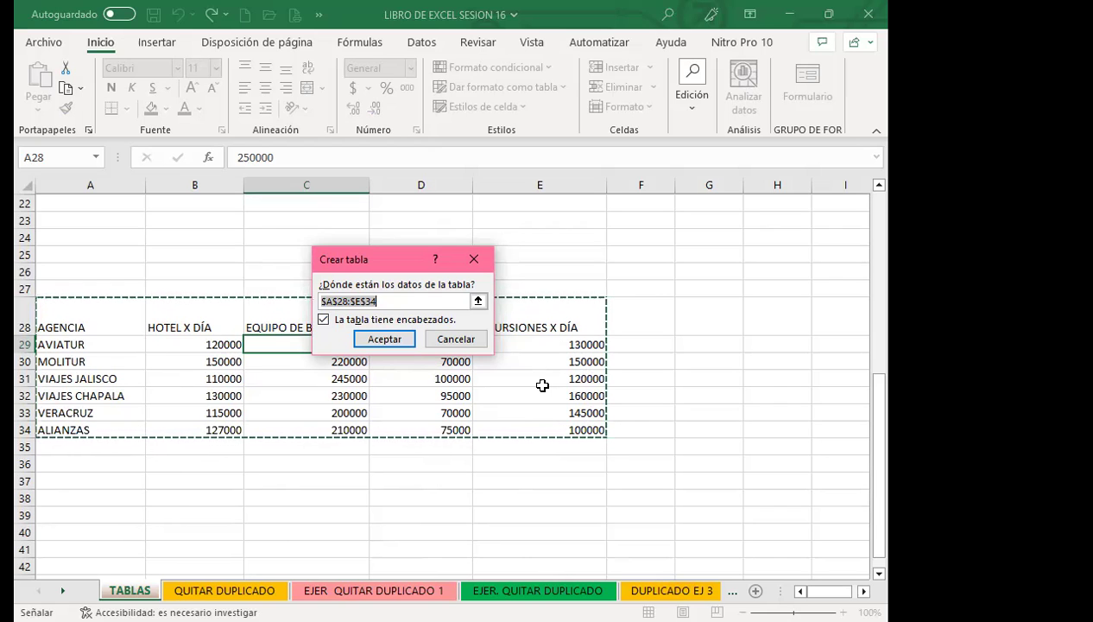
Step: Create the table from A28:E34 and hide its header filter buttons with Ctrl+Shift+L
click(384, 337)
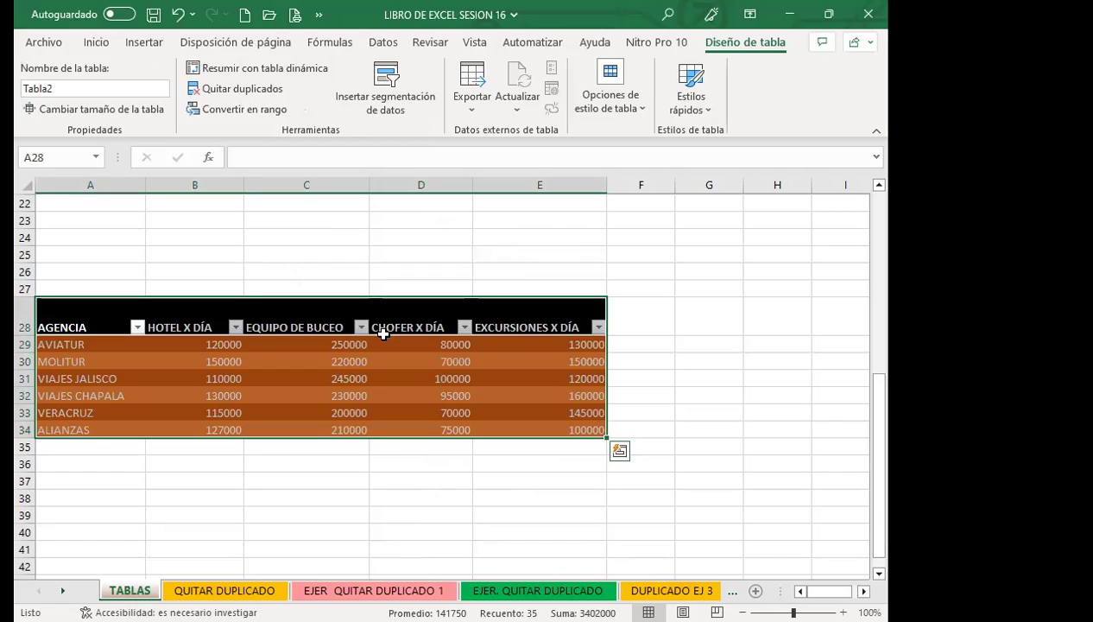
key(ctrl+shift+l)
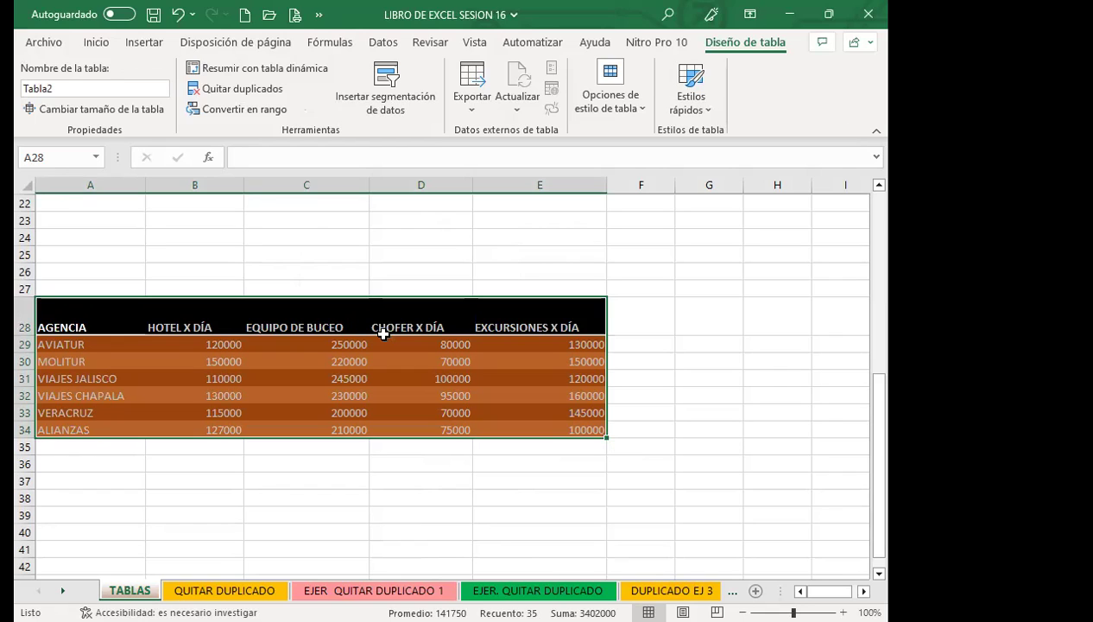
click(88, 48)
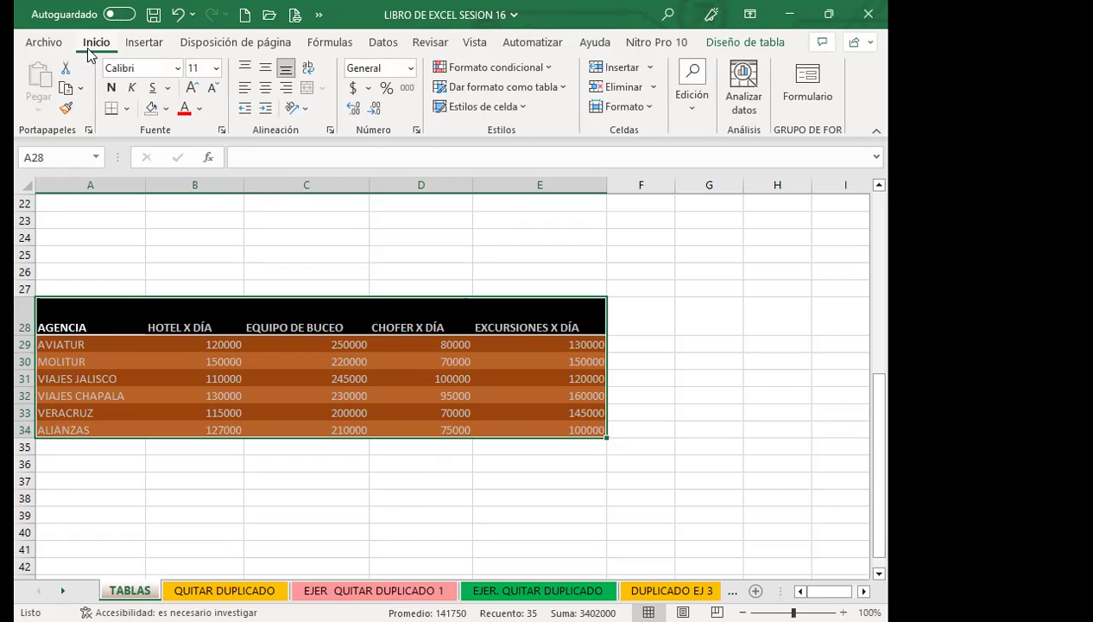
Step: Drag the table's resize handle to row 39, then row 44, adding ten empty banded rows
click(490, 429)
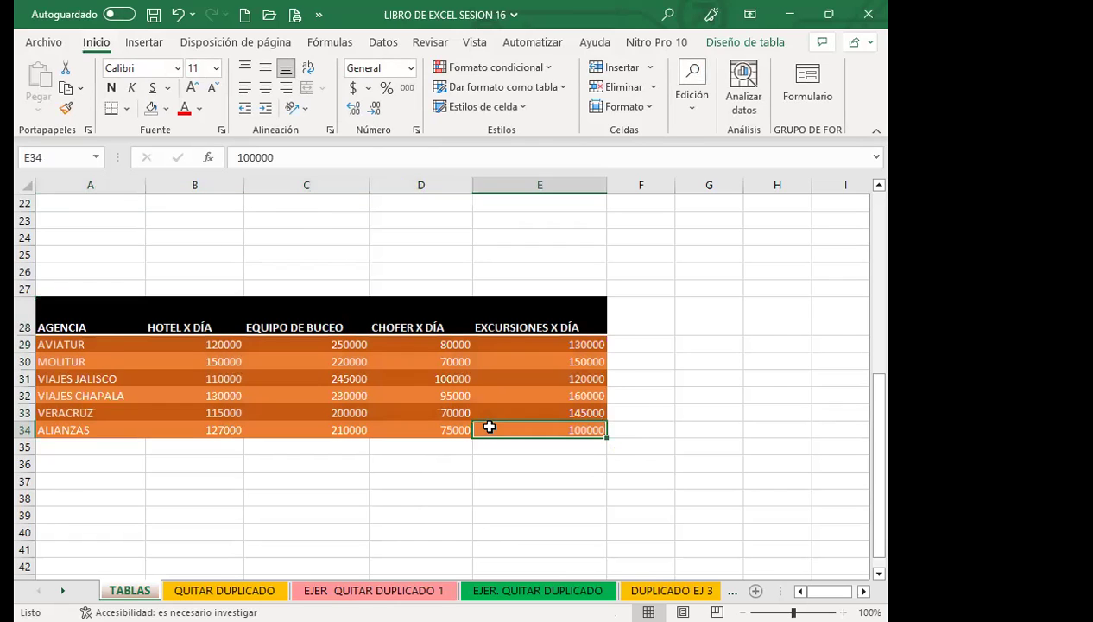
click(433, 373)
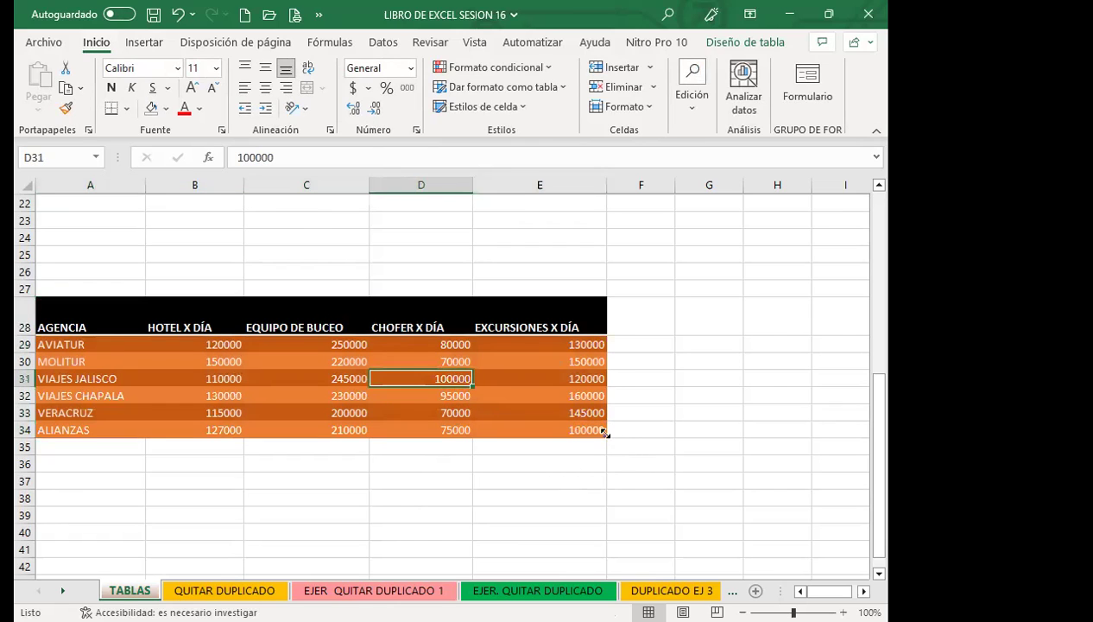
drag(601, 434, 603, 516)
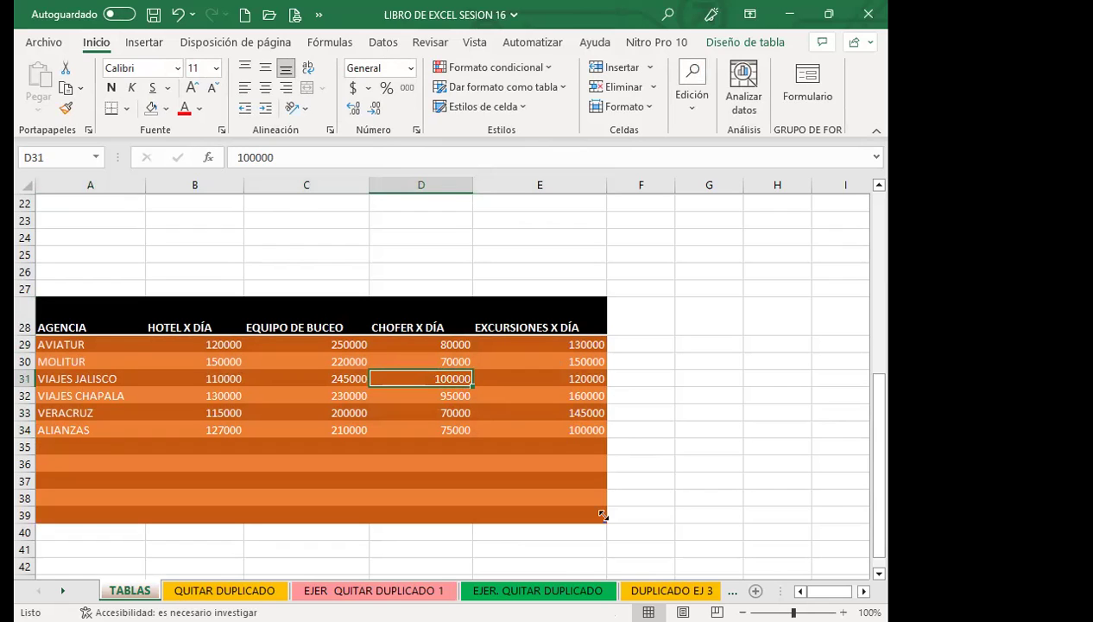
scroll(562, 444, down, 1)
drag(604, 469, 603, 553)
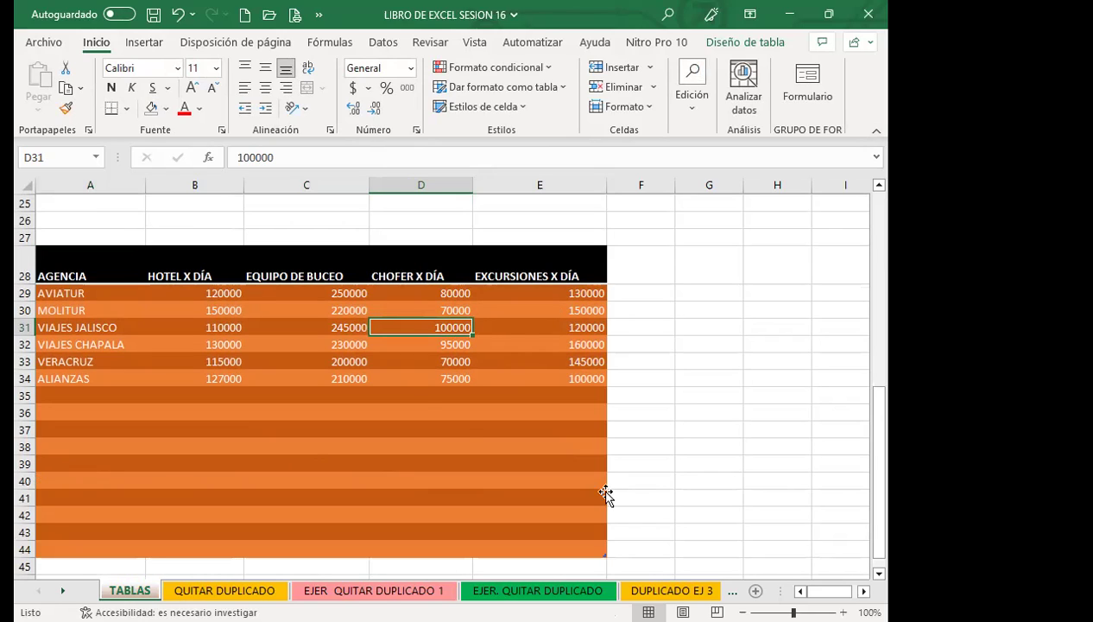
scroll(412, 393, down, 1)
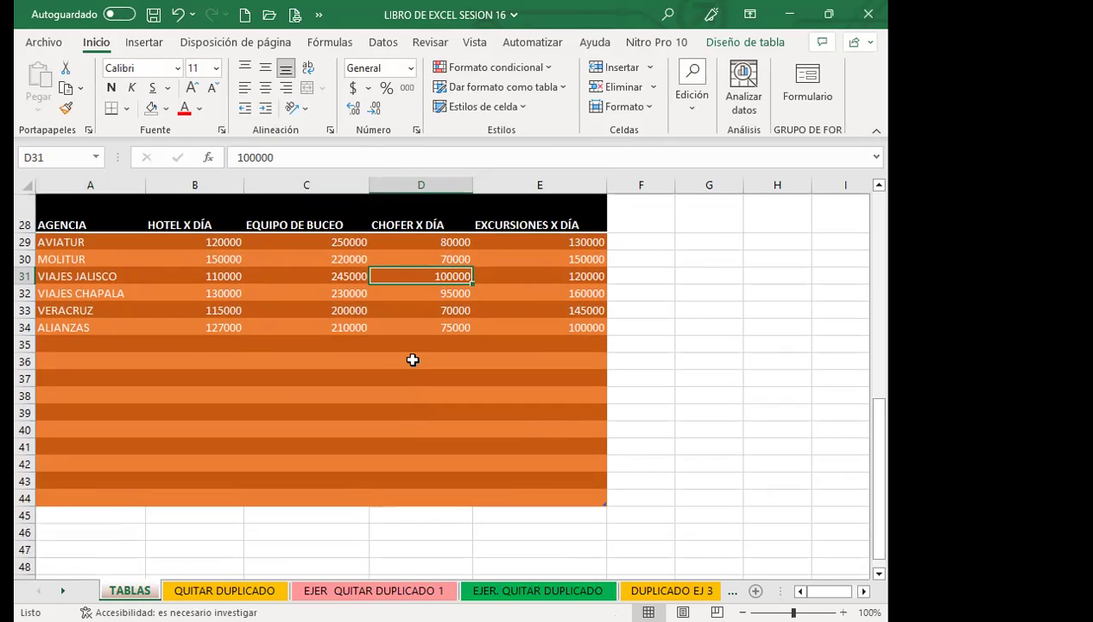
click(405, 447)
click(745, 41)
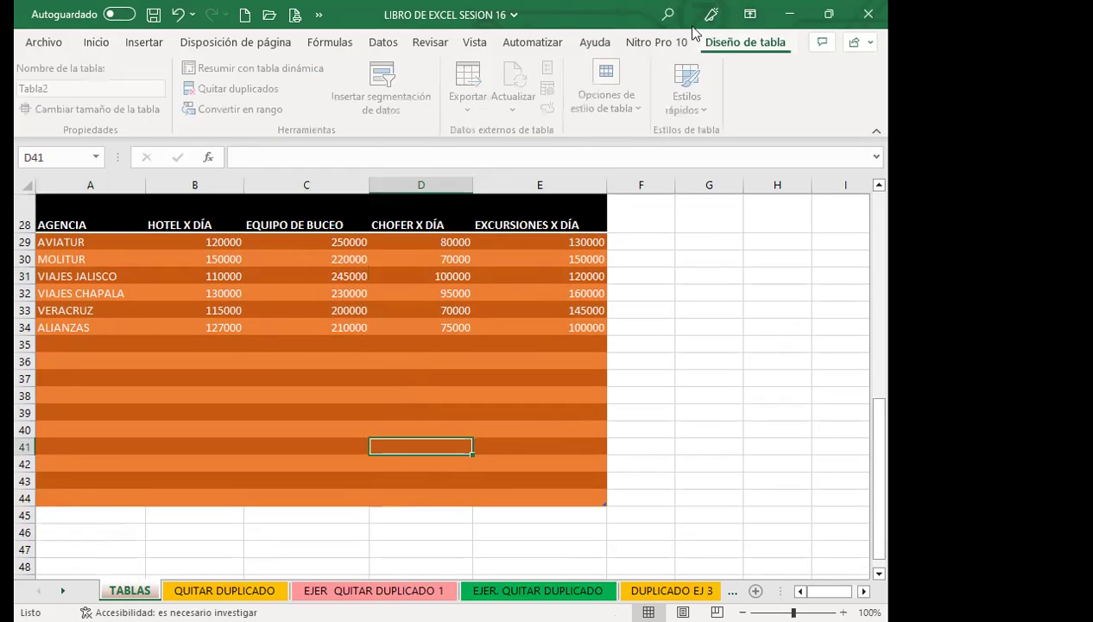
Step: Rename Tabla2 to EJERCICIO2 and confirm the table range stays A28:E44
click(59, 88)
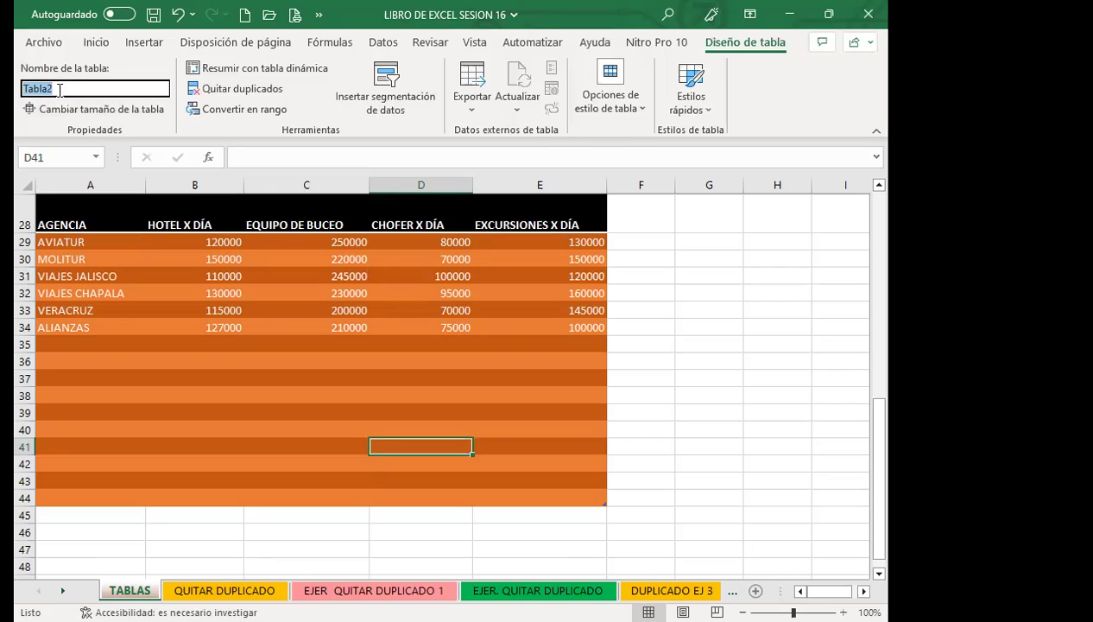
text(EJERCICIO2)
key(Return)
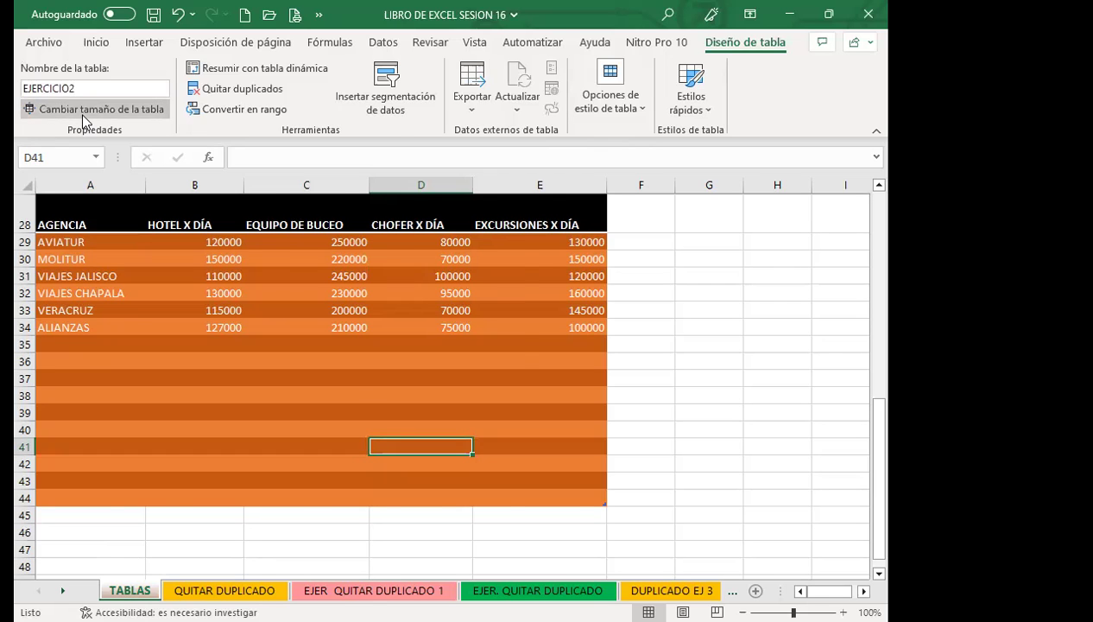
click(86, 109)
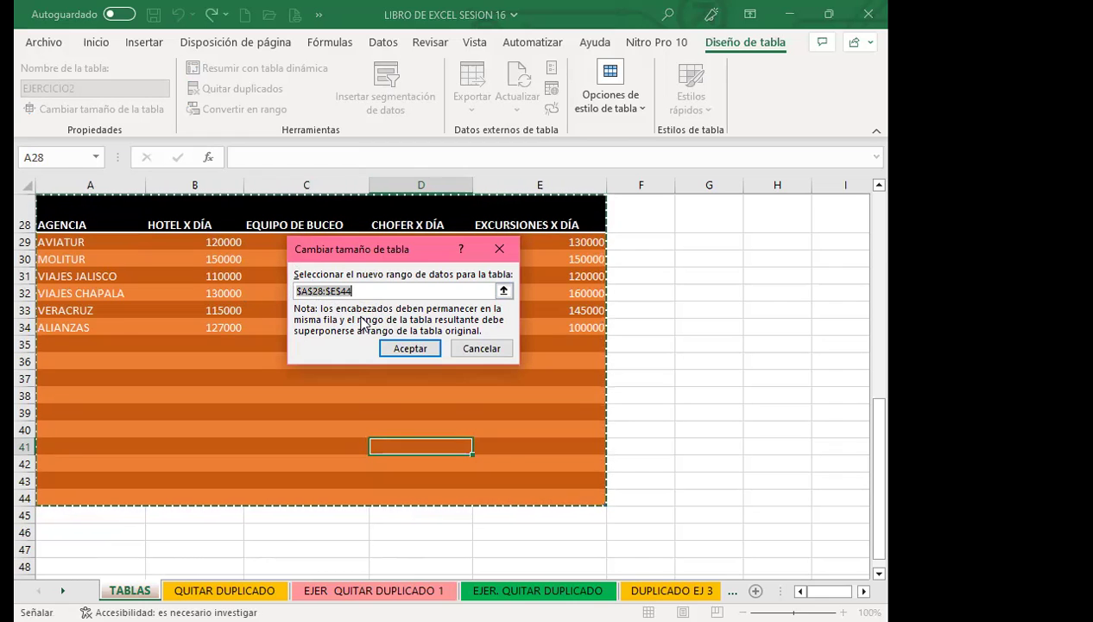
click(395, 346)
click(371, 380)
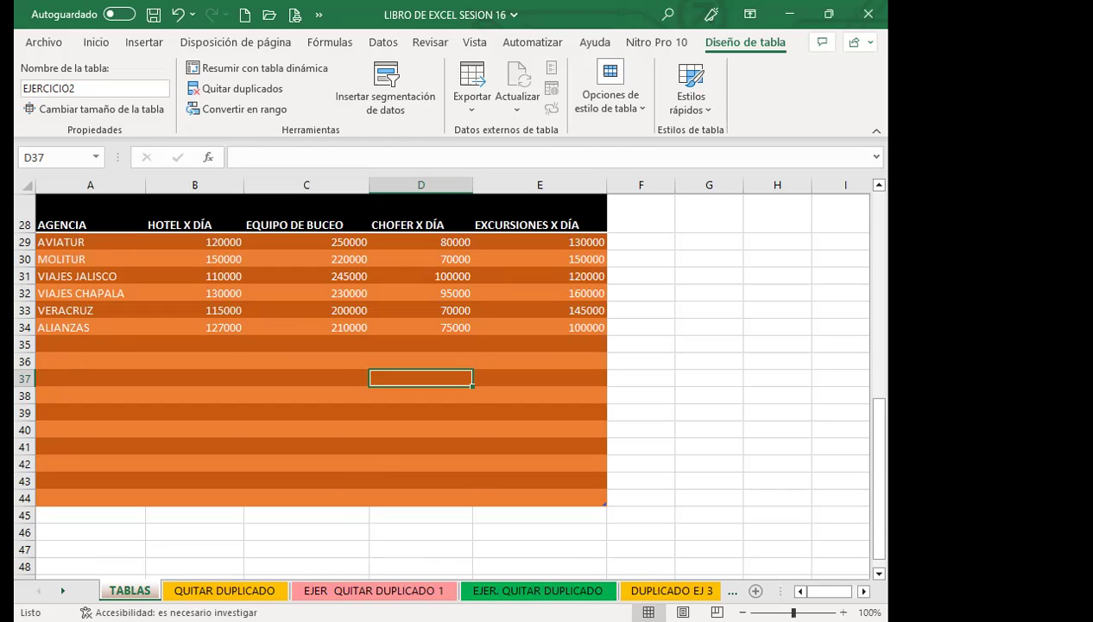
Step: Look at the Insertar tab's table insertion choices, then return to the orange table
scroll(252, 275, up, 2)
scroll(251, 275, up, 7)
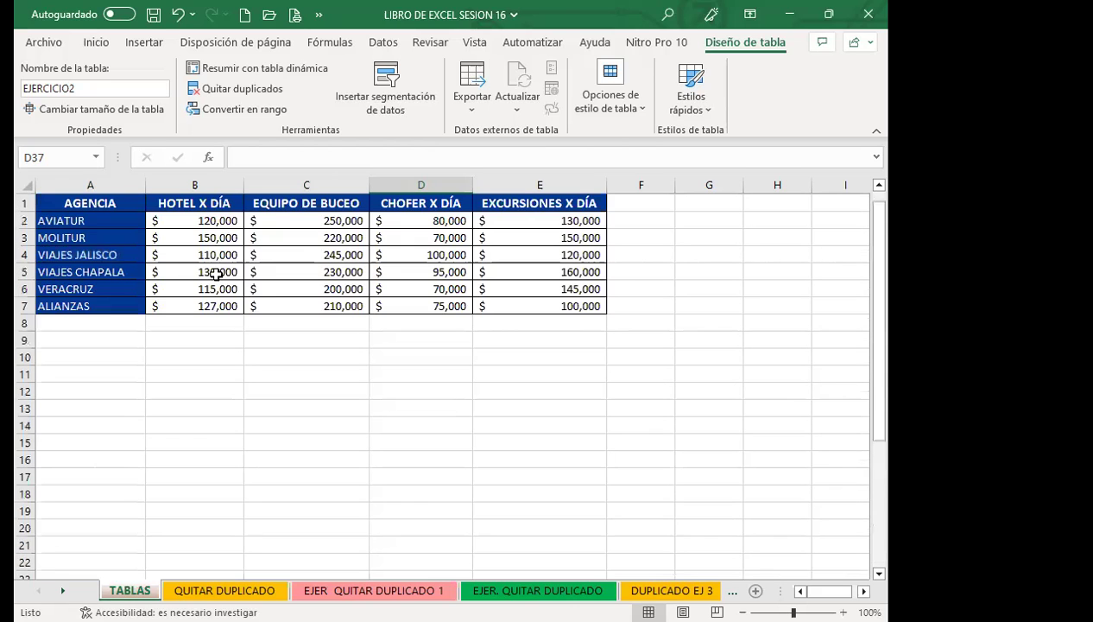
click(199, 253)
click(156, 42)
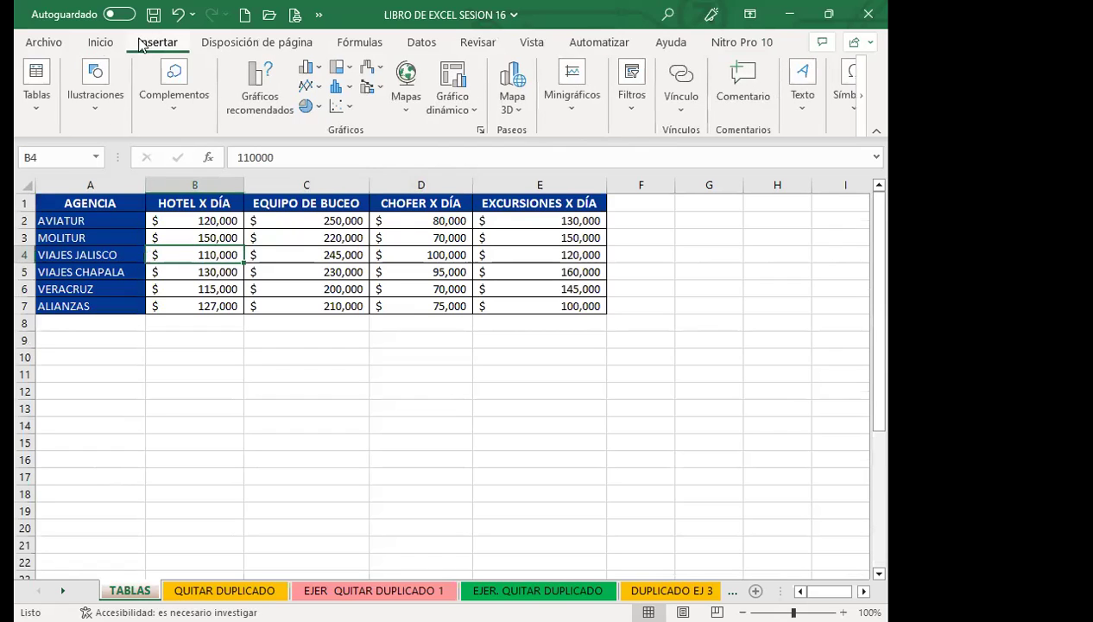
click(33, 109)
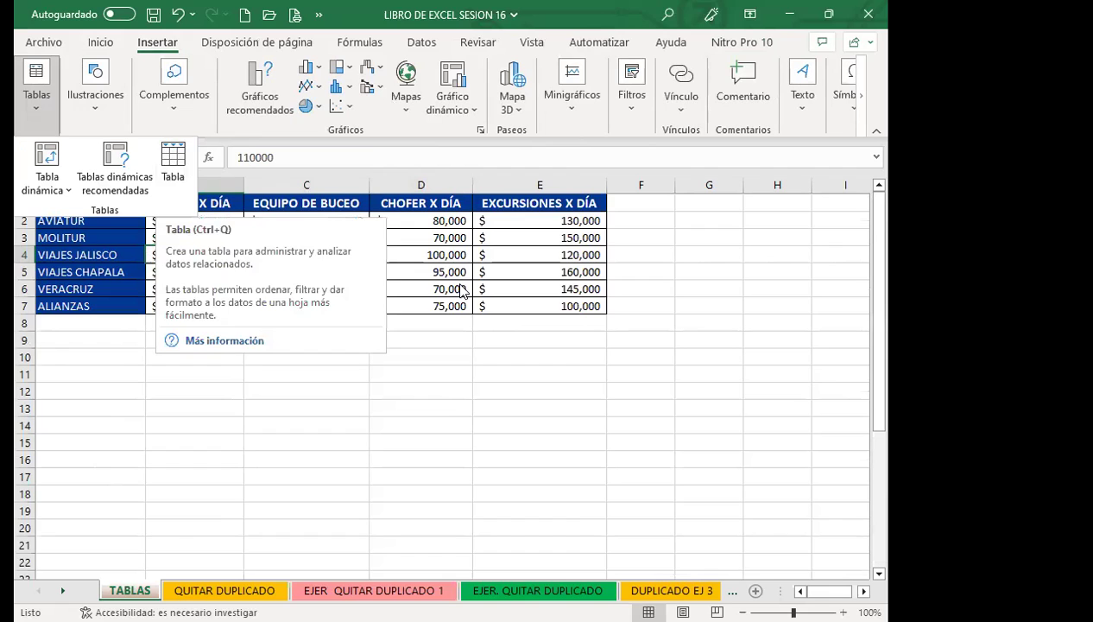
scroll(456, 285, down, 1)
scroll(422, 312, down, 6)
scroll(411, 344, down, 2)
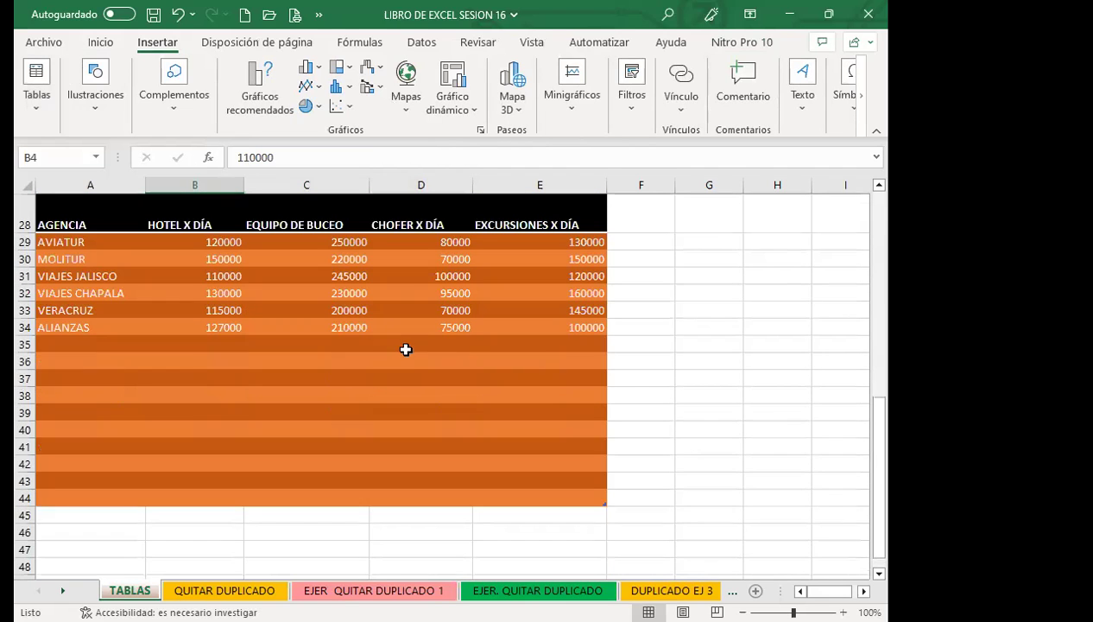
click(320, 361)
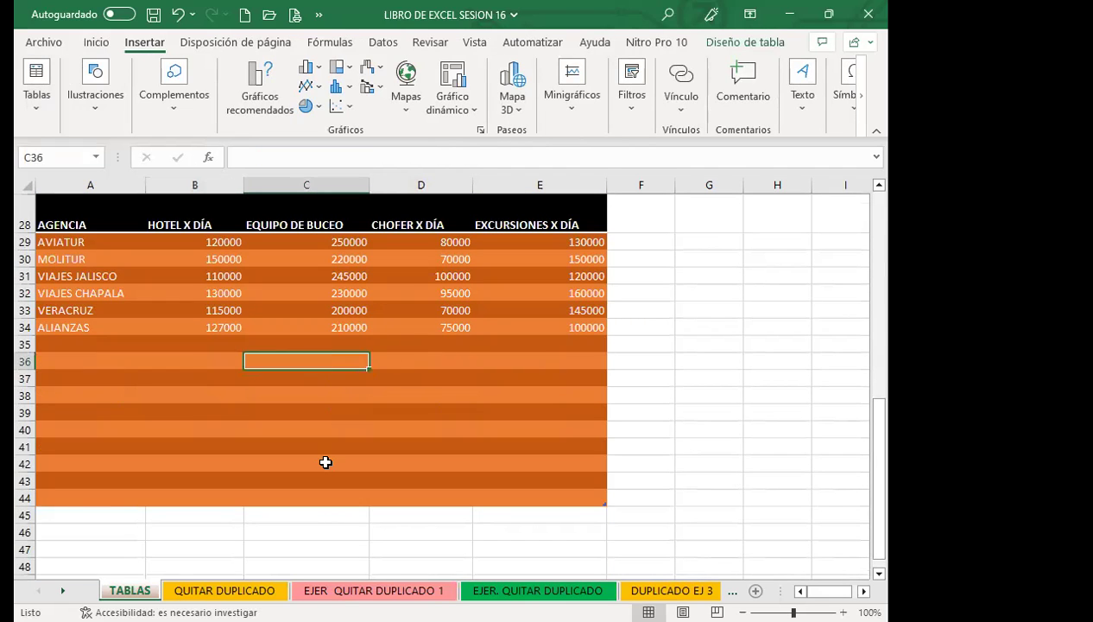
Step: Open and dismiss the table style gallery unchanged, then show the orange table's design options
click(102, 42)
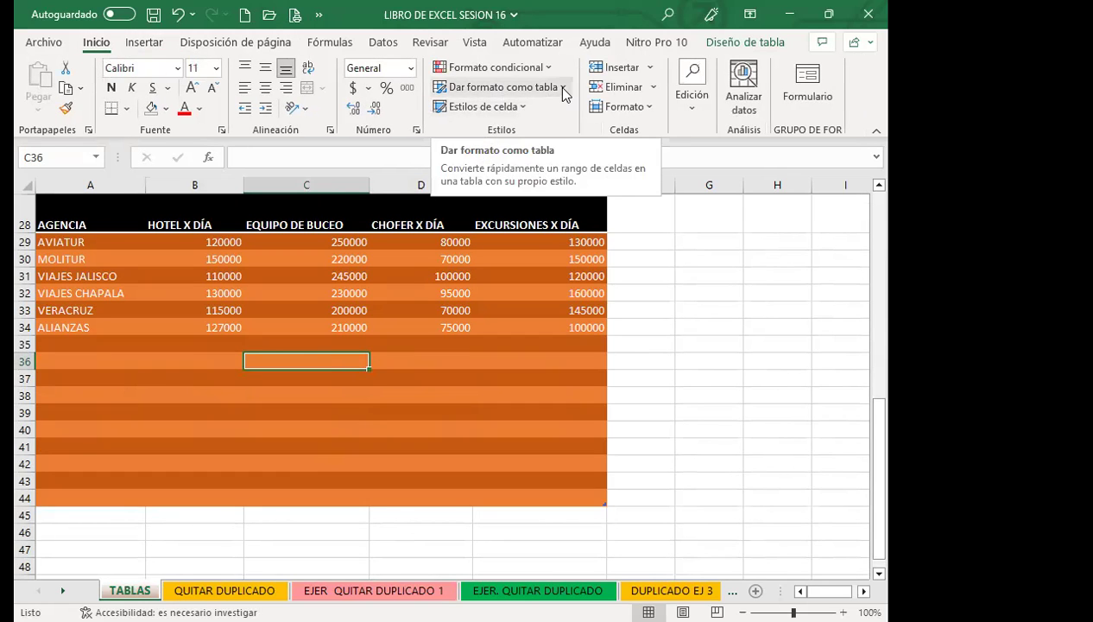
click(563, 89)
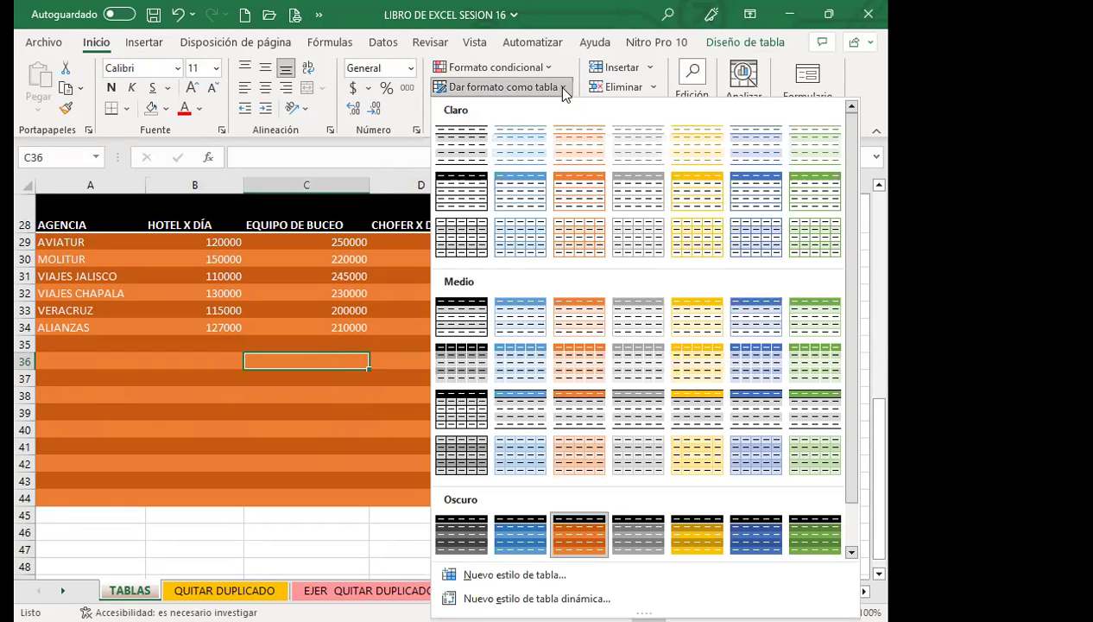
click(259, 435)
scroll(151, 393, down, 3)
scroll(151, 393, down, 4)
scroll(161, 380, down, 2)
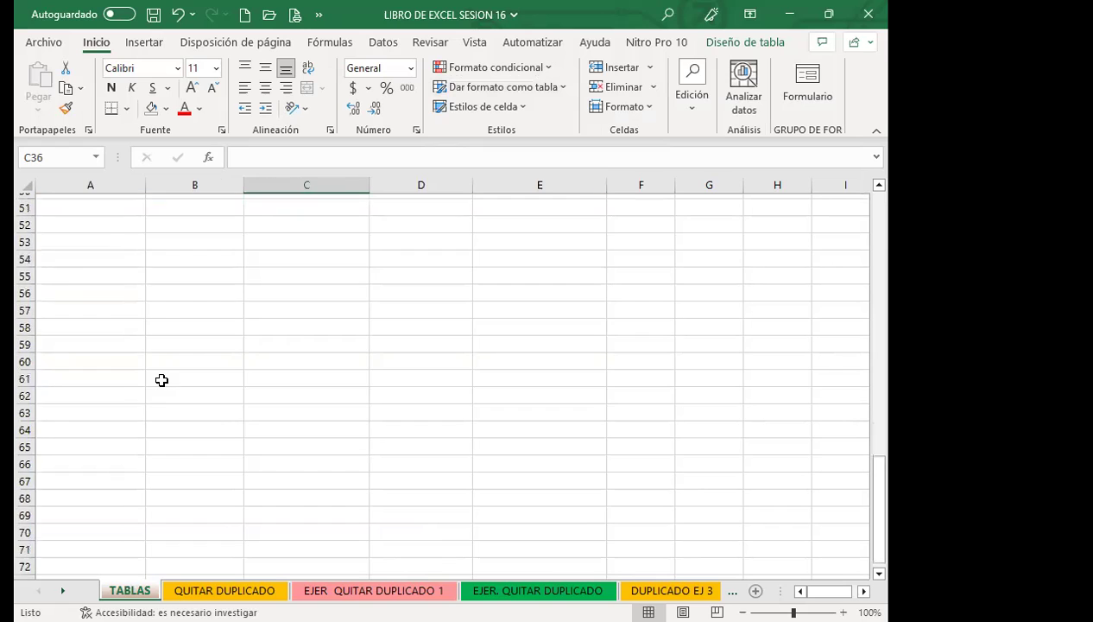
scroll(156, 346, up, 10)
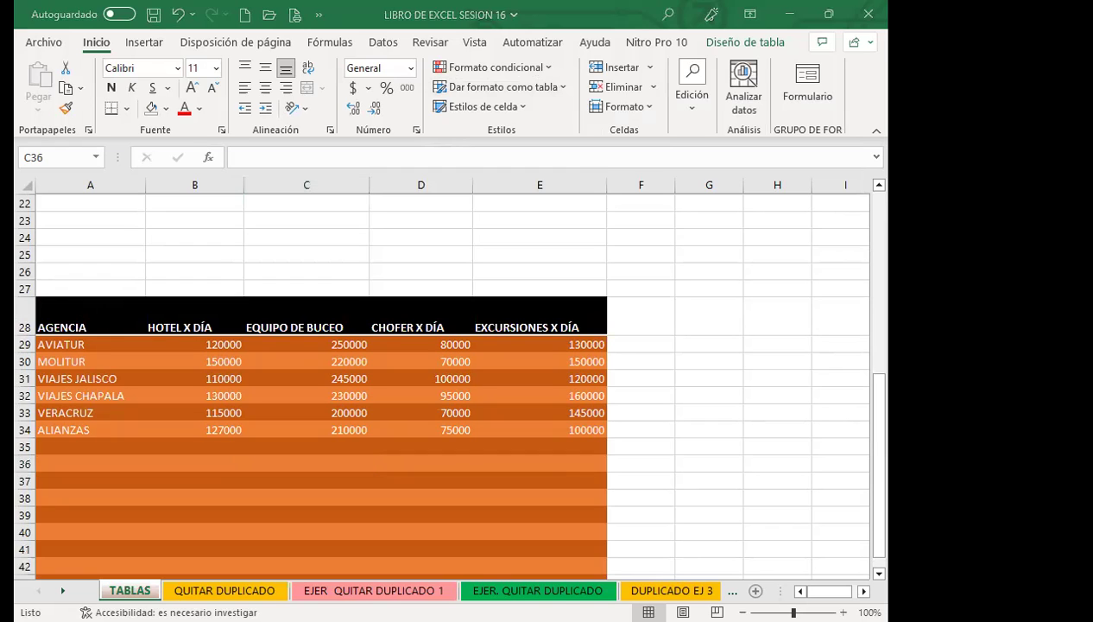
click(308, 390)
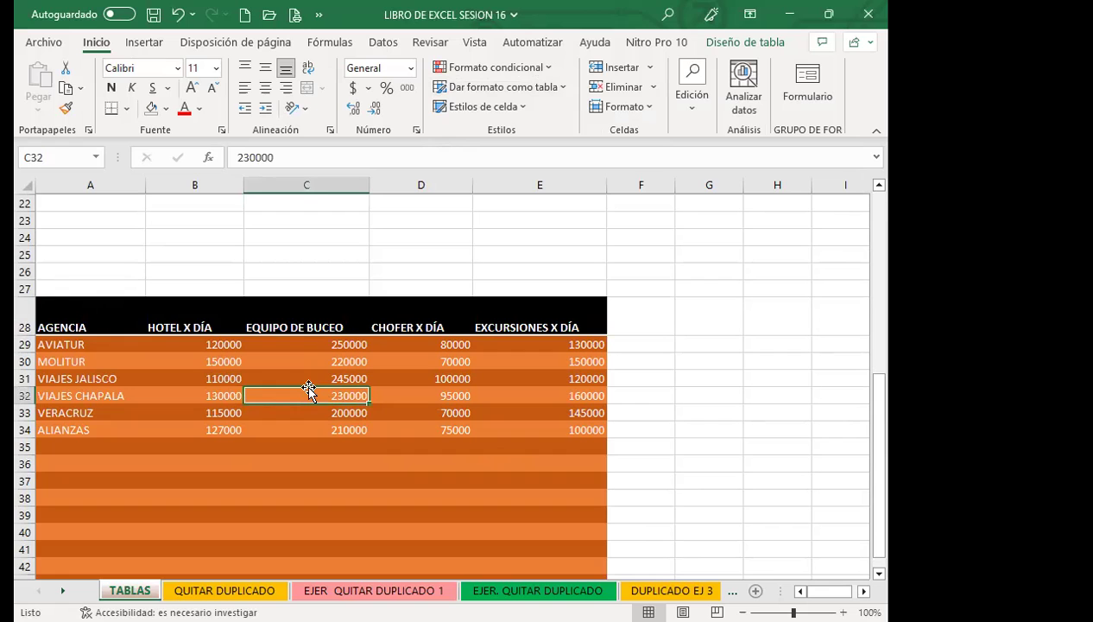
click(281, 342)
scroll(235, 383, down, 2)
scroll(302, 441, up, 2)
scroll(341, 432, down, 3)
scroll(337, 384, up, 1)
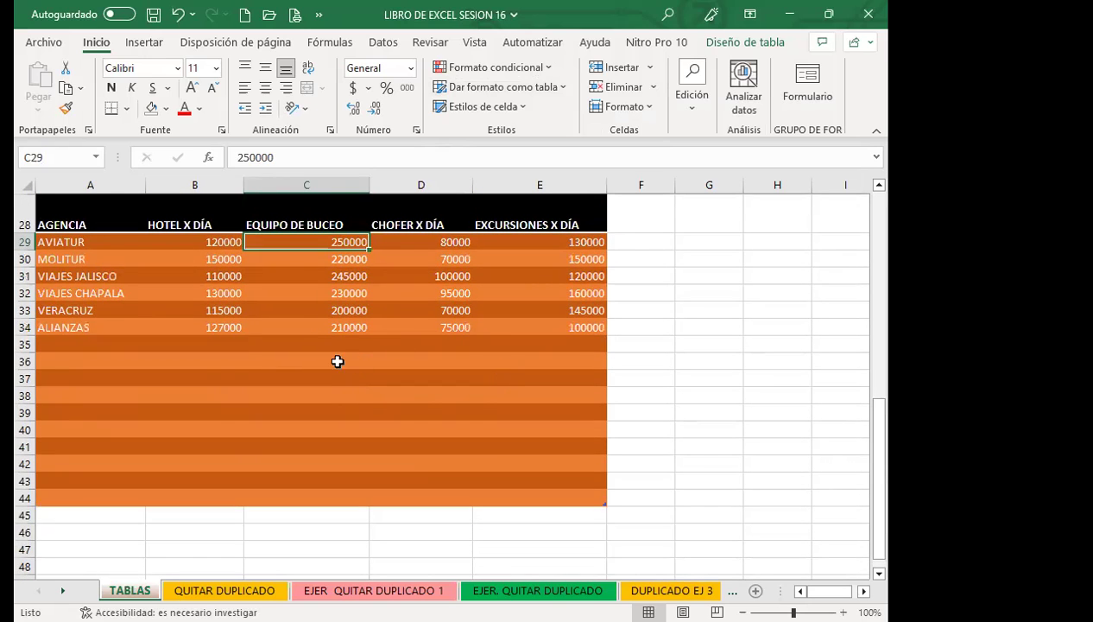
click(744, 42)
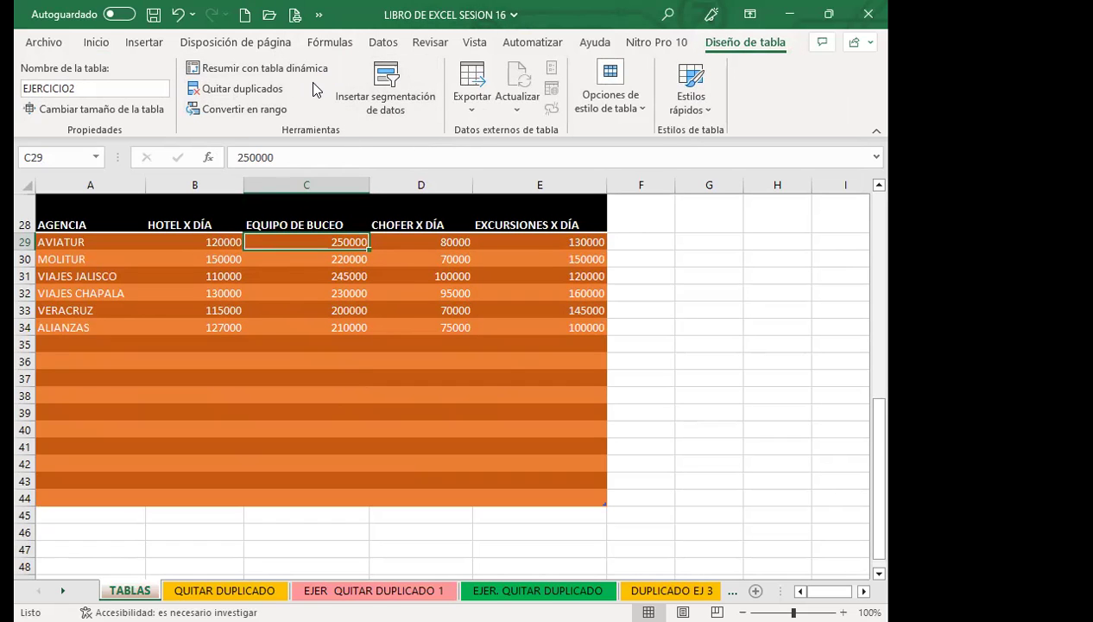
Step: Convert the EJERCICIO2 table to a normal range with Convertir en rango, confirming Sí
click(219, 110)
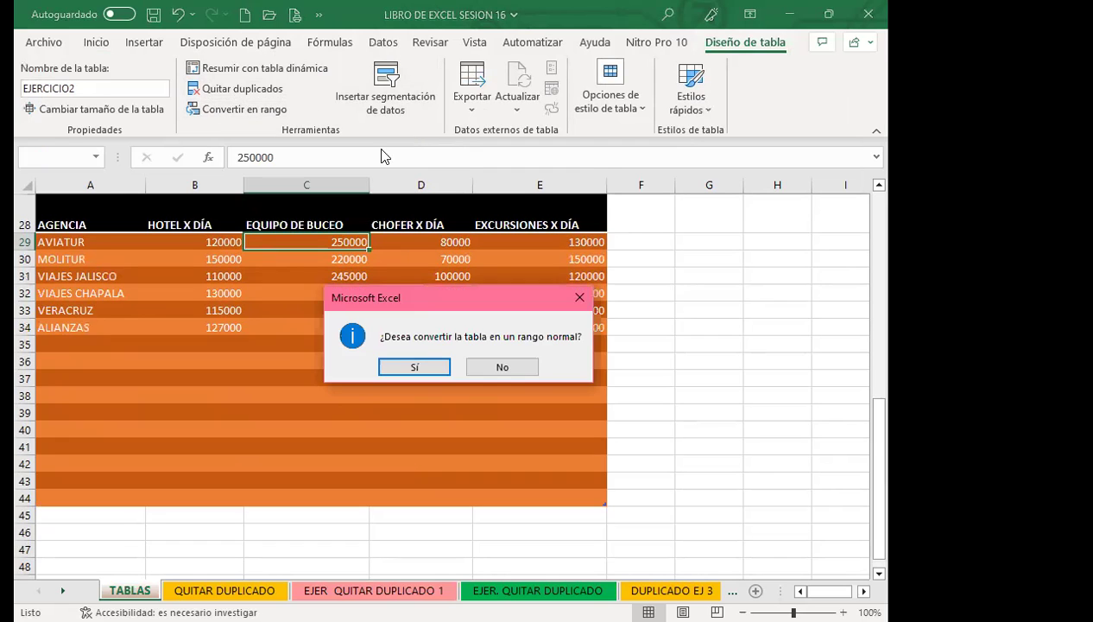
click(412, 367)
click(423, 391)
scroll(200, 376, down, 2)
scroll(196, 378, up, 2)
click(427, 361)
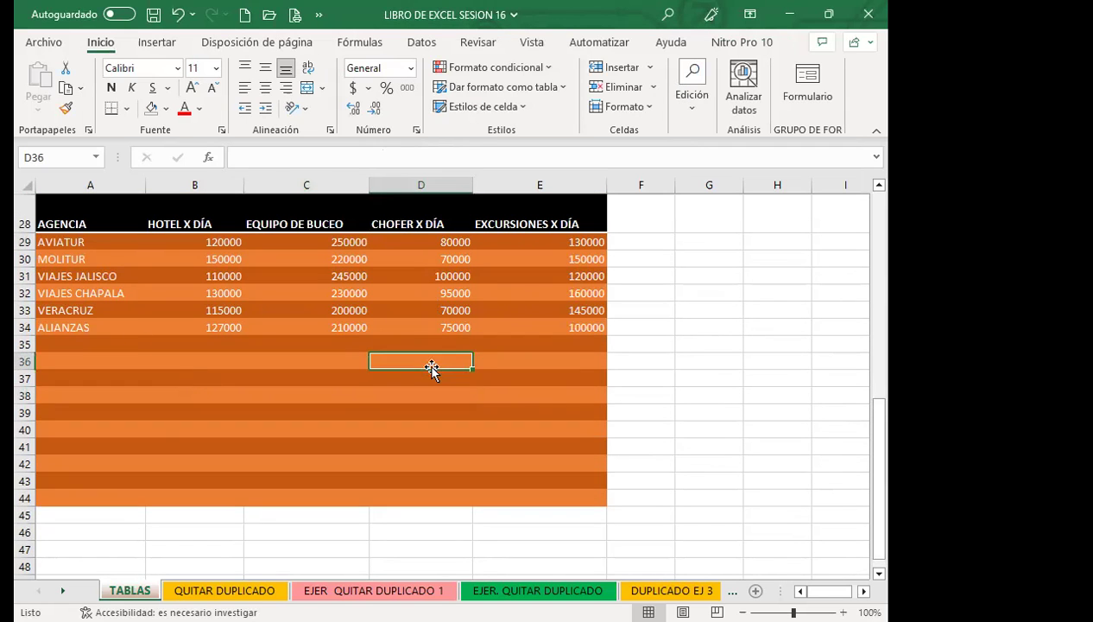
click(604, 501)
click(304, 408)
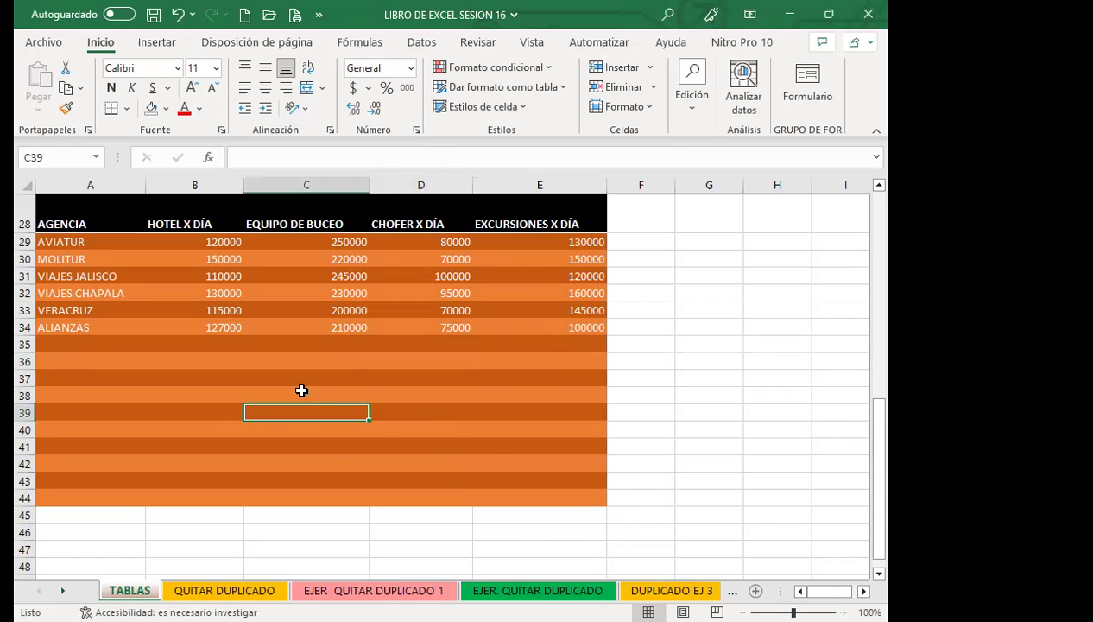
Step: Clear all formatting from A28:E44 with Borrar > Borrar formatos
drag(63, 209, 582, 490)
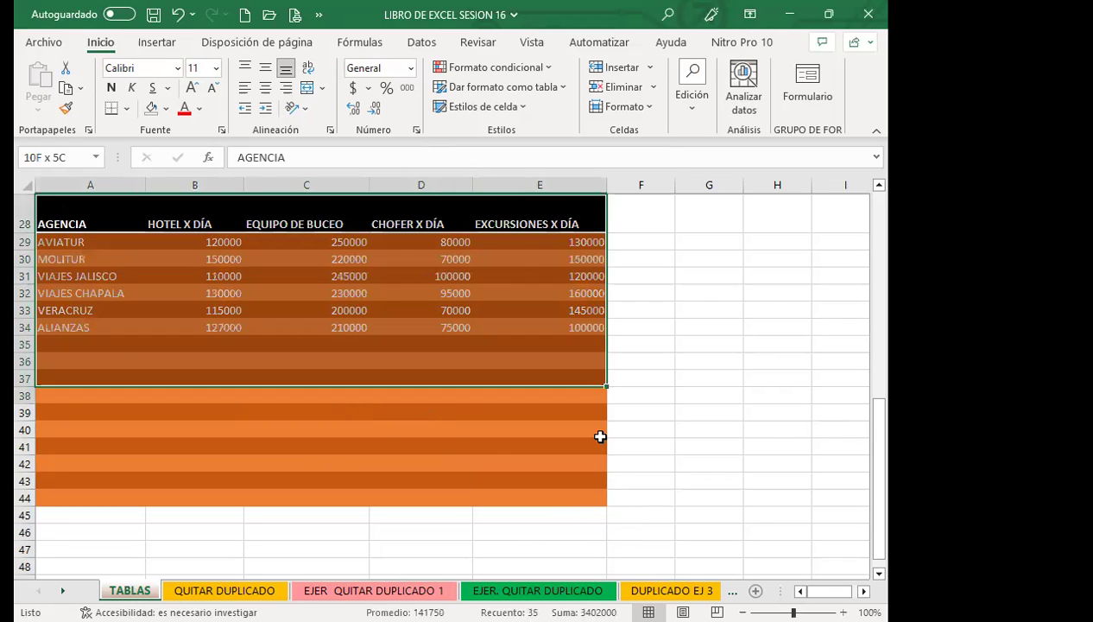
click(695, 113)
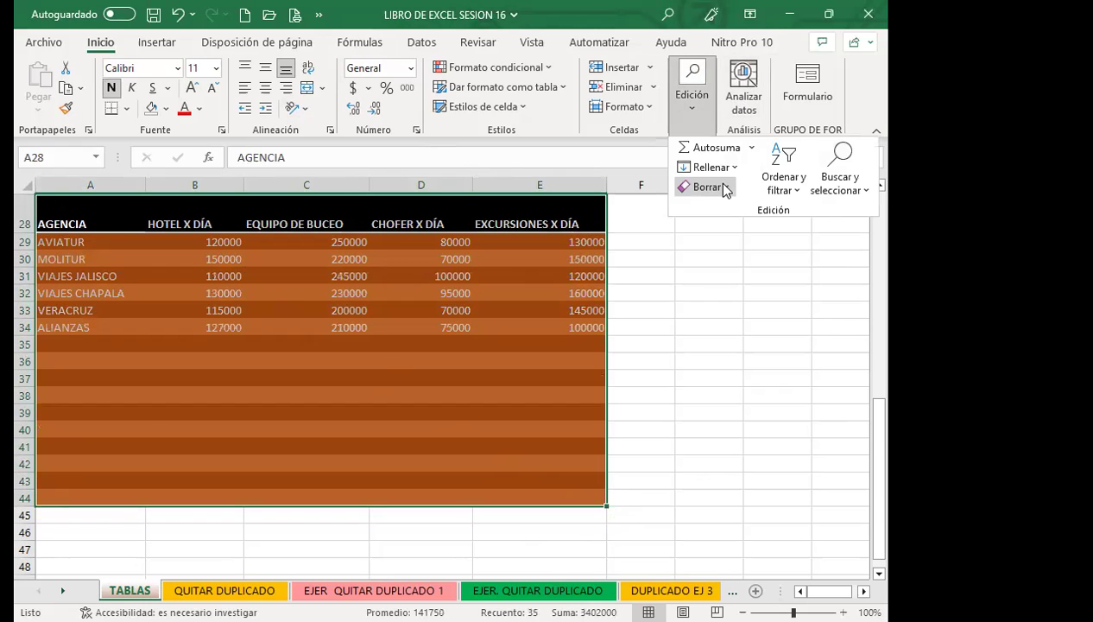
click(719, 186)
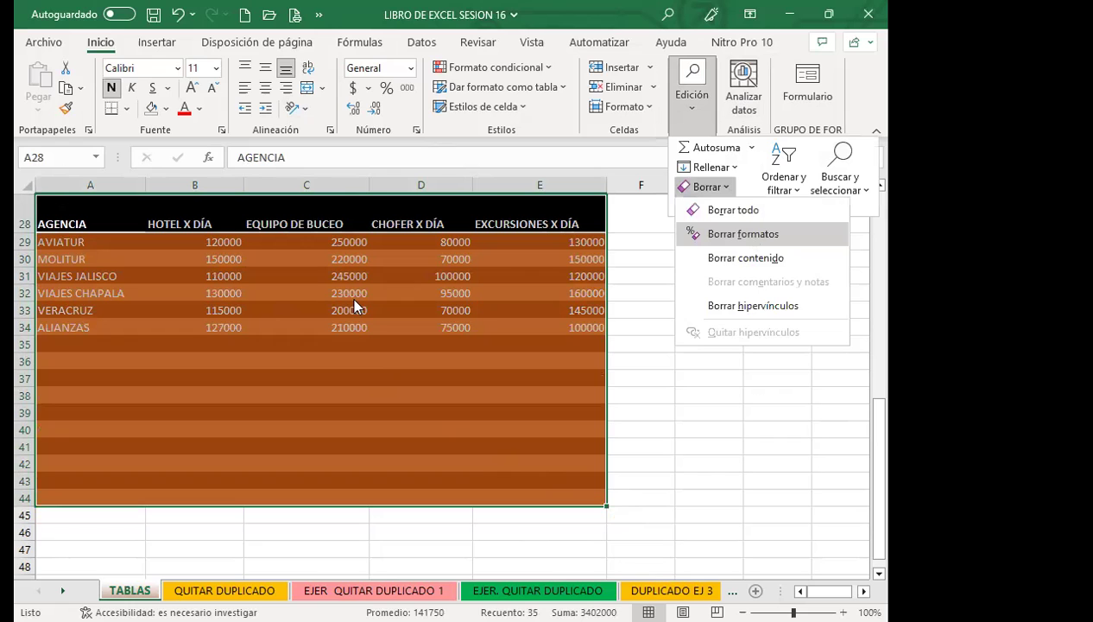
key(Return)
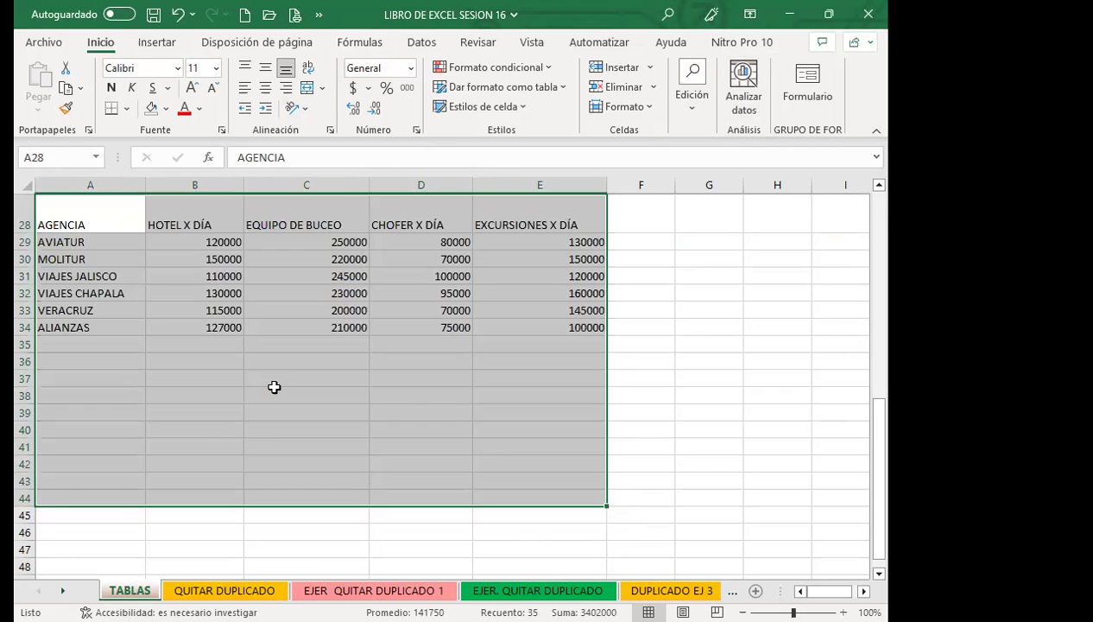
click(275, 388)
scroll(275, 387, up, 4)
scroll(313, 508, down, 2)
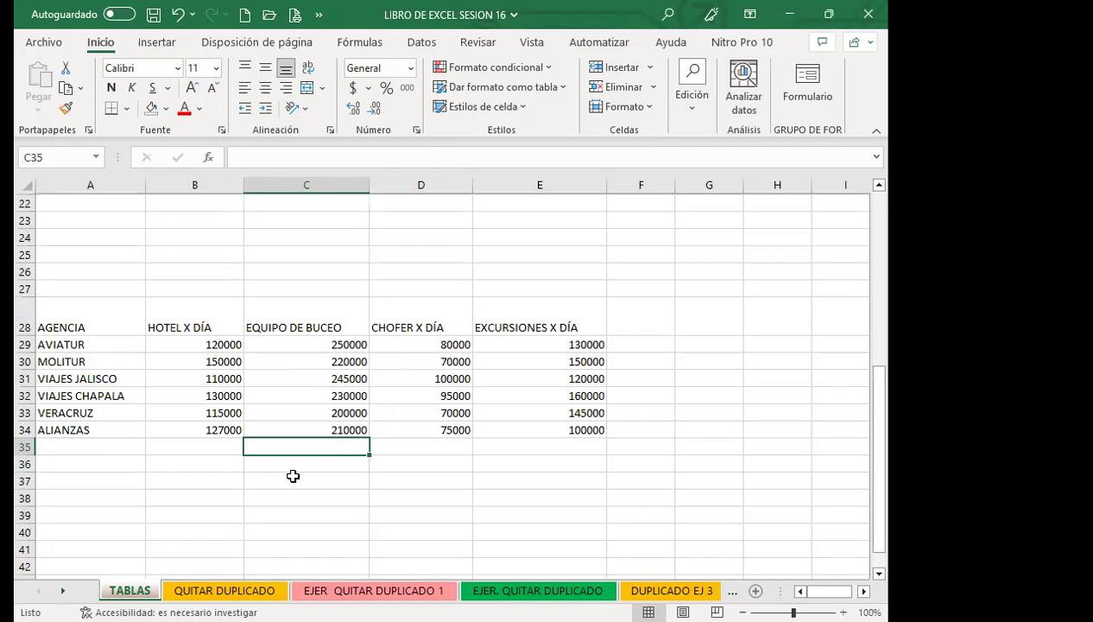
Step: Format A28:E37 as a medium orange table and hide its header filter buttons
drag(85, 323, 576, 481)
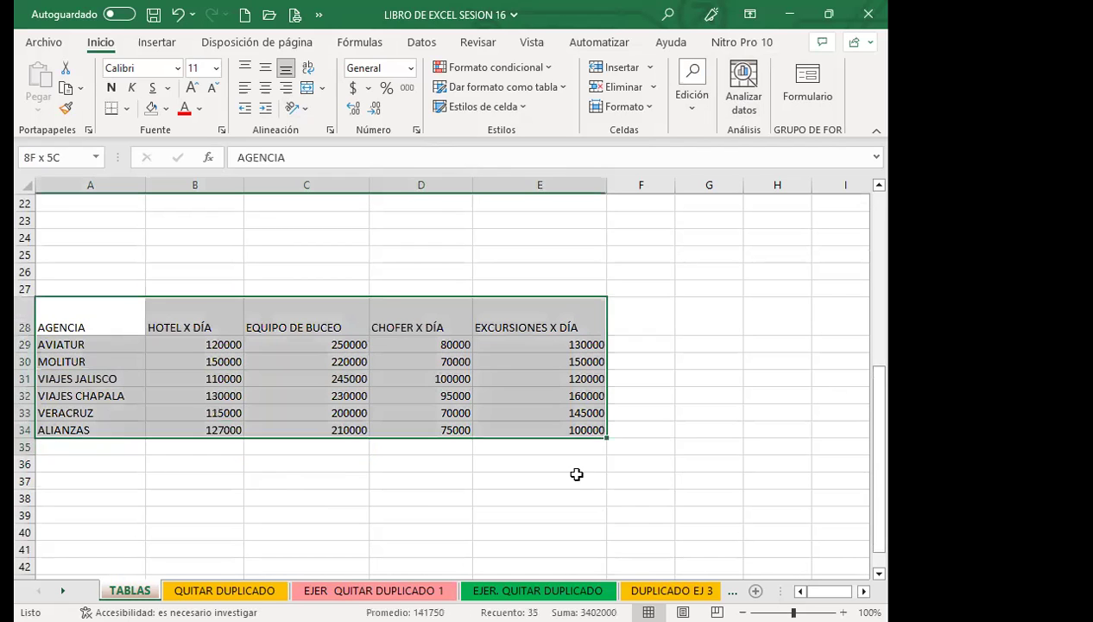
click(561, 87)
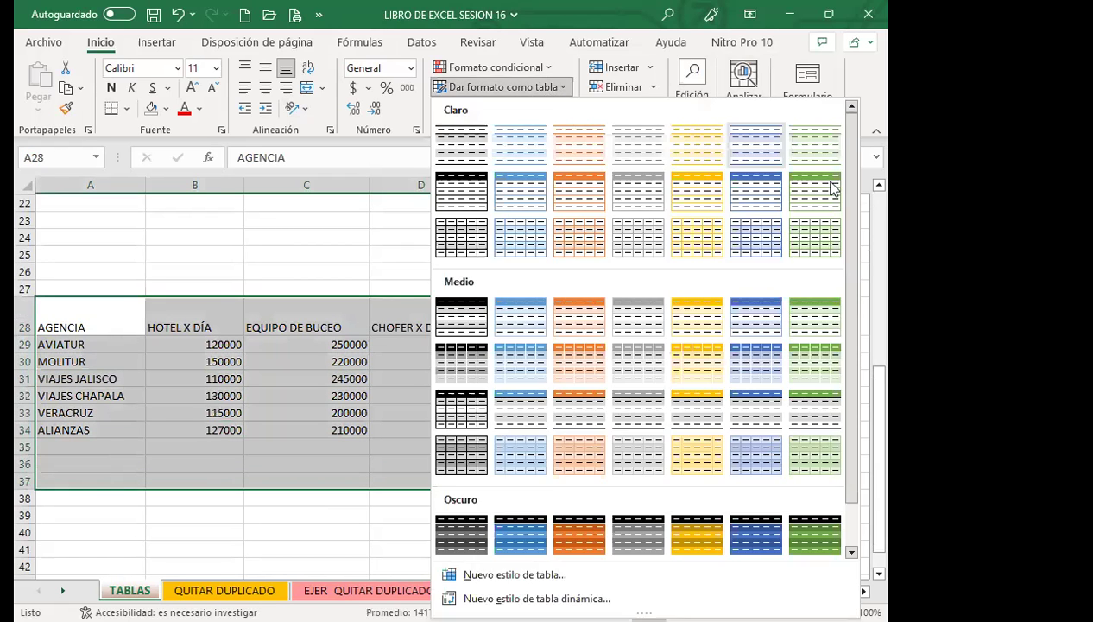
click(587, 329)
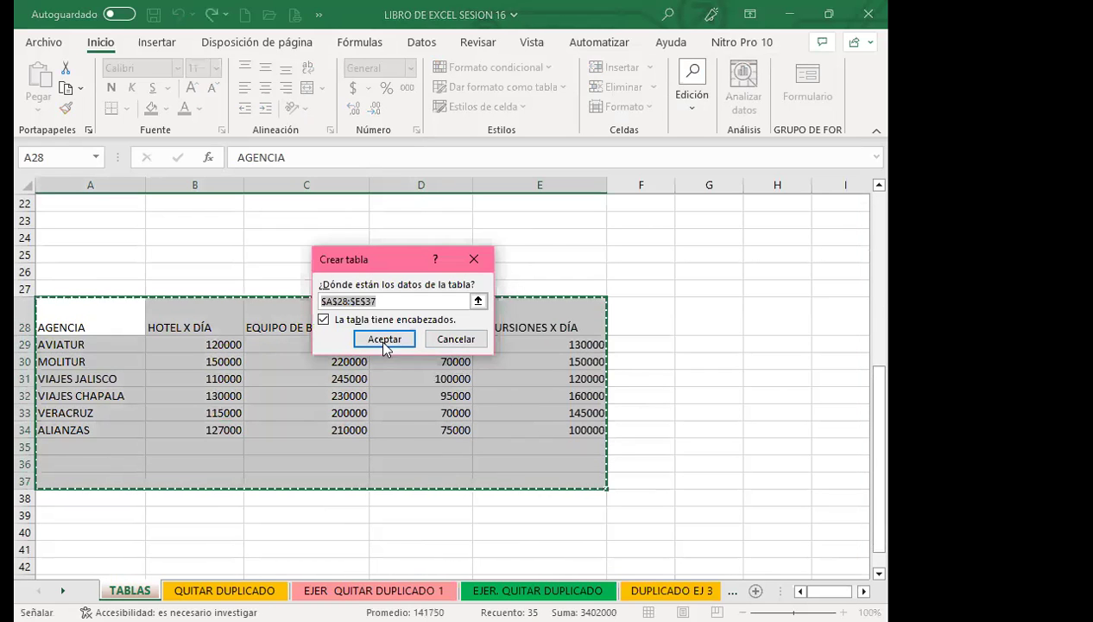
click(383, 340)
click(518, 412)
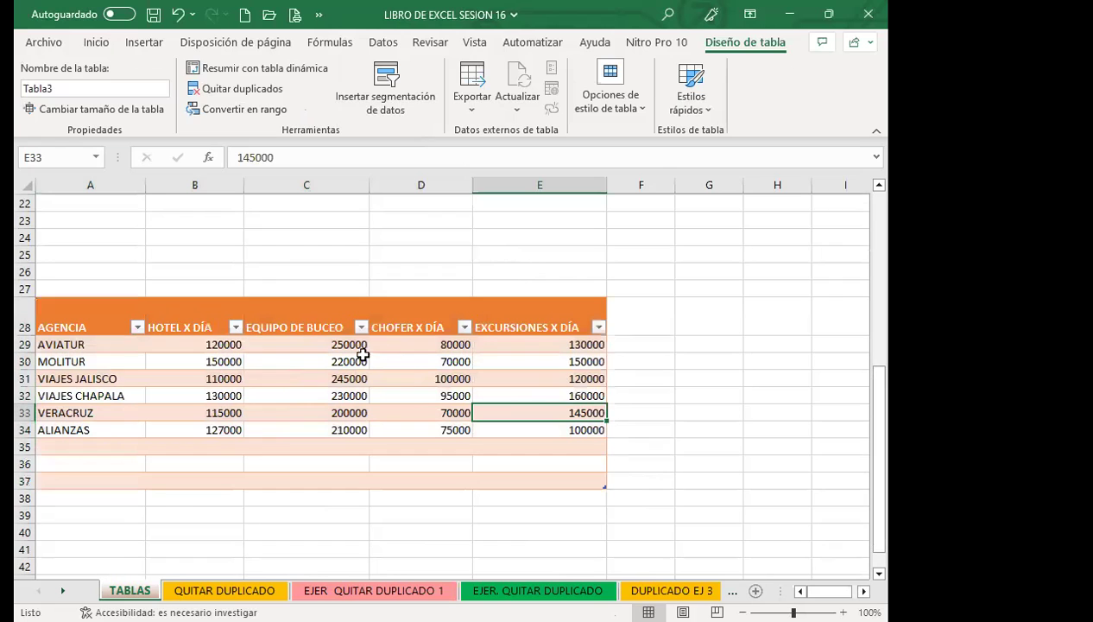
key(ctrl+shift+l)
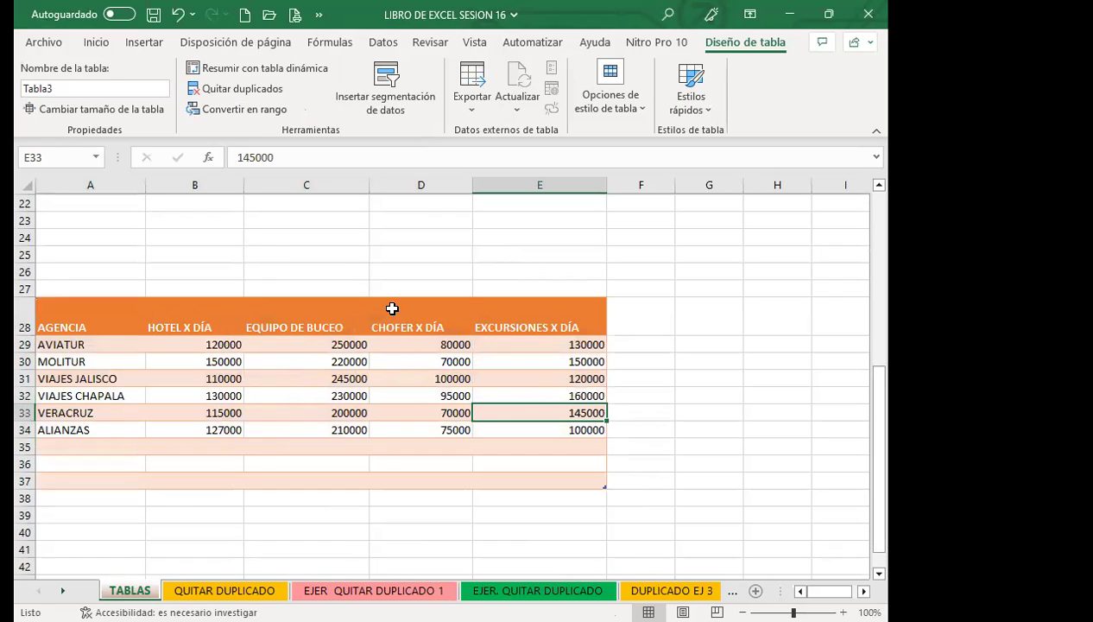
drag(42, 310, 520, 484)
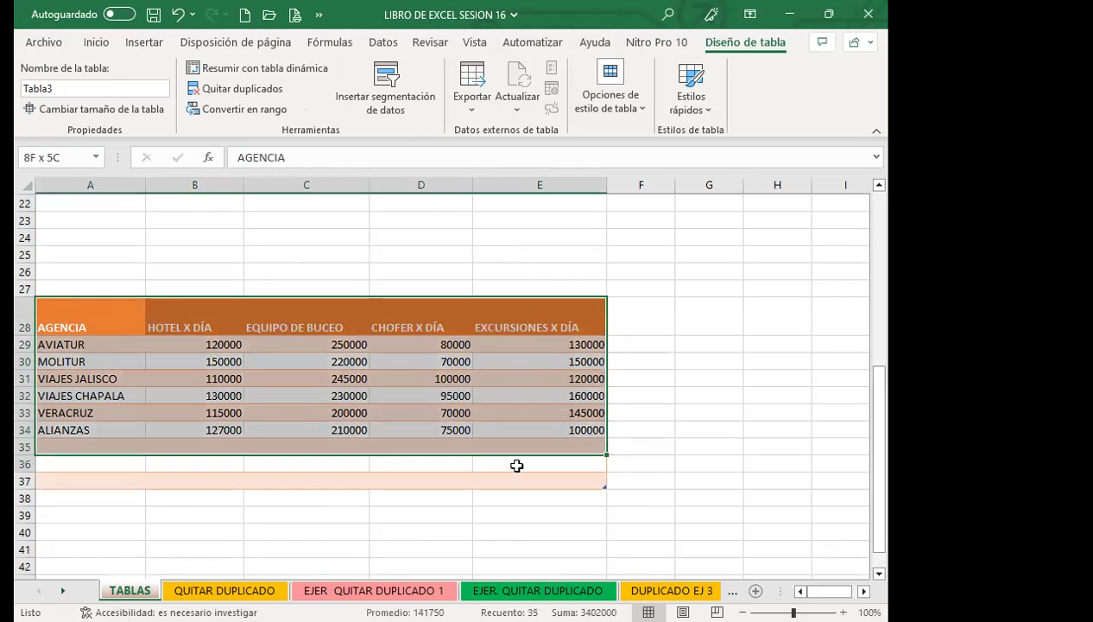
Step: Cancel Quitar duplicados, convert Tabla3 to a normal range, and clear its formats
click(238, 88)
click(586, 176)
click(244, 109)
click(419, 366)
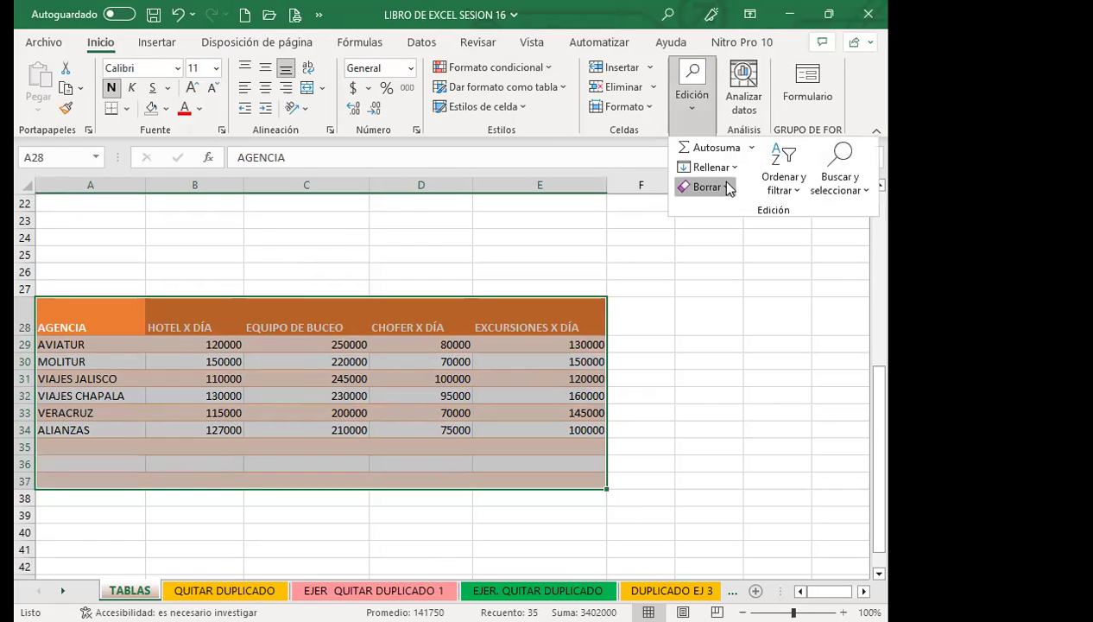
click(718, 180)
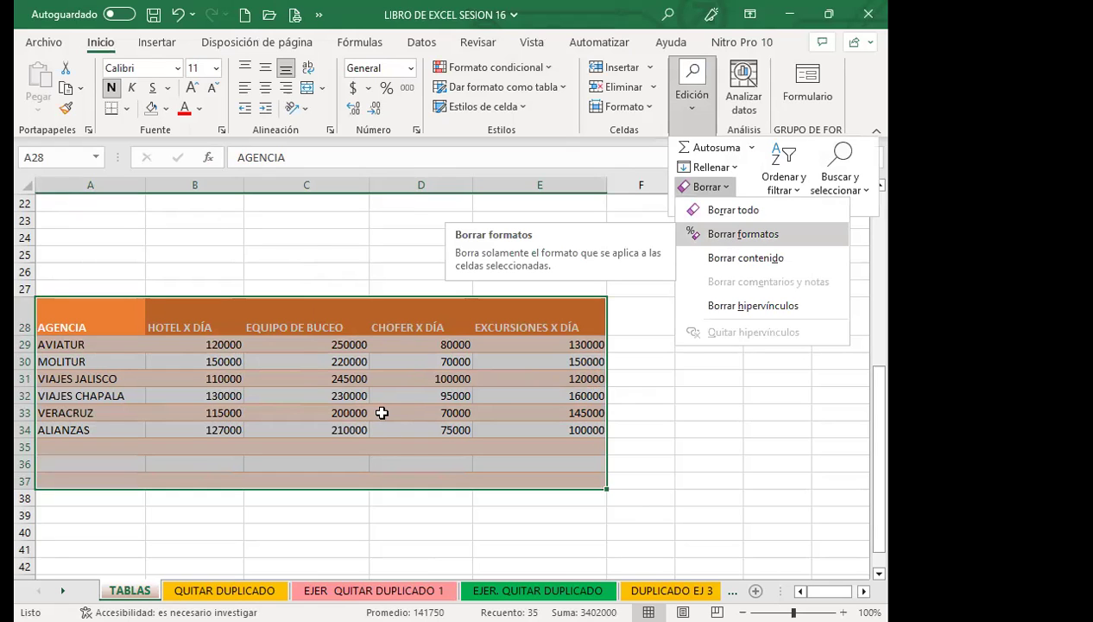
key(Return)
click(319, 393)
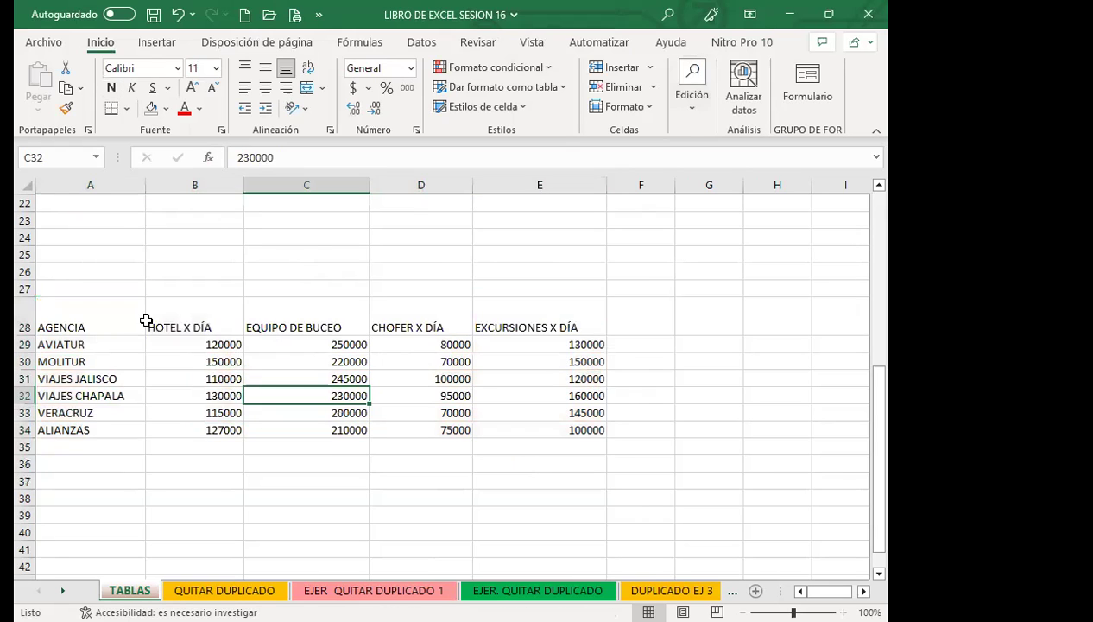
Step: Put full borders around every cell of the agency table A28:E34
drag(145, 321, 552, 425)
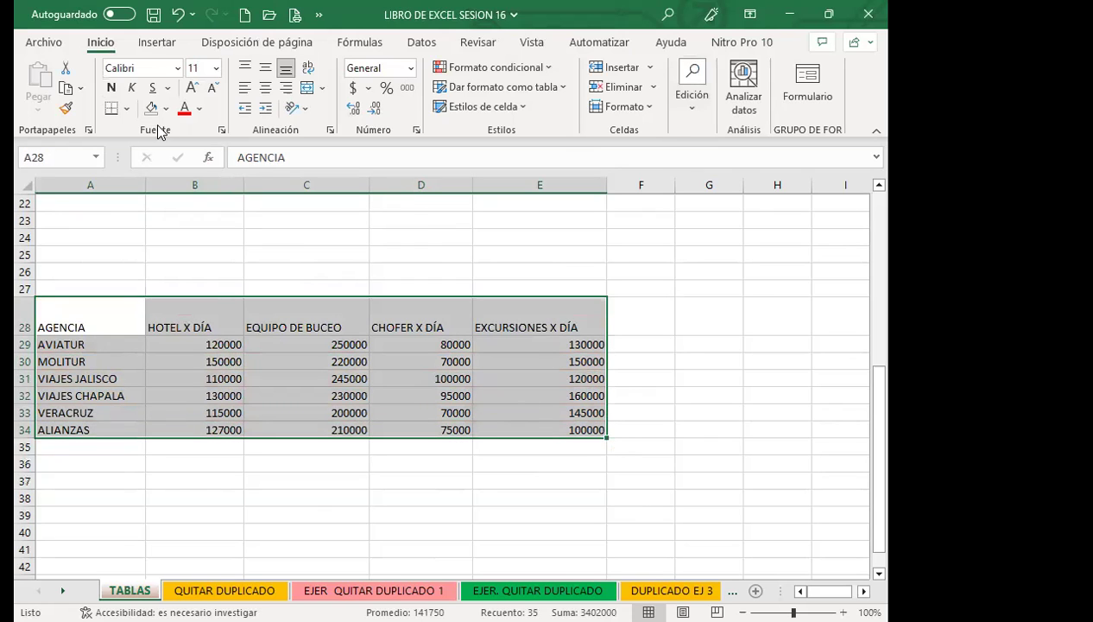
click(127, 108)
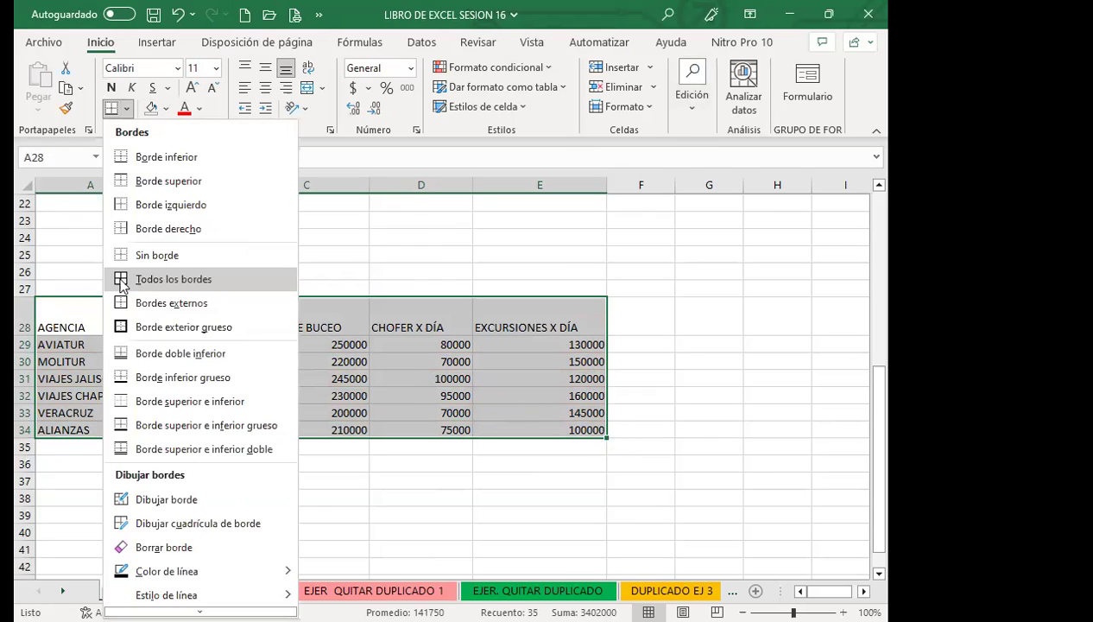
click(121, 281)
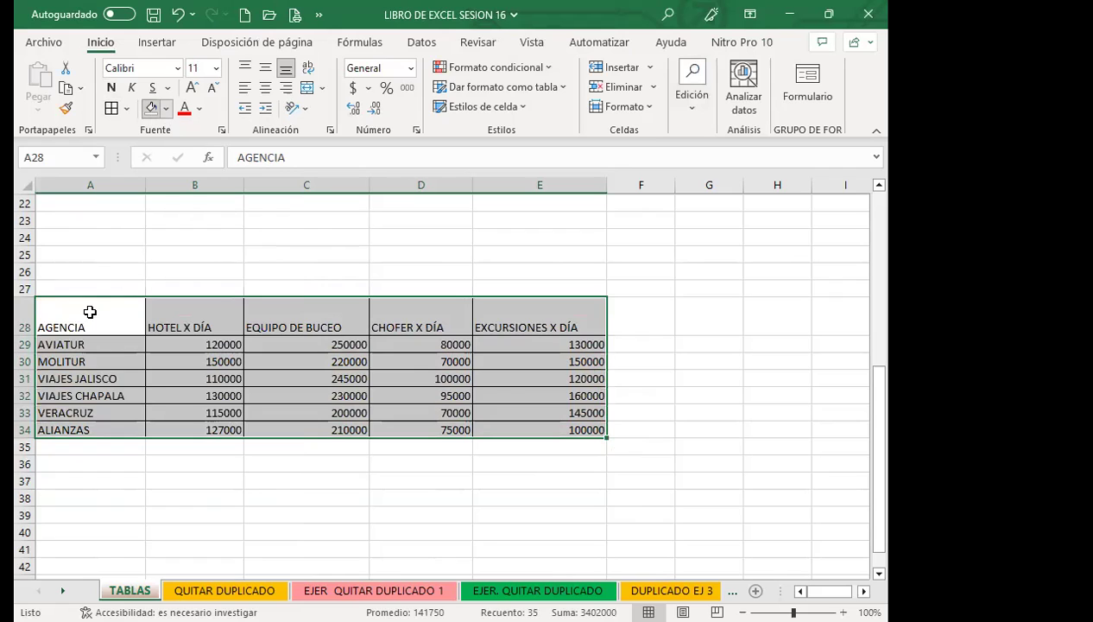
Step: Fill header row A28:E28 yellow, make it bold, and centre its labels horizontally and vertically
drag(89, 313, 531, 335)
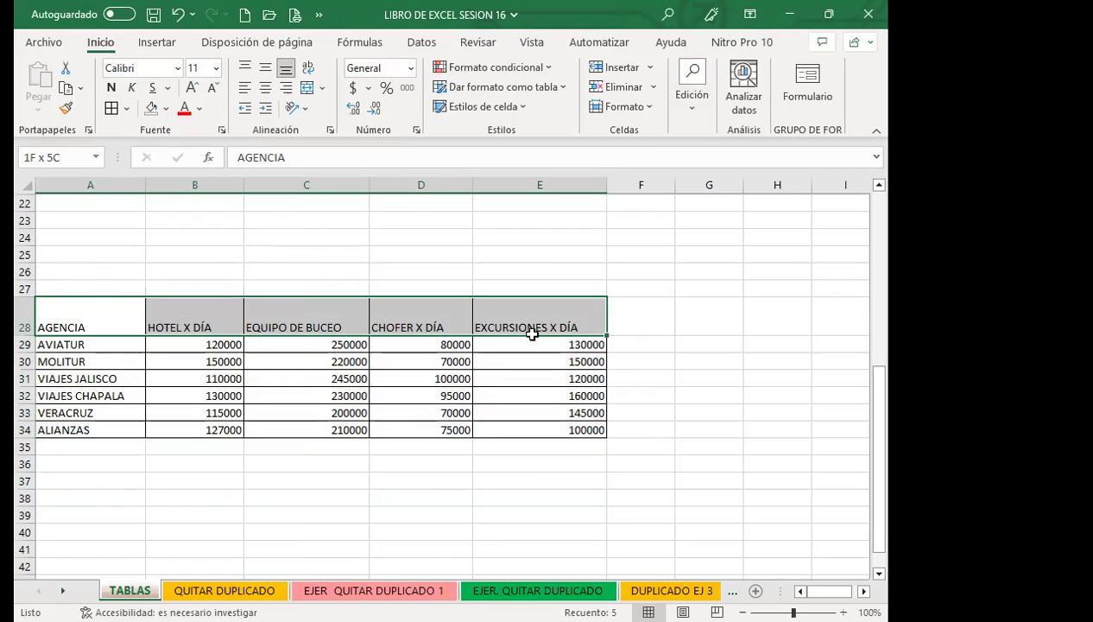
click(167, 109)
click(192, 266)
click(268, 87)
click(257, 42)
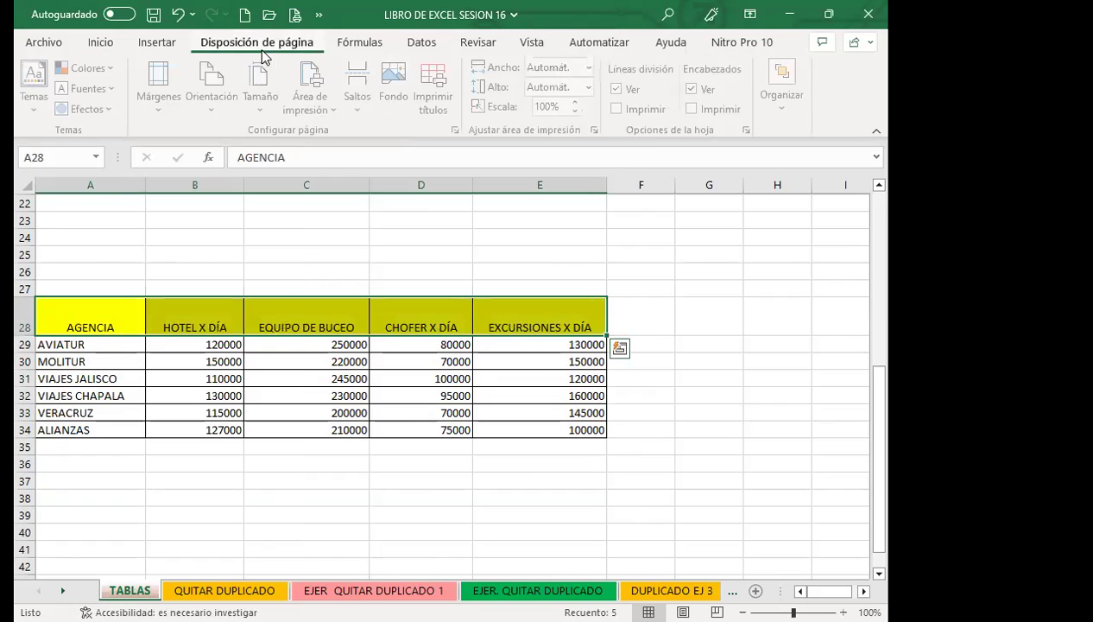
click(101, 42)
click(111, 87)
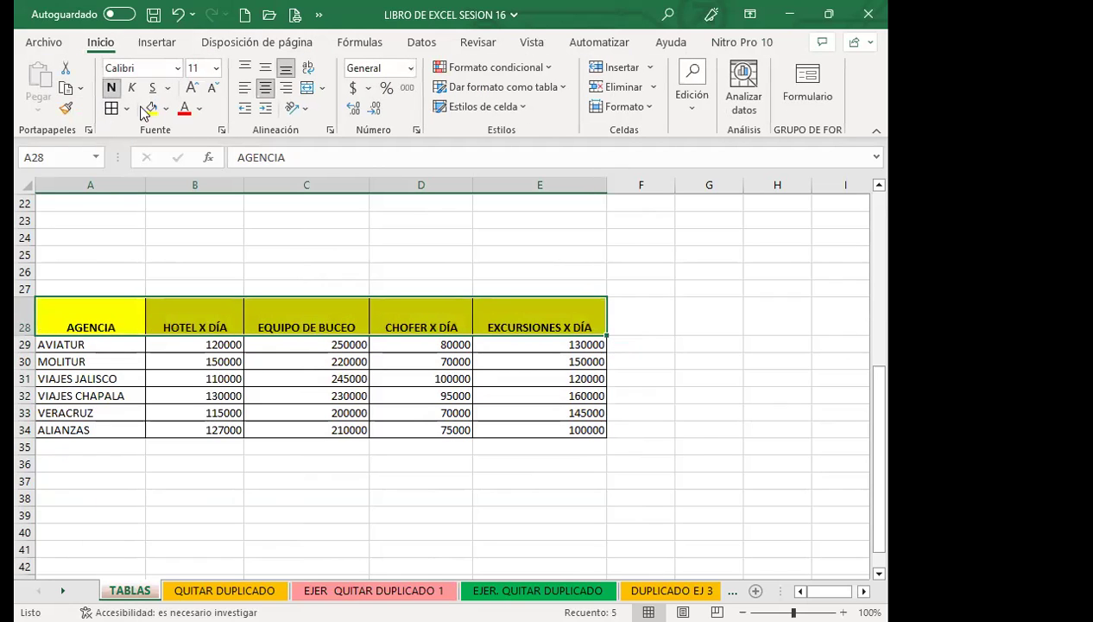
click(265, 67)
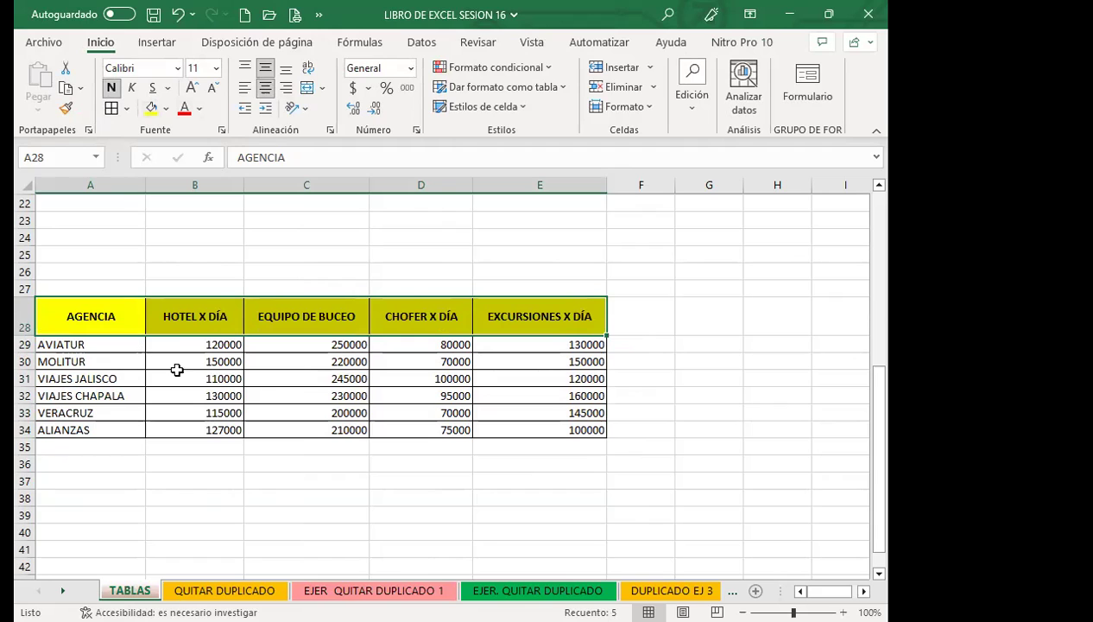
Step: Bold the agency data rows A29:E34 and show the amounts in dollar accounting format
drag(98, 343, 515, 426)
click(110, 87)
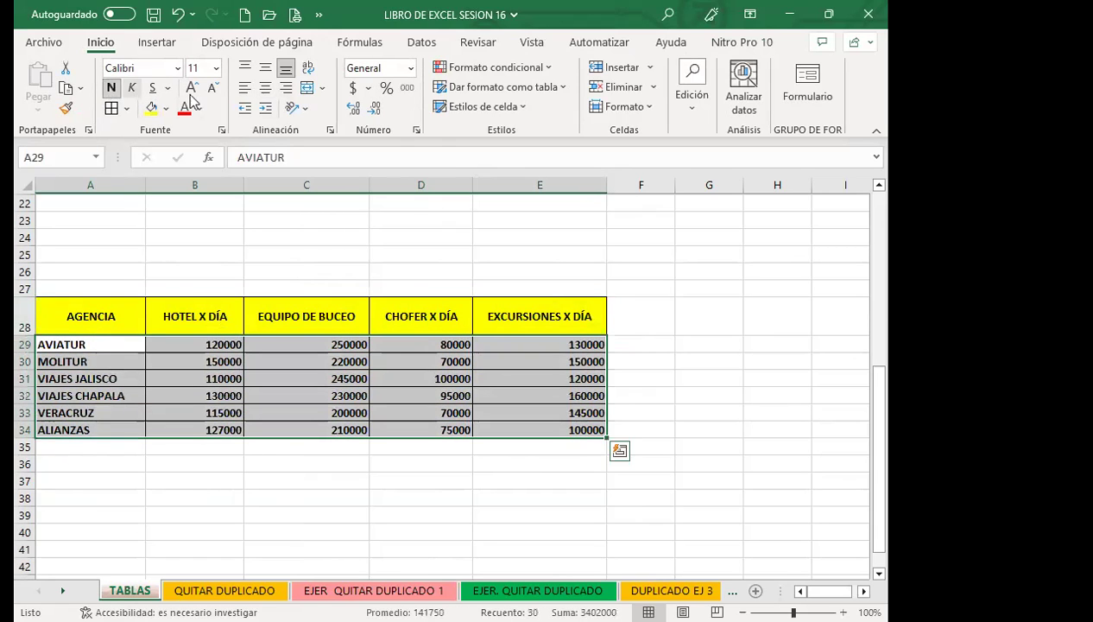
click(355, 90)
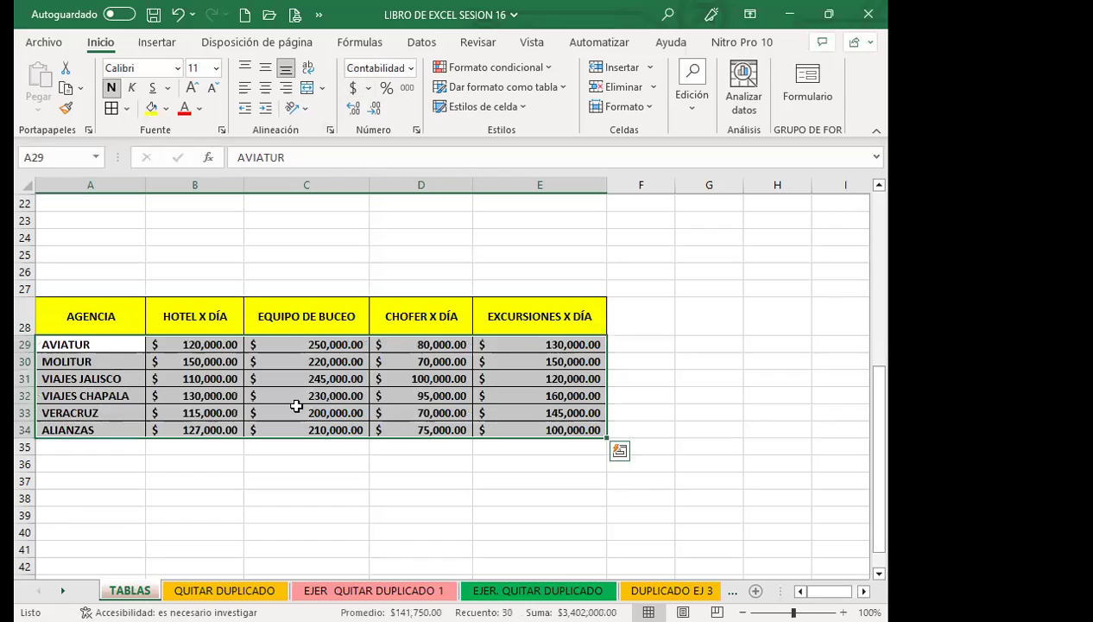
click(201, 363)
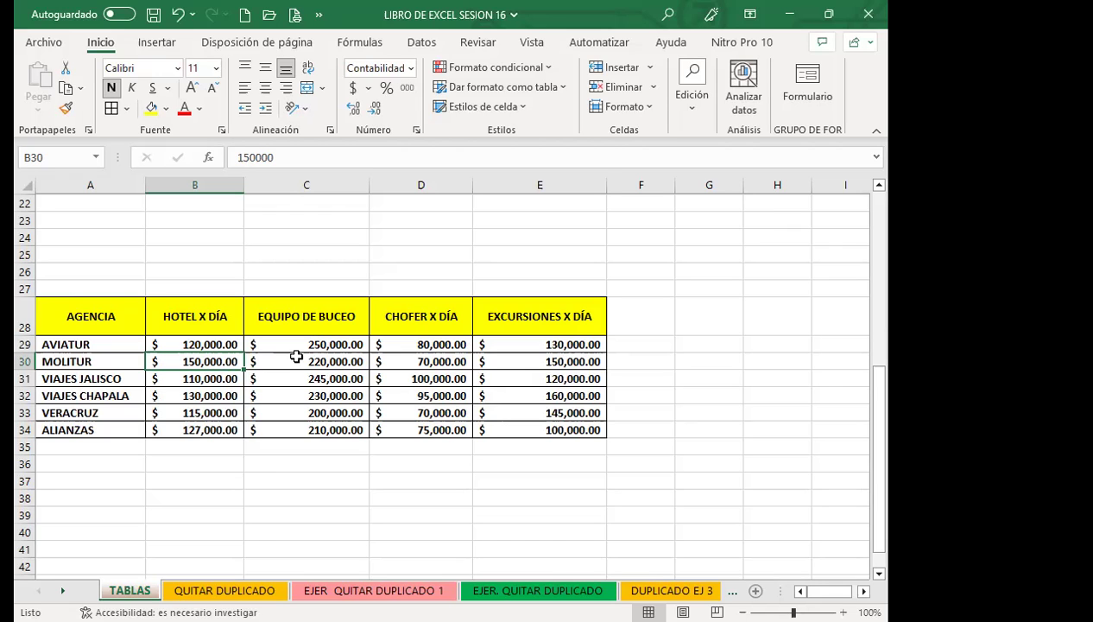
Step: Clear all formats from A28:E34 with Borrar formatos, then reselect the plain table
drag(86, 313, 554, 427)
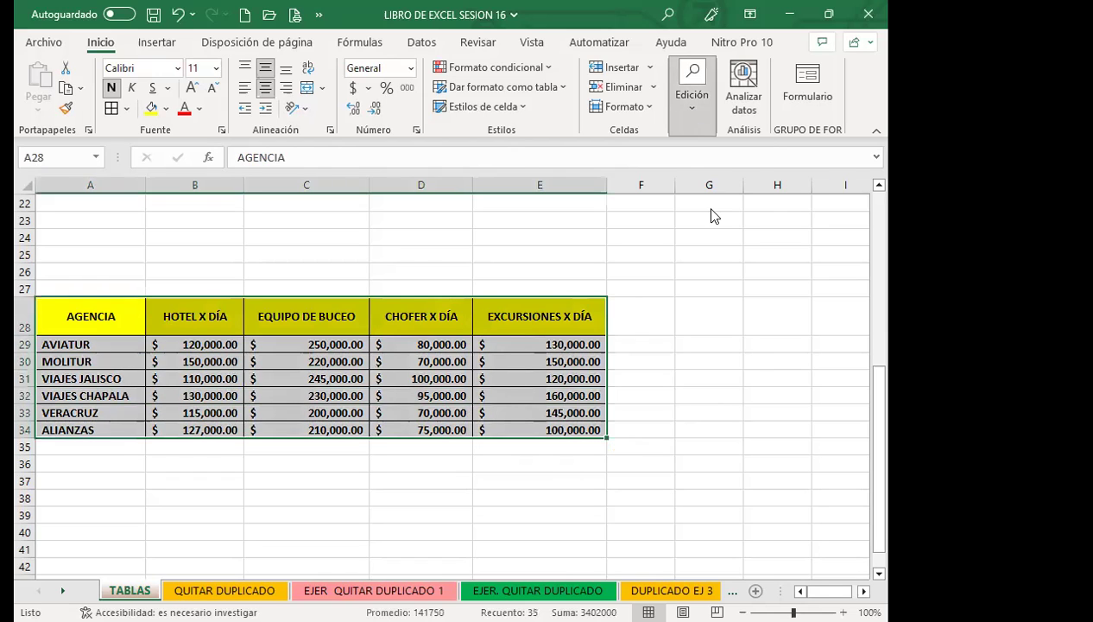
click(692, 95)
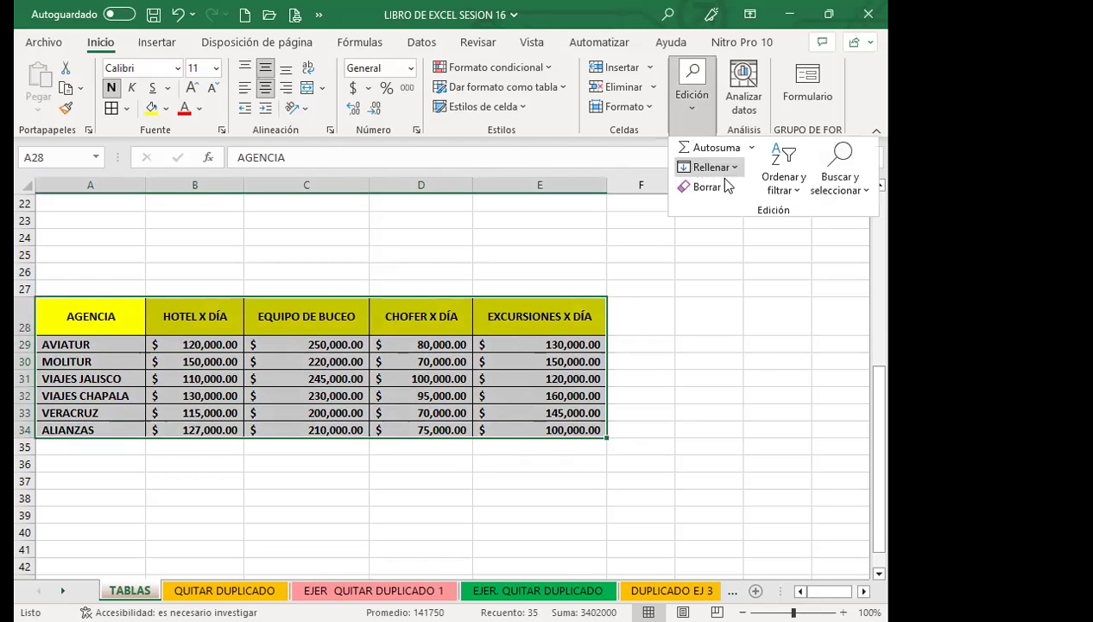
click(707, 186)
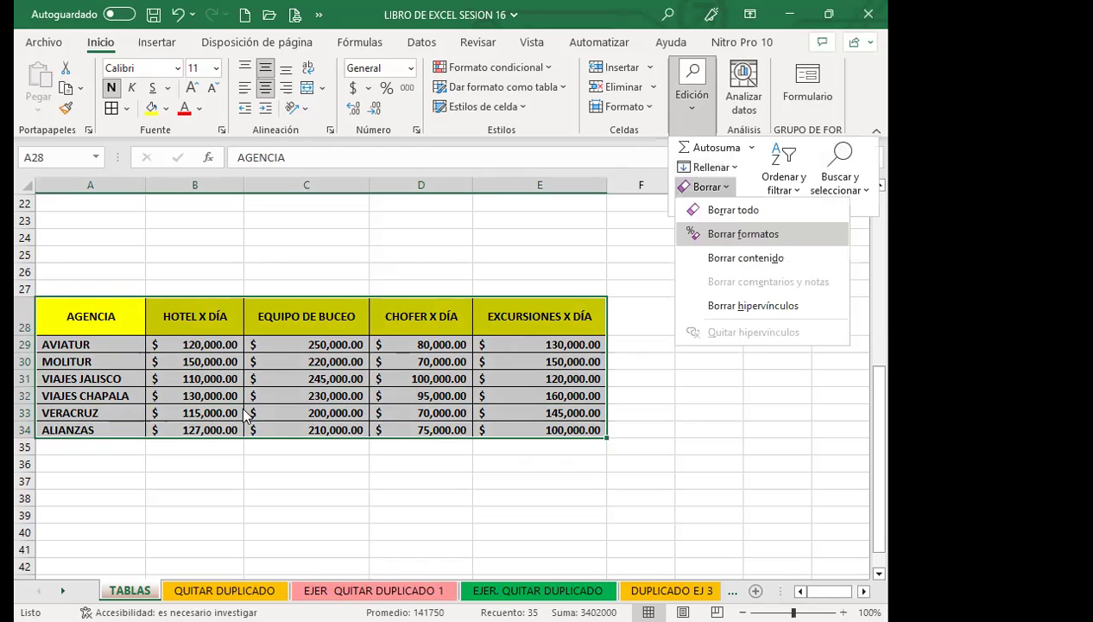
key(Return)
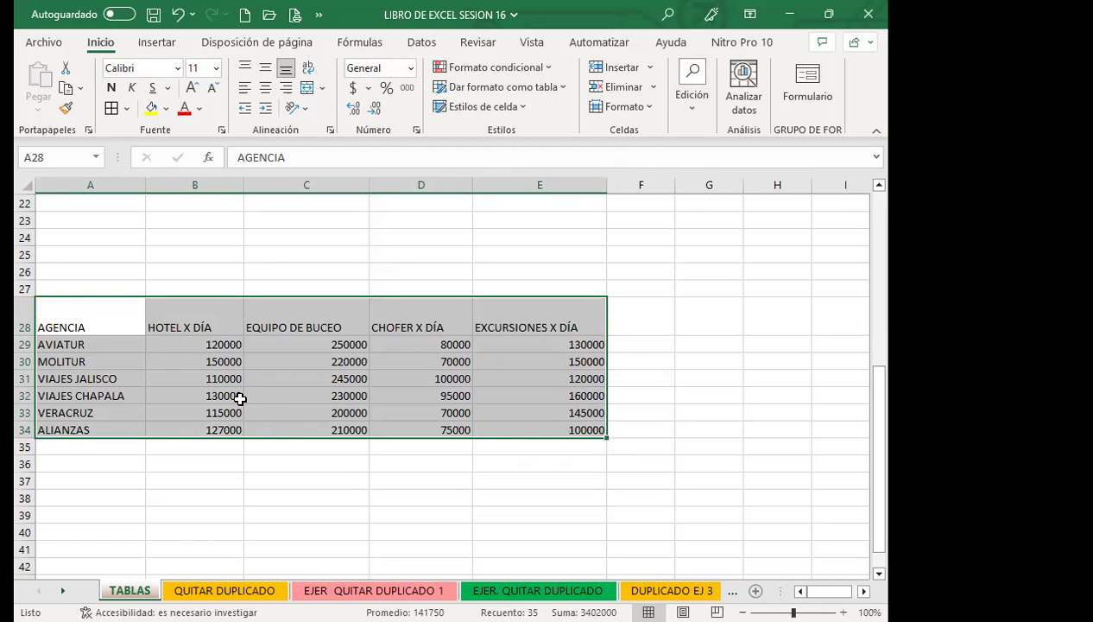
click(249, 476)
mouse_move(60, 326)
mouse_down()
mouse_move(542, 418)
mouse_move(540, 432)
mouse_up()
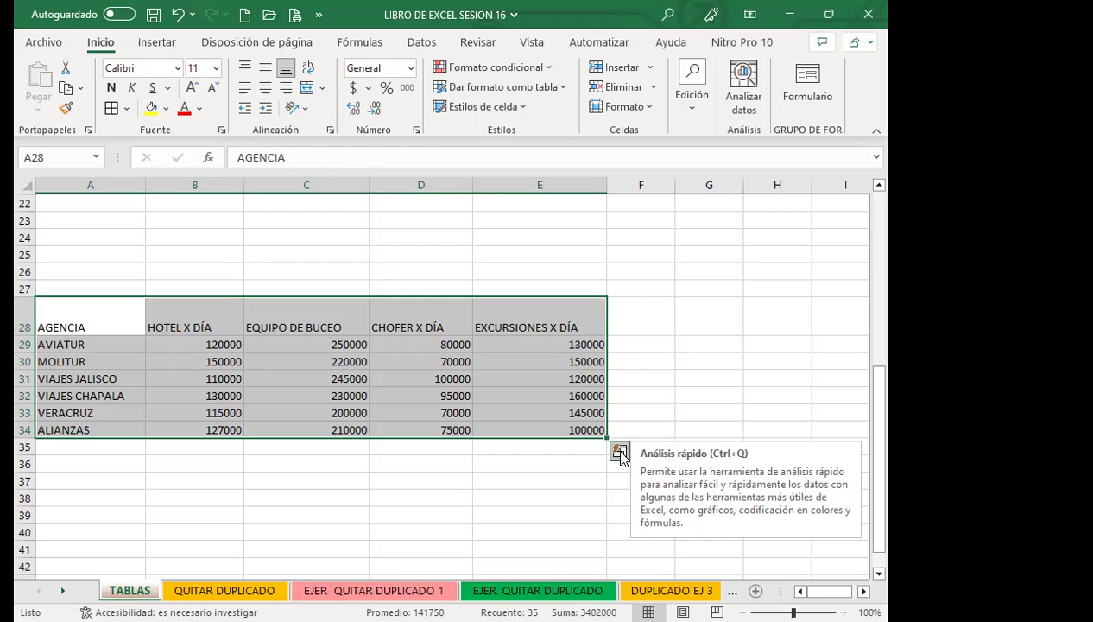
Step: Browse the Quick Analysis charts, totals, sparklines, formatting and table suggestions for A28:E34
click(621, 456)
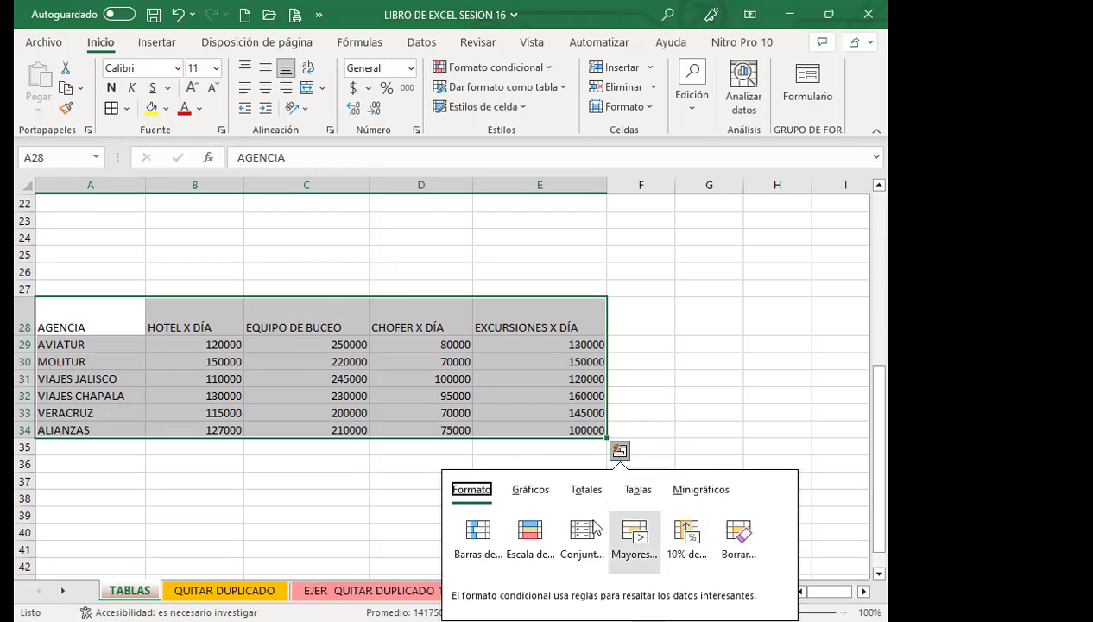
click(531, 489)
click(584, 490)
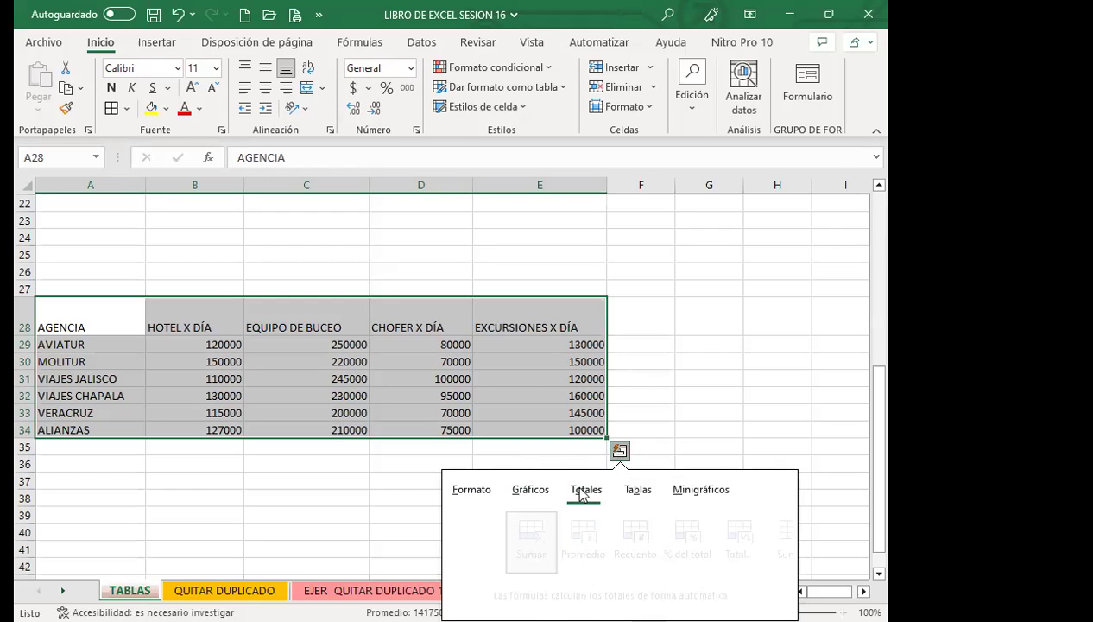
click(688, 491)
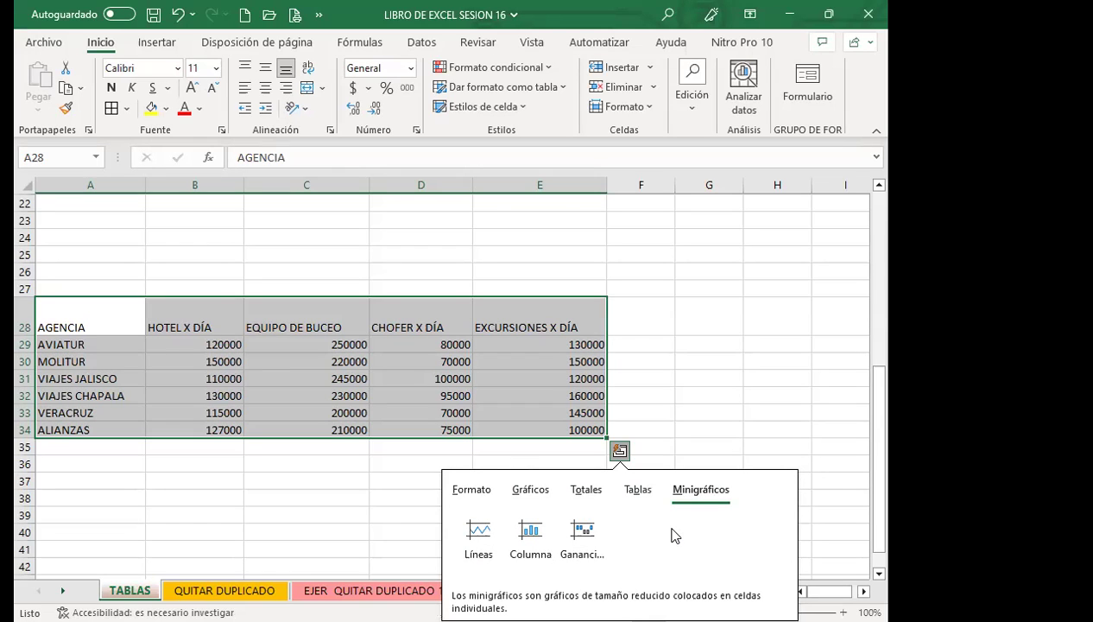
click(527, 492)
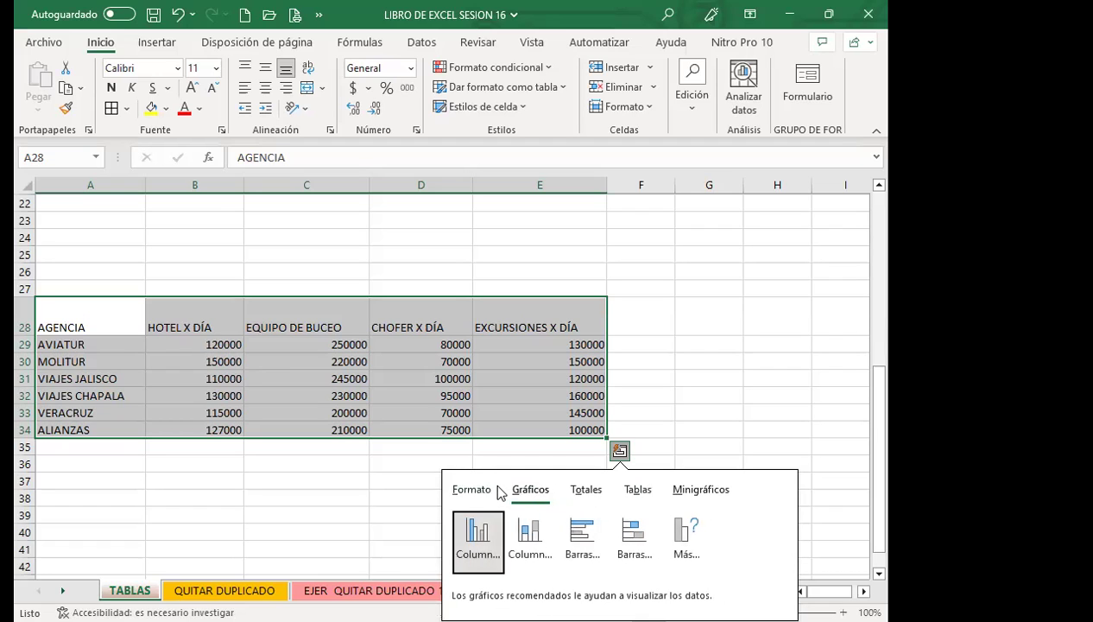
click(476, 493)
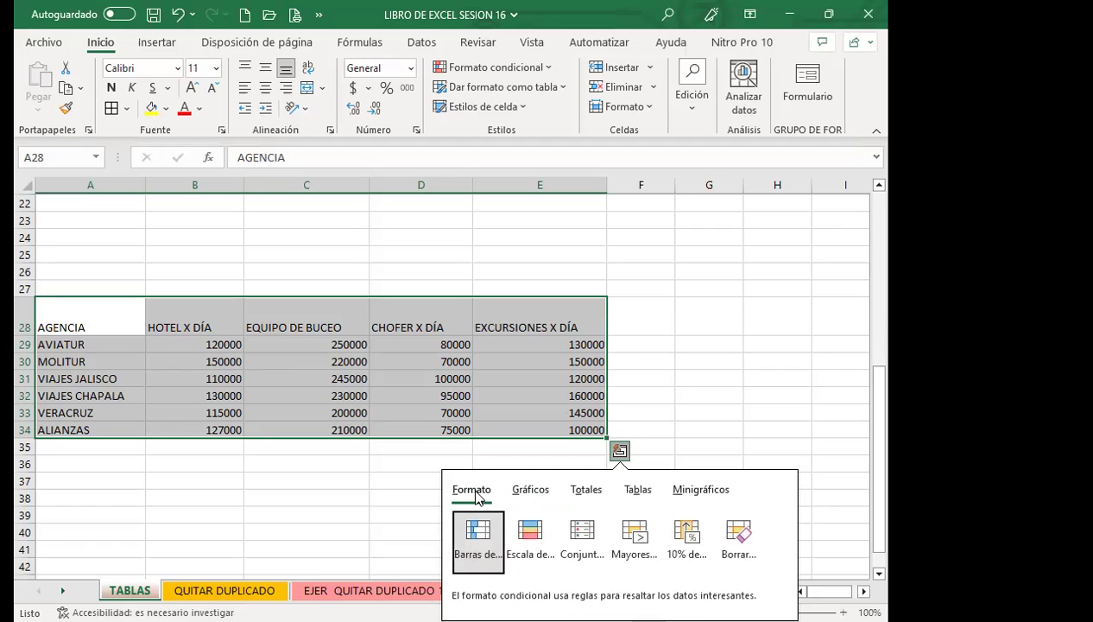
click(637, 492)
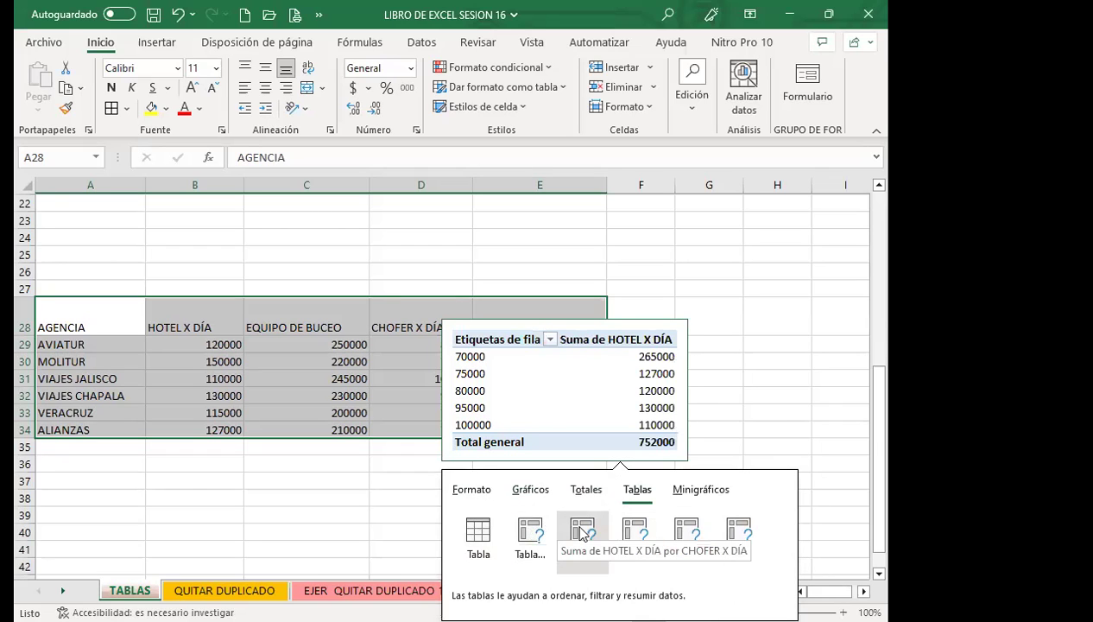
Step: Review the Insertar > Tablas choices, including pivot tables, for the agency data
click(157, 41)
click(39, 108)
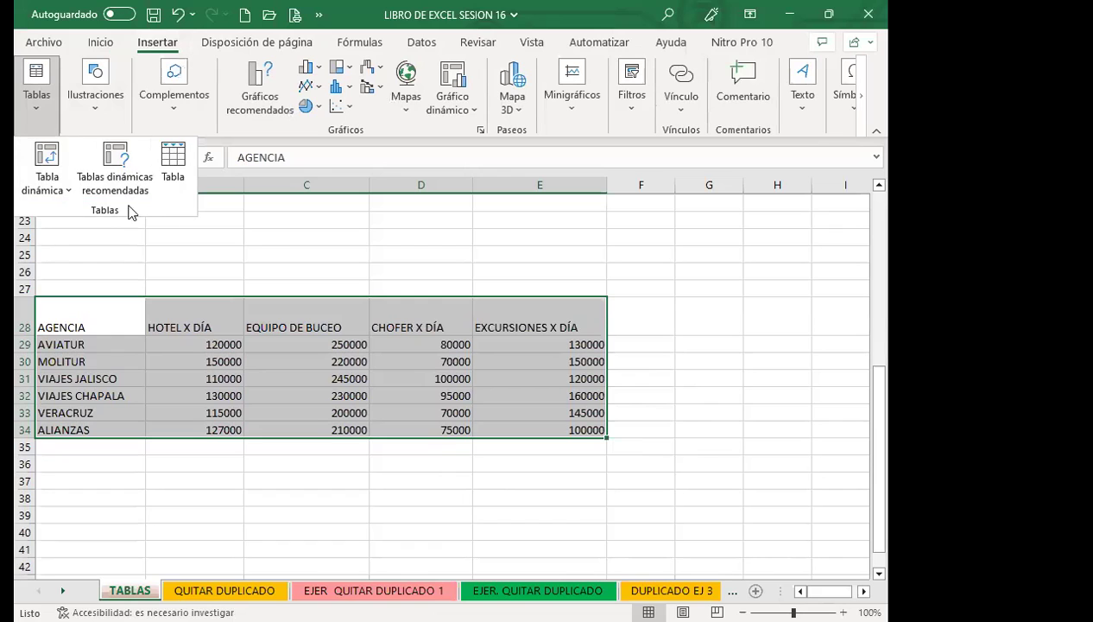
click(544, 415)
Step: Reopen Quick Analysis with Ctrl+Q and show its Tablas suggestions, including the pivot count preview
key(ctrl+q)
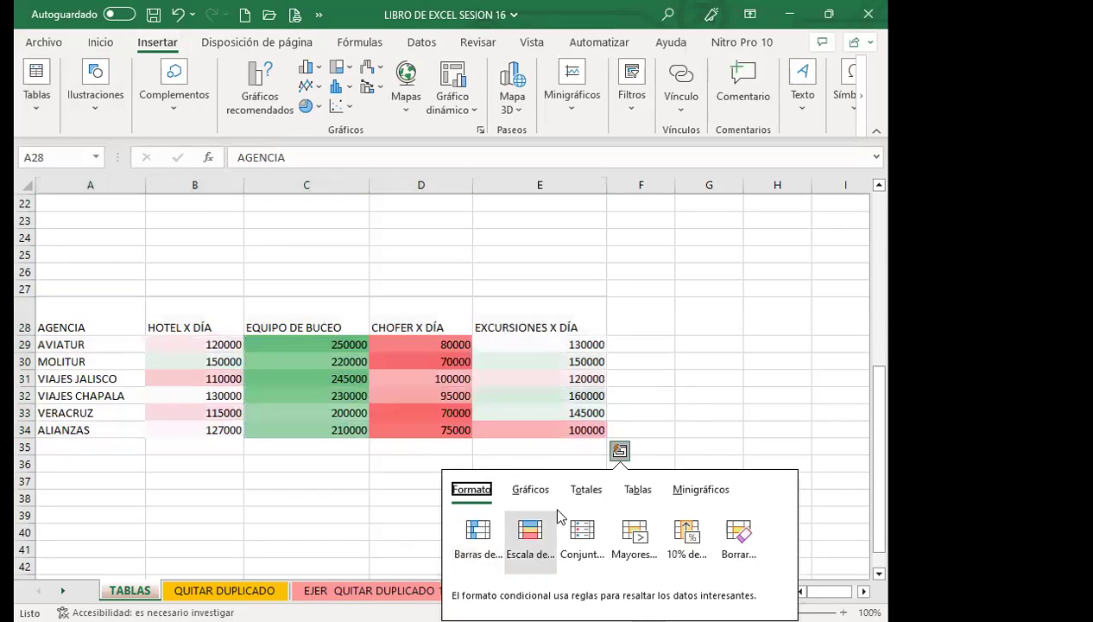
click(638, 489)
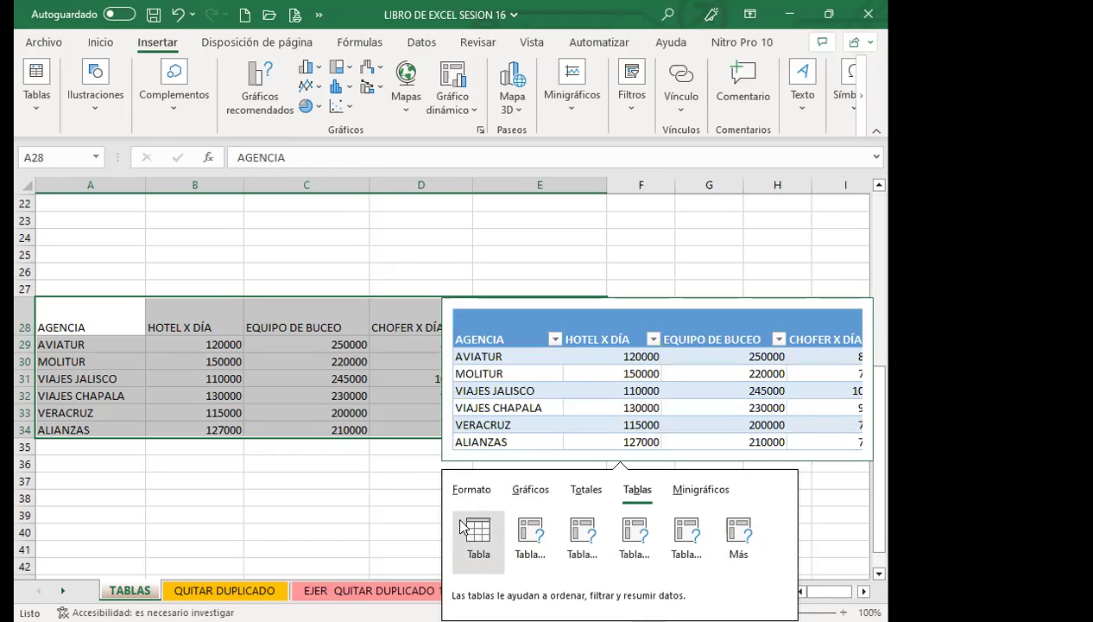
Step: Preview the agency data as a Tabla with filter buttons on the headers
mouse_move(478, 539)
click(464, 535)
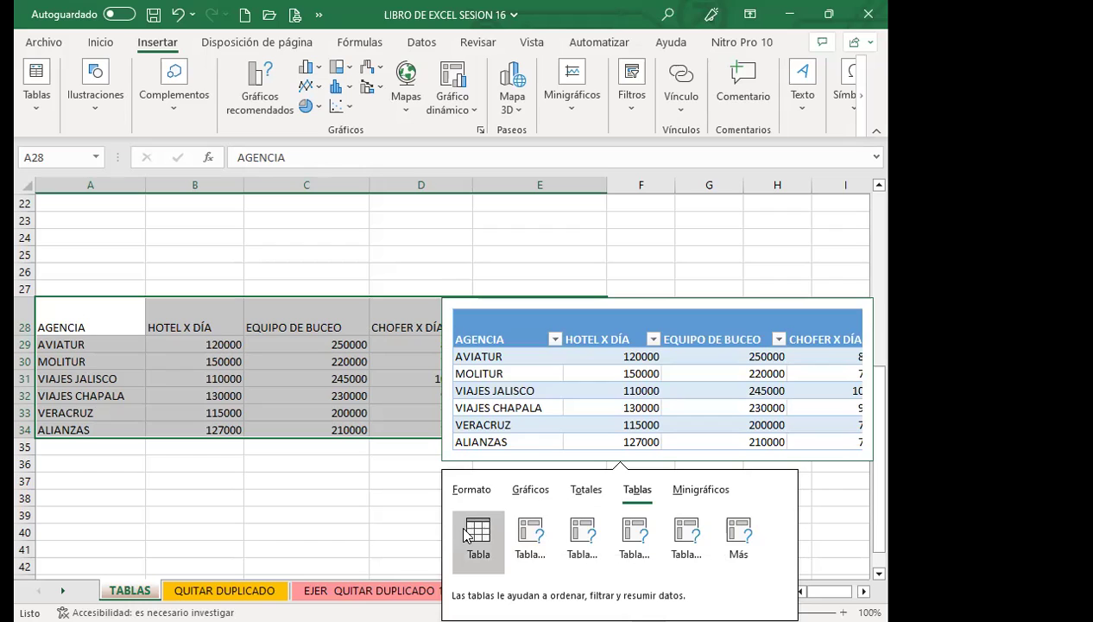
Step: Convert A28:E34 into a blue-banded table and name it EJERCICIO3
click(465, 535)
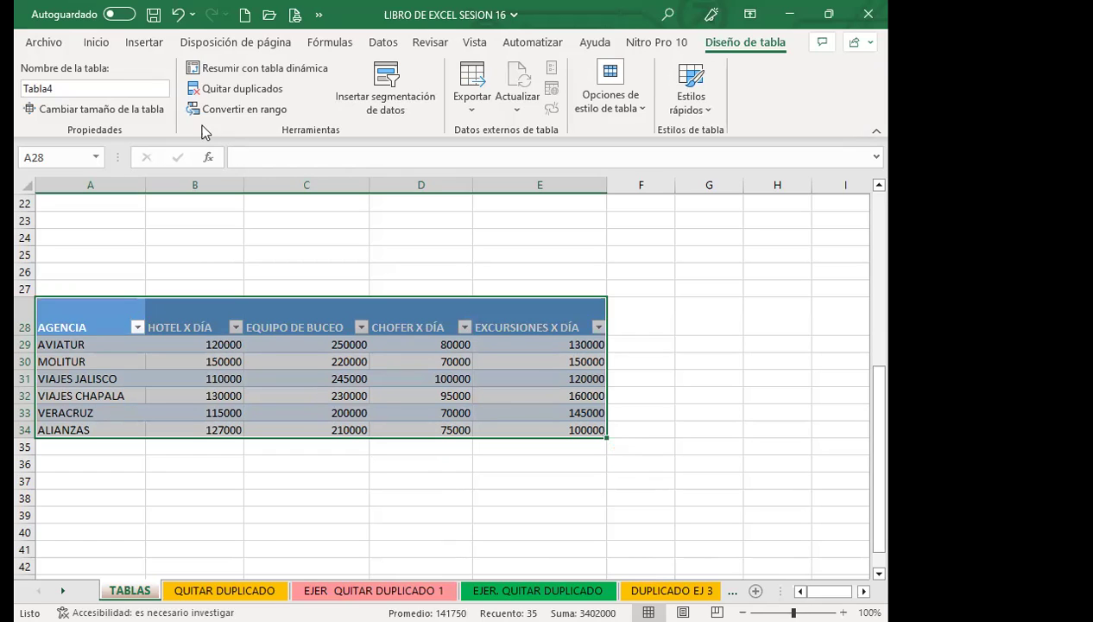
click(78, 88)
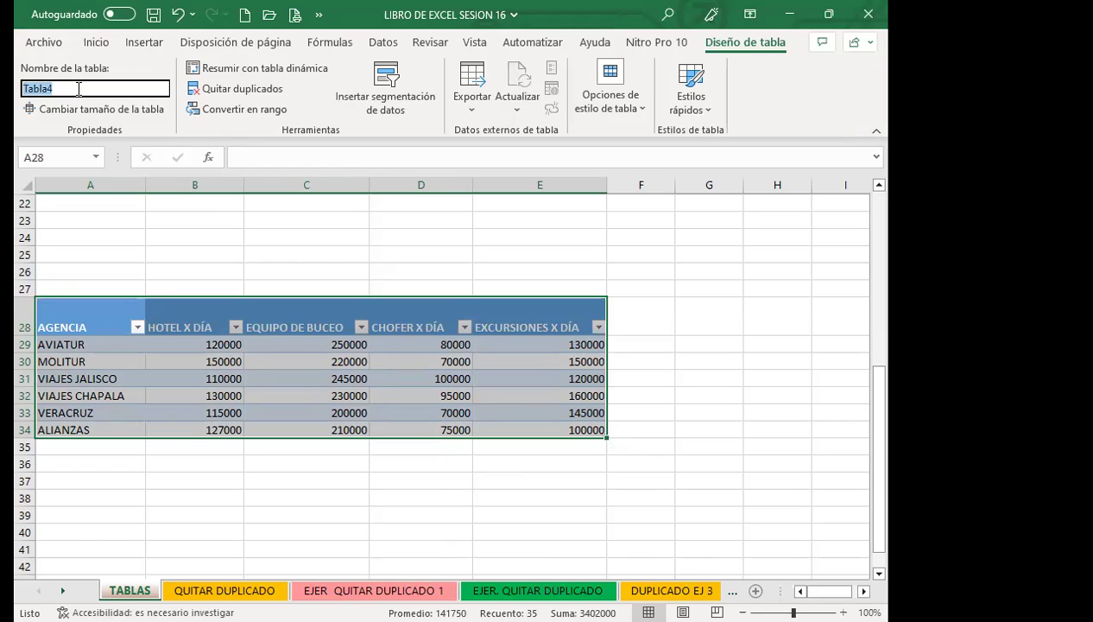
text(EJERCICIO 3)
key(BackSpace)
text(3)
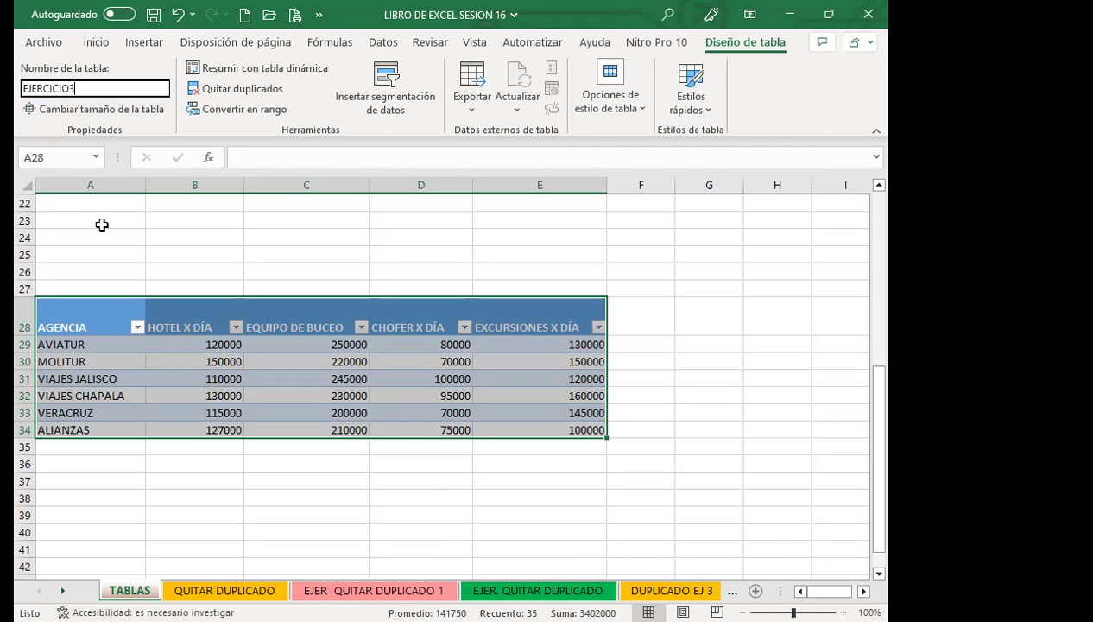
click(102, 224)
click(107, 319)
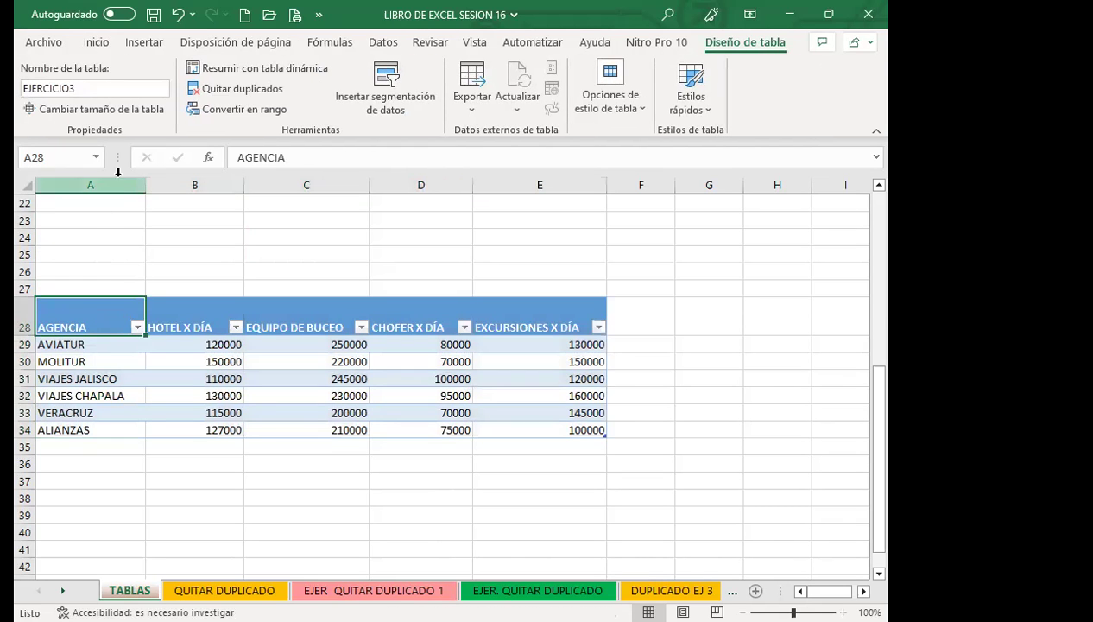
click(95, 110)
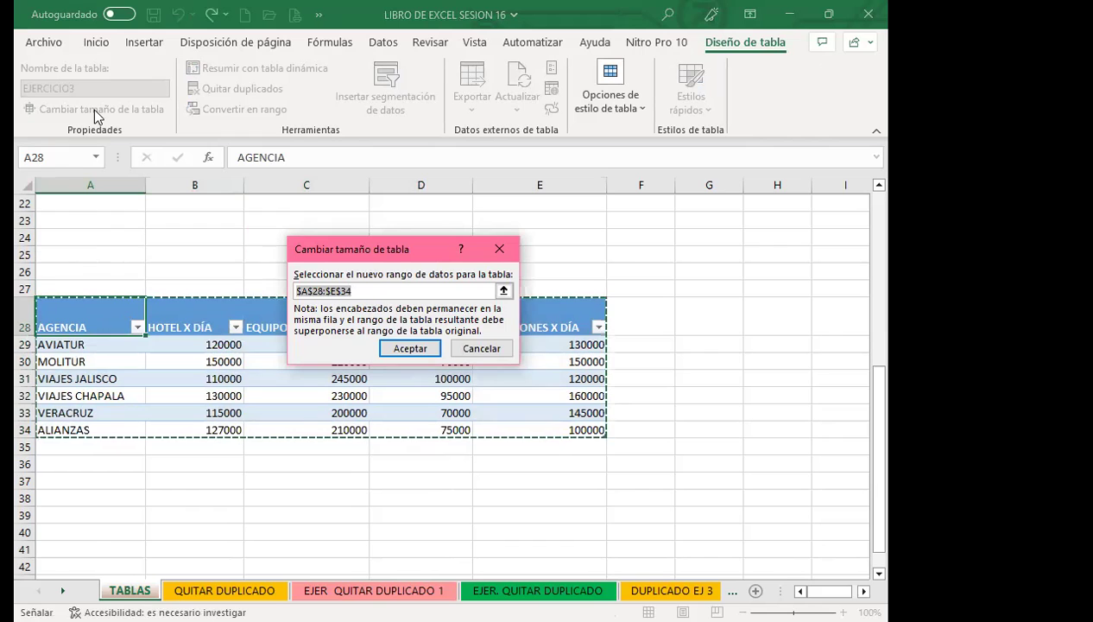
Step: Keep the EJERCICIO3 table range at $A$28:$E$34 and select the EQUIPO DE BUCEO header
click(430, 350)
click(430, 345)
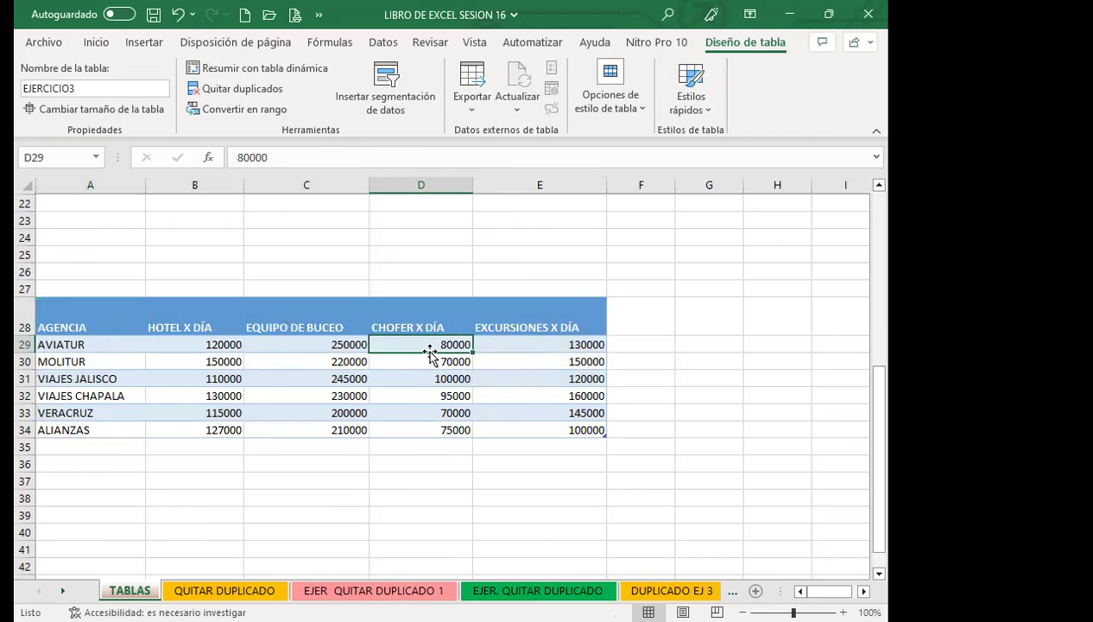
click(304, 330)
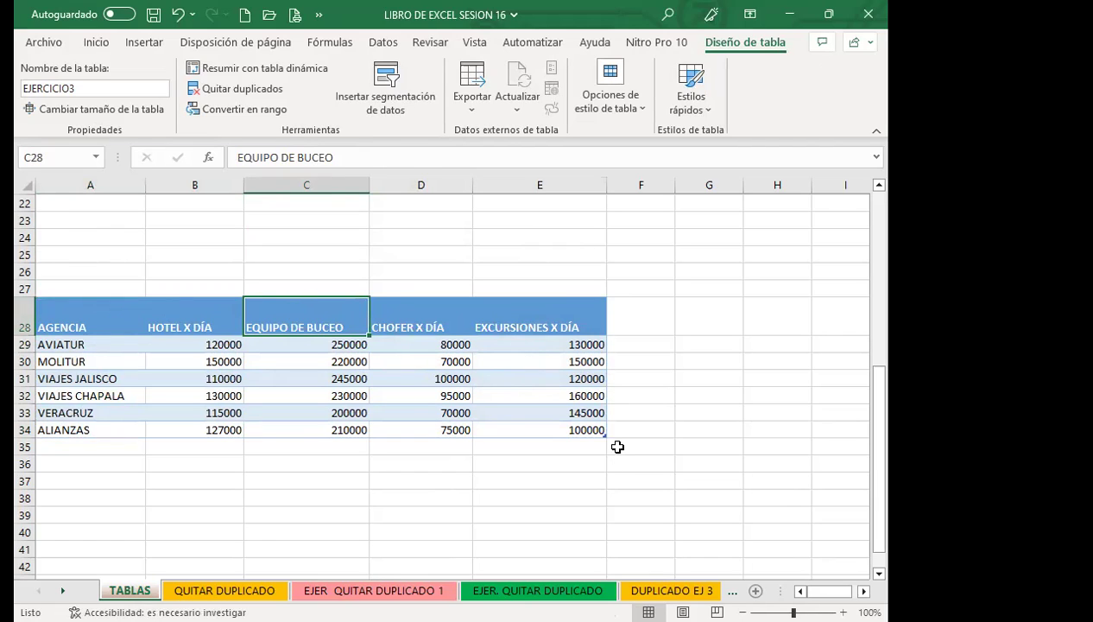
drag(605, 432, 591, 529)
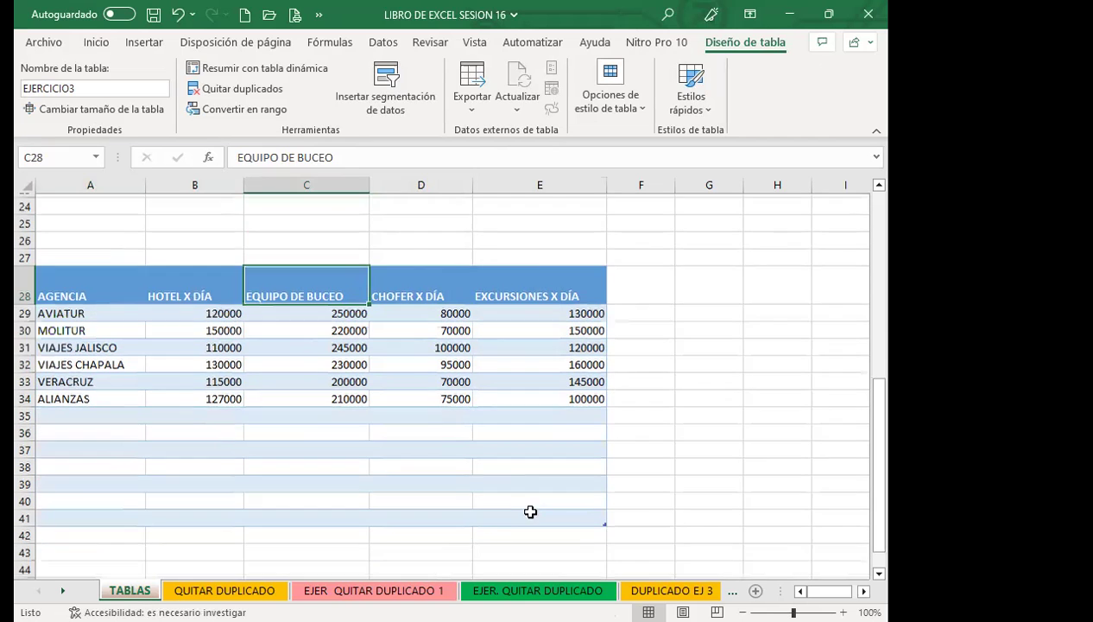
scroll(519, 518, down, 1)
click(459, 529)
scroll(518, 493, down, 1)
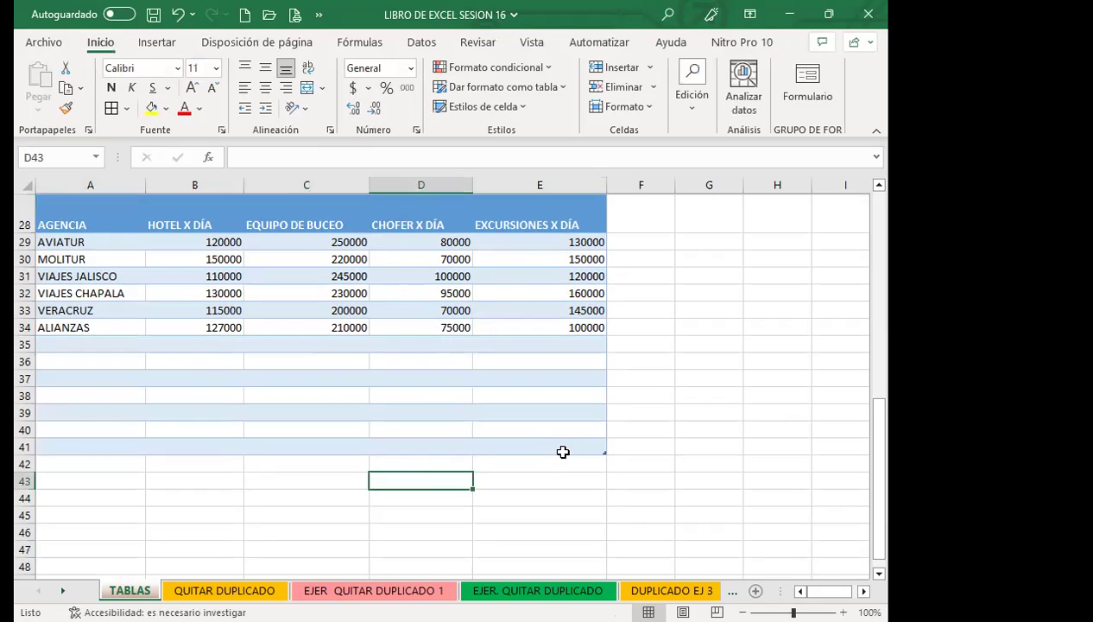
click(578, 448)
click(542, 408)
drag(603, 450, 603, 527)
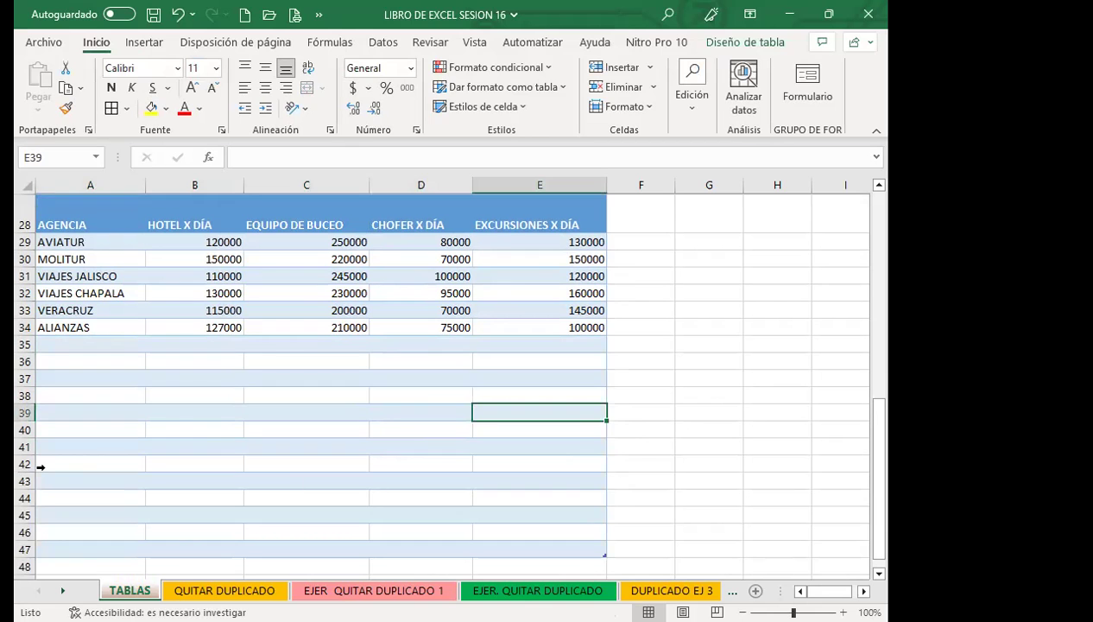
scroll(224, 484, down, 2)
scroll(259, 496, up, 3)
scroll(285, 473, up, 2)
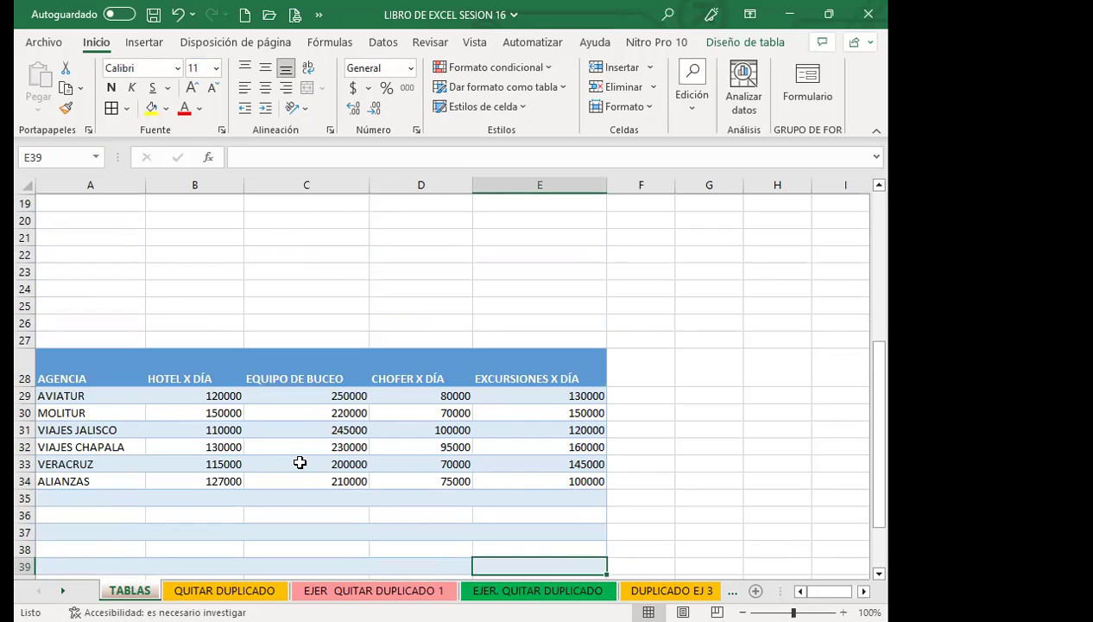
scroll(216, 362, up, 4)
scroll(210, 345, up, 2)
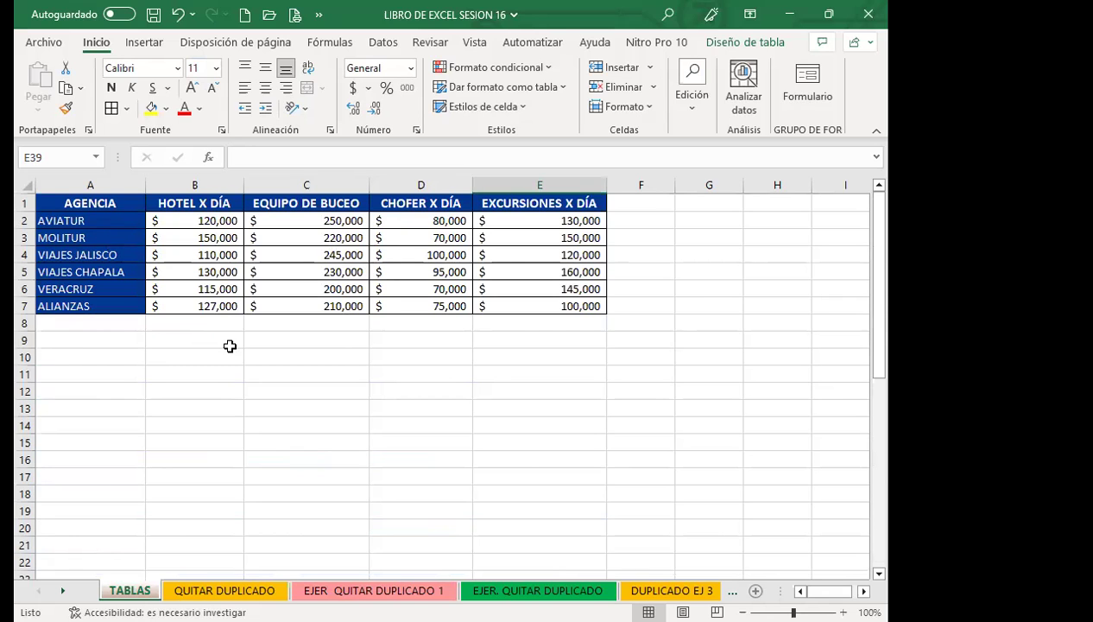
scroll(273, 398, down, 4)
scroll(259, 406, down, 3)
click(171, 398)
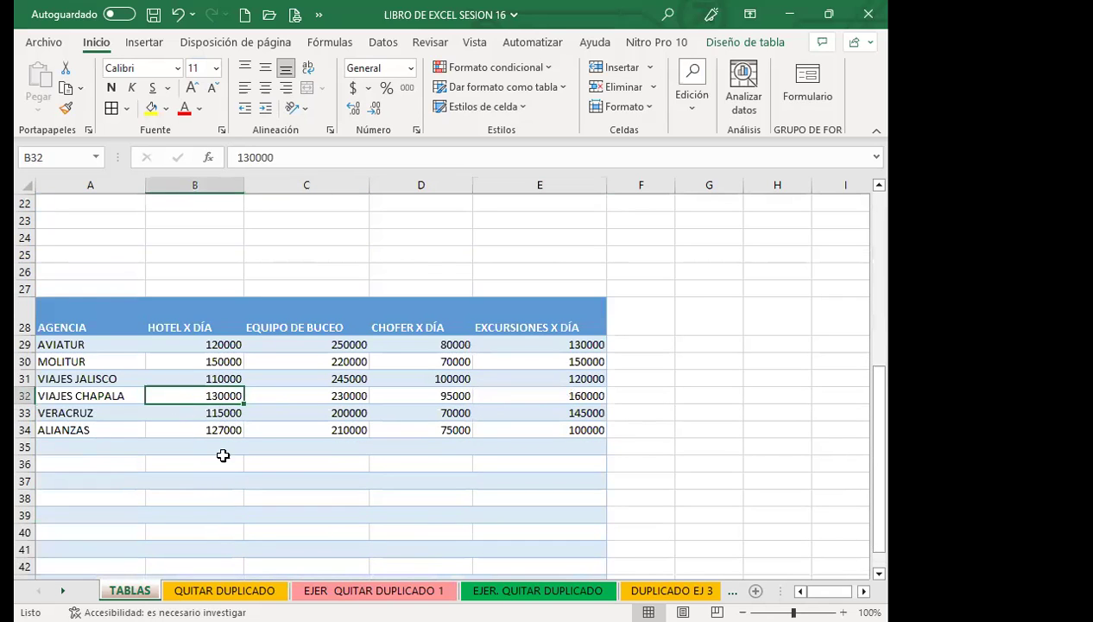
scroll(245, 460, down, 1)
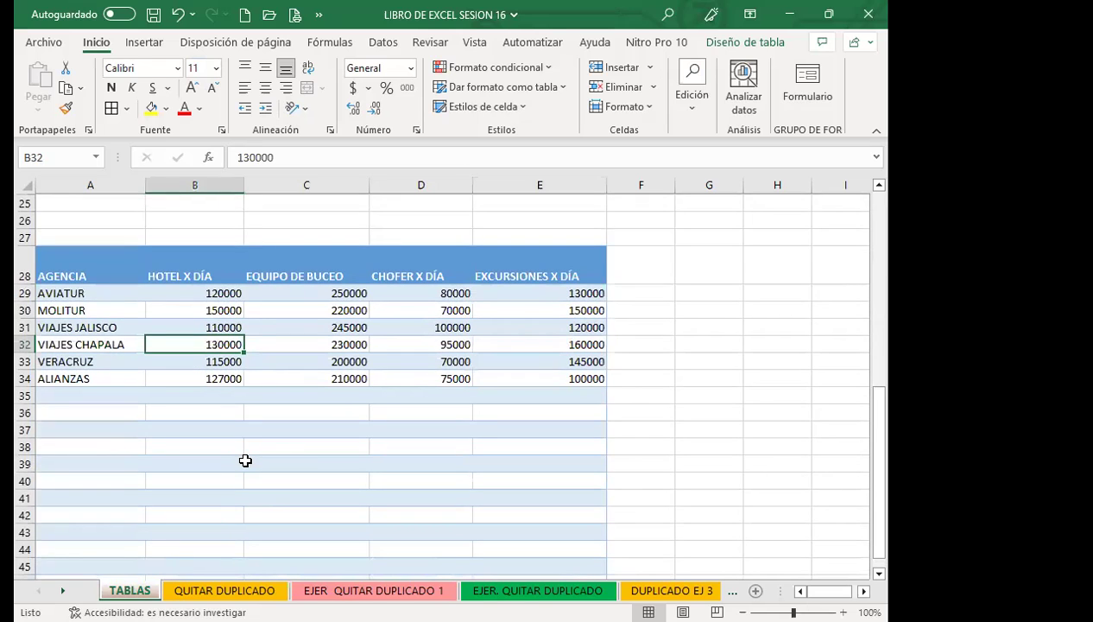
click(239, 431)
click(294, 423)
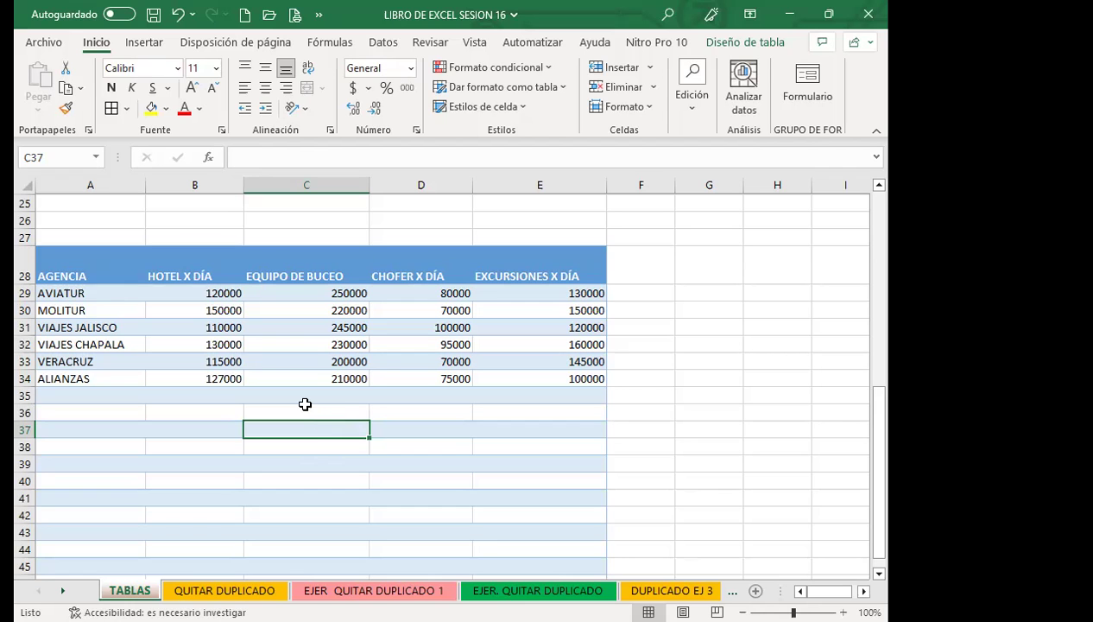
scroll(303, 405, down, 2)
scroll(254, 426, down, 1)
scroll(245, 471, up, 3)
scroll(284, 488, up, 2)
click(284, 475)
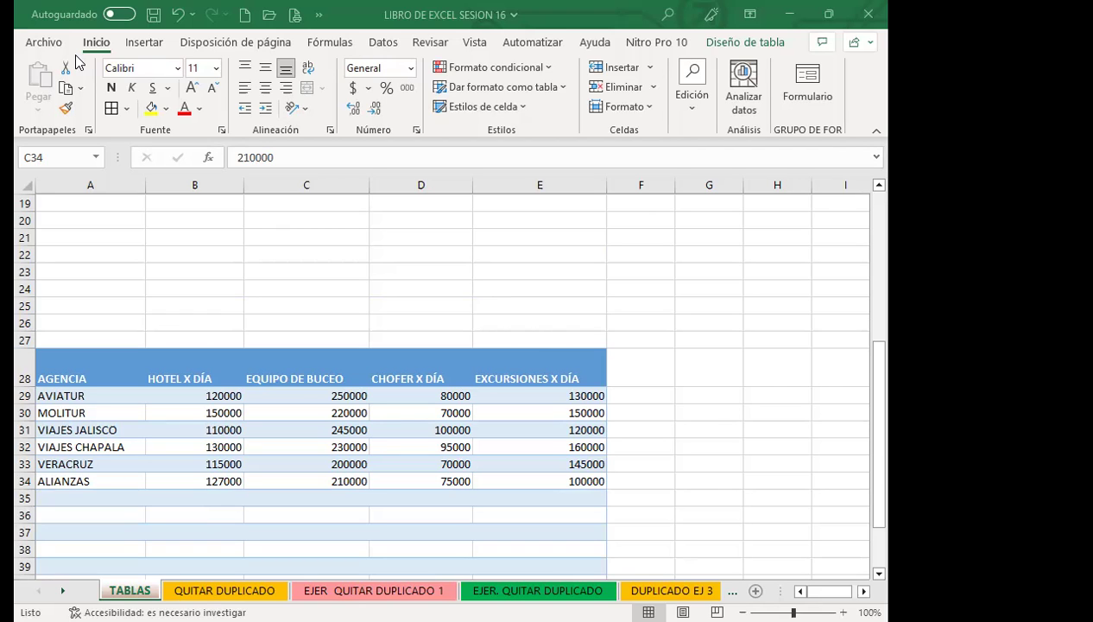
Step: Select the second agency table as A28:E47, including its empty rows
click(419, 367)
scroll(420, 367, down, 2)
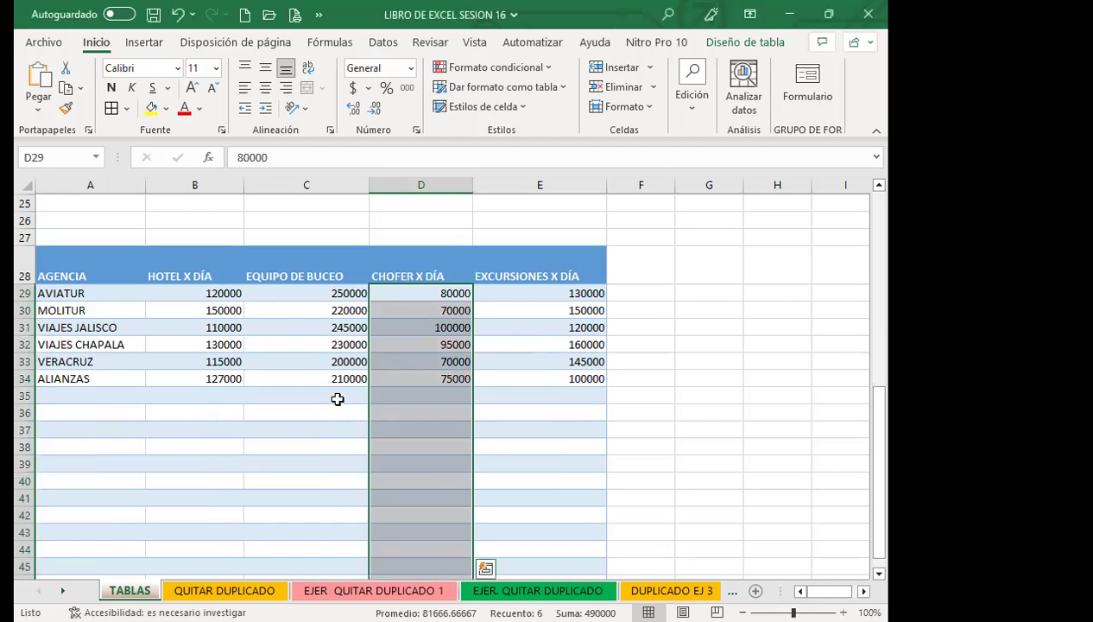
drag(334, 396, 305, 381)
click(377, 397)
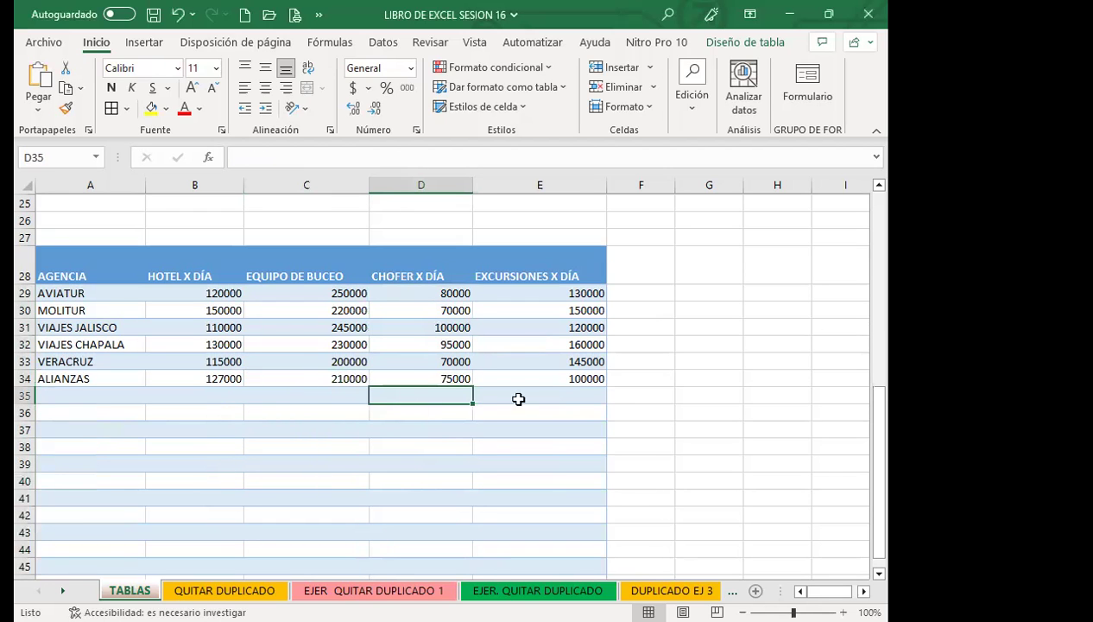
scroll(610, 404, down, 2)
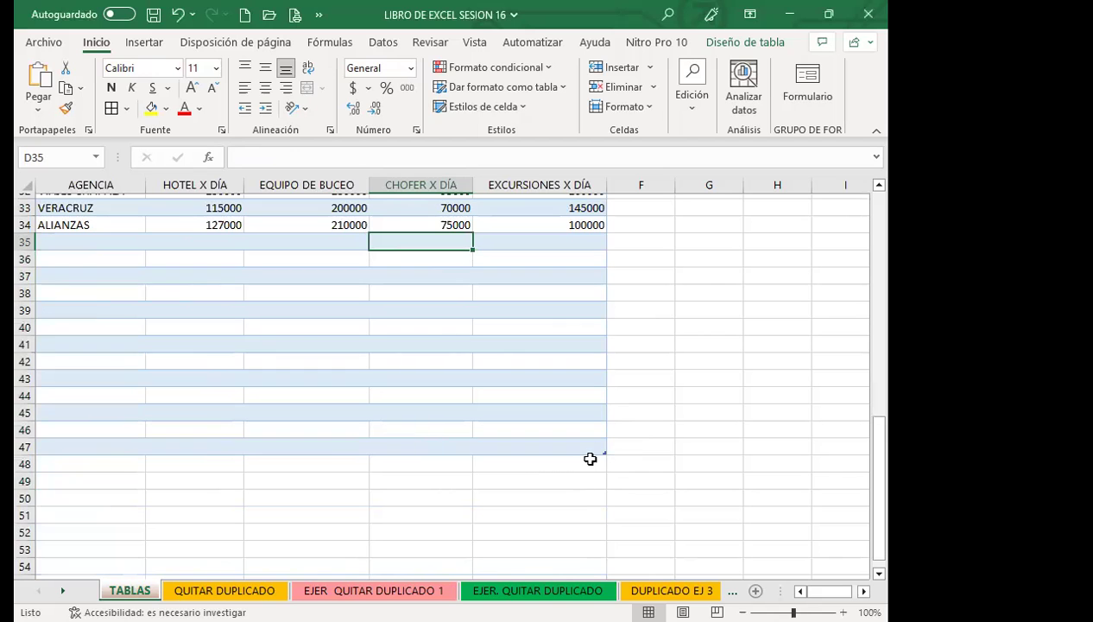
click(296, 335)
scroll(296, 336, up, 3)
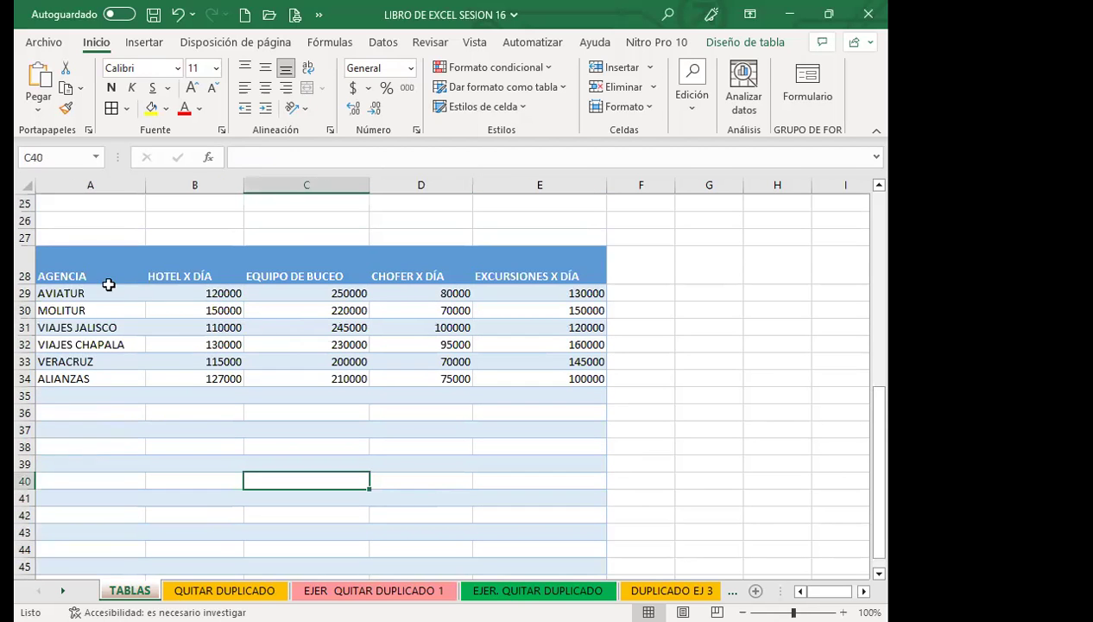
mouse_move(83, 264)
mouse_down()
mouse_move(571, 439)
mouse_move(549, 326)
mouse_move(537, 486)
mouse_up()
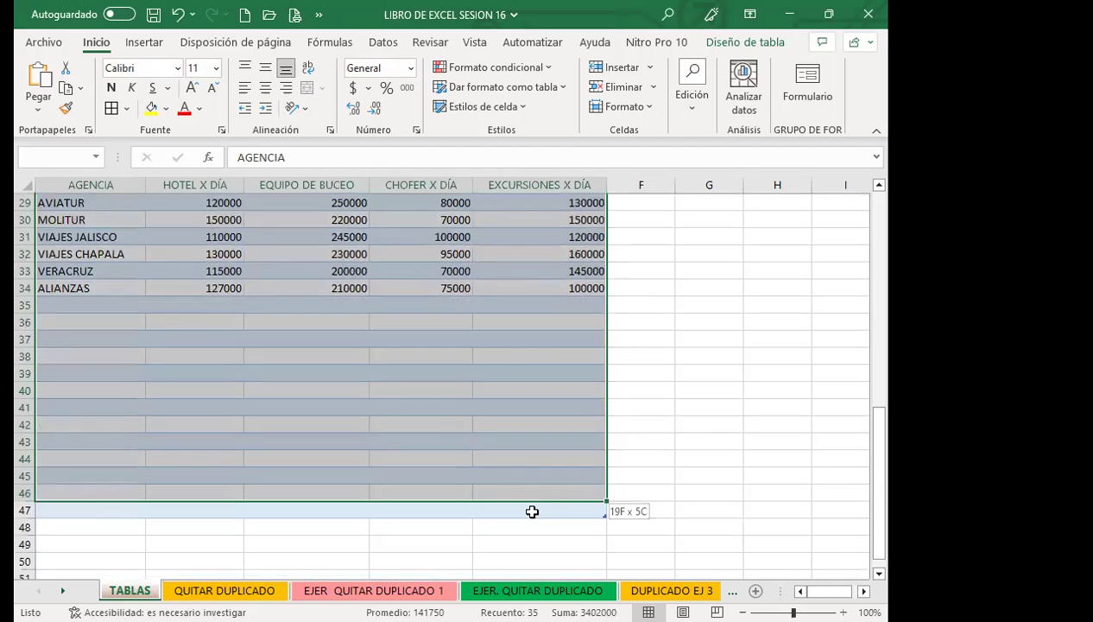
drag(537, 486, 549, 503)
Step: Clear all formats from A28:E47 with Borrar formatos
click(691, 110)
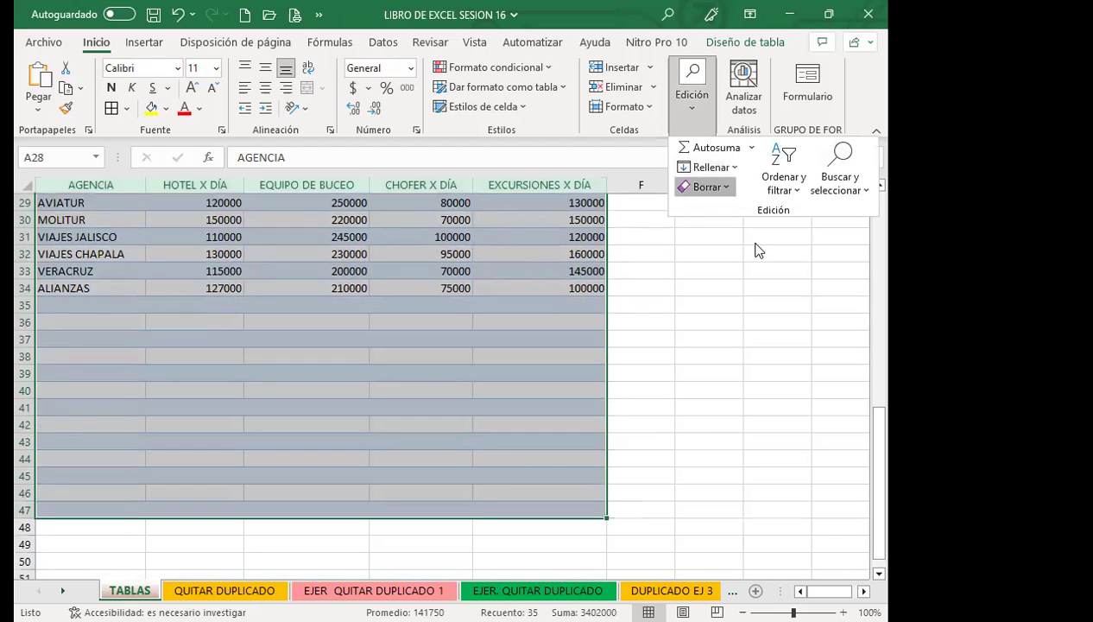
click(730, 188)
click(703, 240)
click(598, 426)
Step: Check the cleared cells, including the VIAJES CHAPALA excursions value and empty rows below
scroll(518, 398, down, 2)
scroll(393, 349, up, 3)
click(493, 329)
scroll(526, 362, down, 3)
scroll(561, 379, down, 1)
click(557, 378)
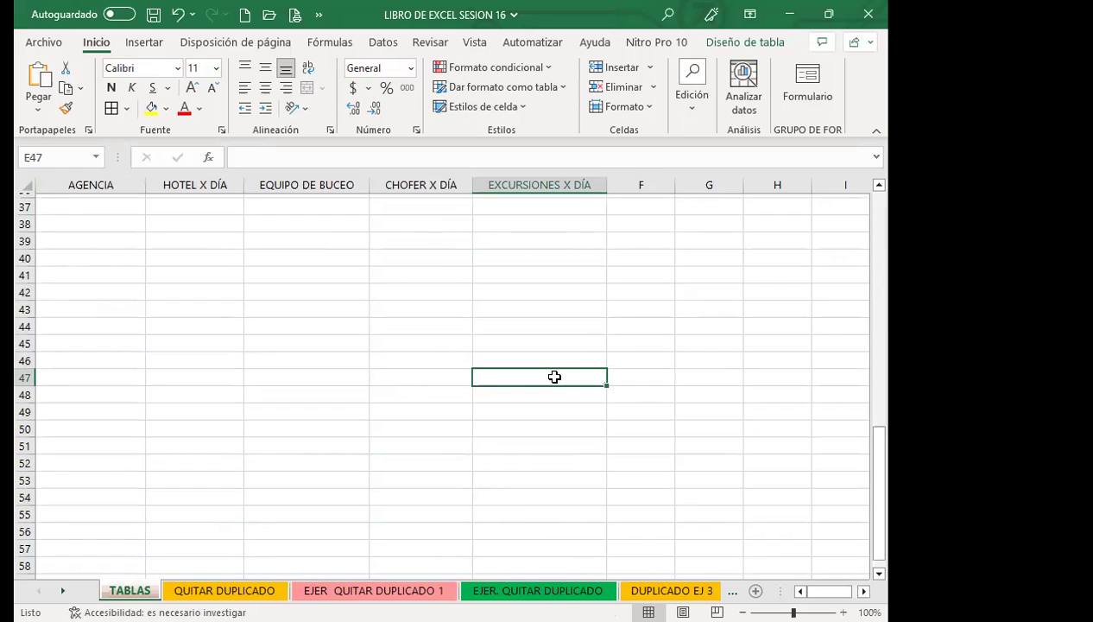
key(Up)
key(Up)
key(Up)
drag(604, 385, 609, 482)
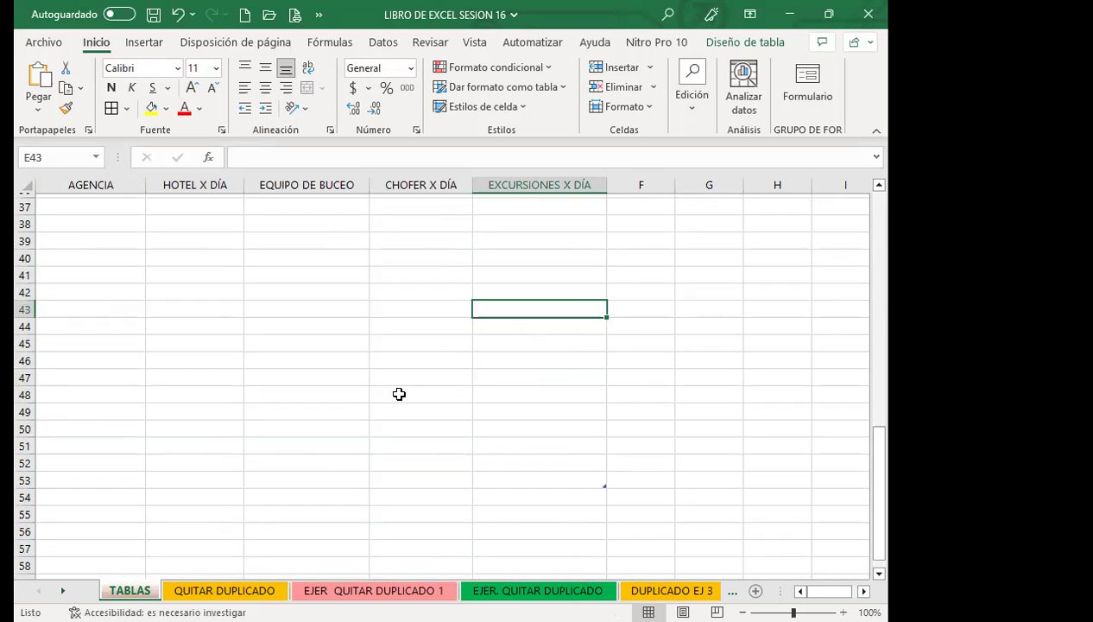
scroll(398, 393, up, 2)
Step: Select the EJERCICIO3 table range from A28 down to E53
click(340, 357)
scroll(340, 358, up, 3)
scroll(269, 432, up, 2)
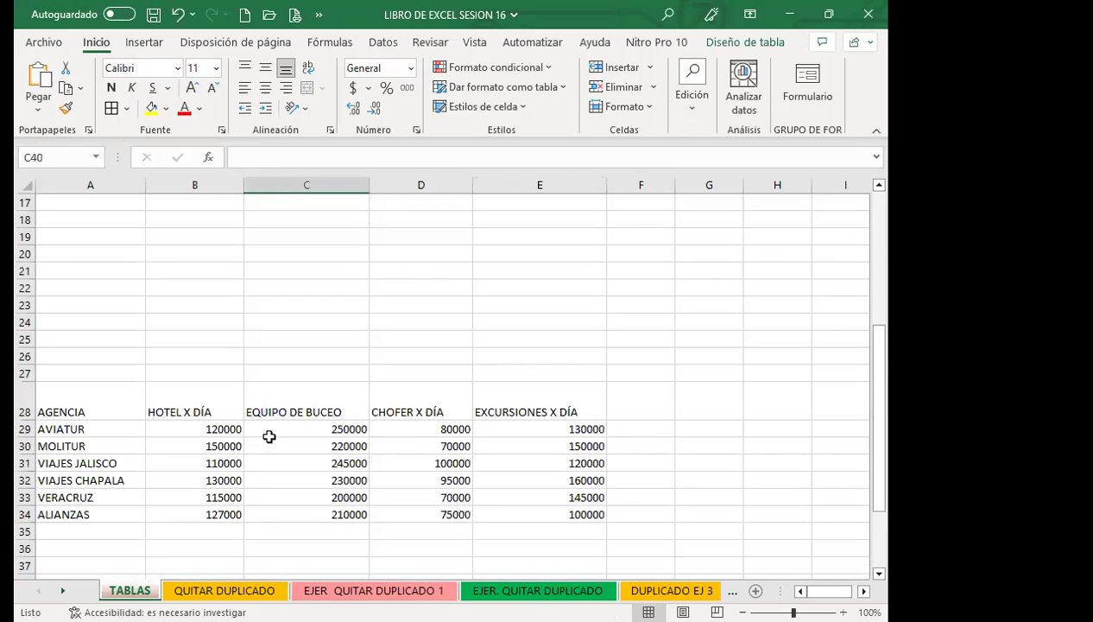
click(266, 440)
scroll(266, 440, down, 1)
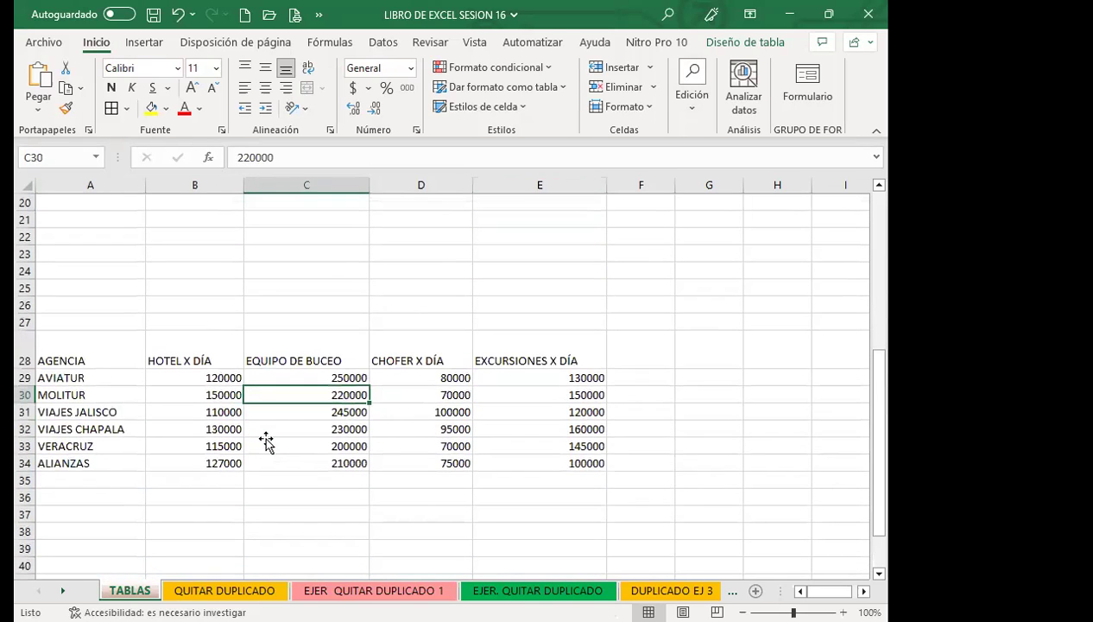
scroll(266, 440, down, 1)
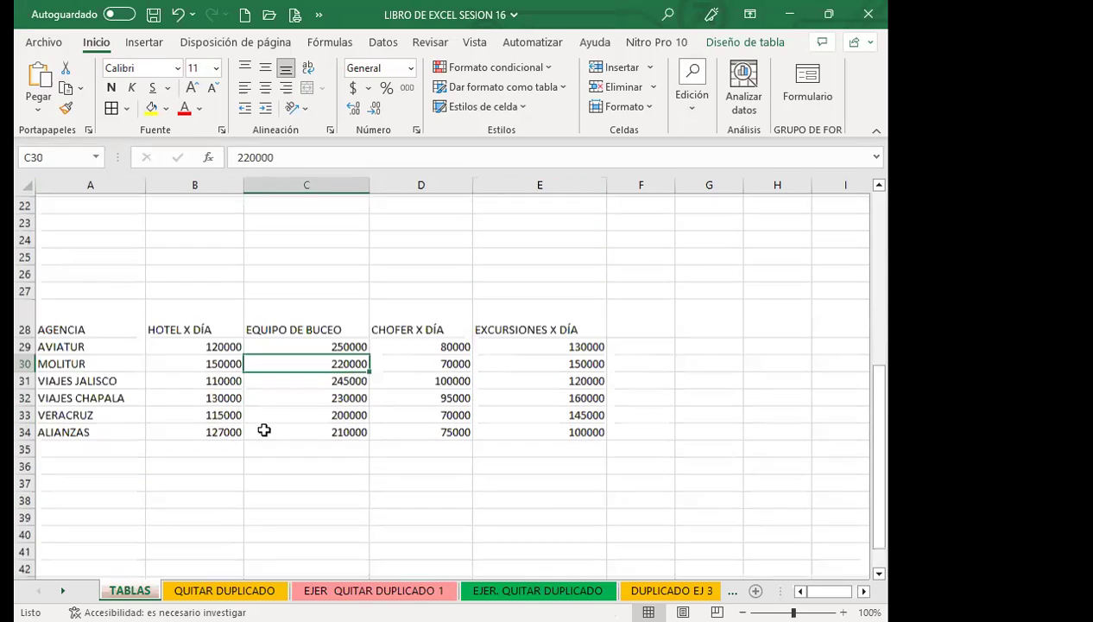
scroll(263, 429, down, 1)
mouse_move(121, 246)
mouse_down()
mouse_move(515, 378)
mouse_move(550, 500)
mouse_move(553, 573)
mouse_up()
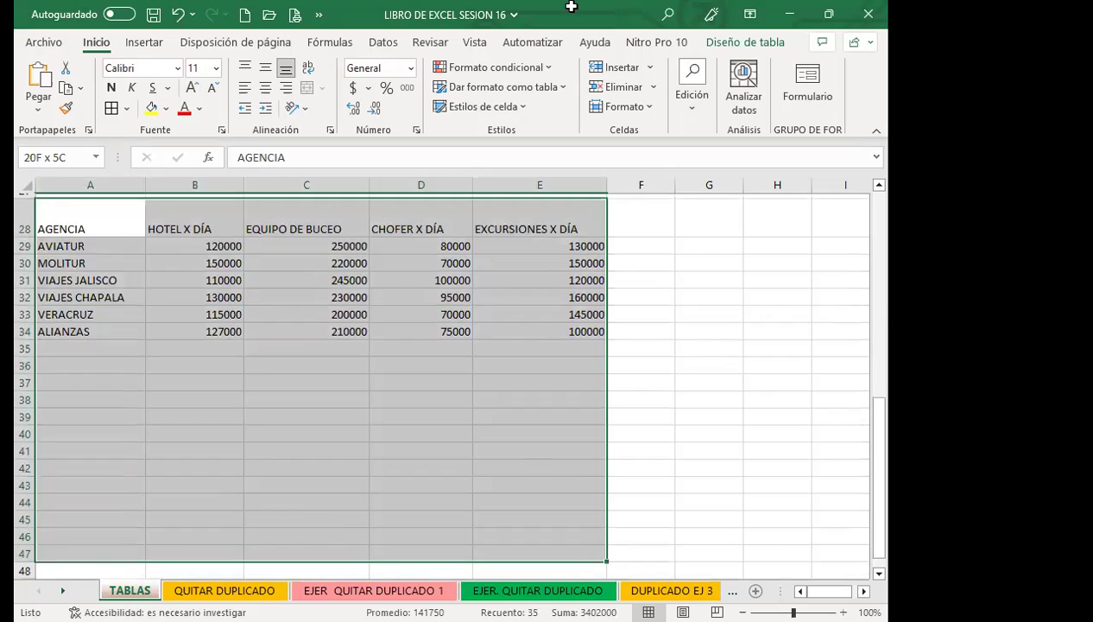
drag(538, 470, 579, 197)
scroll(579, 198, down, 8)
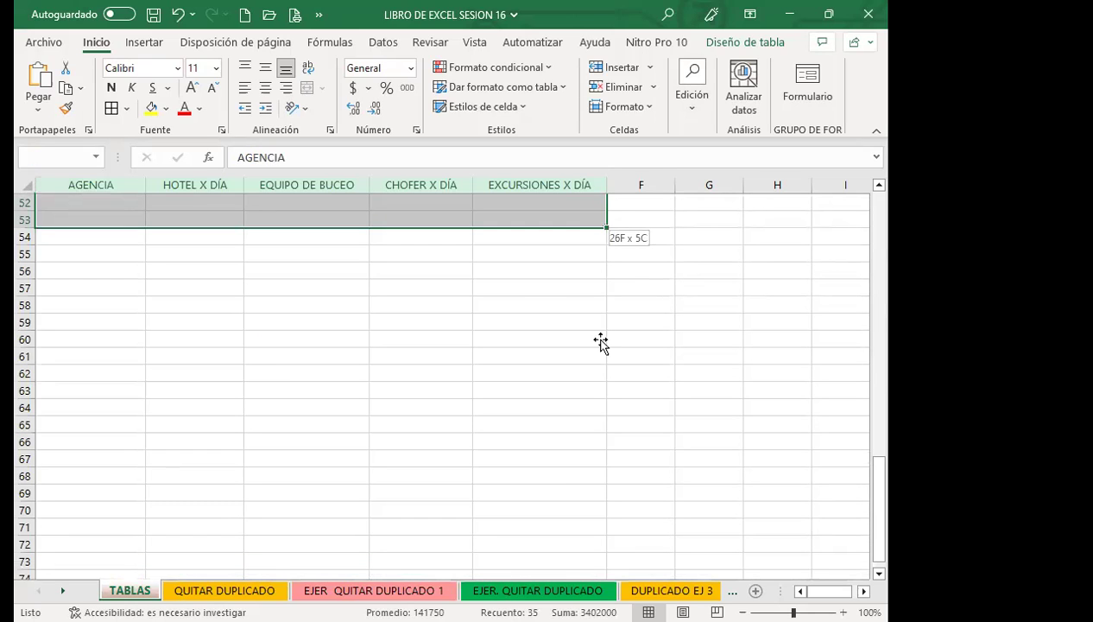
scroll(491, 305, up, 9)
Step: Convert EJERCICIO3 to a normal range, answering Sí to the confirmation
click(736, 41)
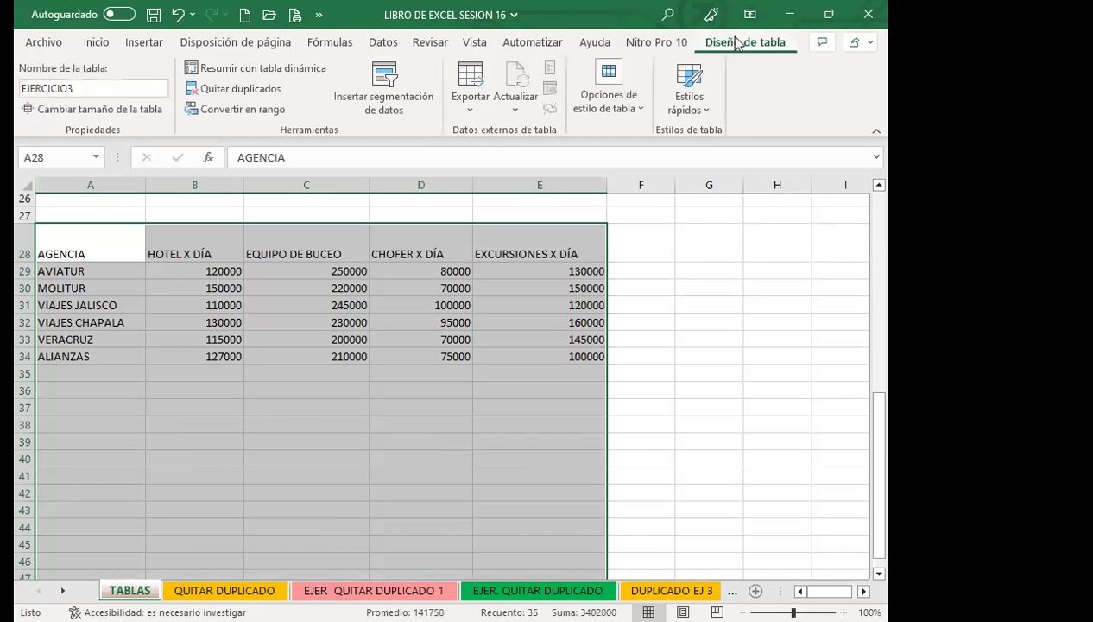
click(237, 110)
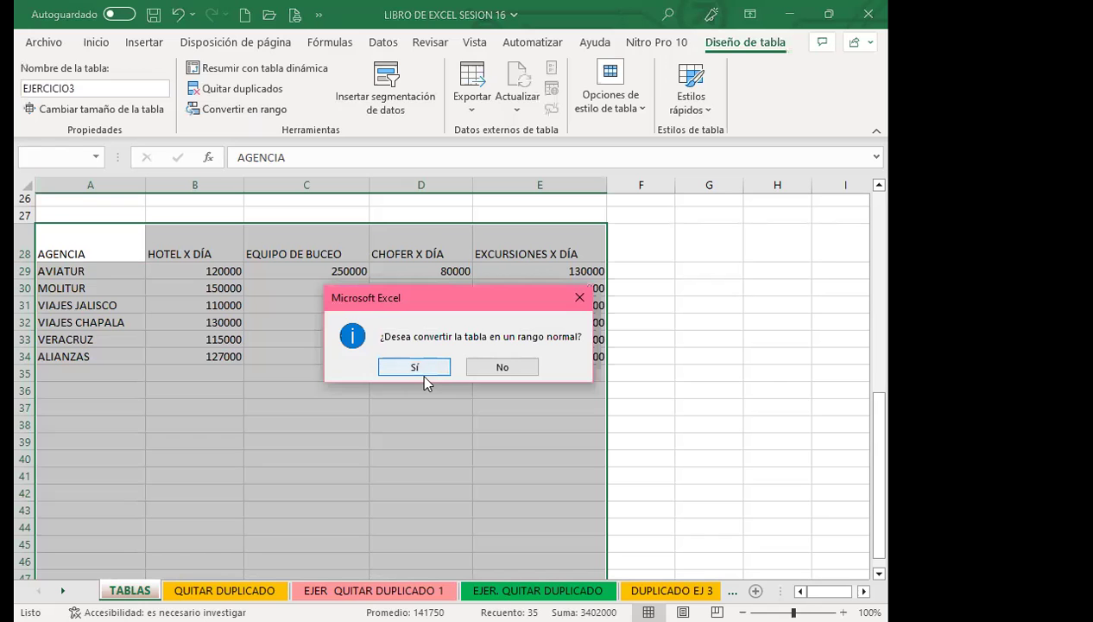
click(415, 367)
Step: Check the converted data, including the VERACRUZ excursions and diving equipment values
scroll(570, 404, down, 6)
scroll(580, 408, down, 3)
scroll(582, 520, up, 6)
scroll(570, 371, up, 3)
click(568, 337)
click(568, 424)
scroll(568, 427, down, 1)
scroll(557, 445, down, 2)
scroll(548, 449, up, 2)
click(569, 410)
click(600, 442)
click(411, 406)
scroll(191, 410, down, 3)
scroll(345, 437, up, 3)
scroll(394, 440, up, 3)
click(263, 437)
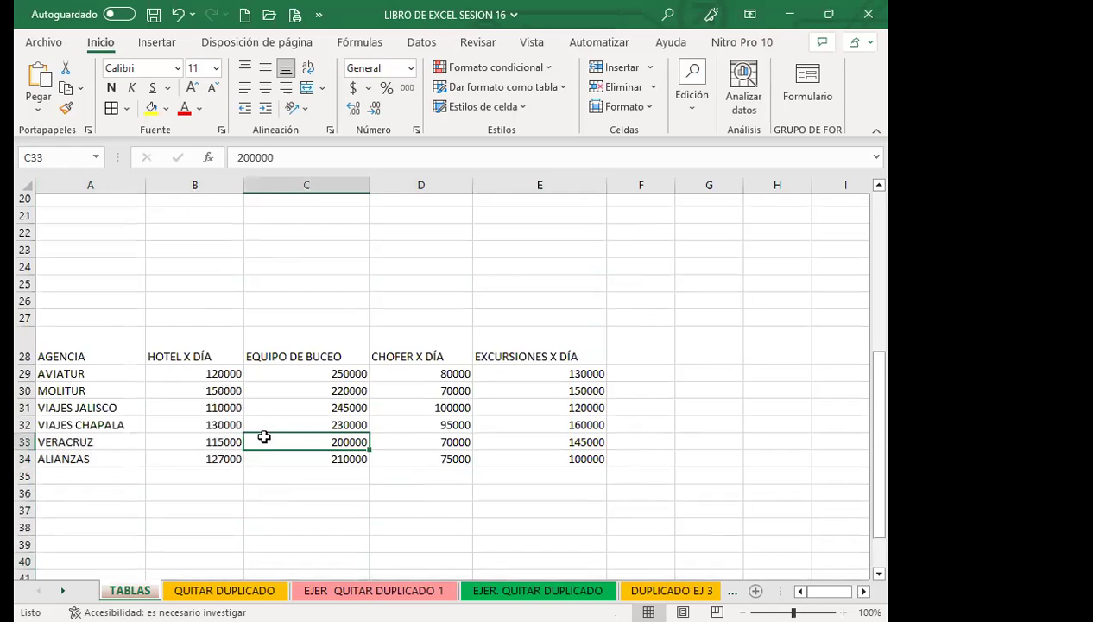
Step: Select the agency data range A28:E34, including its header row
scroll(354, 400, down, 2)
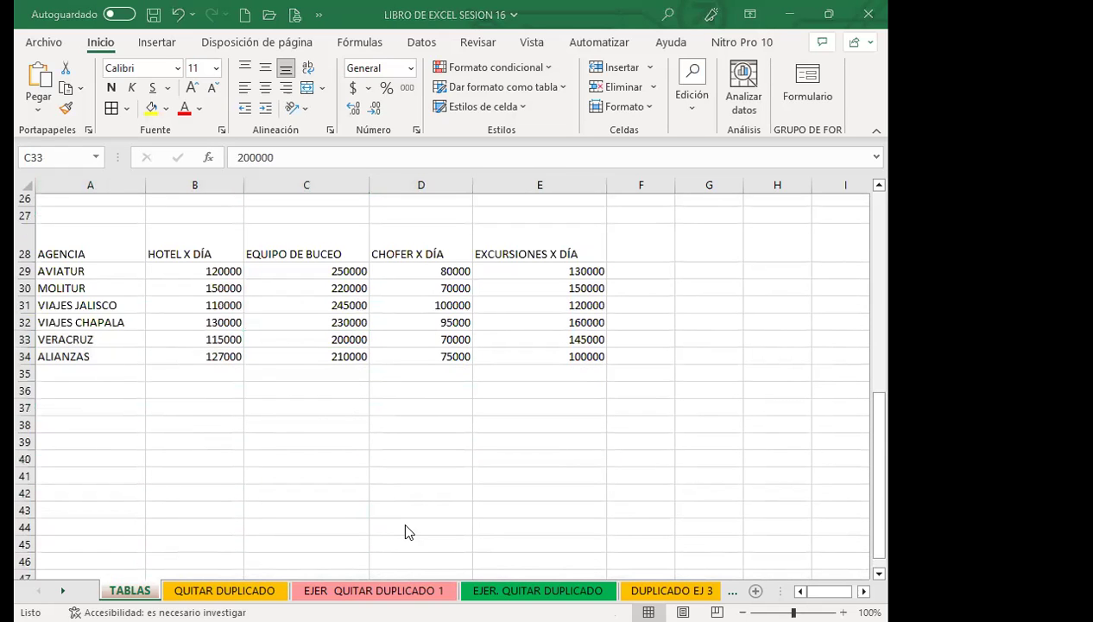
click(359, 342)
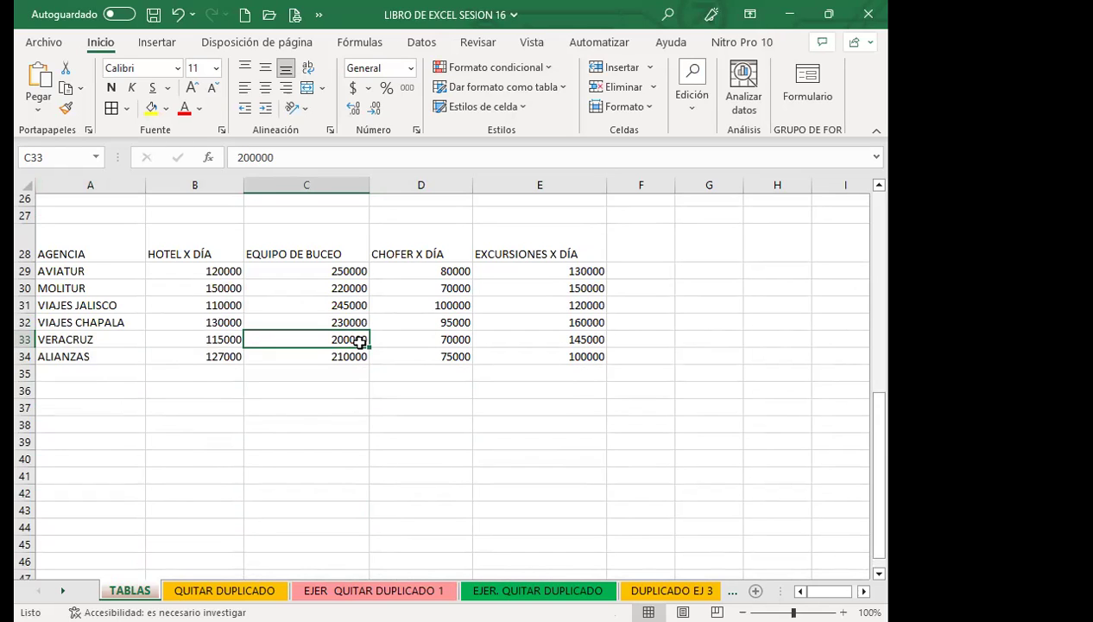
click(325, 300)
click(104, 244)
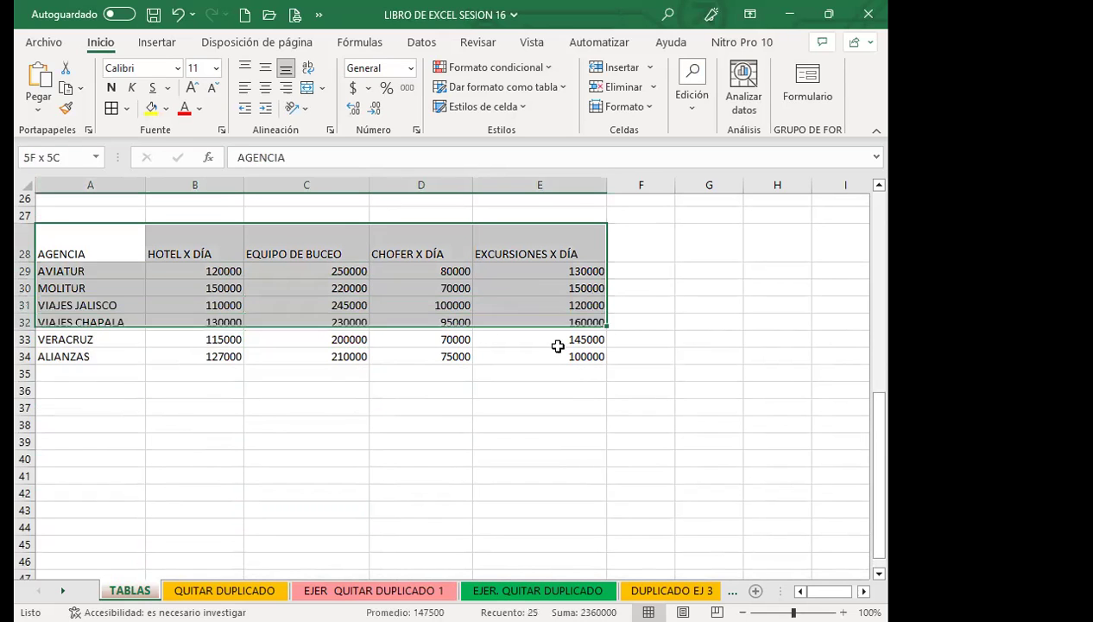
drag(367, 254, 564, 349)
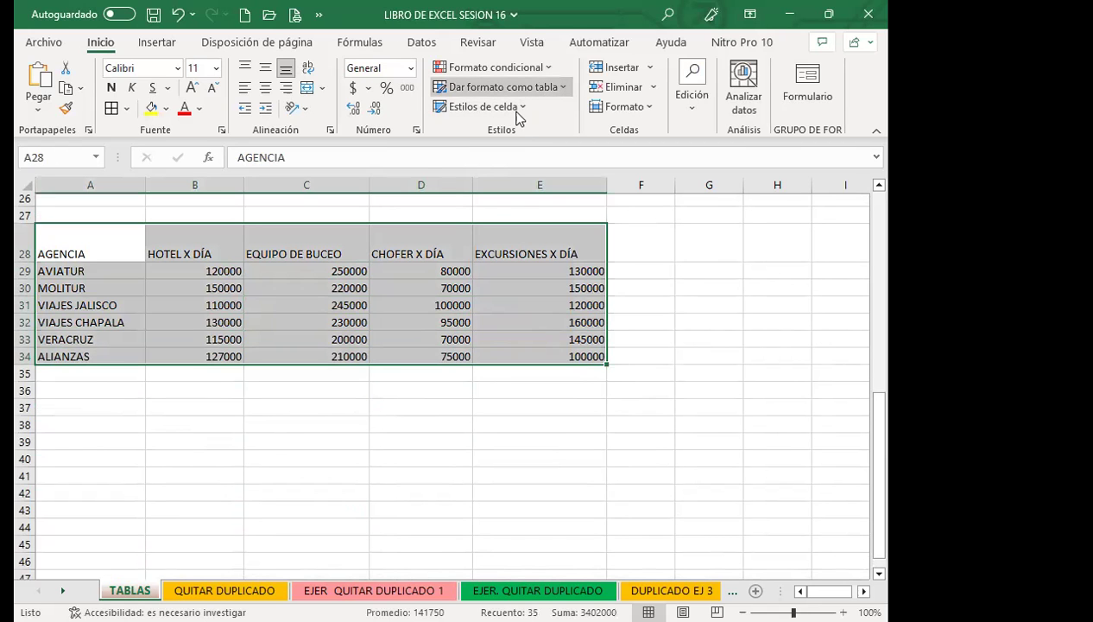
Step: Format the range as a blue-banded table with headers (Tabla5), then show the Datos tools
click(511, 87)
click(455, 313)
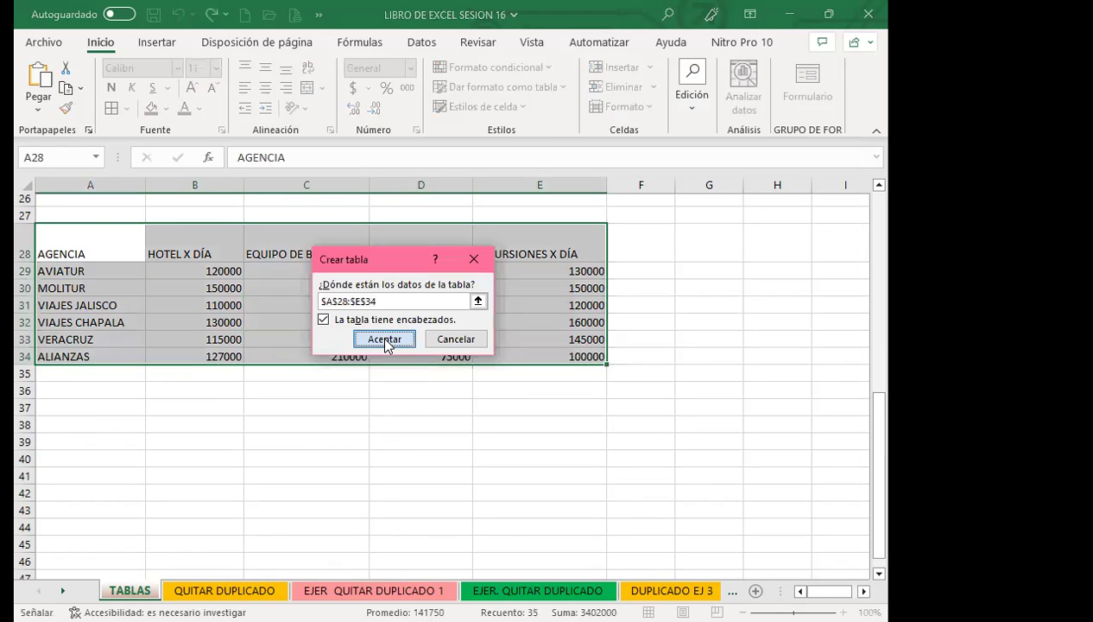
click(384, 339)
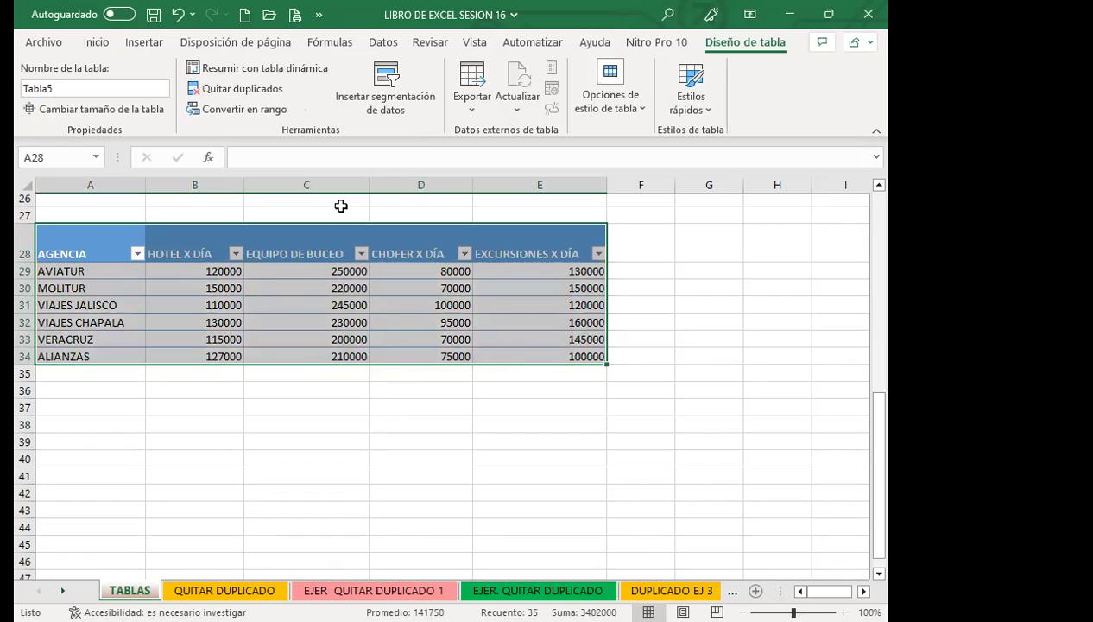
click(388, 45)
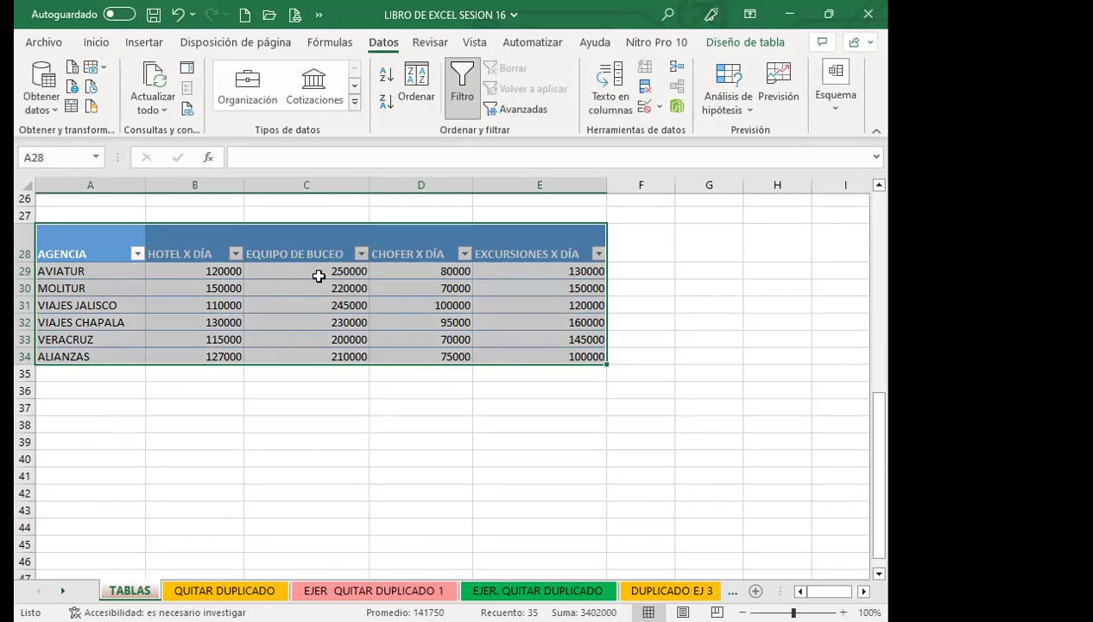
Step: Toggle Tabla5's filter buttons off with Ctrl+Shift+L so headers show plain text
click(318, 274)
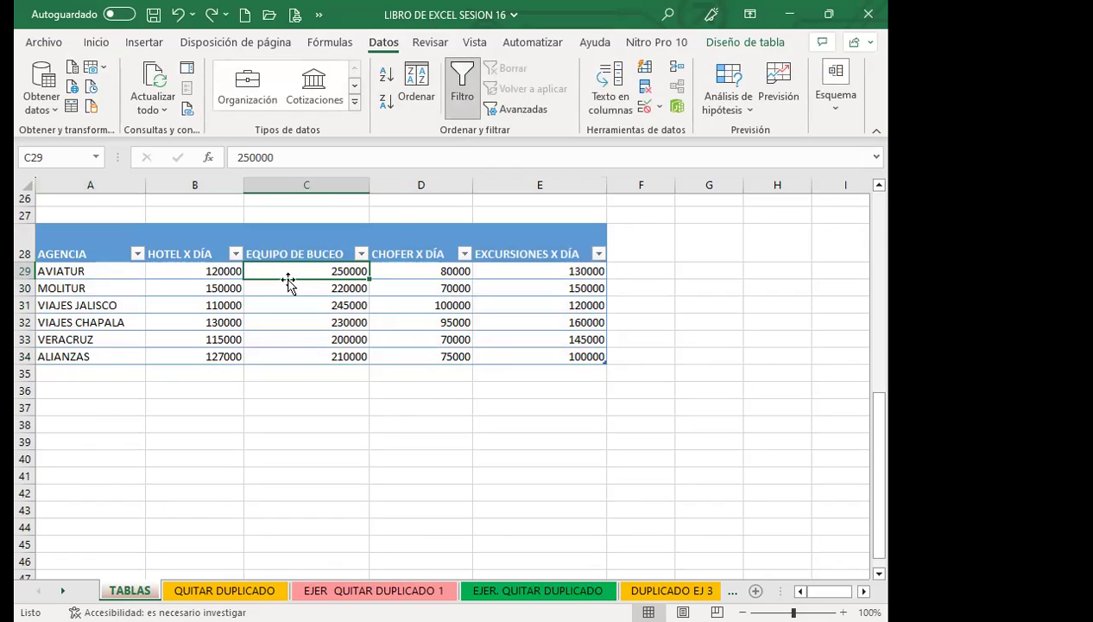
key(ctrl+shift+l)
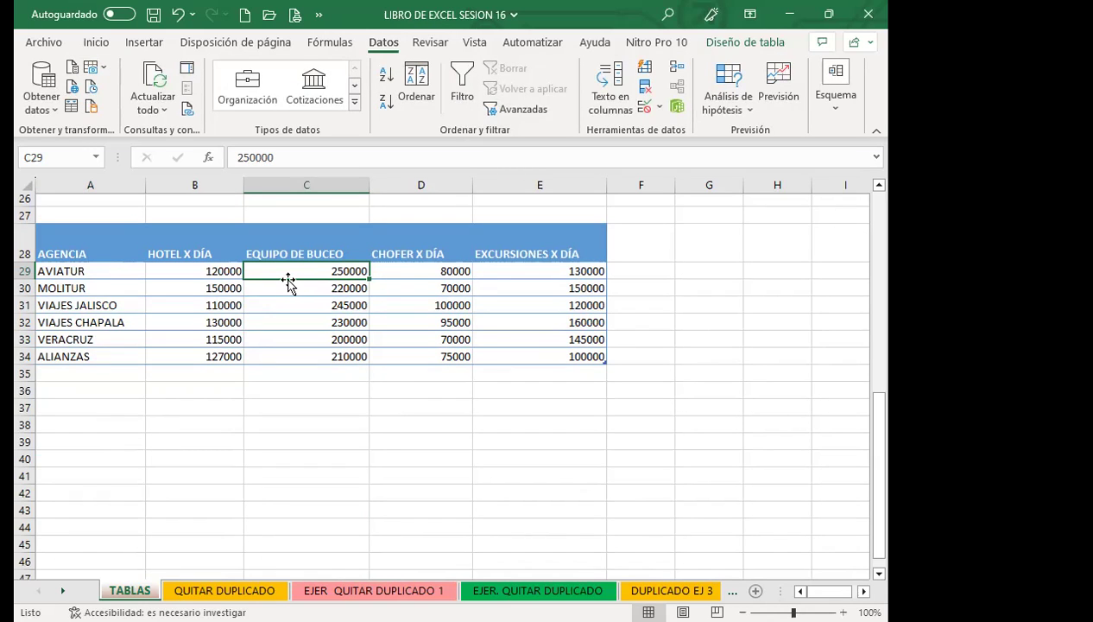
click(96, 42)
click(691, 97)
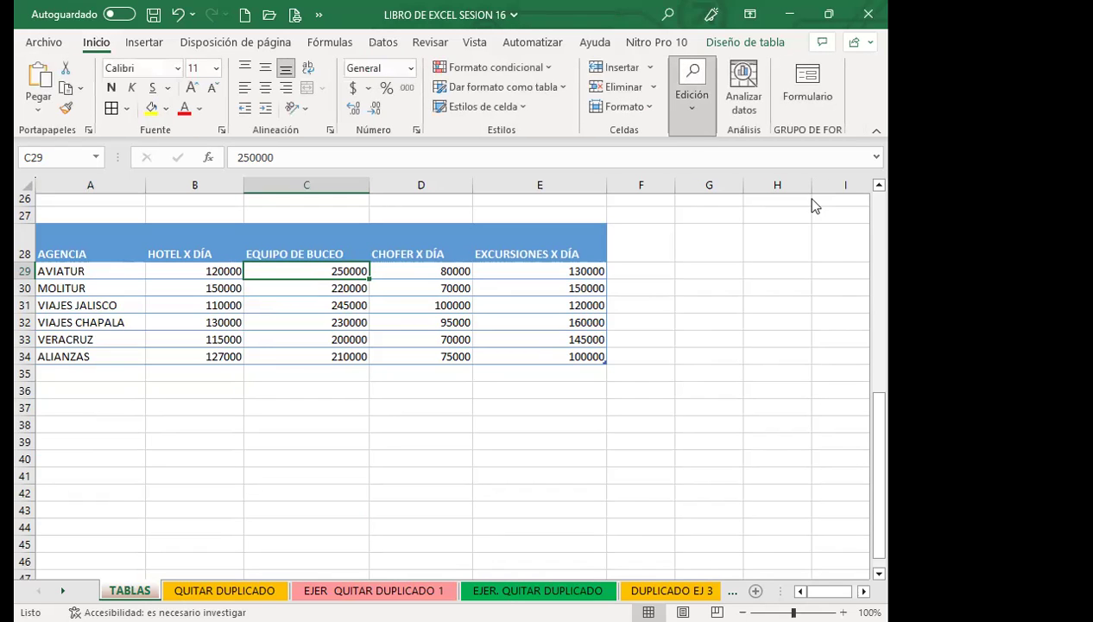
click(374, 270)
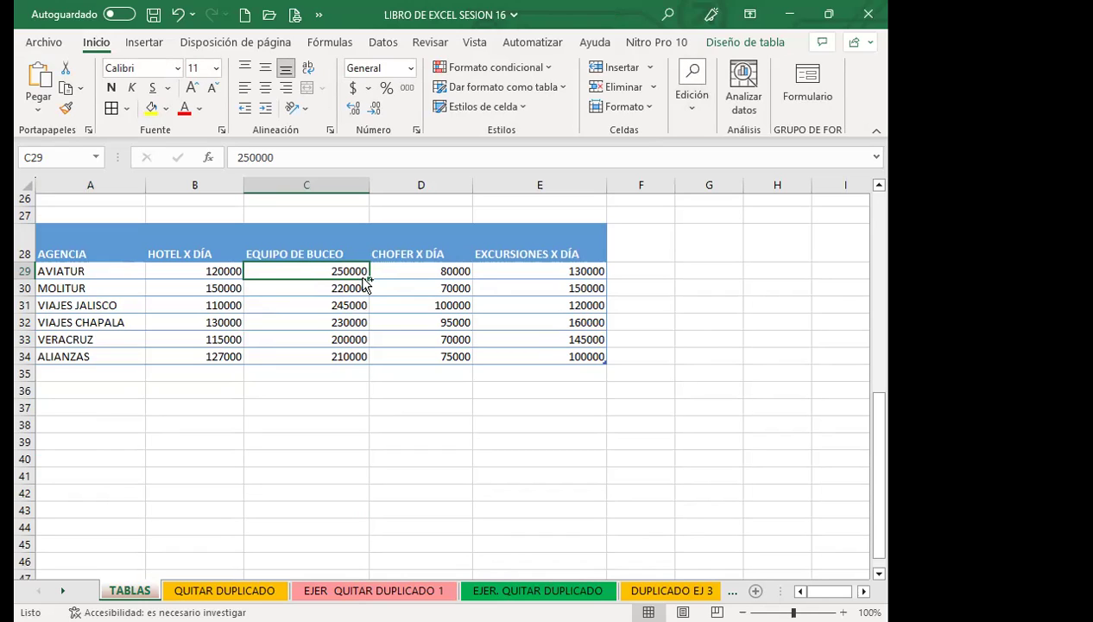
key(ctrl+shift+l)
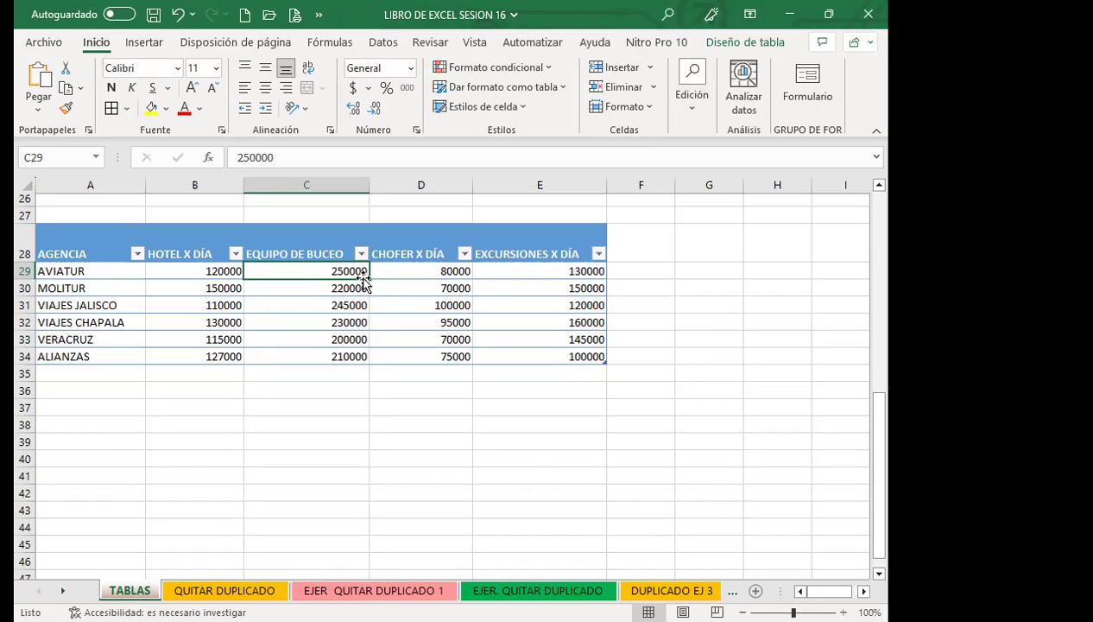
key(ctrl+shift+l)
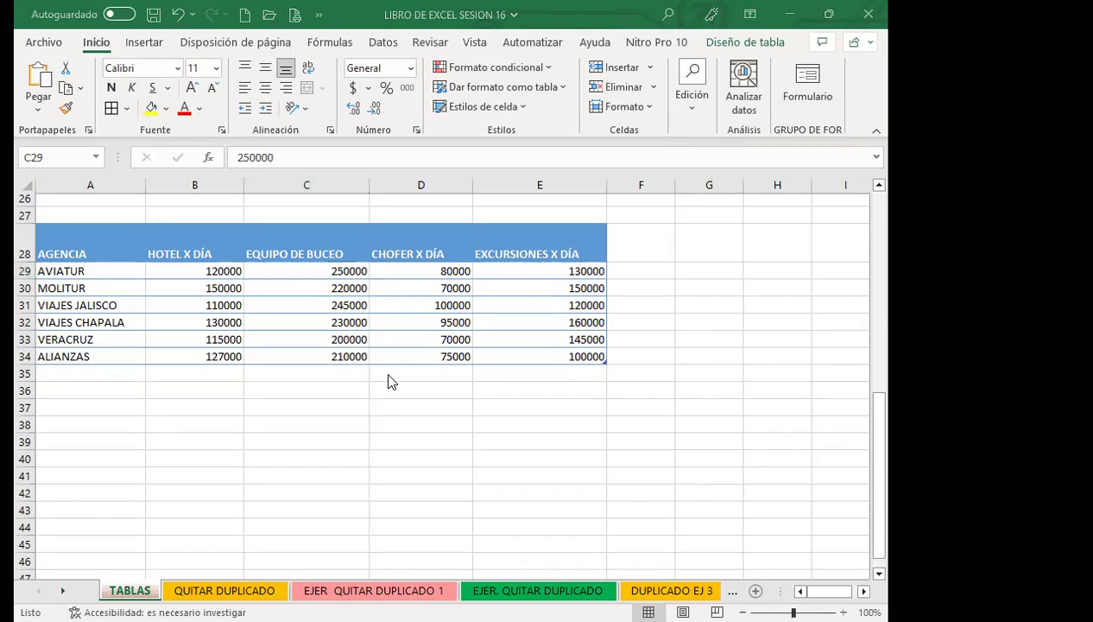
click(272, 316)
Step: Scroll up to the first agency cost table in A1:E7 and check cells D6, C6 and C7
scroll(344, 399, up, 8)
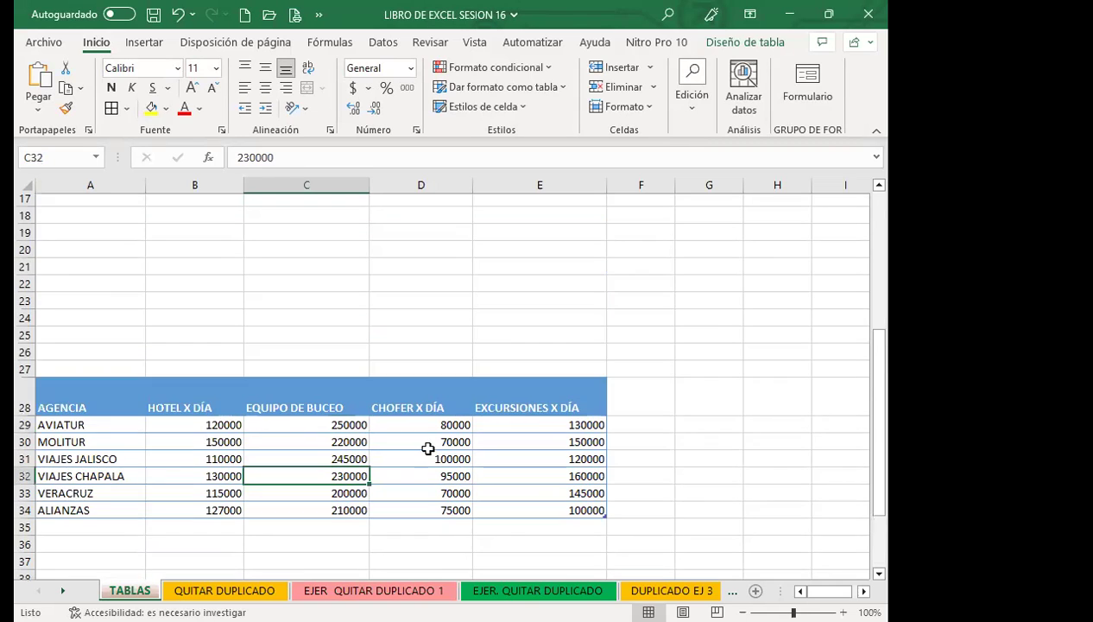
click(401, 292)
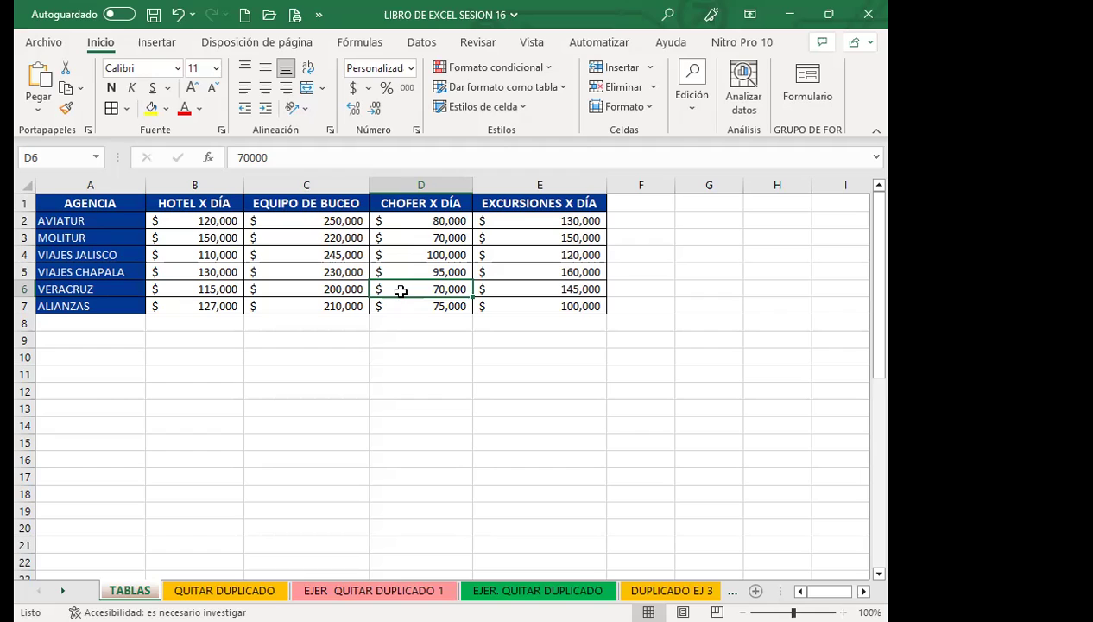
click(330, 283)
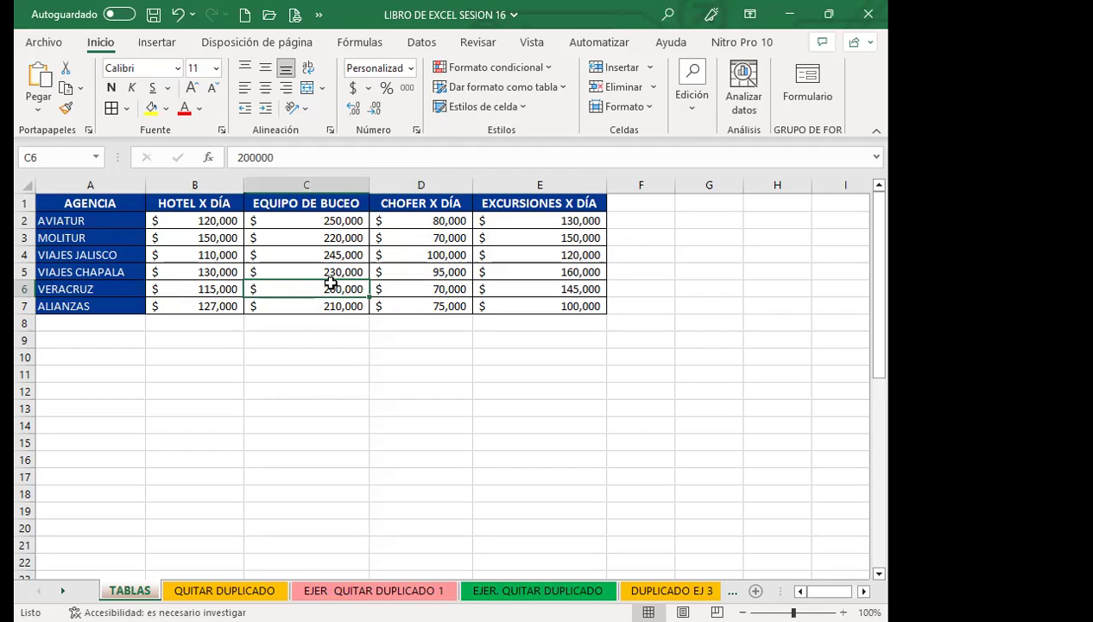
click(330, 308)
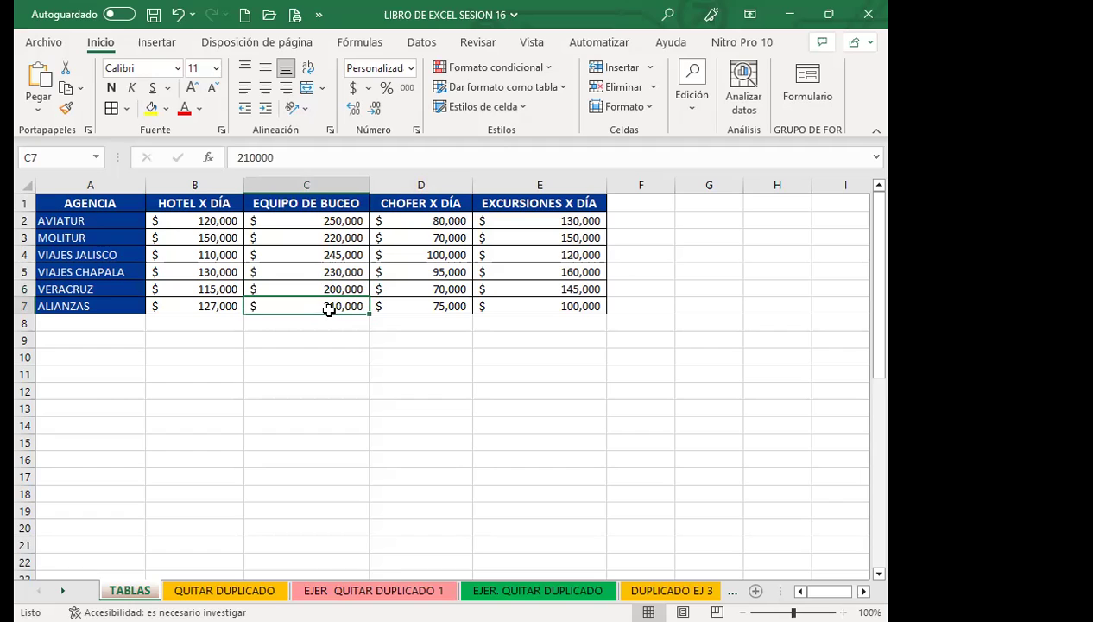
click(334, 285)
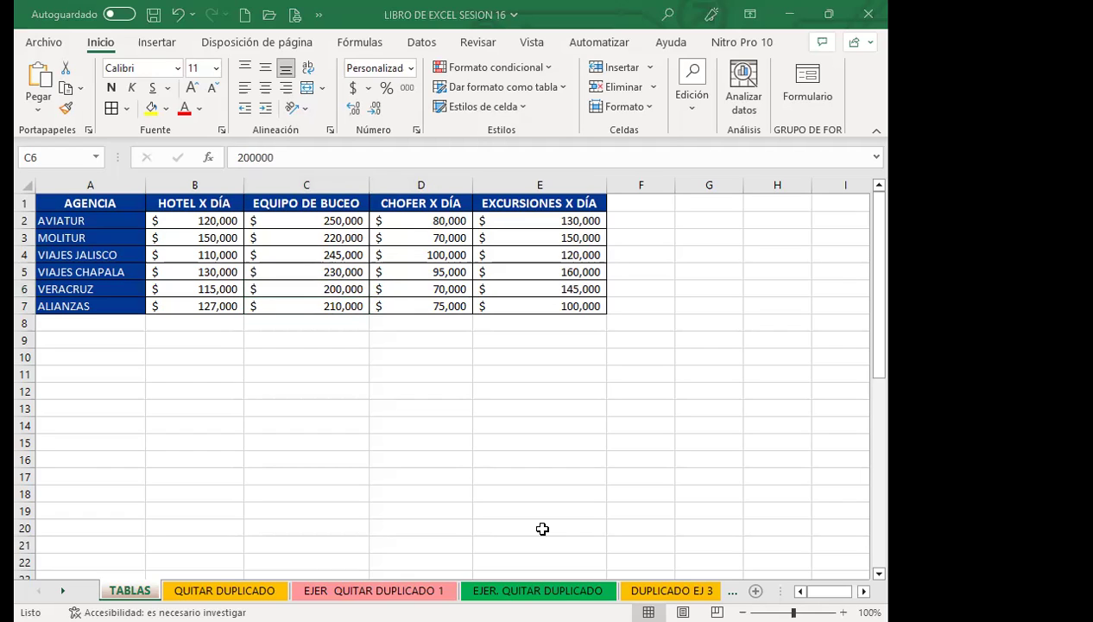
Step: Switch to the class #16 'Tablas básicas' forum in the browser and reload it with F5
key(alt+Tab)
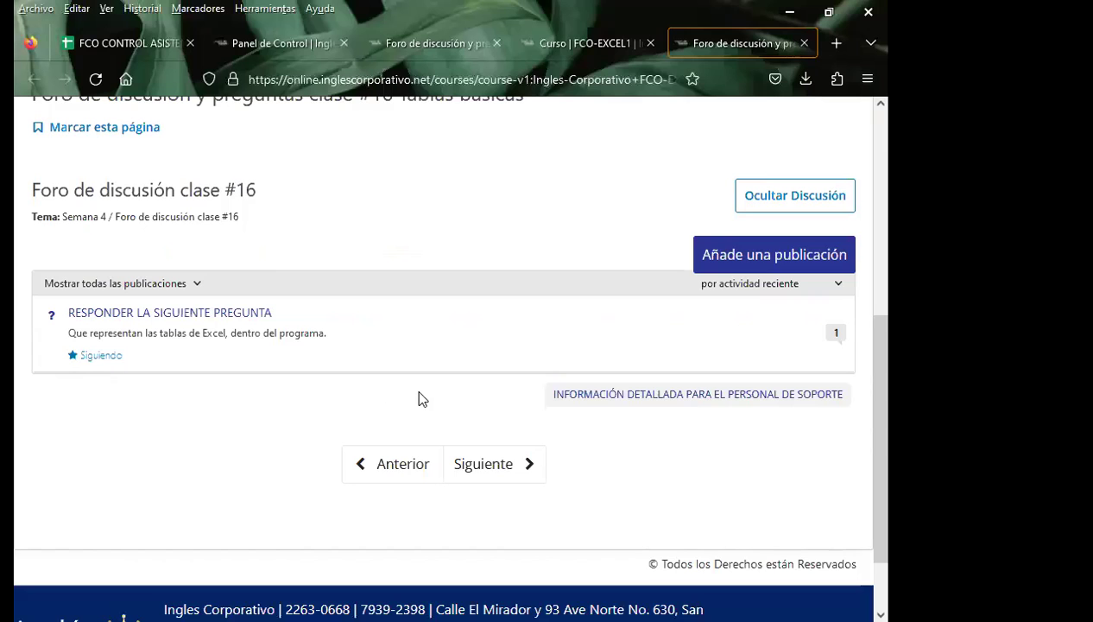
scroll(424, 397, up, 2)
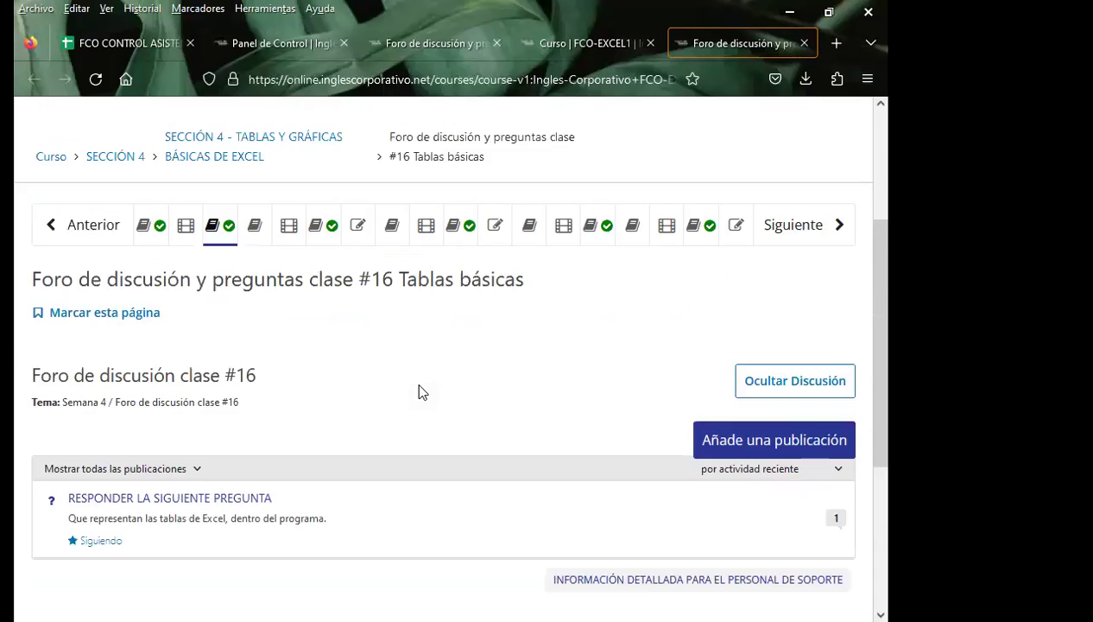
scroll(420, 391, up, 2)
scroll(488, 483, down, 3)
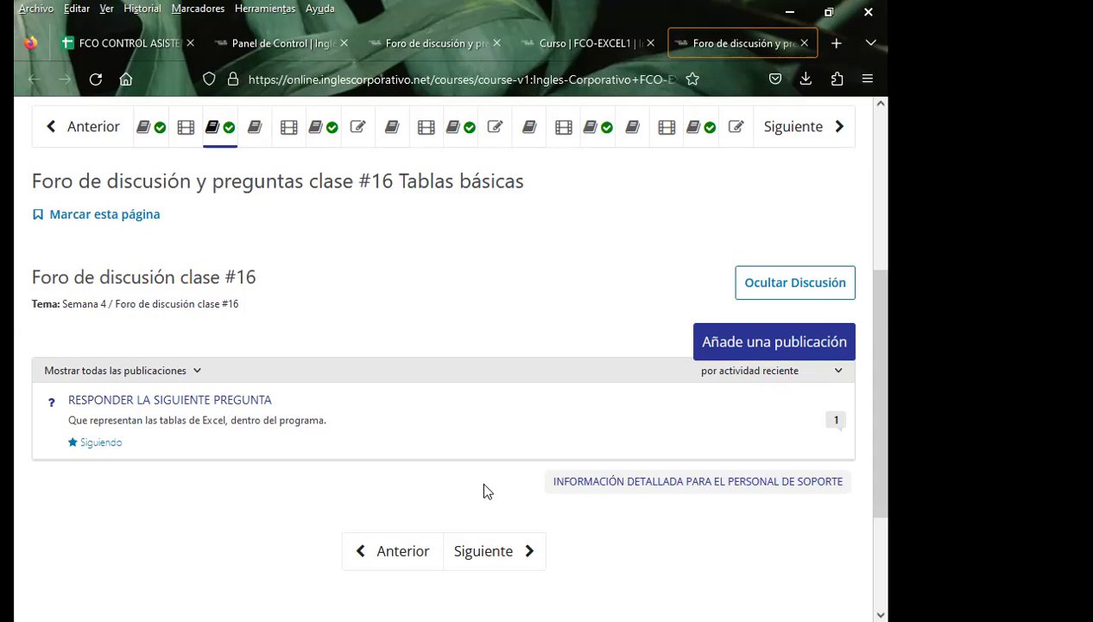
key(F5)
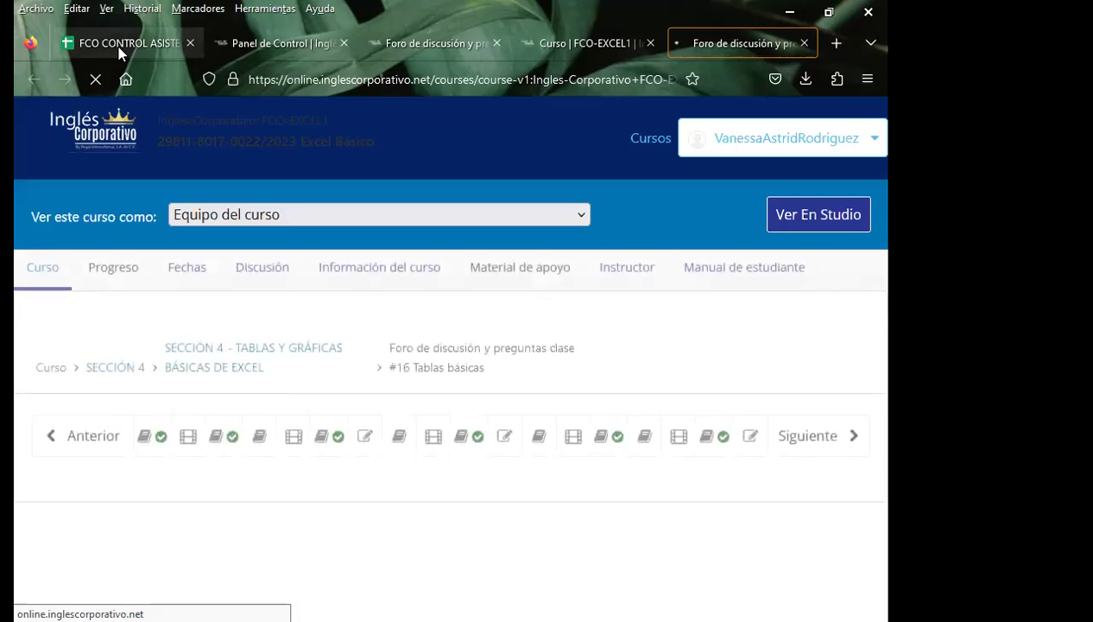
Step: Enter 1 in cell BE15 of the FCO CONTROL sheet, then go back to the forum tab
click(118, 44)
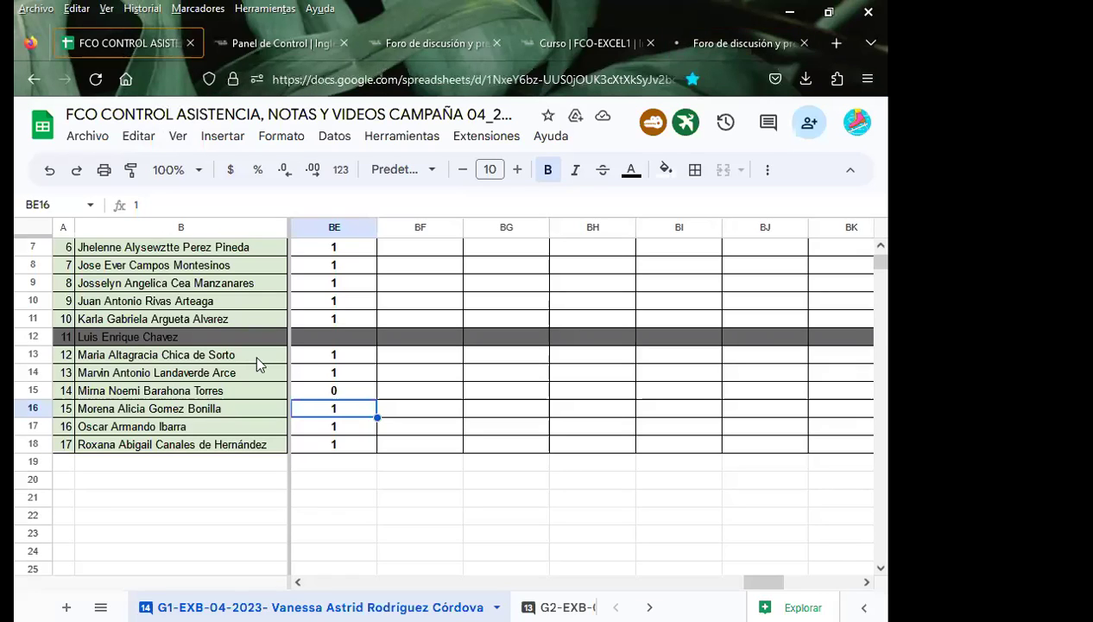
click(302, 391)
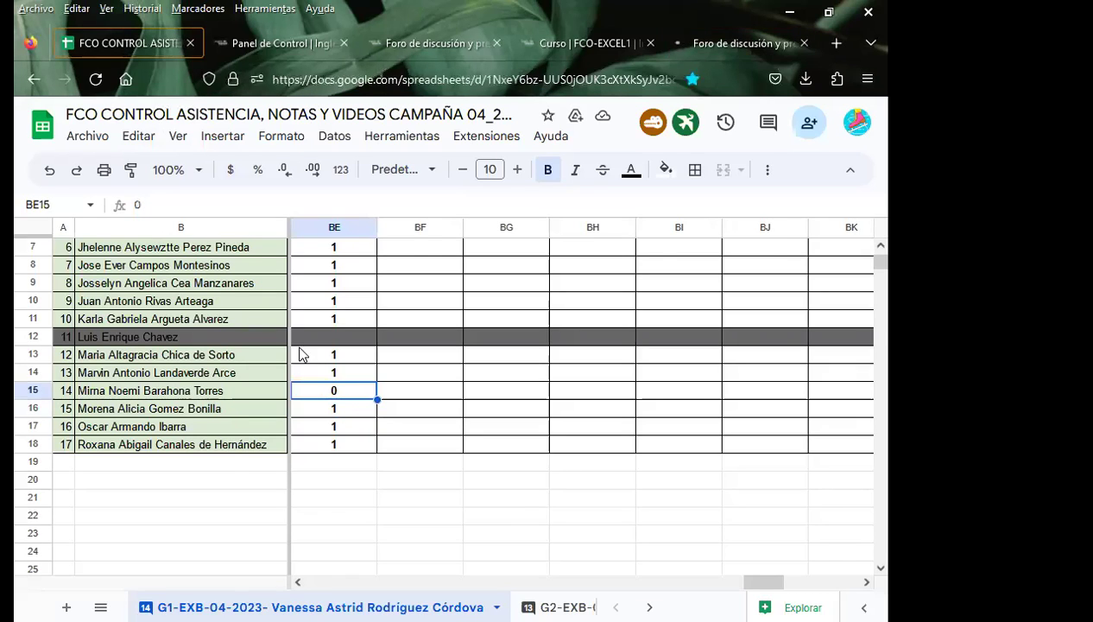
scroll(302, 354, up, 2)
click(728, 43)
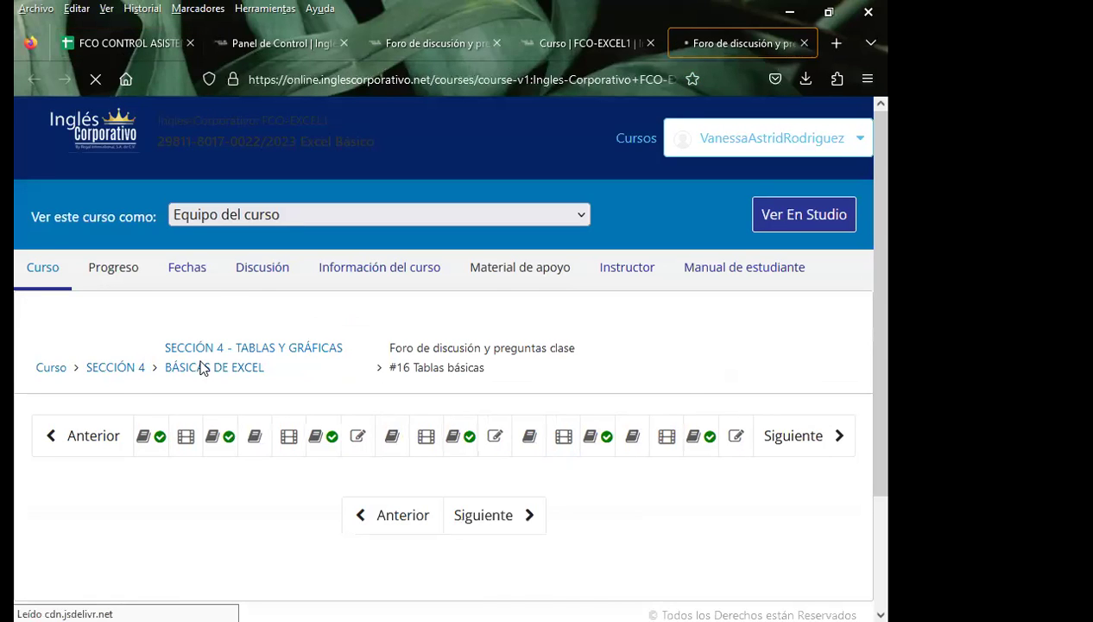
key(ctrl+Tab)
text(1)
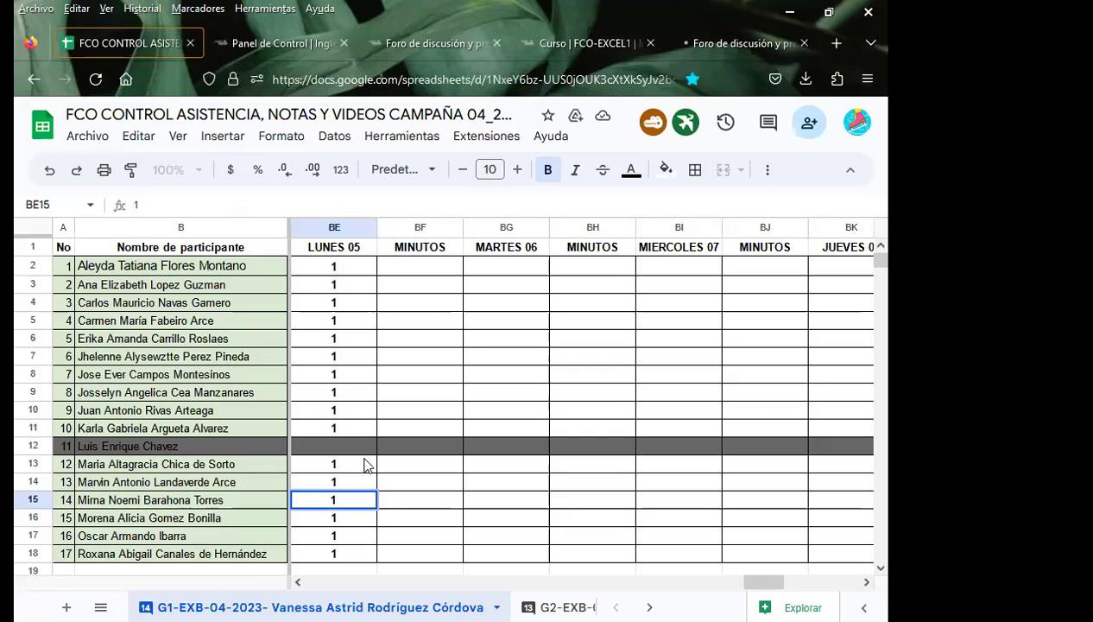
key(Up)
click(733, 43)
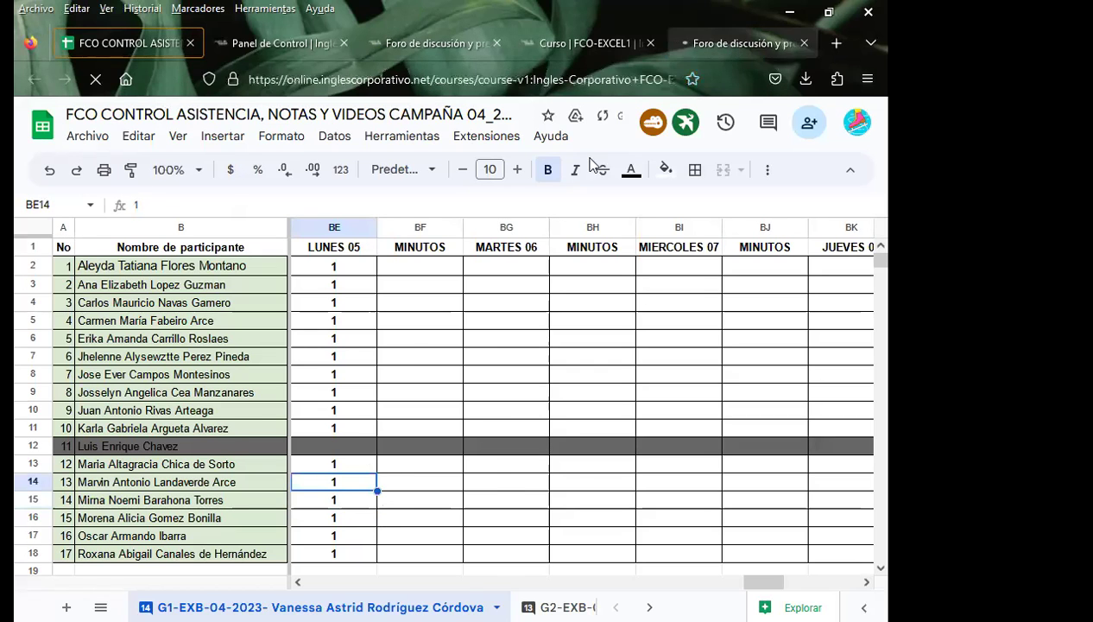
scroll(434, 427, down, 2)
Step: Open the RESPONDER LA SIGUIENTE PREGUNTA thread and start a comment on the student's response
scroll(552, 442, down, 2)
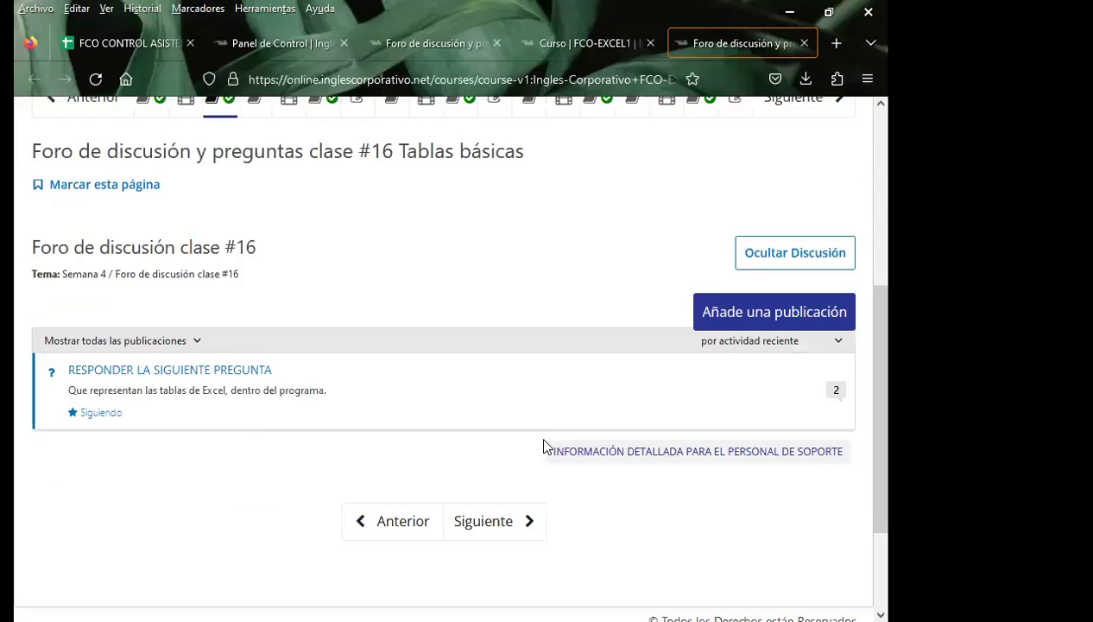
click(169, 362)
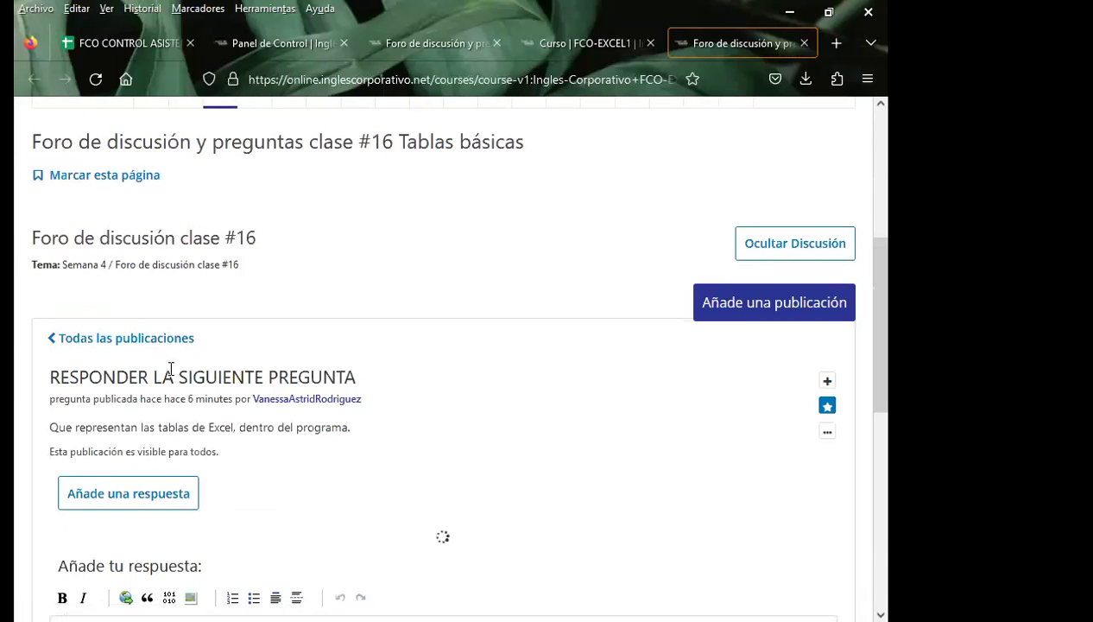
scroll(300, 410, down, 2)
scroll(303, 409, down, 2)
scroll(318, 458, down, 2)
scroll(325, 481, down, 2)
scroll(316, 459, up, 3)
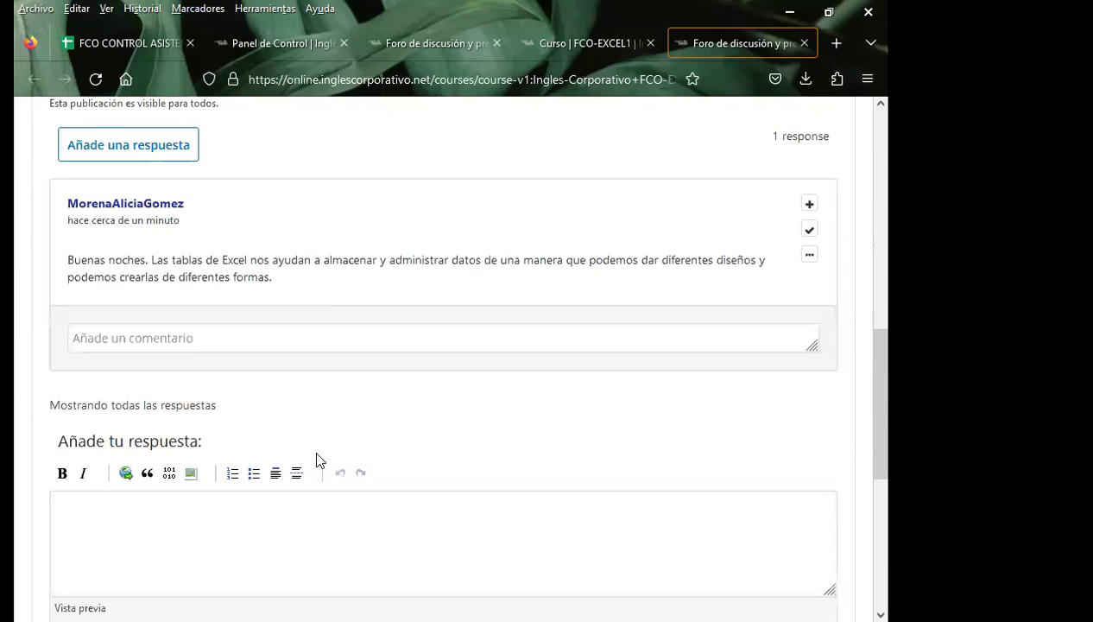
scroll(316, 459, up, 3)
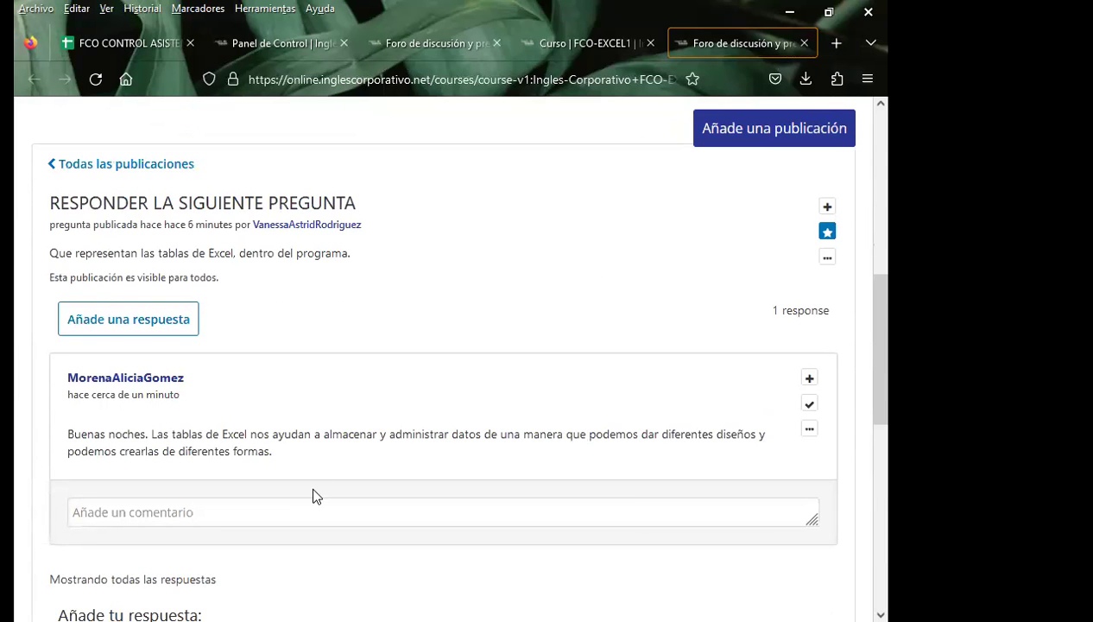
click(177, 514)
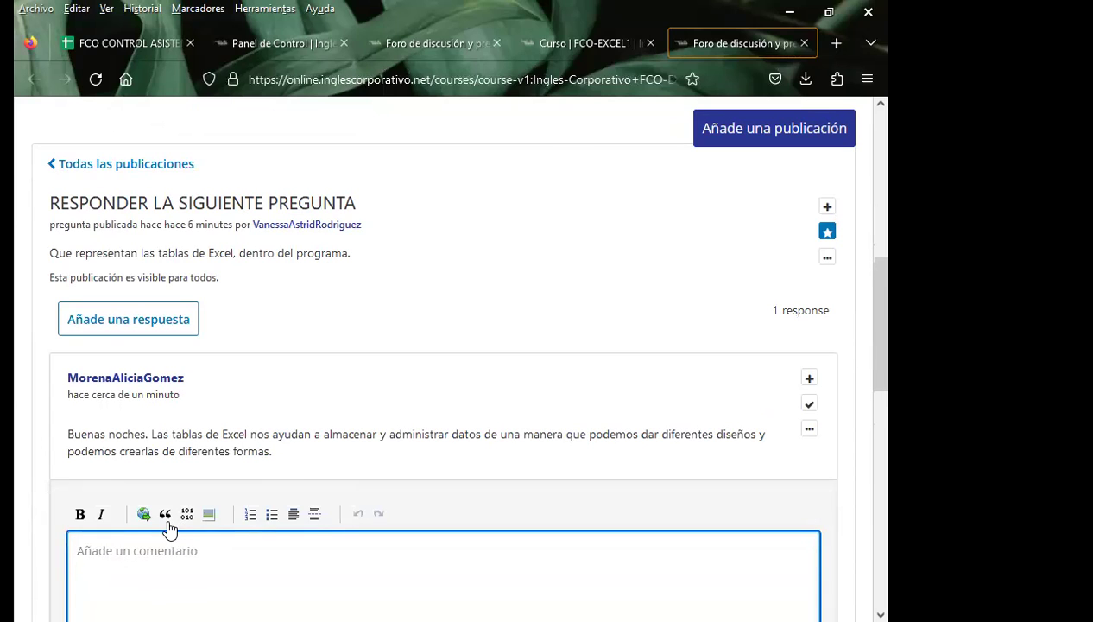
Step: In the older forum thread, select the Saludos/Atentamente thank-you lines
click(259, 44)
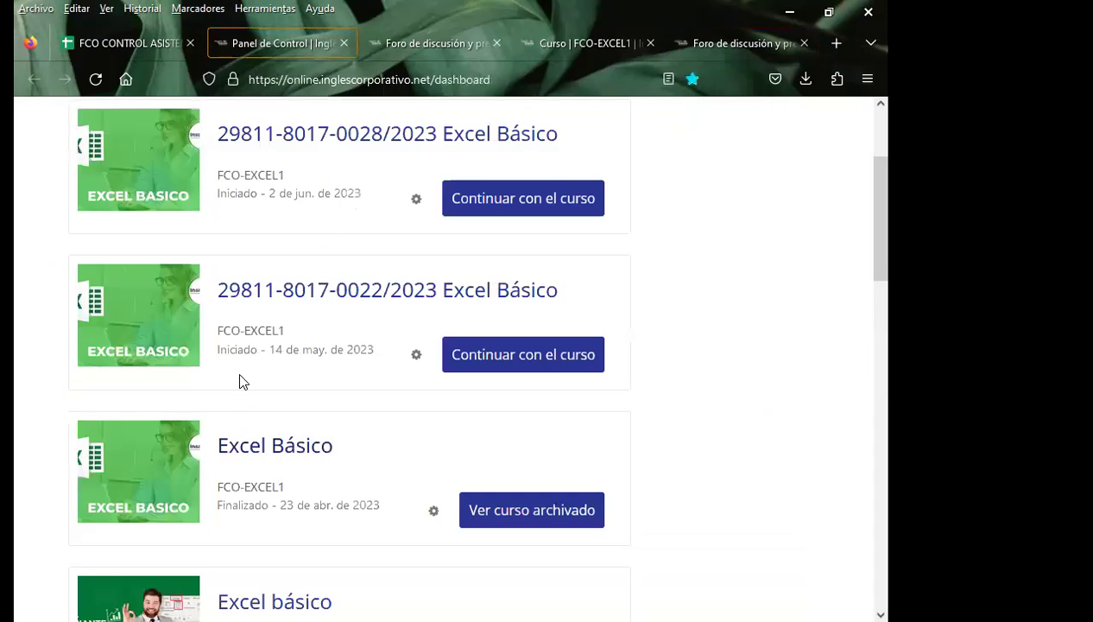
click(415, 43)
scroll(171, 429, down, 1)
scroll(171, 430, down, 3)
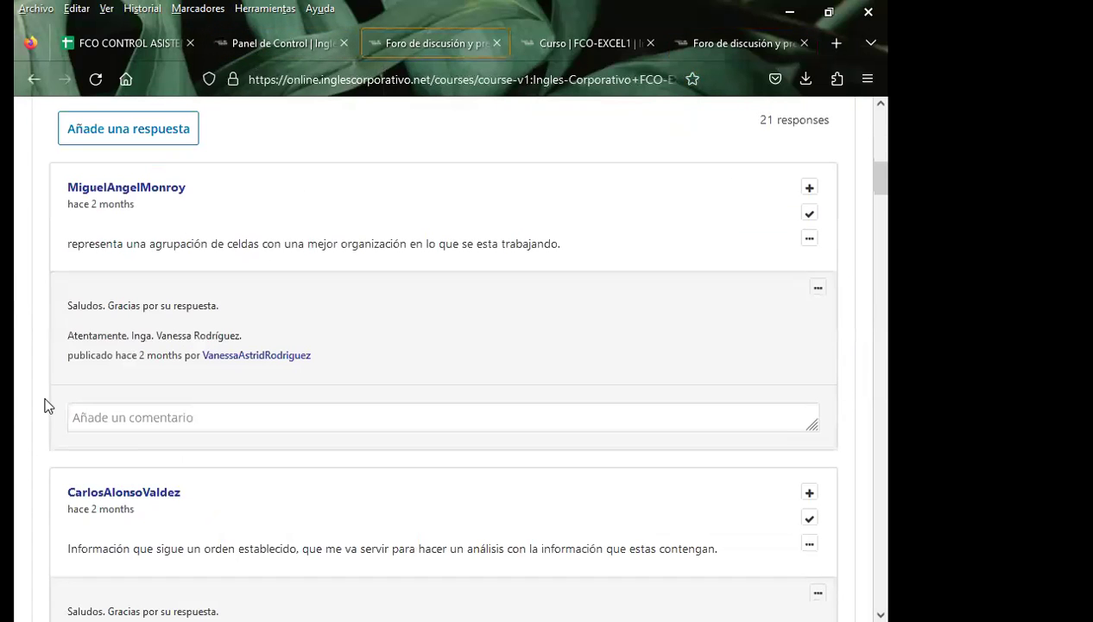
drag(67, 305, 262, 328)
key(ctrl+c)
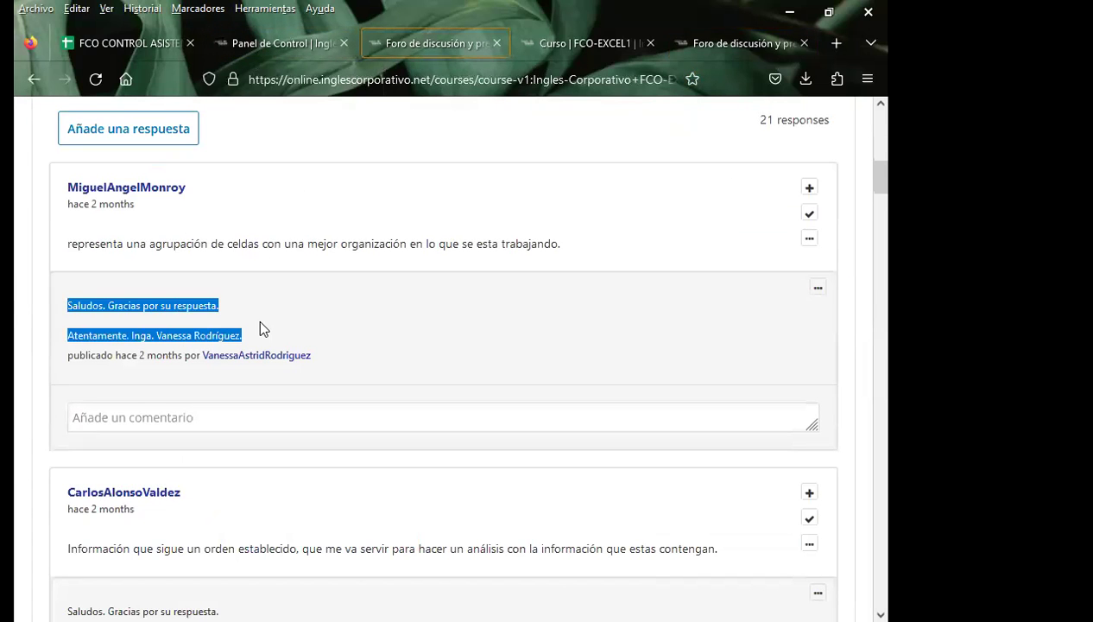
Step: Paste the thank-you text into the comment box, with greeting and signer's name on separate lines
click(732, 39)
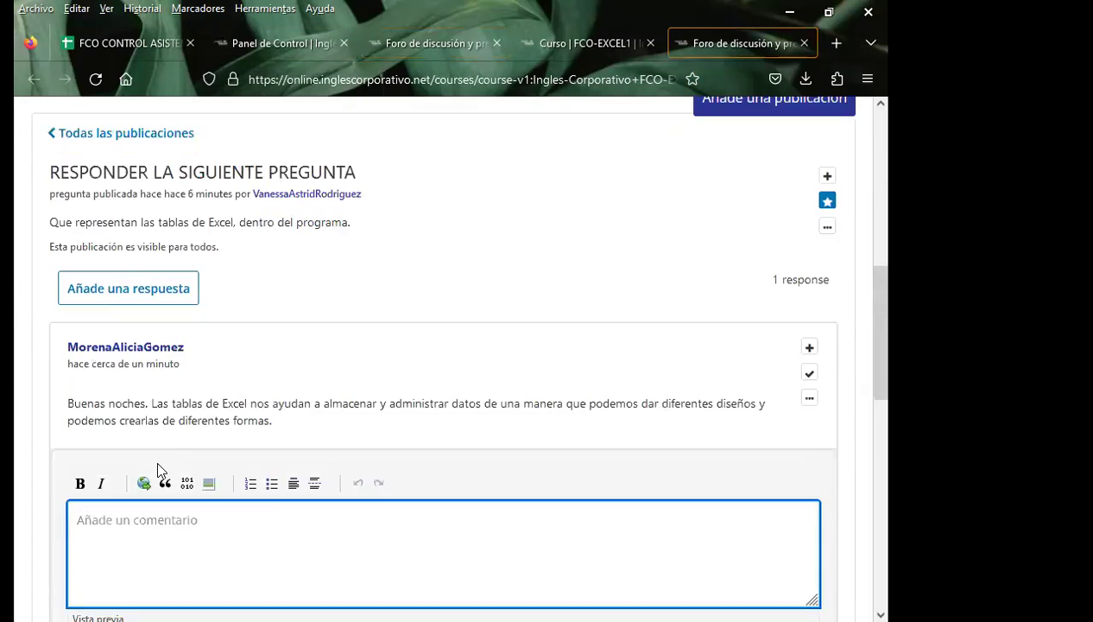
scroll(129, 414, down, 2)
key(ctrl+v)
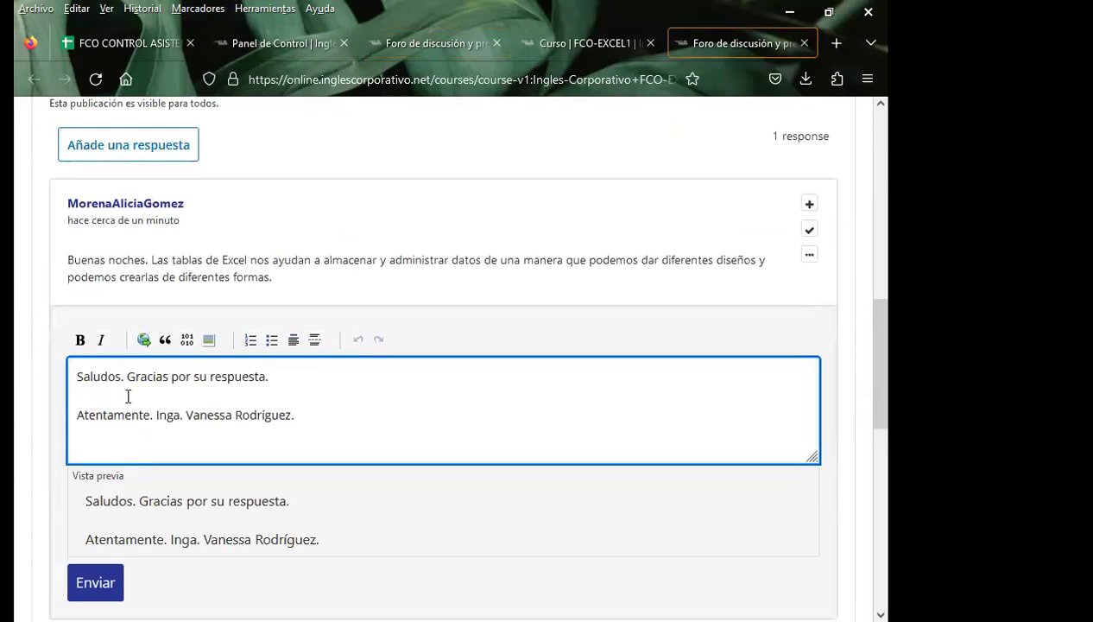
click(129, 376)
key(Return)
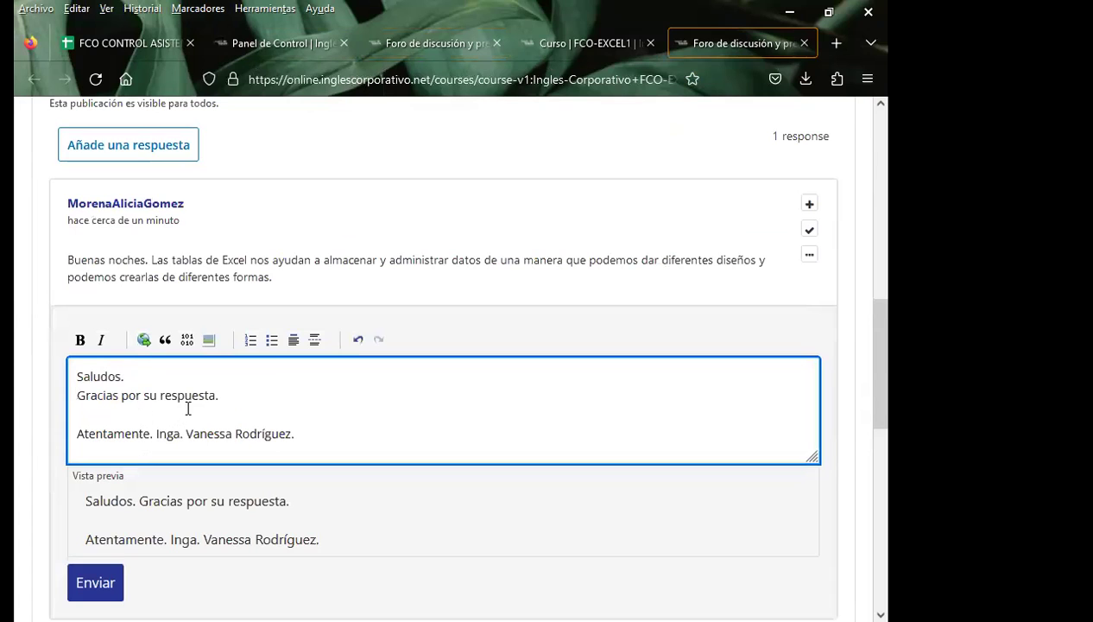
click(157, 434)
key(Return)
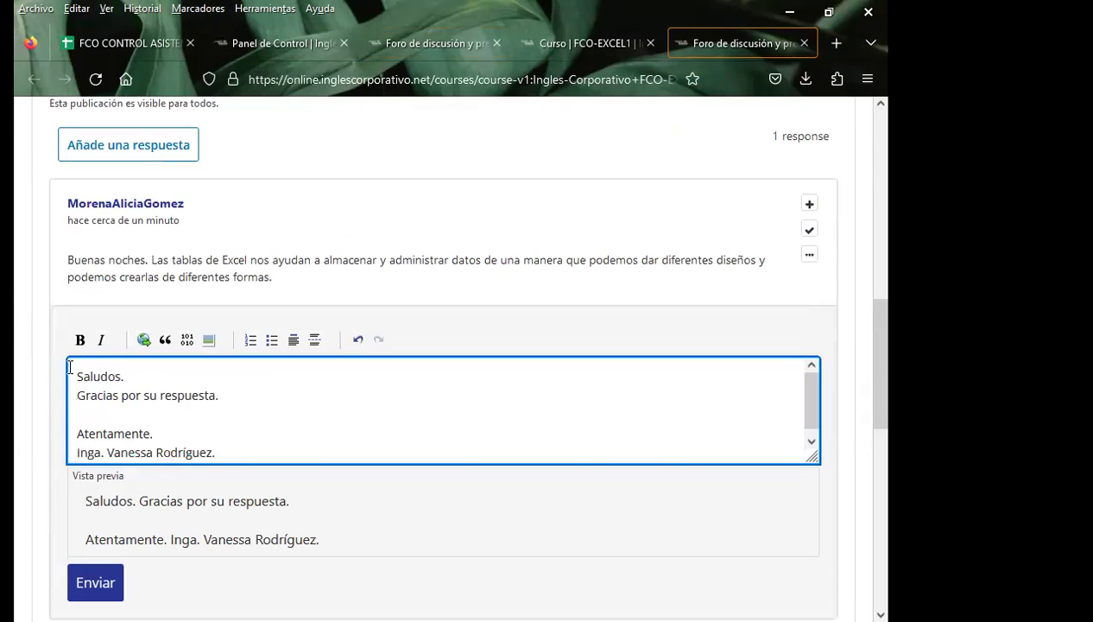
drag(72, 373, 253, 471)
key(ctrl+c)
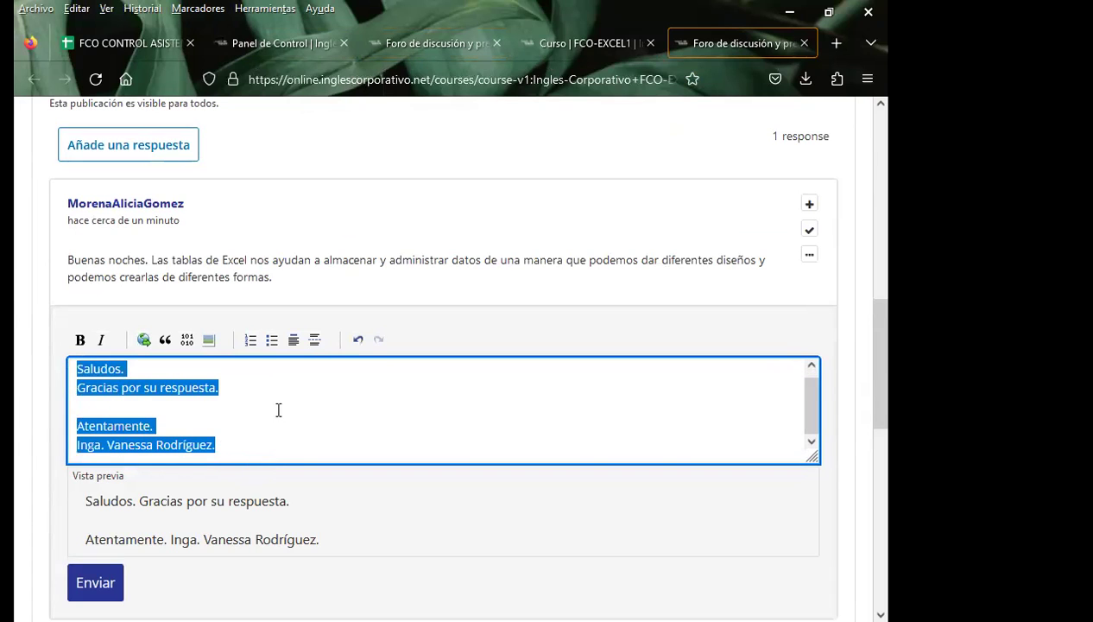
click(274, 408)
Step: Post the thank-you comment and dismiss the error message that appears
click(95, 582)
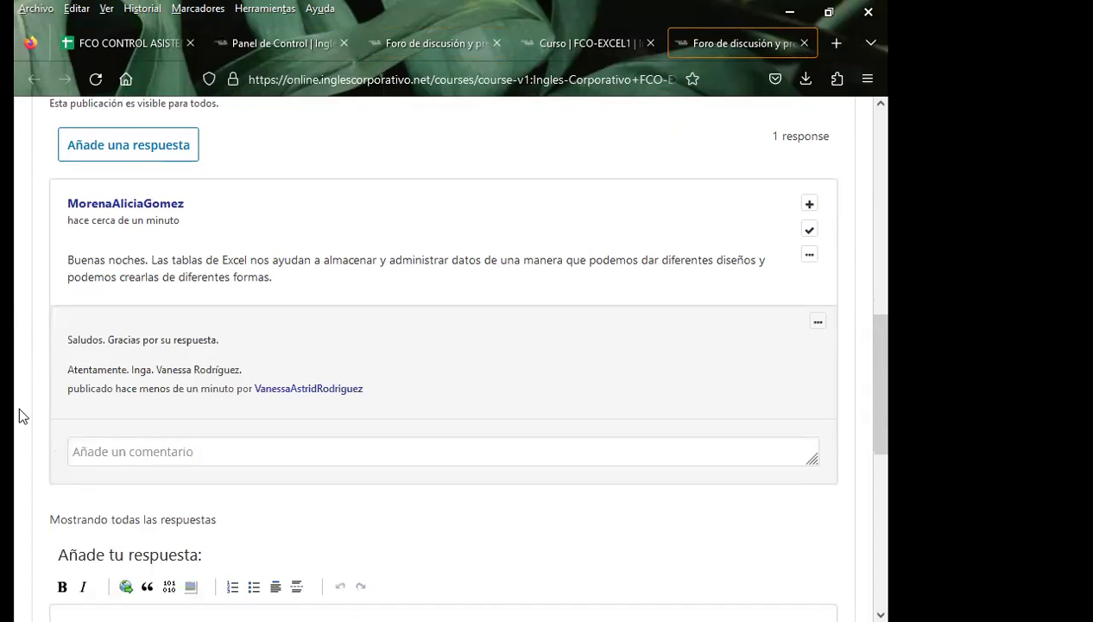
scroll(17, 388, down, 2)
scroll(17, 367, up, 8)
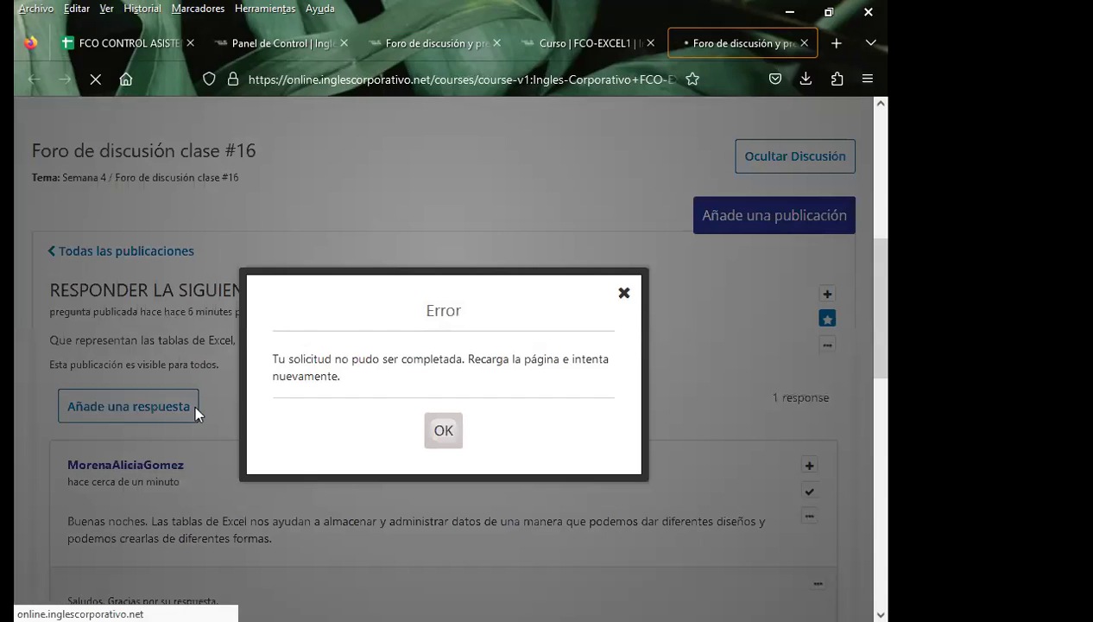
click(621, 303)
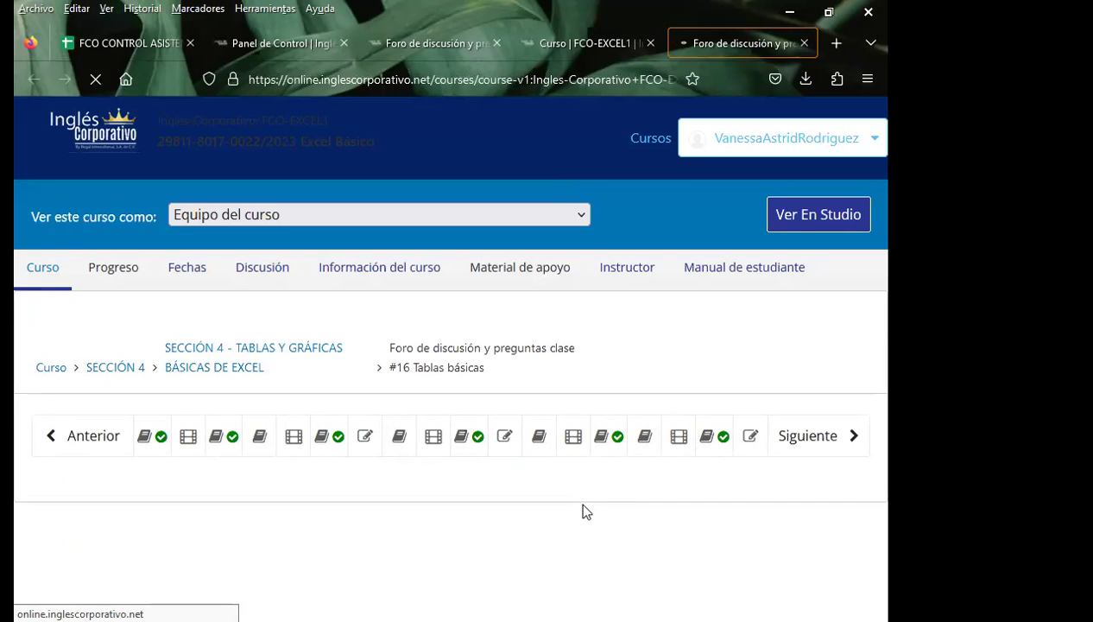
Step: Close the duplicate third forum tab and scroll down until the class #16 thread list appears
click(496, 43)
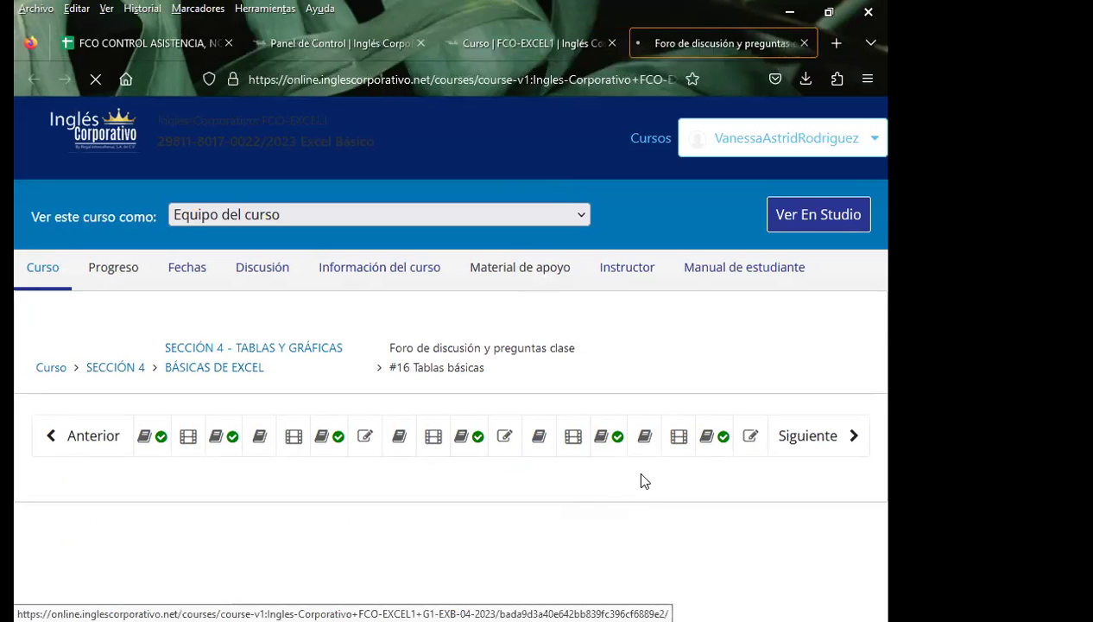
scroll(280, 422, down, 3)
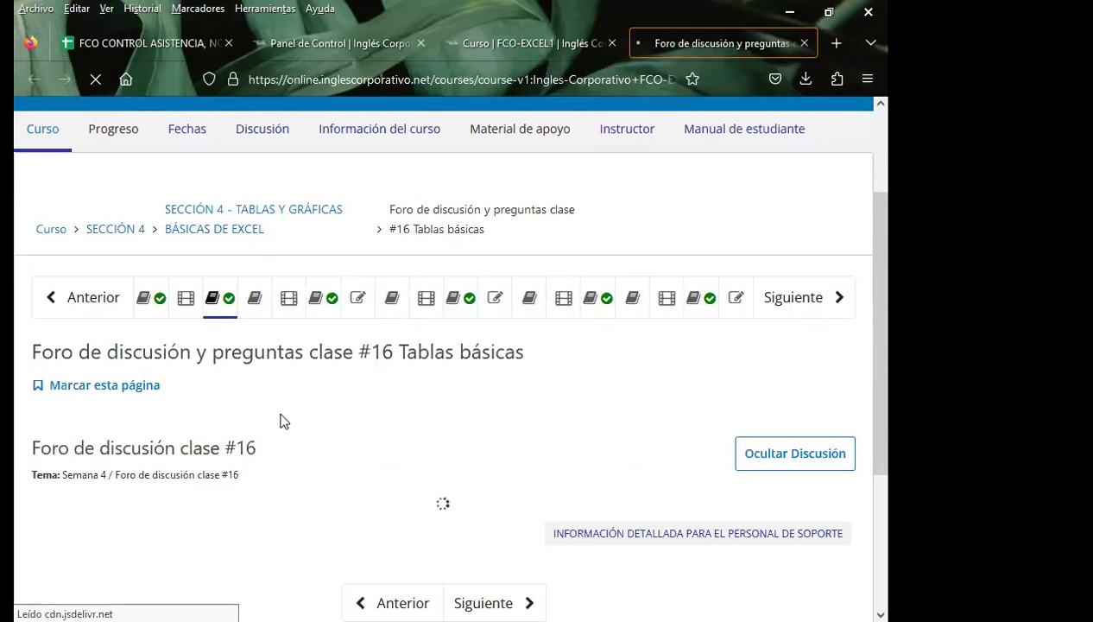
scroll(397, 396, down, 2)
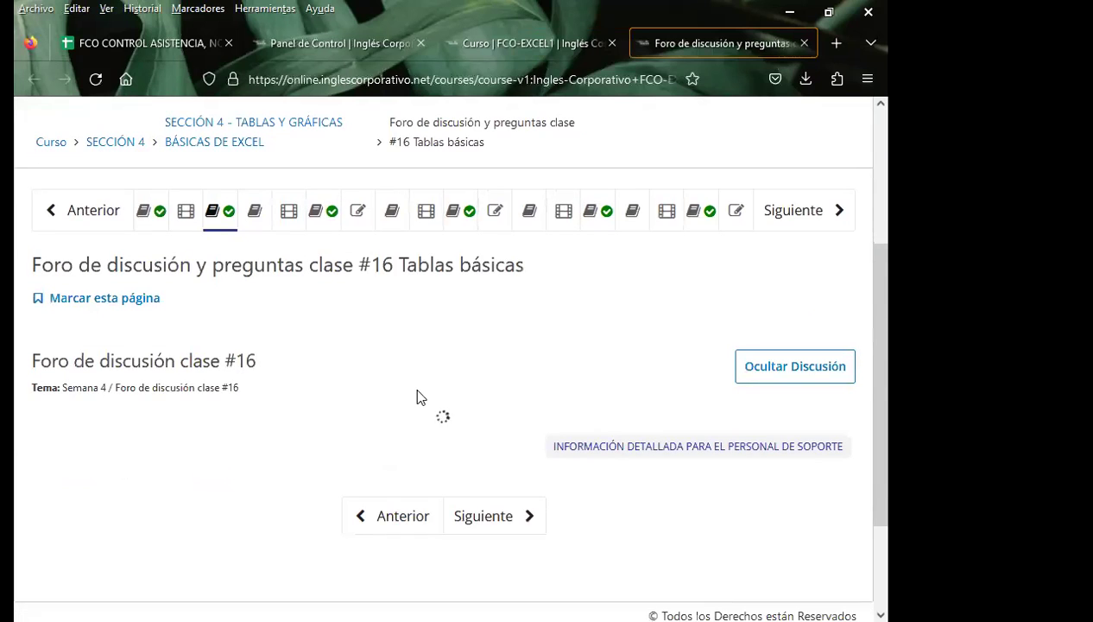
scroll(420, 388, down, 2)
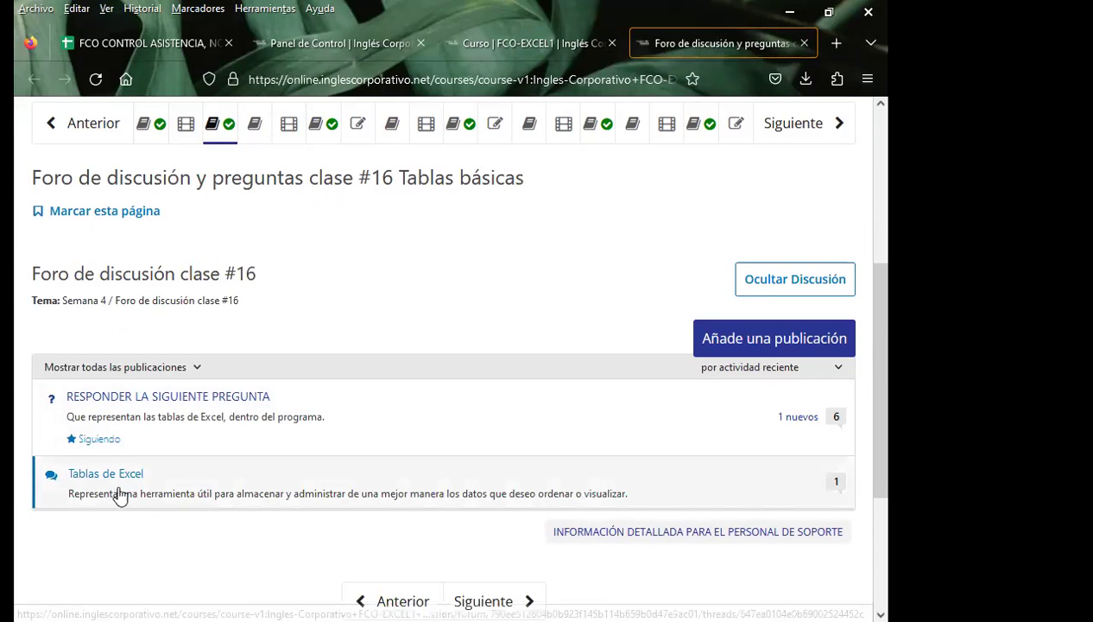
Step: Open the 'Tablas de Excel' thread and post the pasted 'Saludos. Gracias por su respuesta.' reply
click(118, 475)
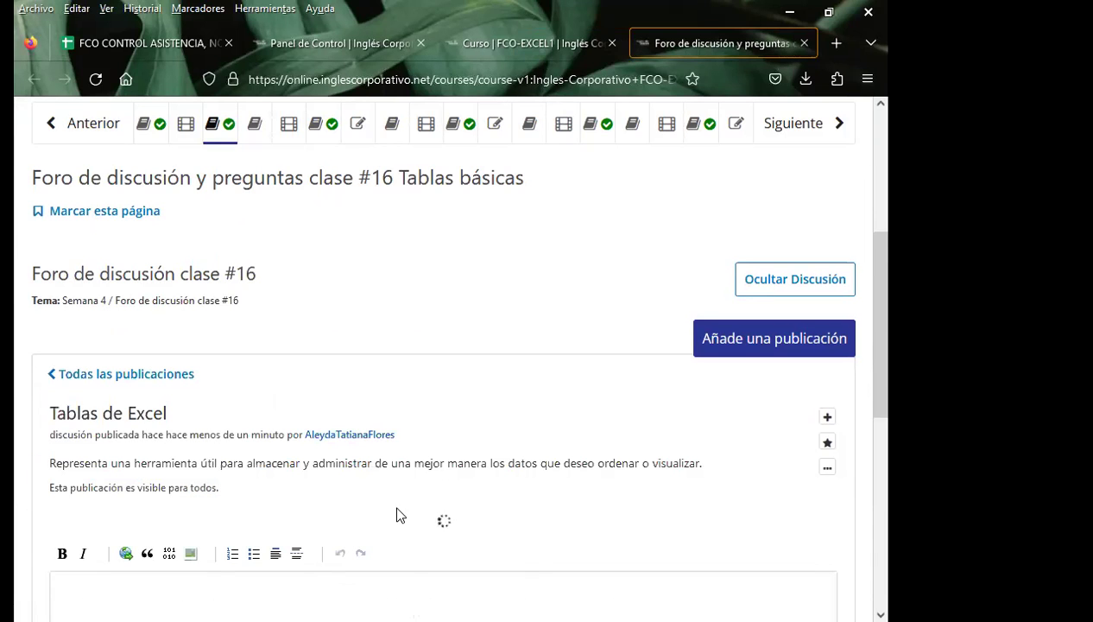
scroll(578, 516, up, 1)
scroll(592, 433, down, 2)
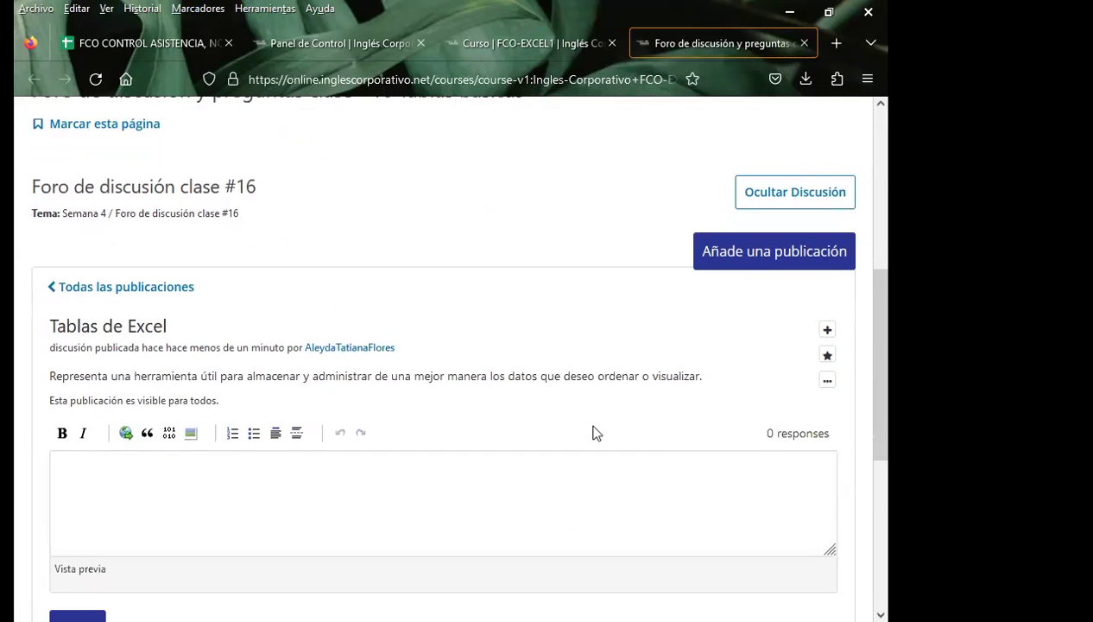
click(92, 466)
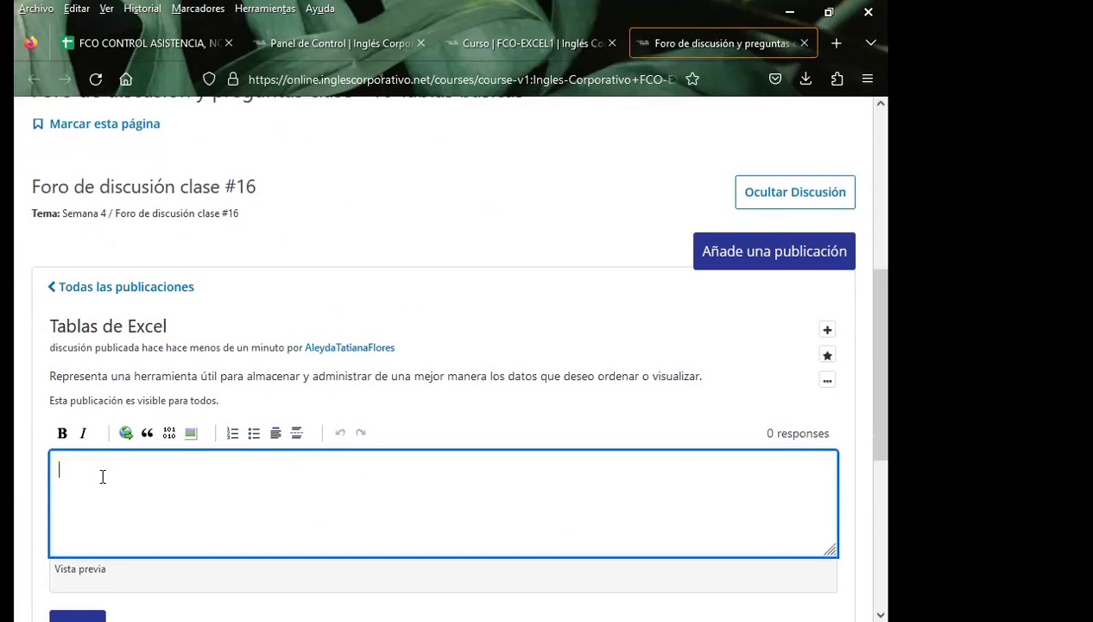
key(ctrl+v)
scroll(86, 526, down, 2)
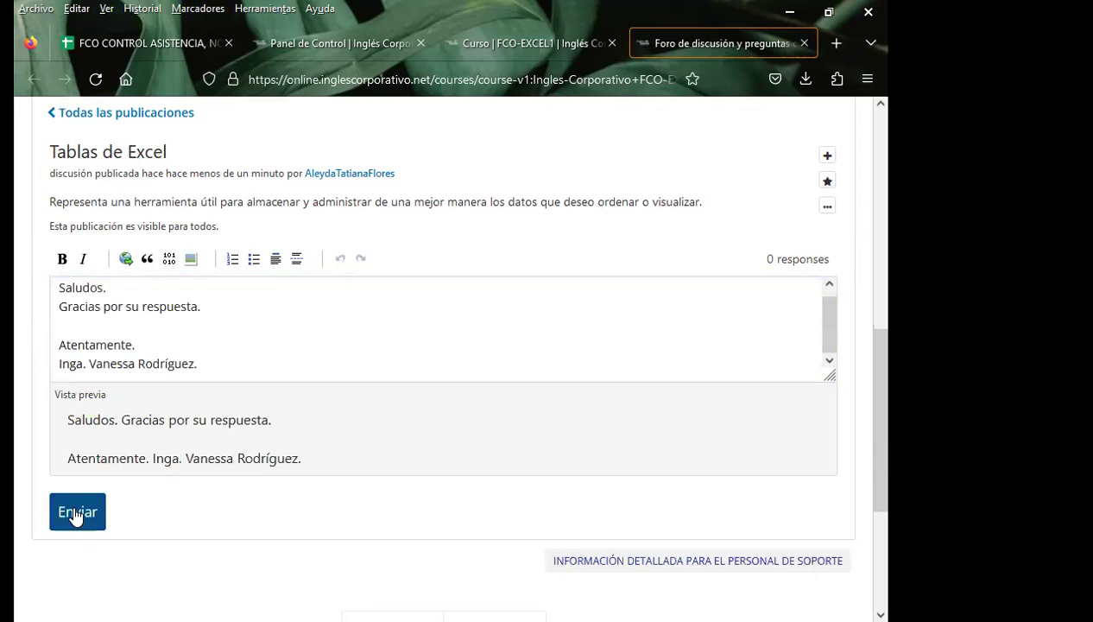
click(76, 512)
scroll(296, 466, up, 2)
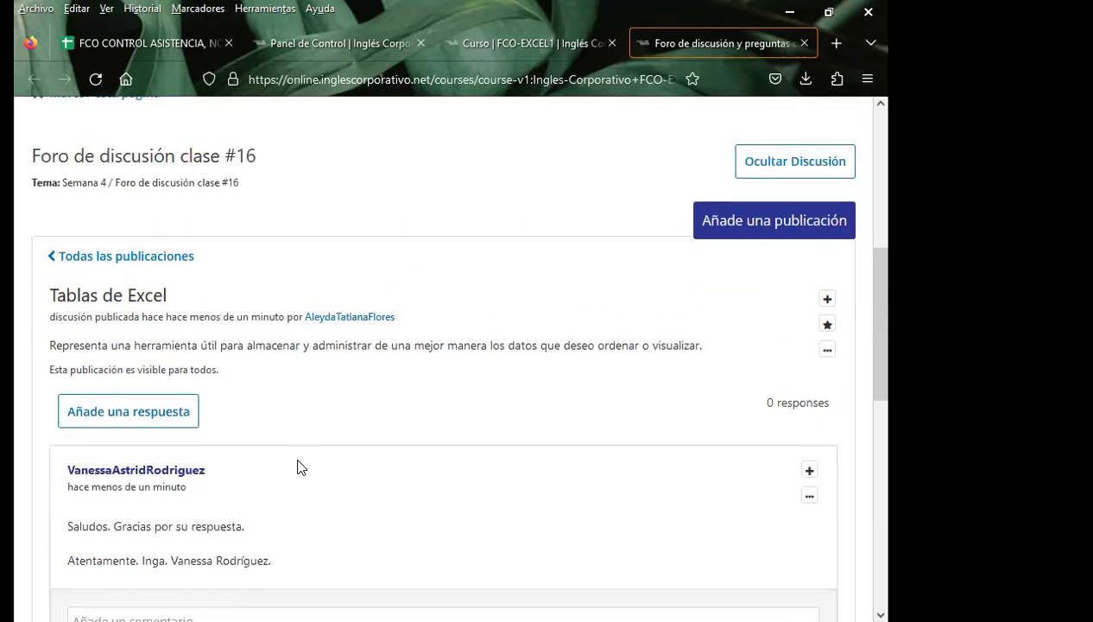
scroll(297, 465, up, 1)
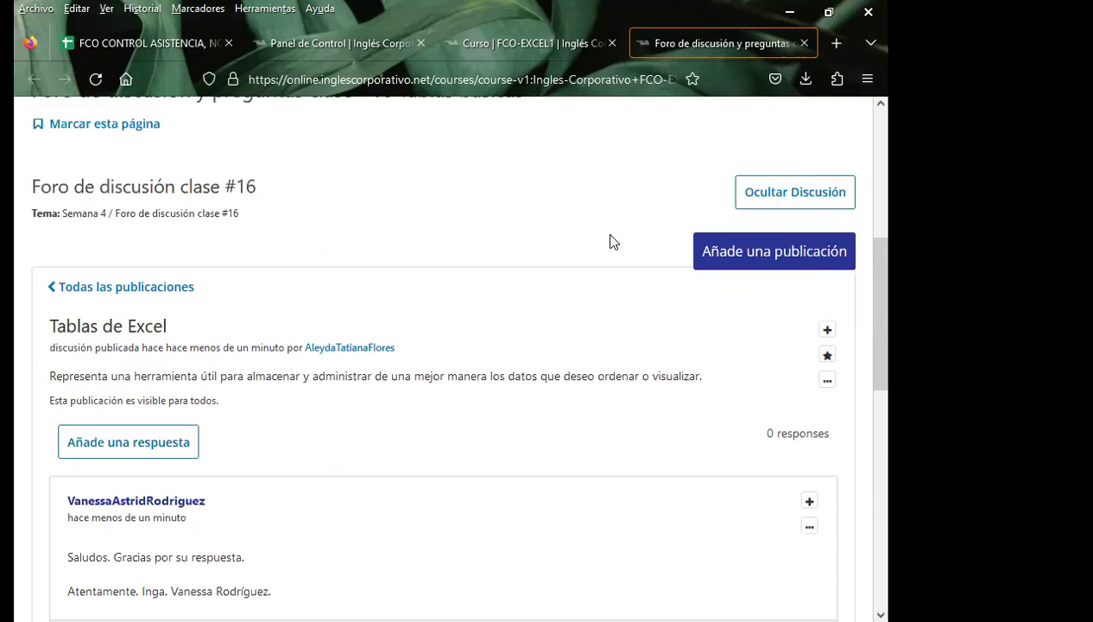
Step: Go back to all posts, reopen RESPONDER LA SIGUIENTE PREGUNTA, and find the second student response
click(48, 288)
click(178, 325)
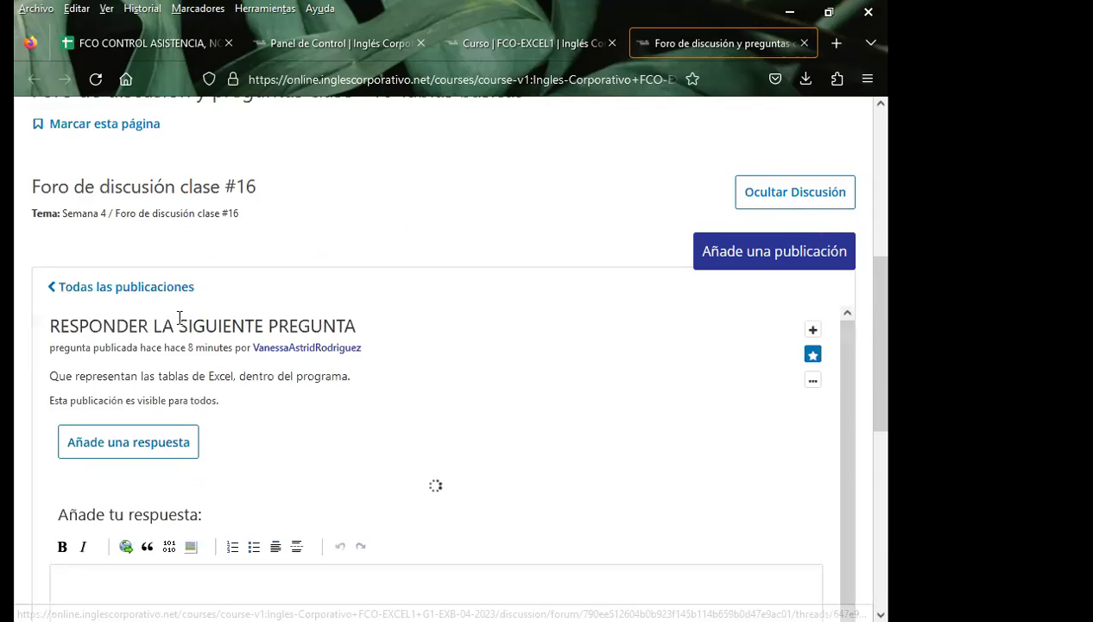
scroll(380, 402, down, 2)
scroll(363, 432, down, 5)
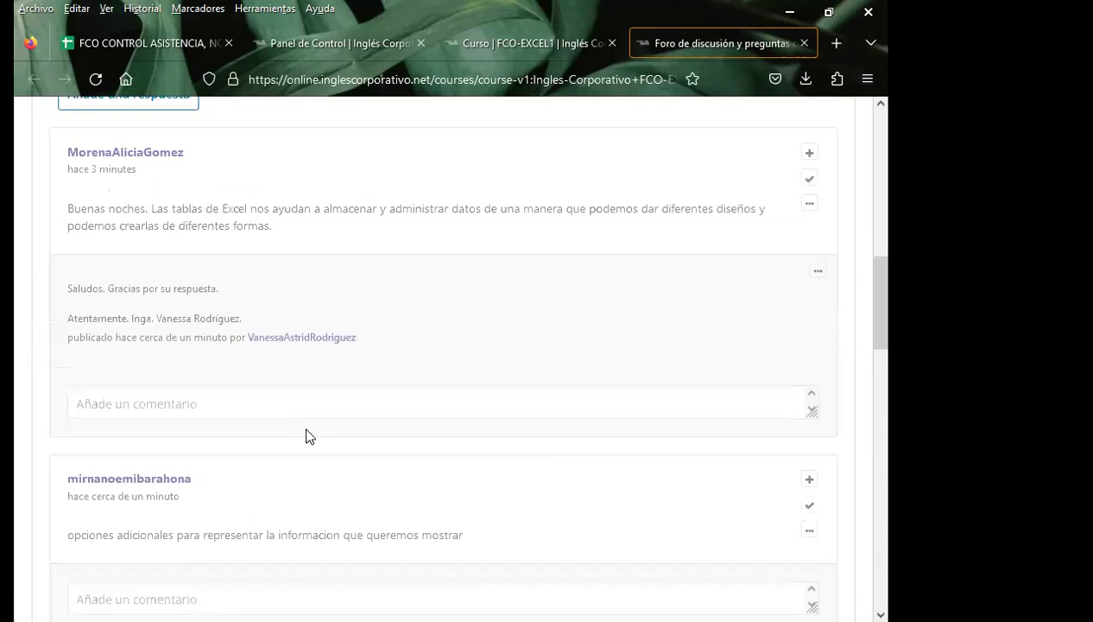
scroll(380, 453, up, 2)
scroll(471, 475, up, 2)
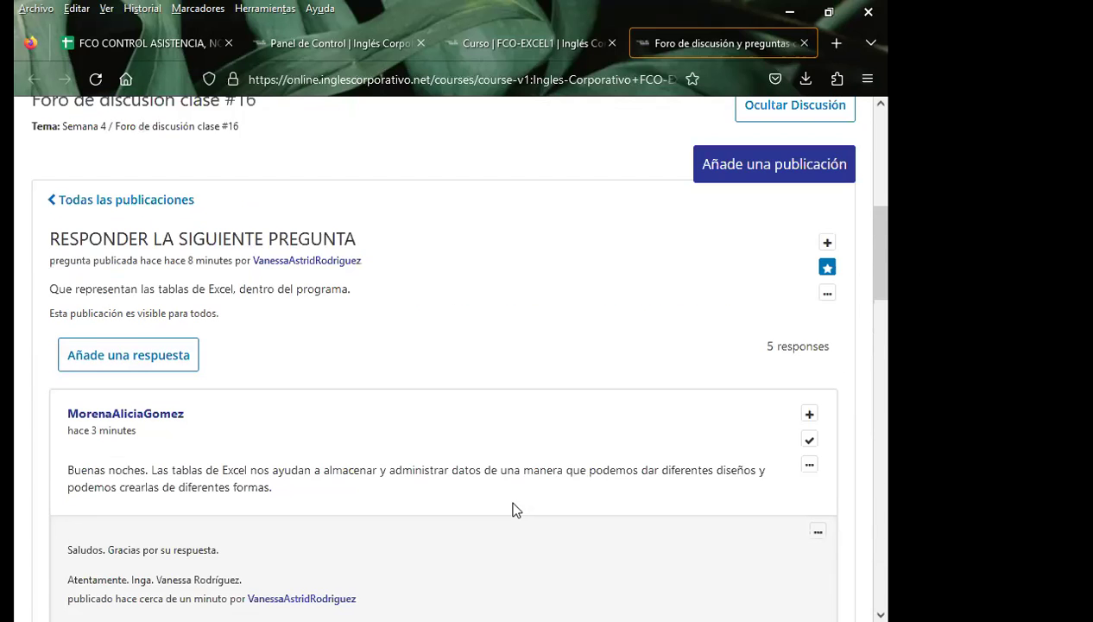
scroll(503, 508, down, 2)
scroll(376, 447, down, 1)
scroll(173, 427, down, 2)
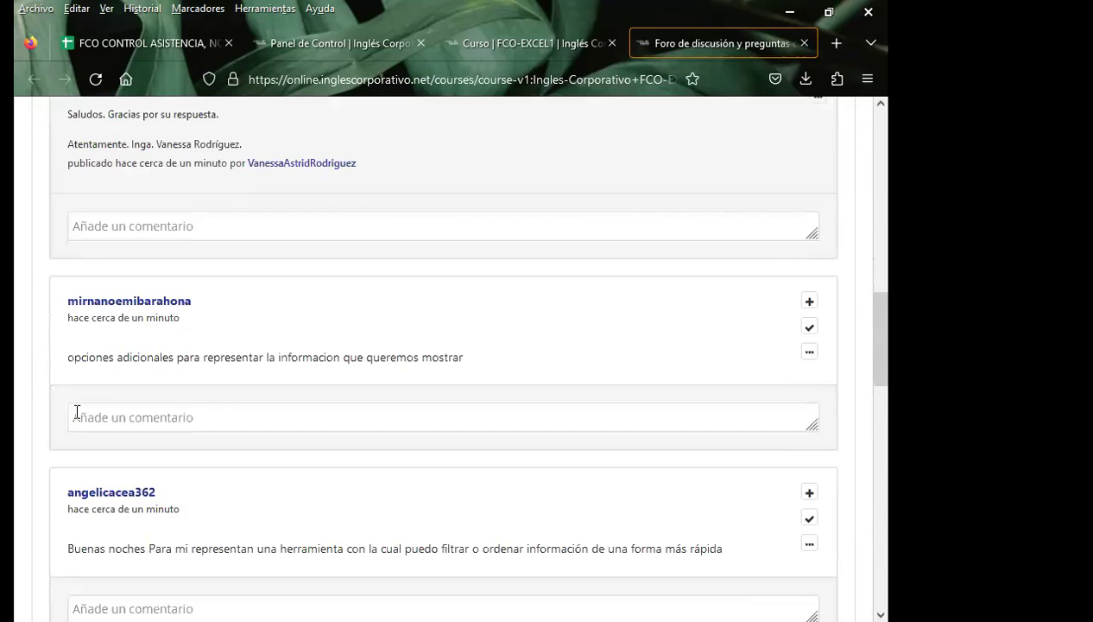
scroll(173, 404, up, 3)
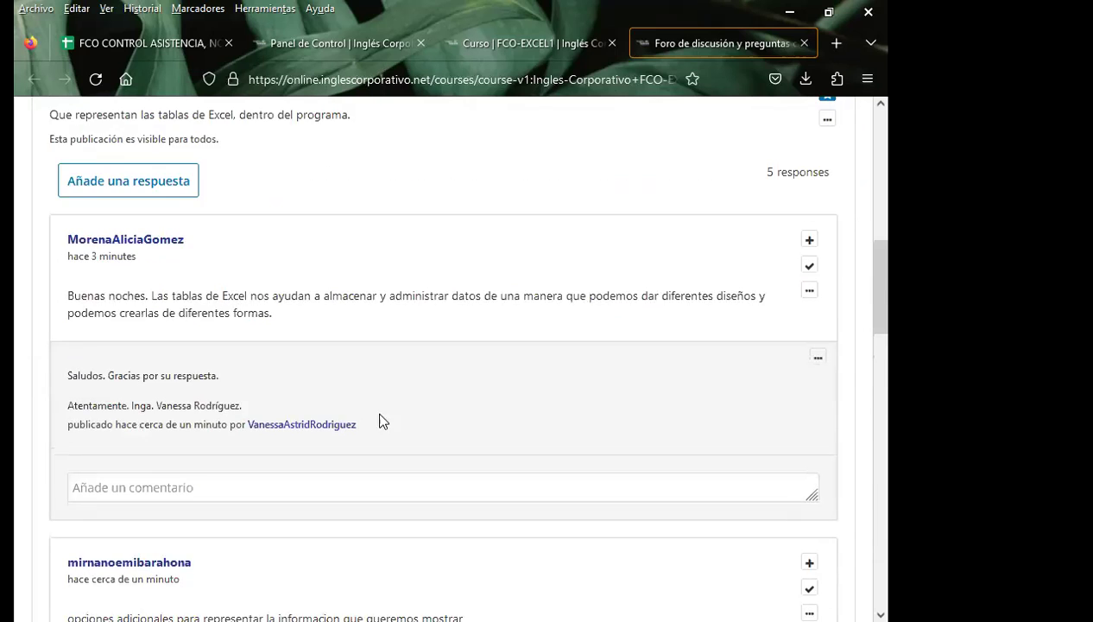
scroll(381, 422, up, 4)
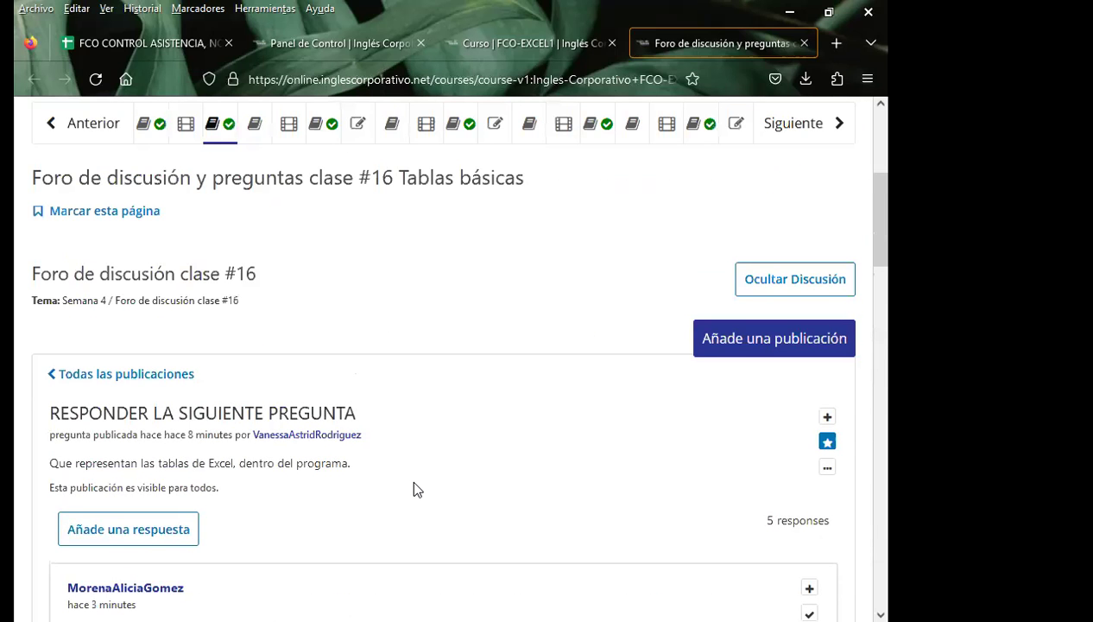
scroll(259, 449, down, 4)
scroll(216, 471, down, 2)
scroll(179, 473, down, 1)
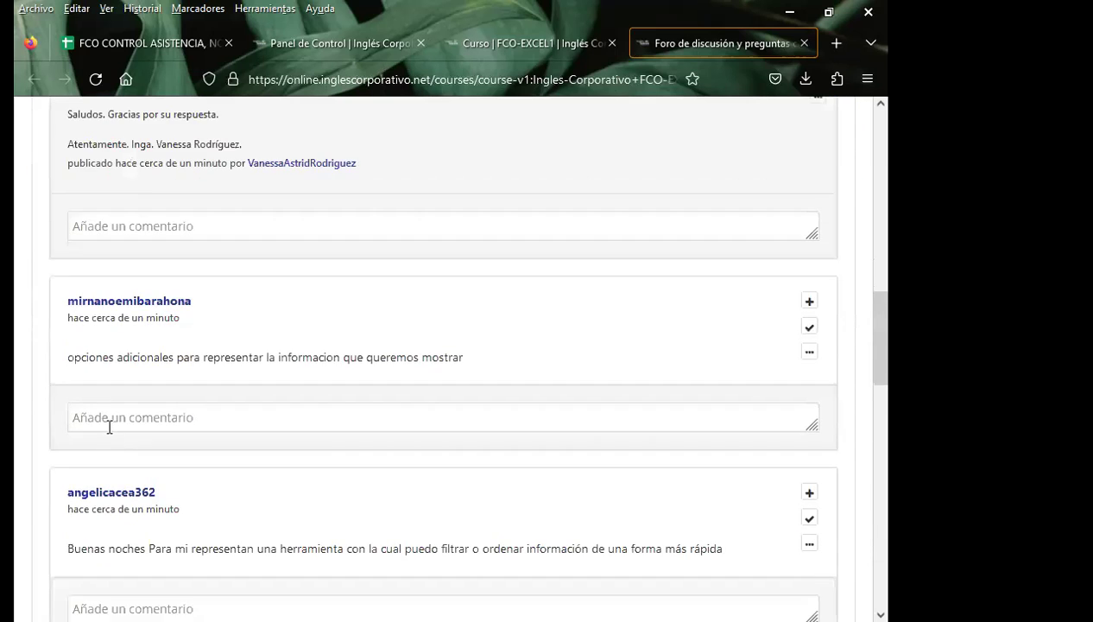
Step: Paste the signed thank-you text as a comment under the second response and send it
click(105, 417)
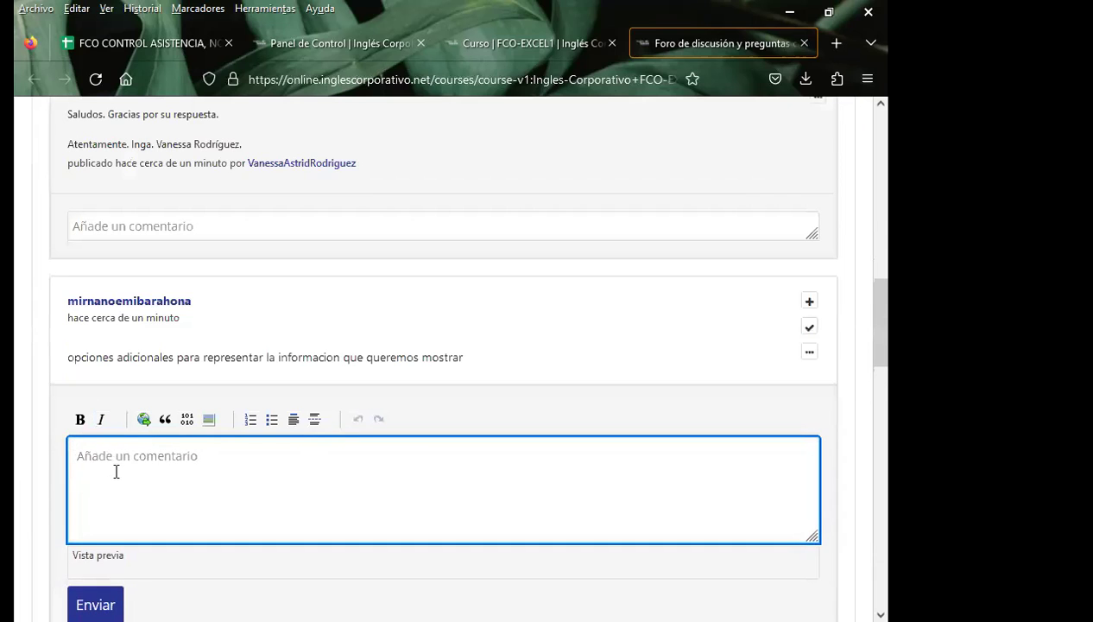
key(ctrl+v)
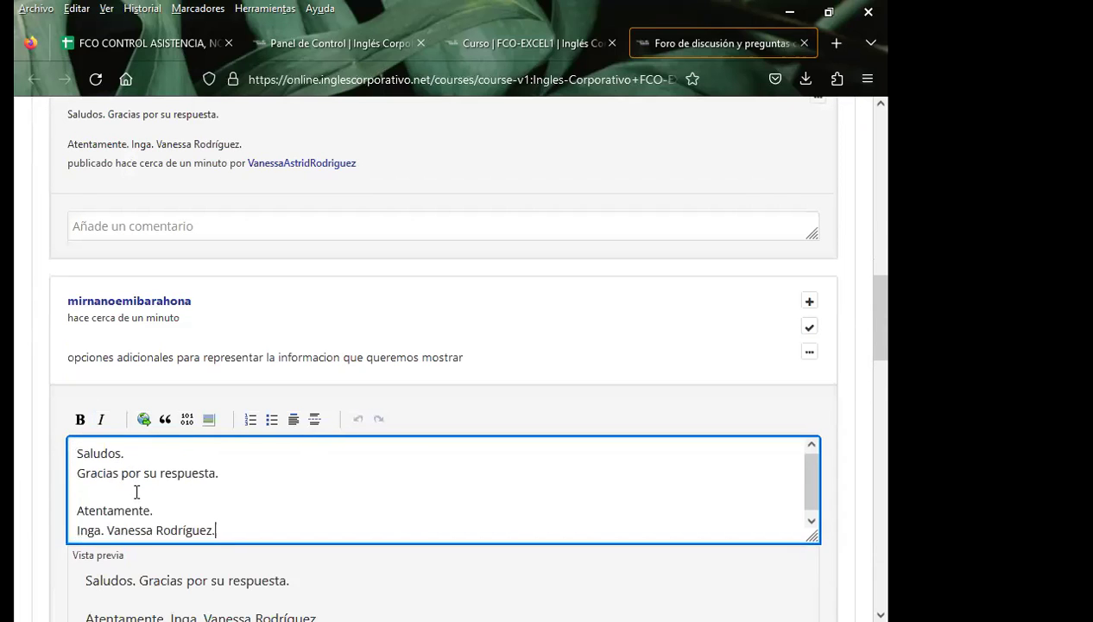
scroll(54, 510, down, 2)
click(78, 501)
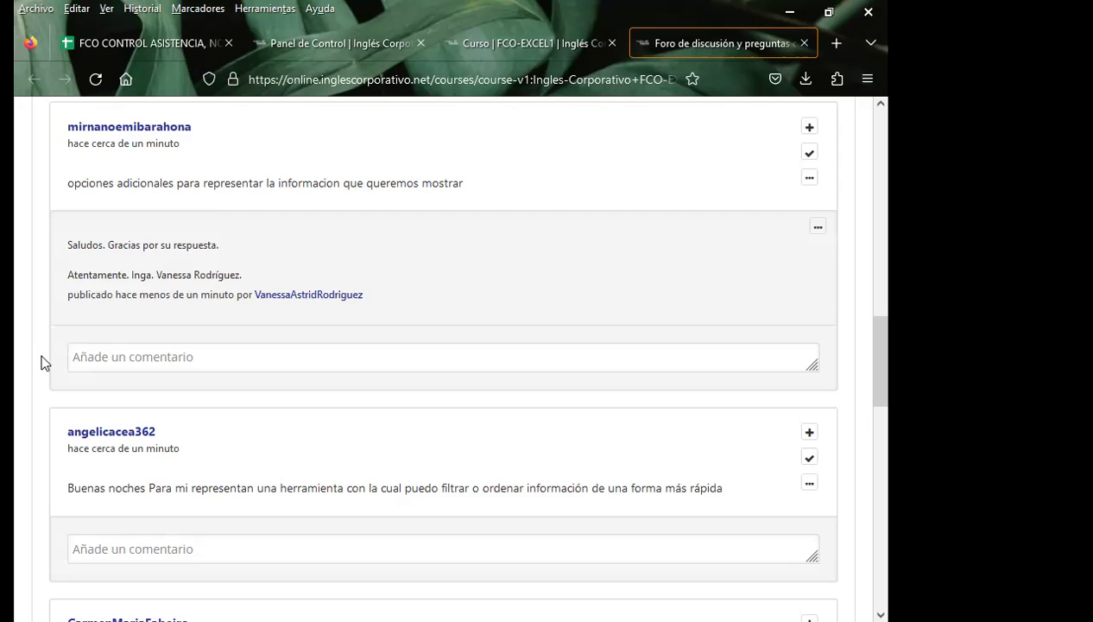
scroll(42, 361, down, 2)
scroll(58, 363, down, 2)
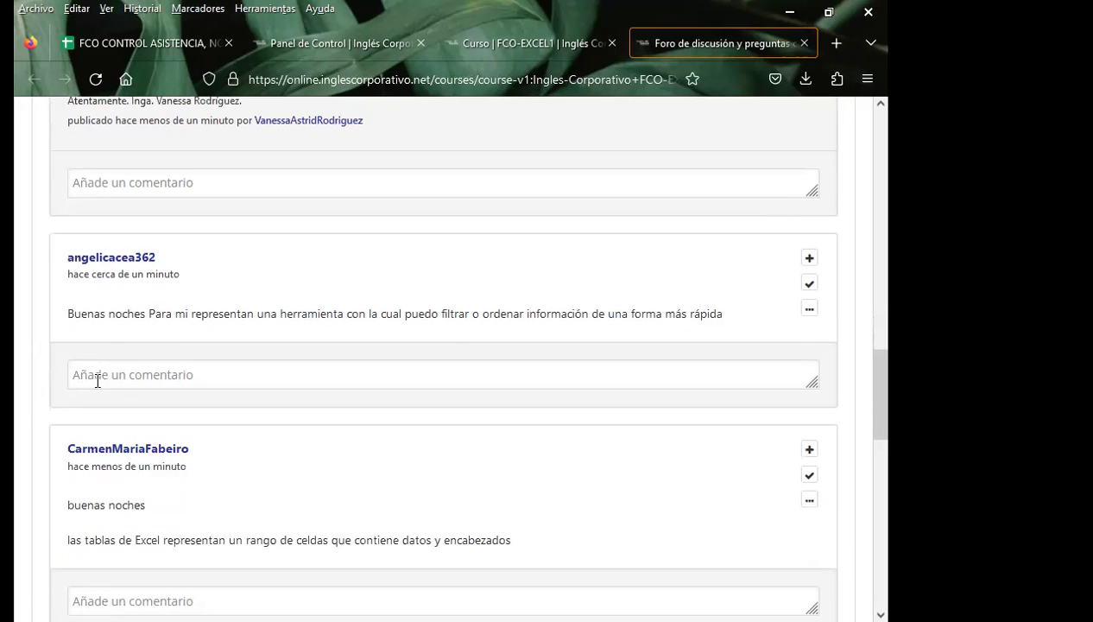
Step: Post the signed thank-you comment under the response about filtering and sorting information faster
click(97, 376)
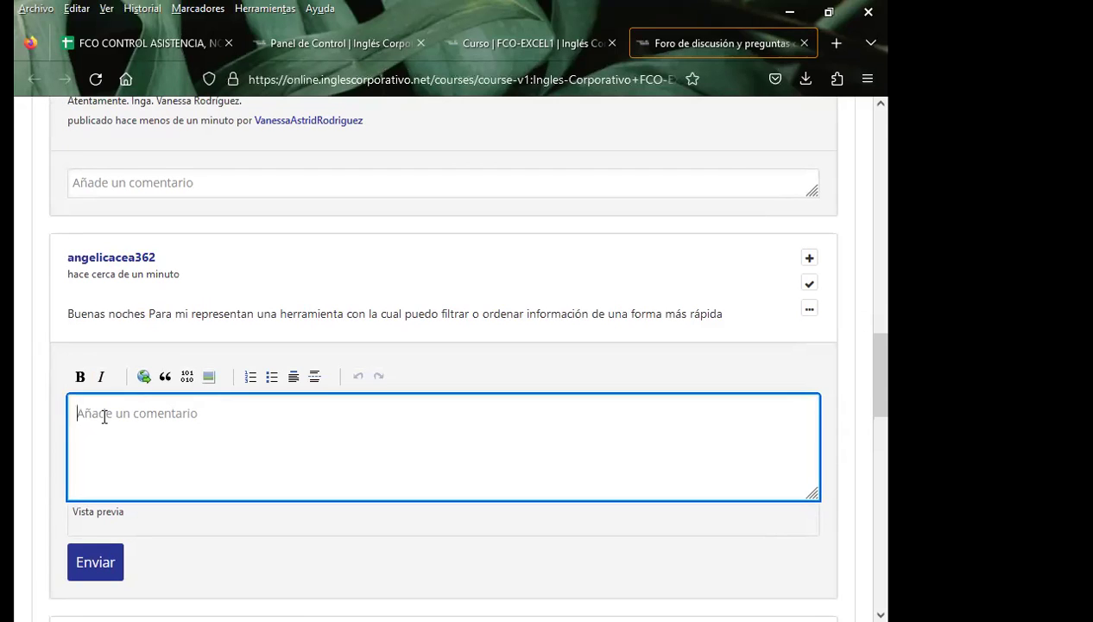
key(ctrl+v)
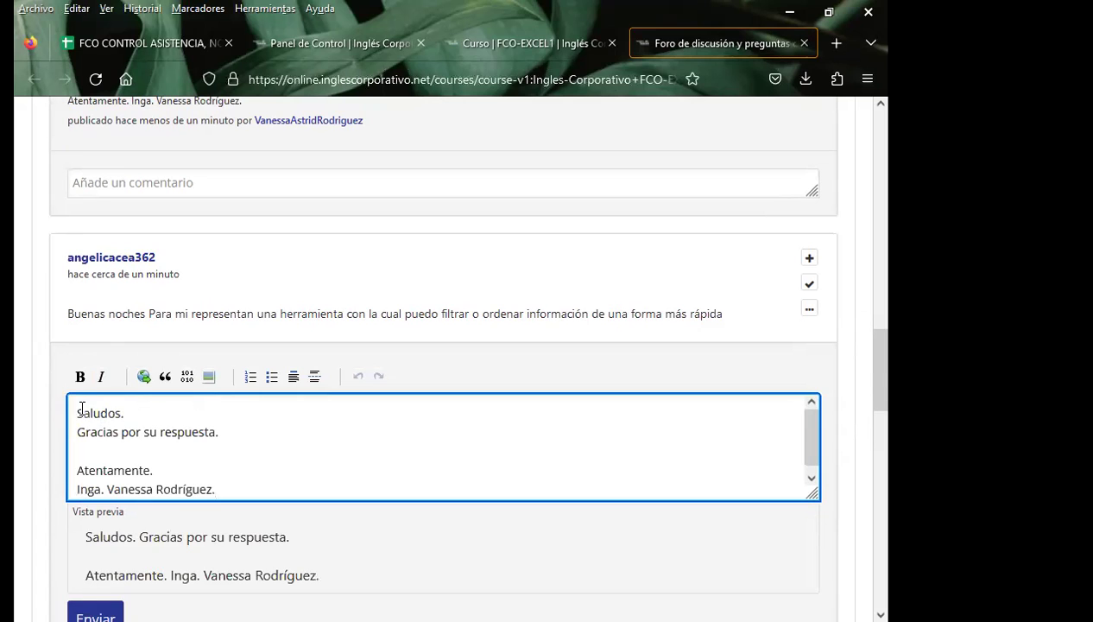
scroll(36, 509, down, 2)
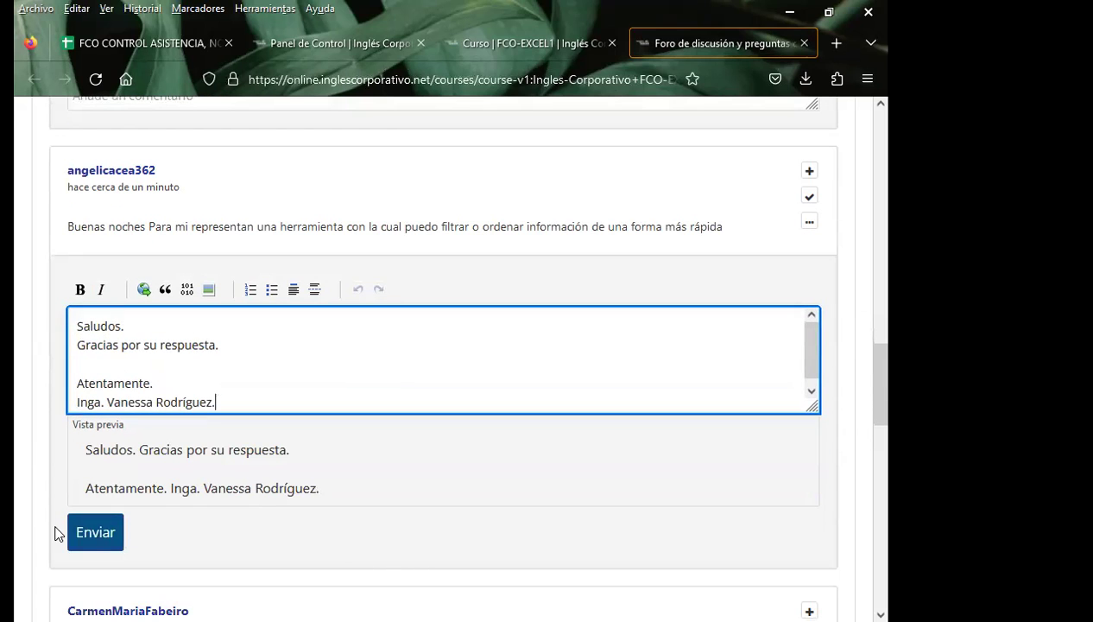
click(95, 532)
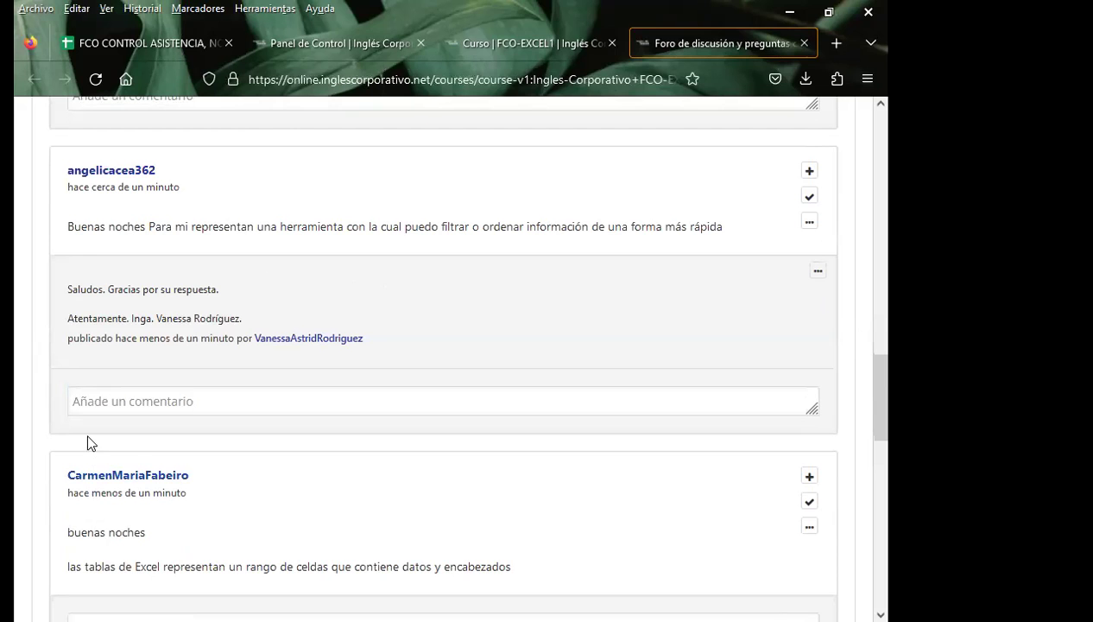
scroll(43, 392, down, 5)
Step: Paste the thank-you message into a comment under the cell-ranges-with-headers response
click(101, 273)
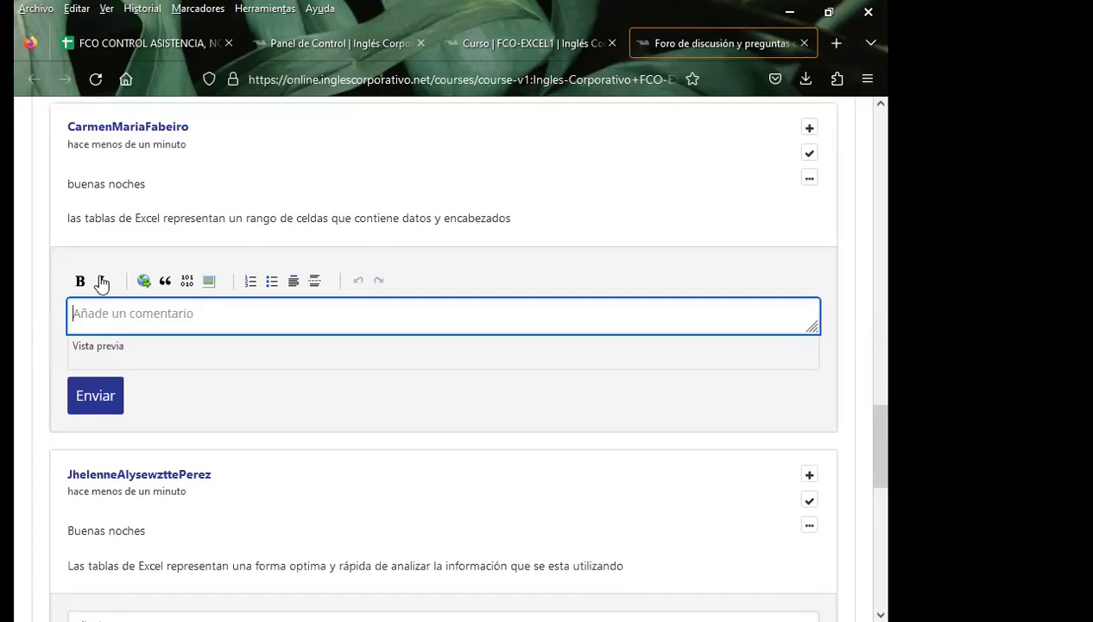
key(ctrl+v)
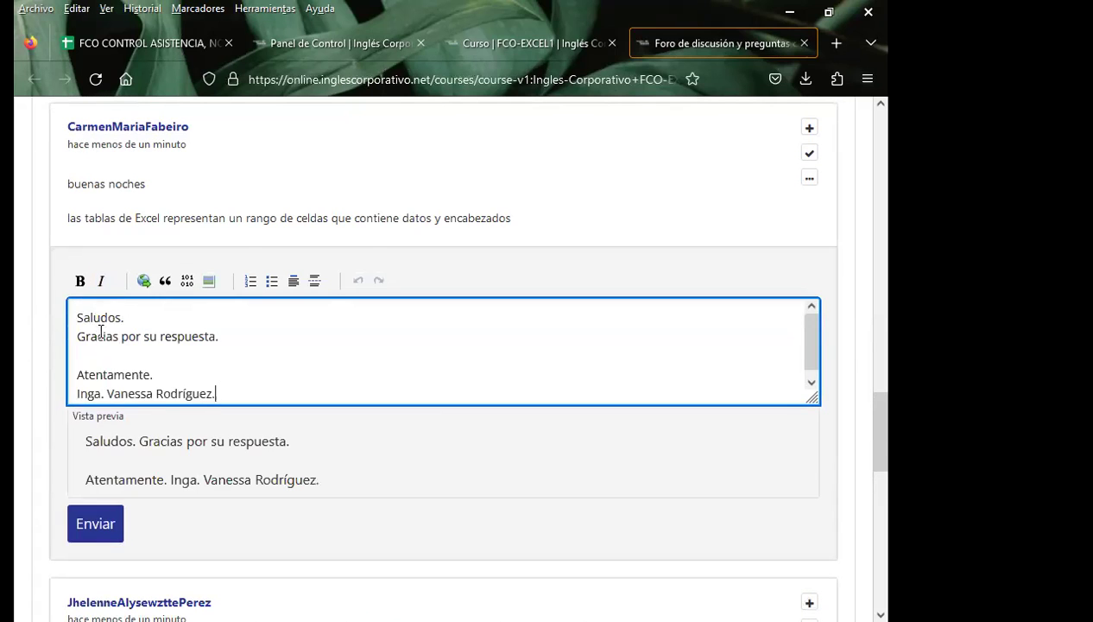
scroll(19, 457, down, 3)
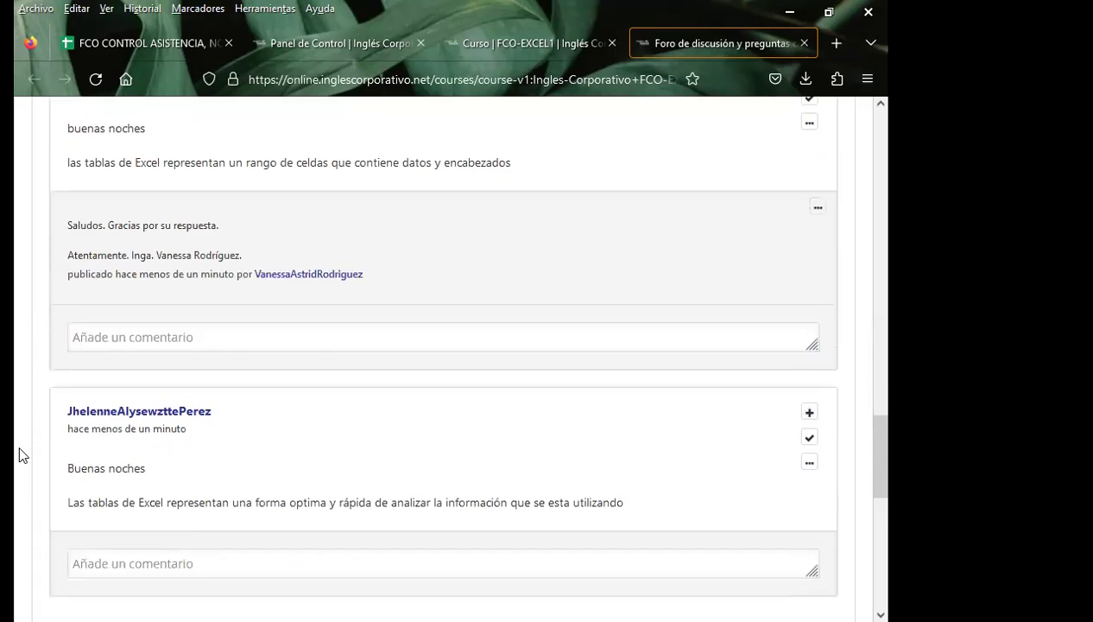
Step: Add and post the thank-you comment under the quick information-analysis response
click(100, 453)
key(ctrl+v)
scroll(17, 429, down, 2)
scroll(18, 429, down, 2)
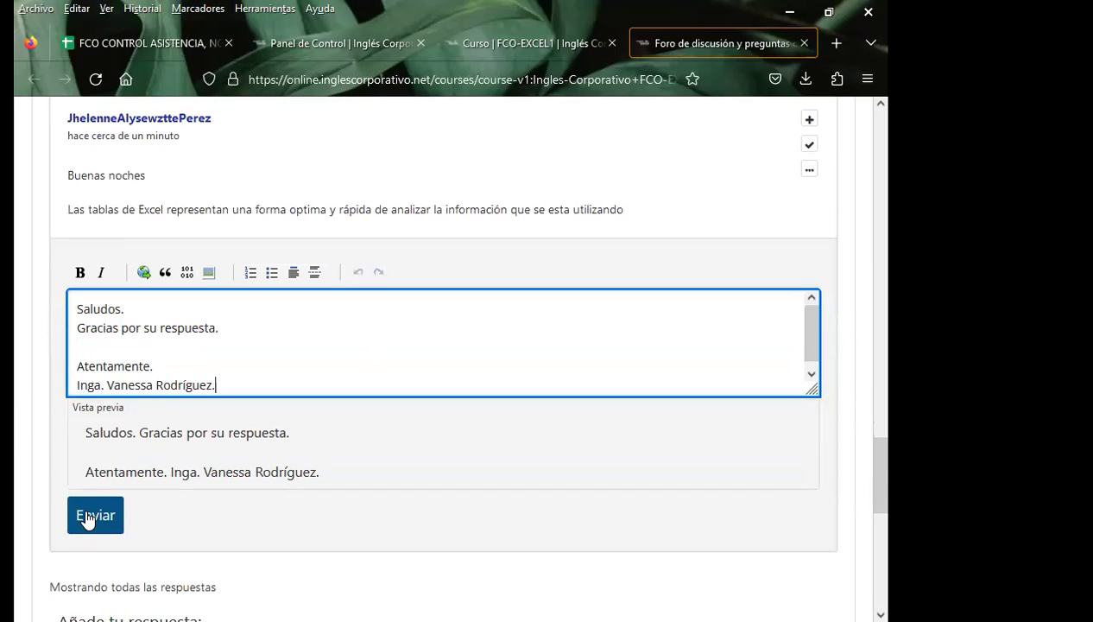
click(86, 516)
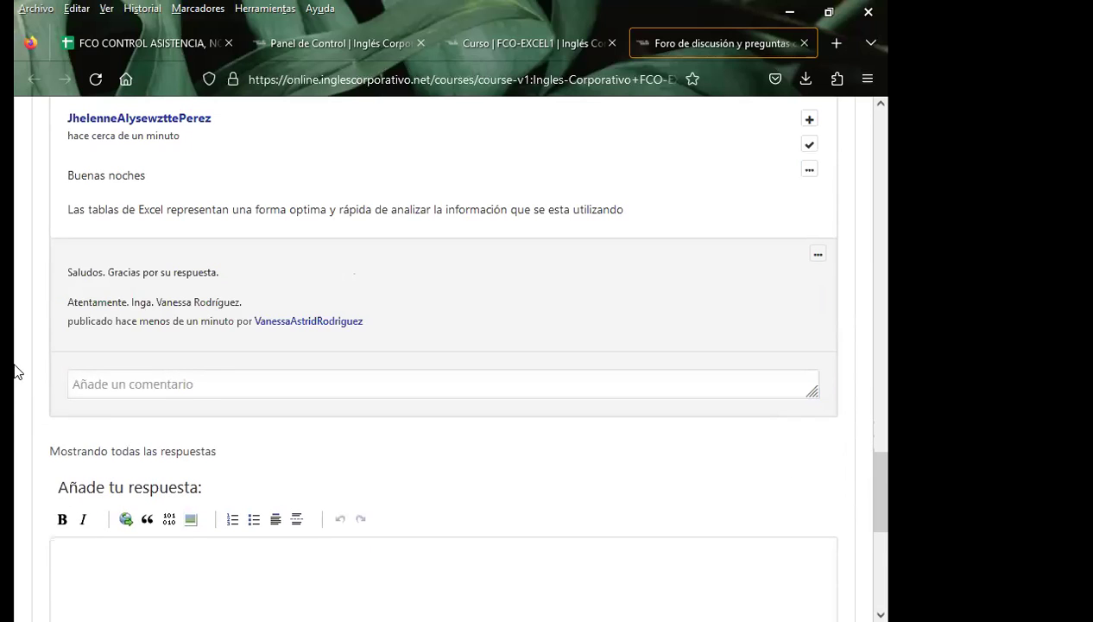
Step: Return to the top and reload the class #16 forum page
scroll(14, 372, down, 5)
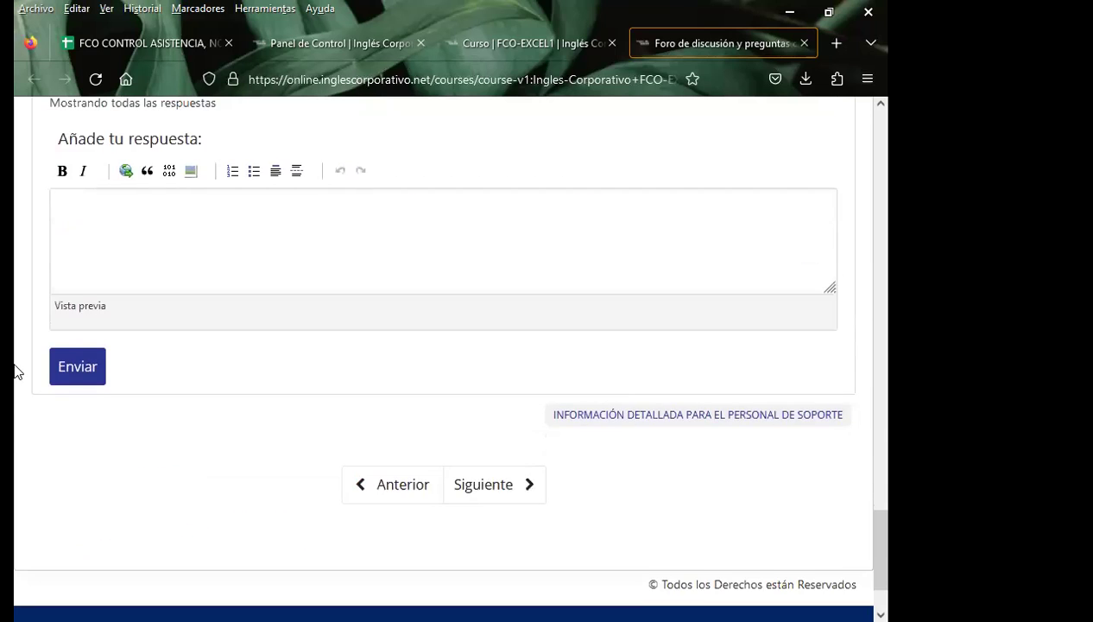
scroll(15, 371, up, 3)
scroll(15, 372, up, 2)
scroll(15, 371, up, 2)
scroll(14, 371, up, 2)
scroll(15, 372, up, 1)
scroll(15, 371, up, 3)
scroll(14, 371, up, 3)
scroll(479, 456, up, 1)
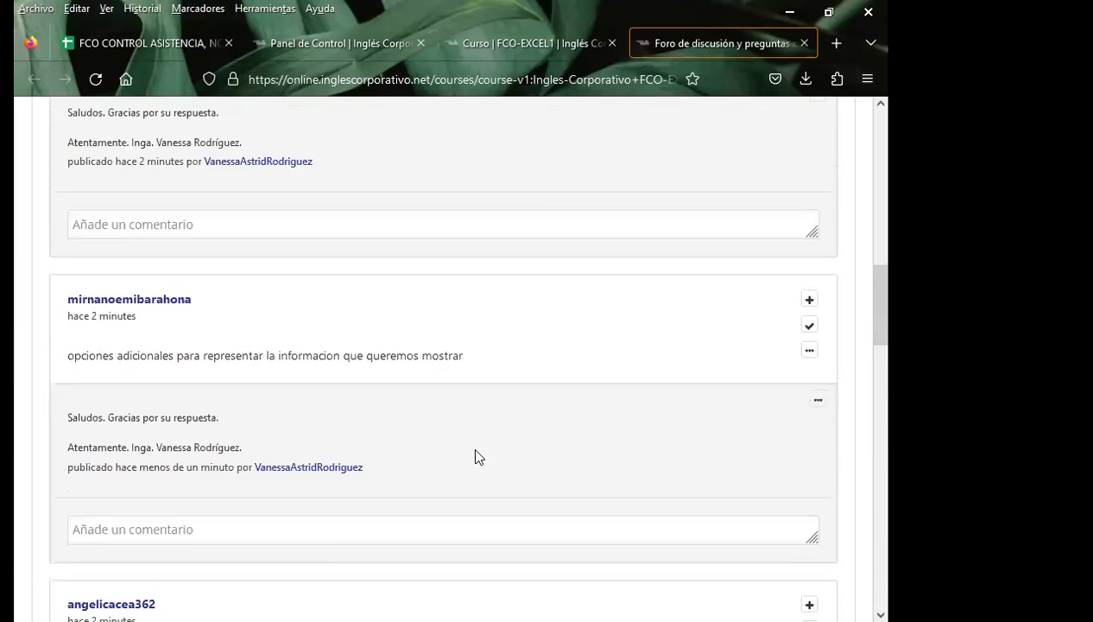
scroll(479, 456, up, 5)
scroll(471, 440, up, 2)
scroll(462, 427, up, 1)
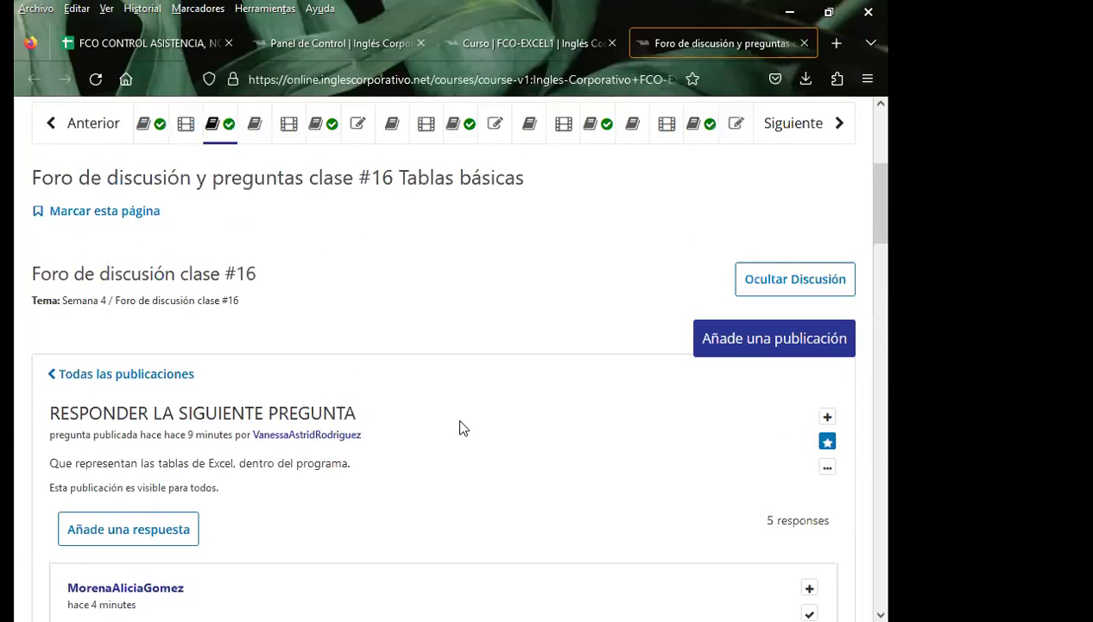
key(F5)
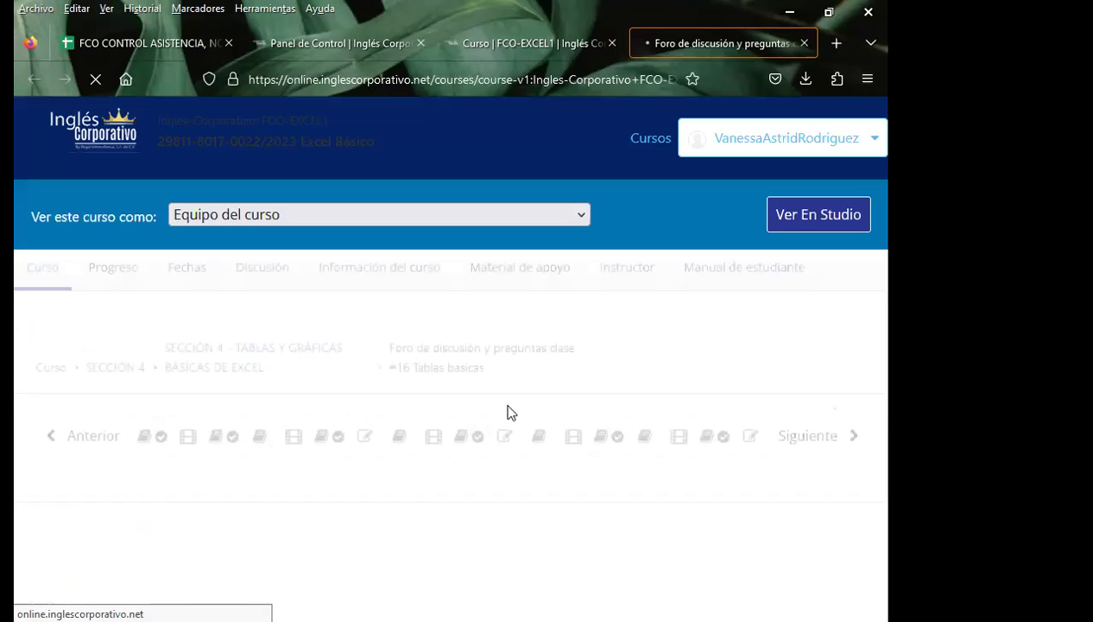
Step: Reopen the RESPONDER LA SIGUIENTE PREGUNTA thread, now listed at 13 posts
scroll(608, 514, down, 3)
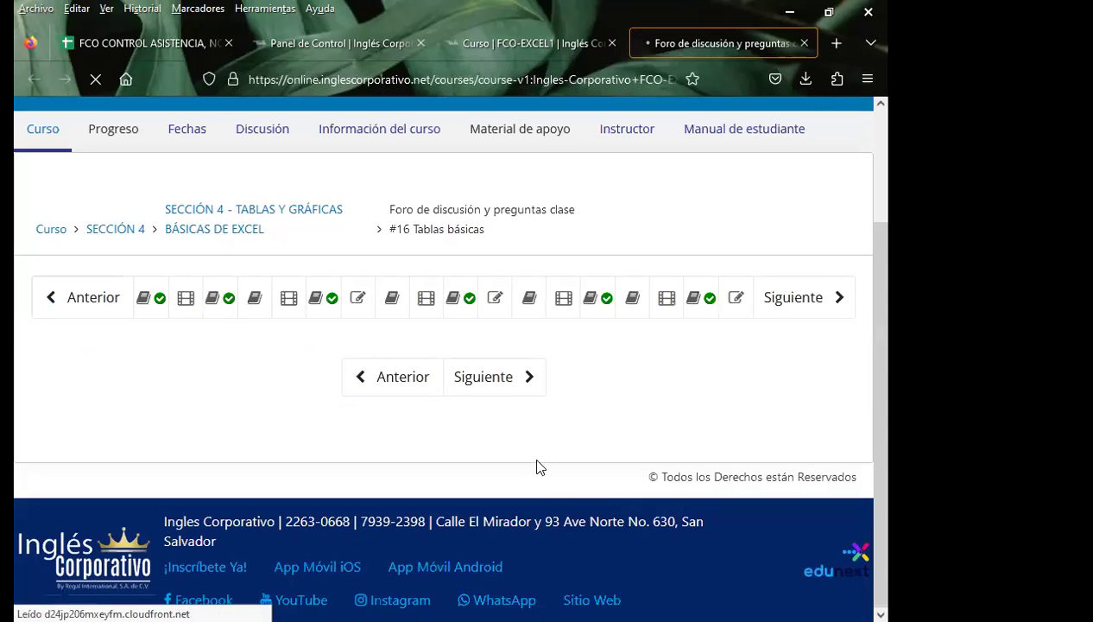
scroll(534, 450, down, 1)
scroll(328, 380, down, 2)
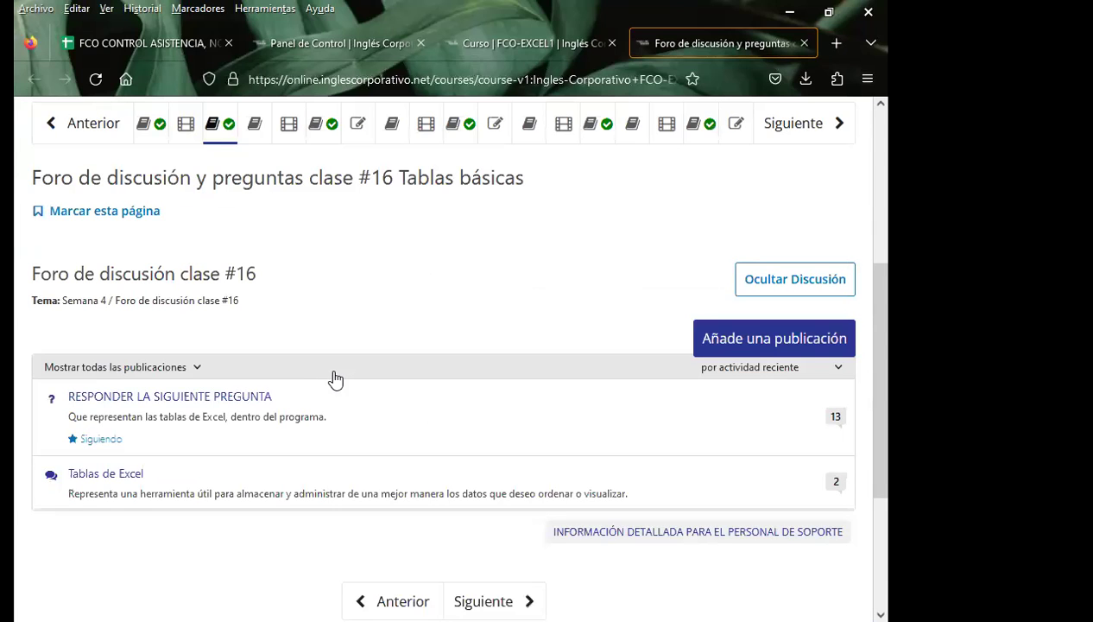
click(138, 404)
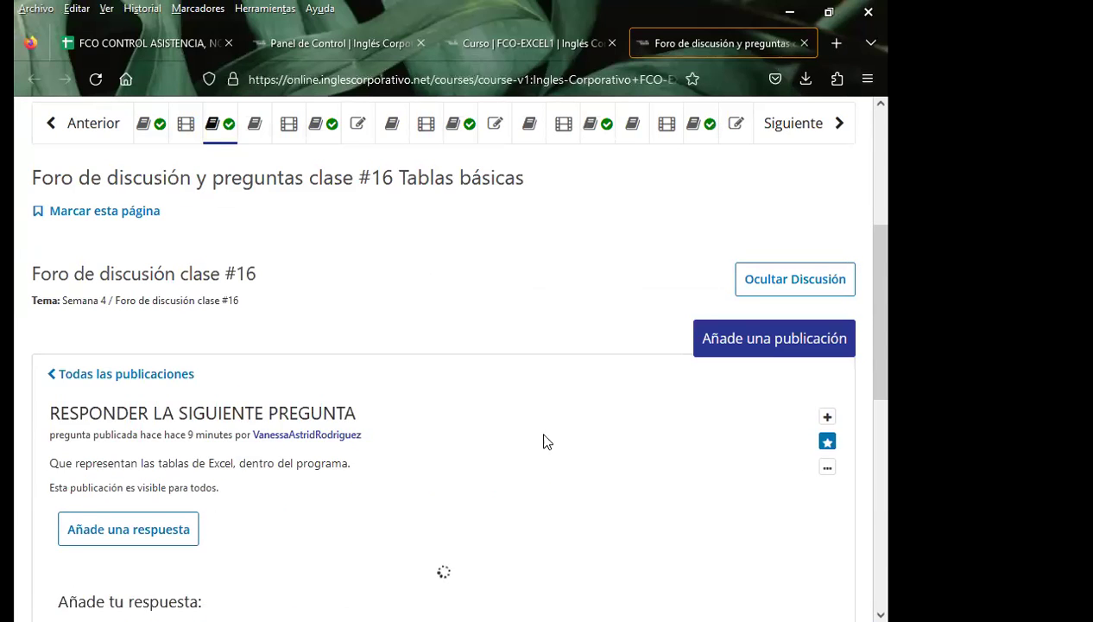
scroll(544, 442, down, 4)
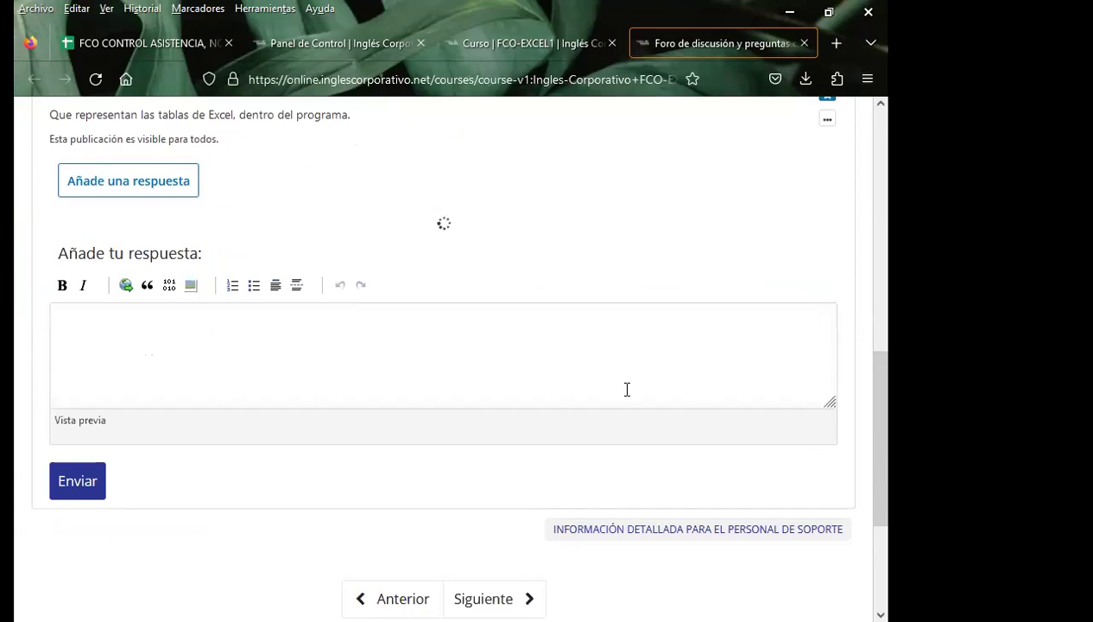
Step: Post the signed thank-you comment under the prefabricated table format response
scroll(520, 439, down, 3)
scroll(514, 420, down, 1)
scroll(515, 421, down, 1)
scroll(509, 413, down, 3)
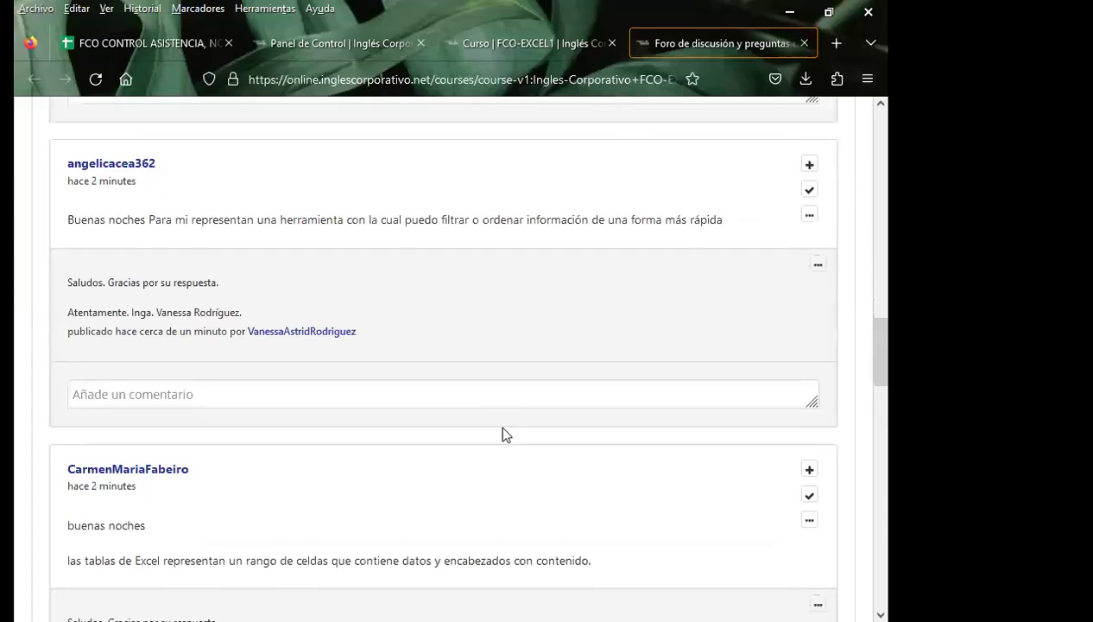
scroll(502, 416, down, 3)
scroll(503, 416, down, 2)
scroll(503, 415, down, 1)
scroll(503, 418, down, 2)
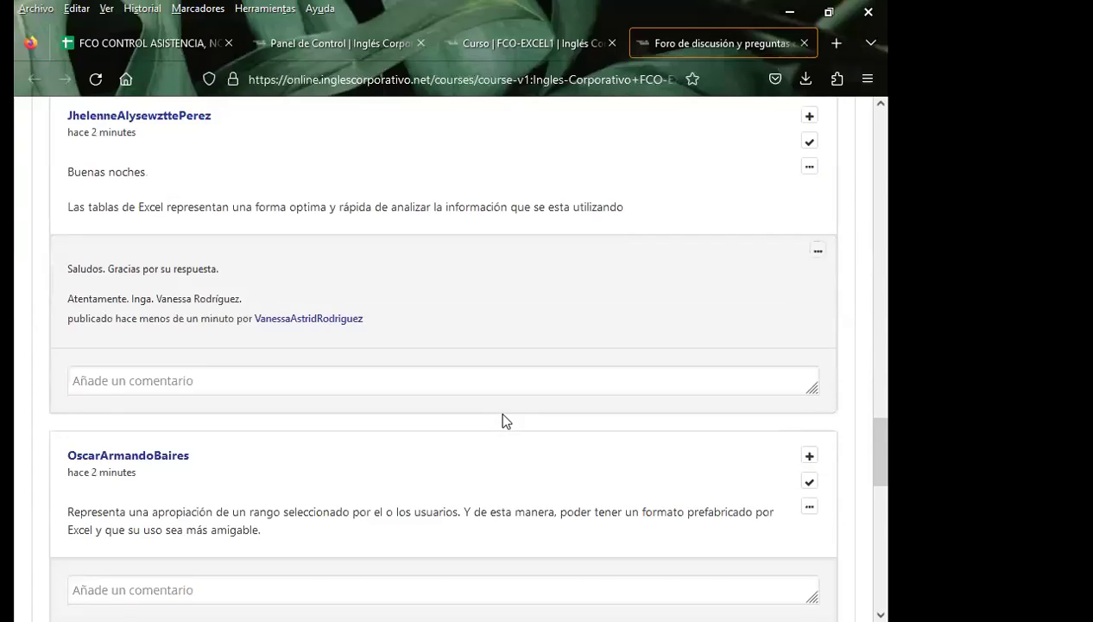
scroll(502, 418, down, 2)
click(103, 414)
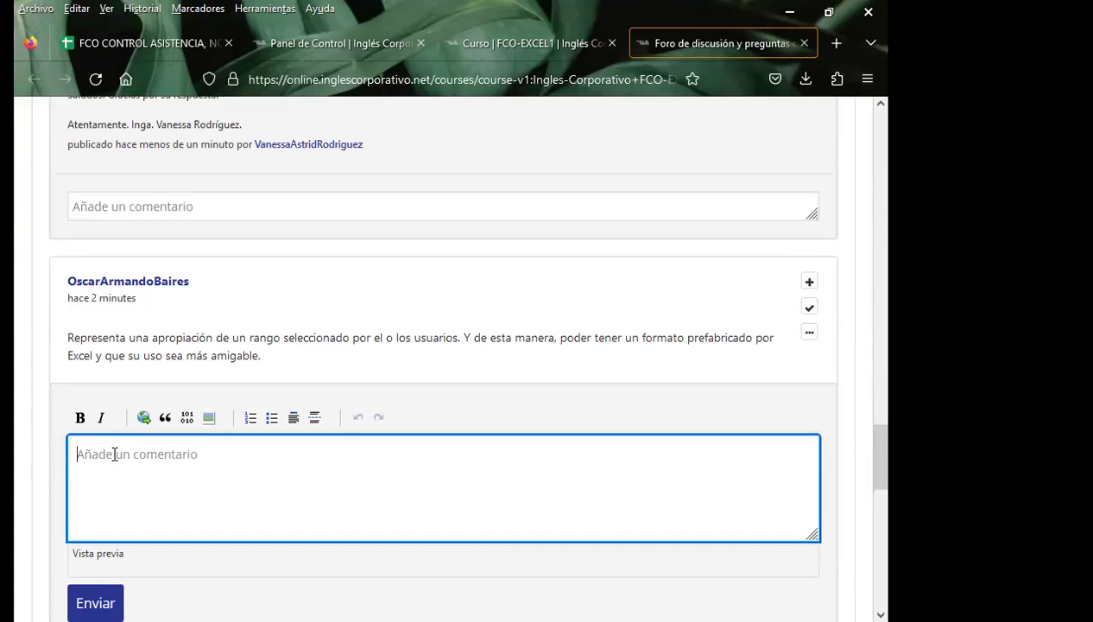
key(ctrl+v)
scroll(67, 507, down, 3)
click(87, 408)
Step: Post the signed thank-you comment under the response about storing and managing data comfortably
scroll(17, 398, down, 1)
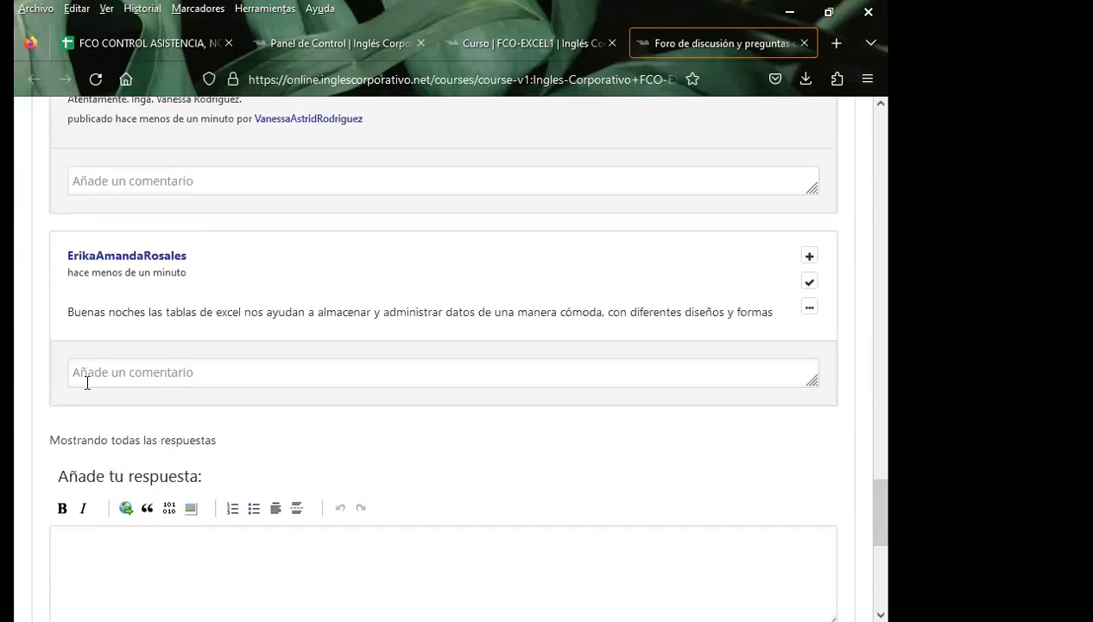
click(86, 383)
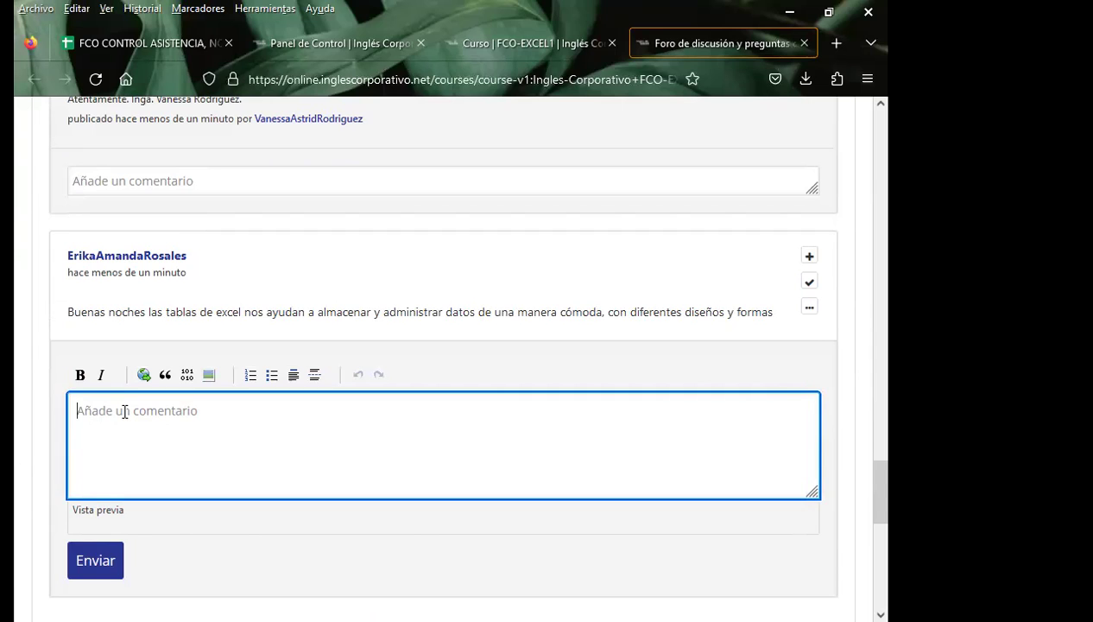
key(ctrl+v)
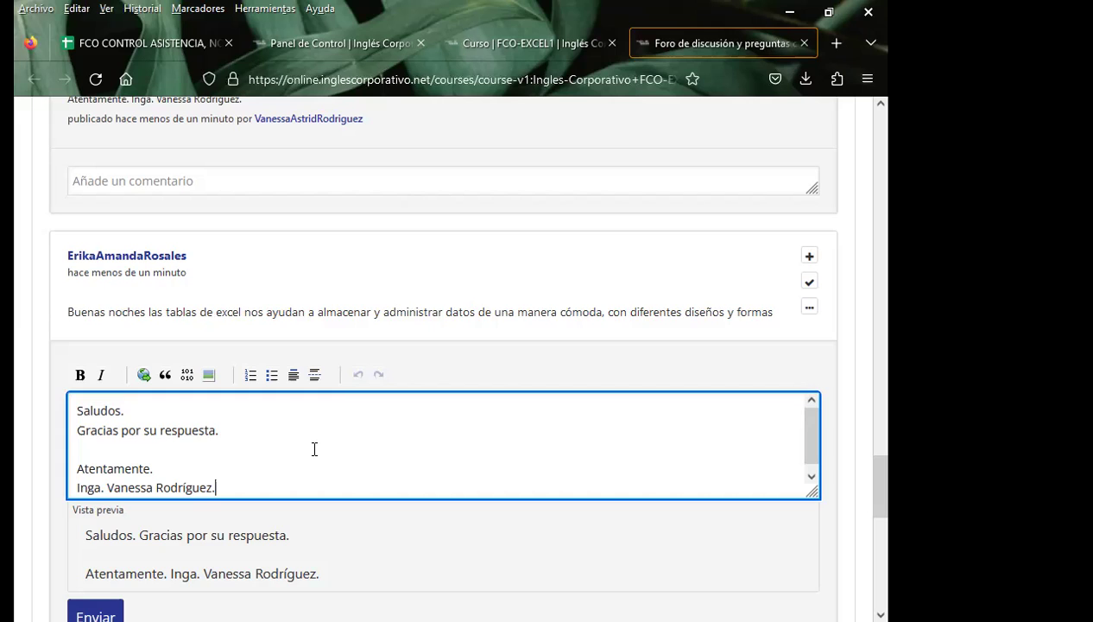
click(95, 615)
scroll(49, 507, down, 3)
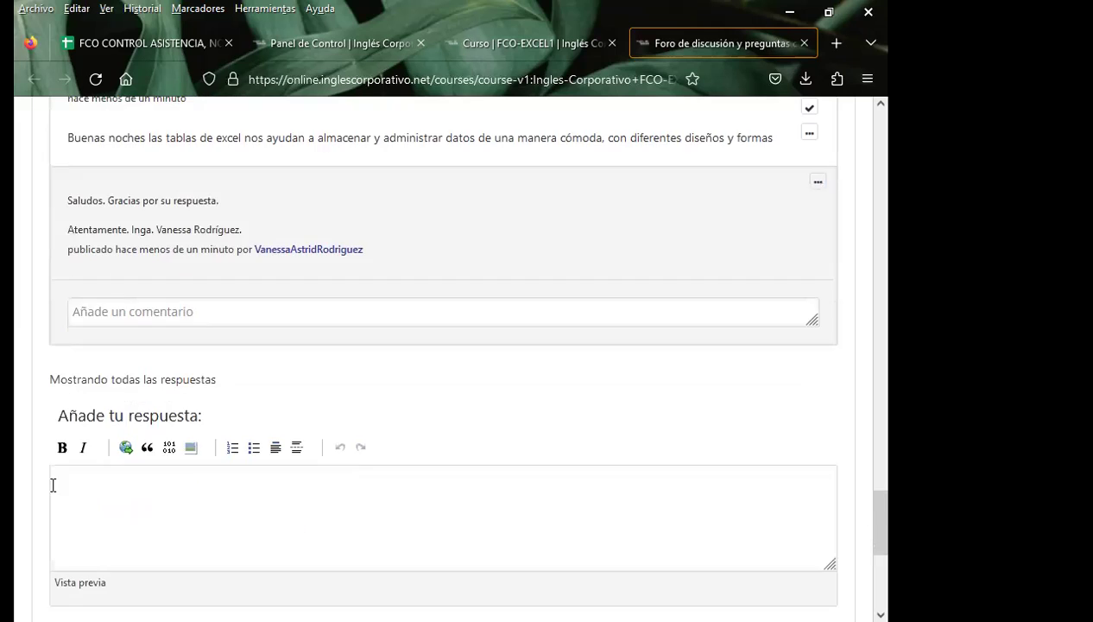
scroll(34, 477, up, 3)
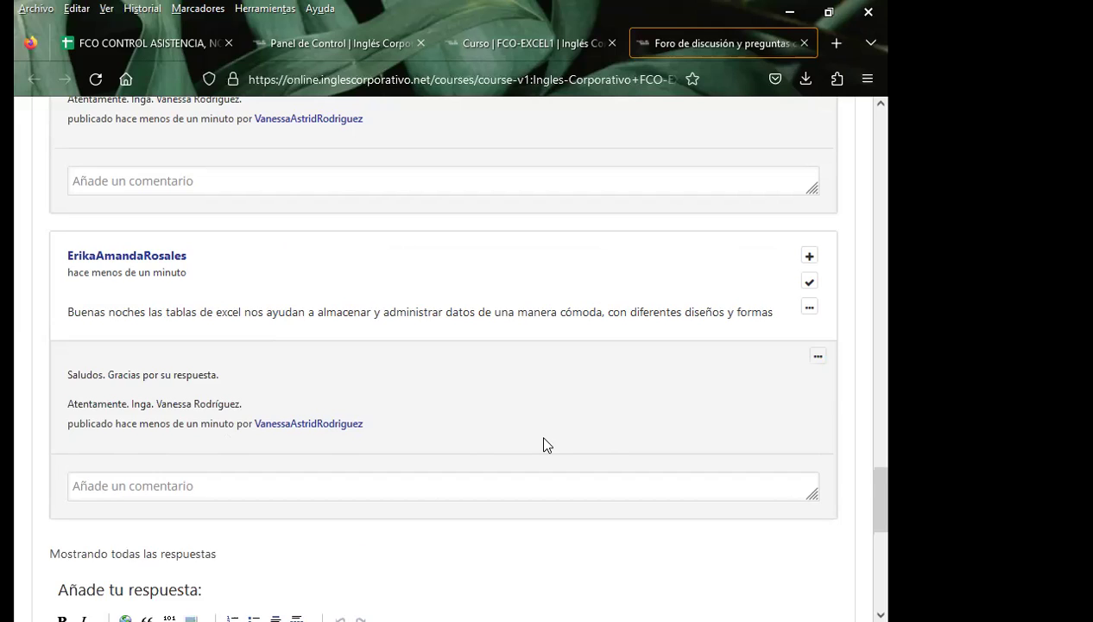
Step: Scroll the 7-response thread back to the top and refresh the Foro de discusión clase #16 unit page
scroll(544, 444, up, 2)
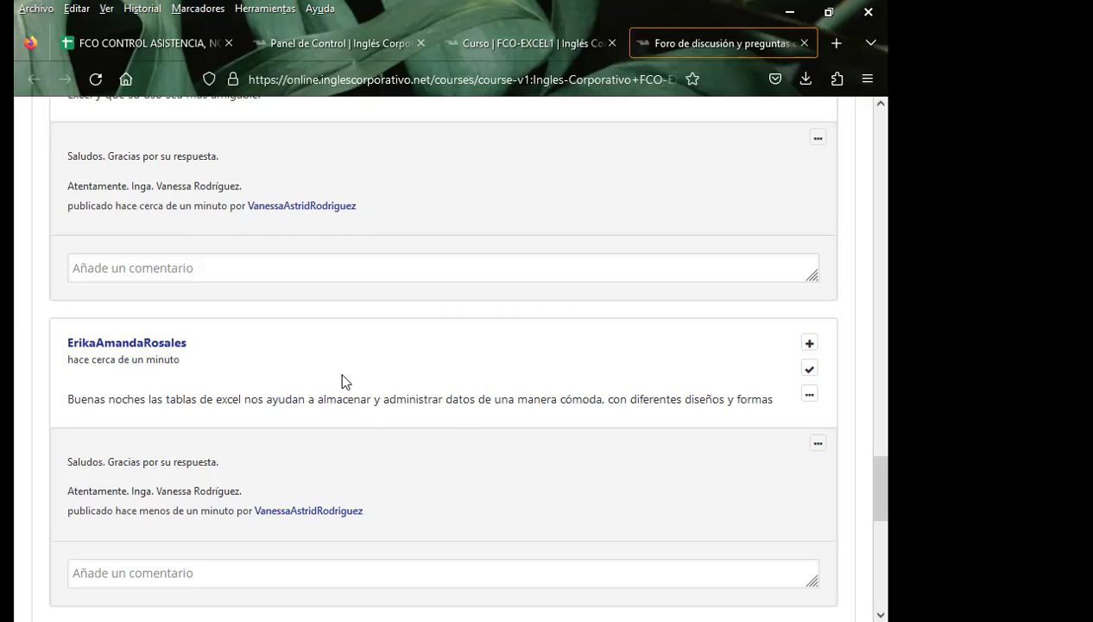
scroll(365, 425, down, 3)
scroll(365, 430, down, 2)
scroll(398, 476, down, 4)
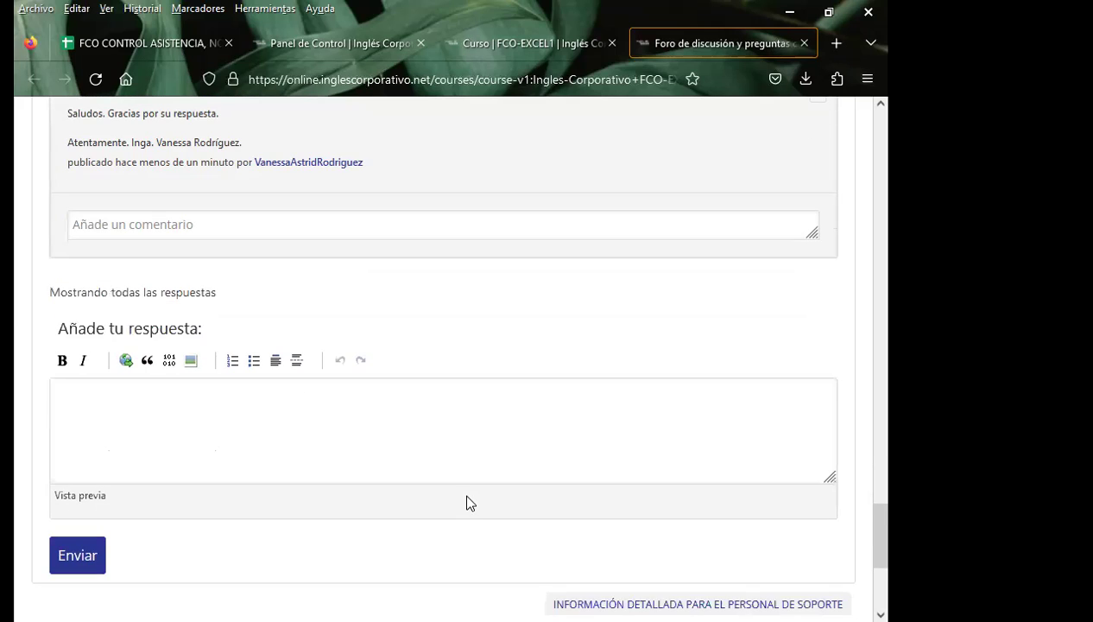
scroll(466, 502, up, 1)
scroll(515, 526, up, 3)
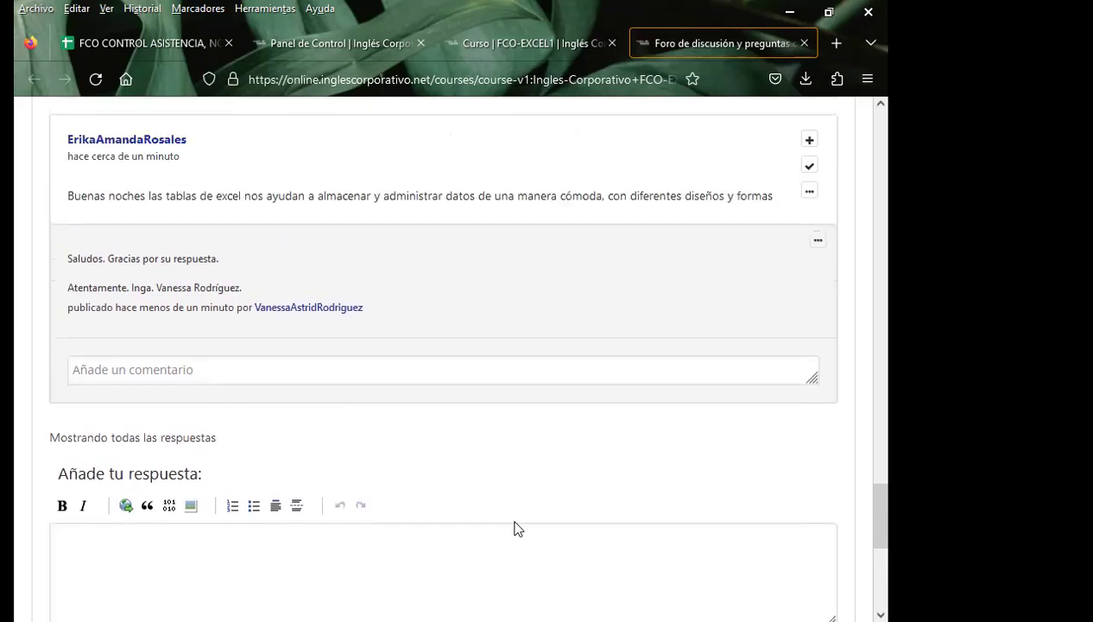
scroll(554, 524, up, 5)
scroll(553, 505, up, 2)
scroll(553, 504, up, 4)
scroll(550, 508, up, 5)
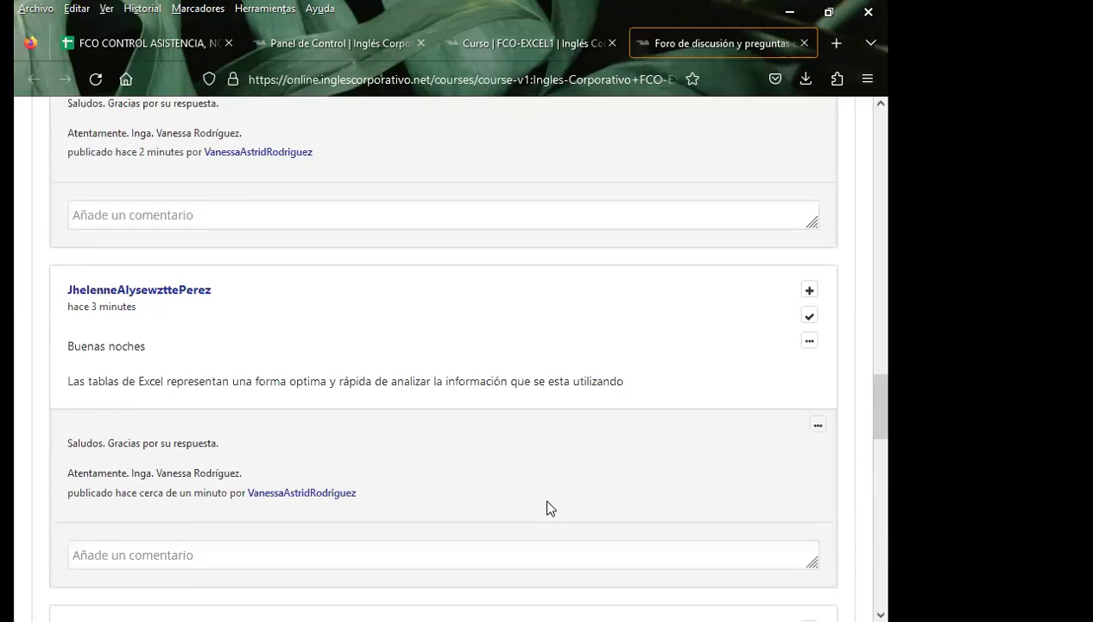
scroll(549, 508, up, 8)
scroll(532, 519, up, 4)
scroll(529, 518, up, 4)
scroll(525, 520, up, 4)
scroll(524, 522, up, 3)
scroll(525, 526, up, 4)
scroll(509, 526, up, 4)
scroll(488, 527, up, 2)
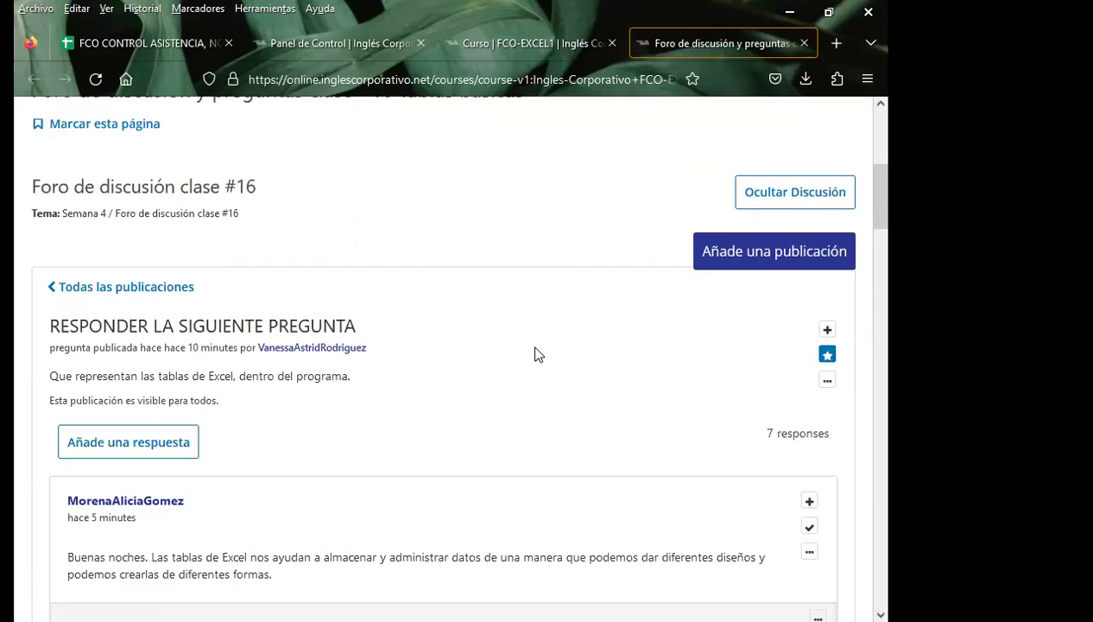
scroll(535, 354, down, 4)
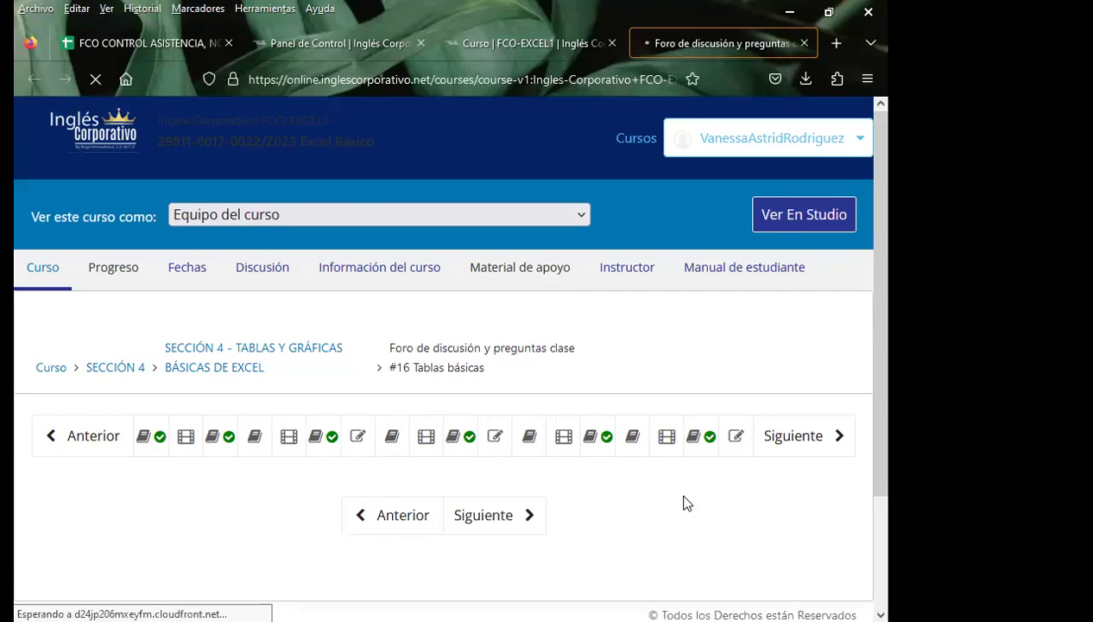
Step: Reopen the RESPONDER LA SIGUIENTE PREGUNTA thread and scroll through its 10 responses
scroll(536, 475, down, 3)
scroll(390, 456, down, 3)
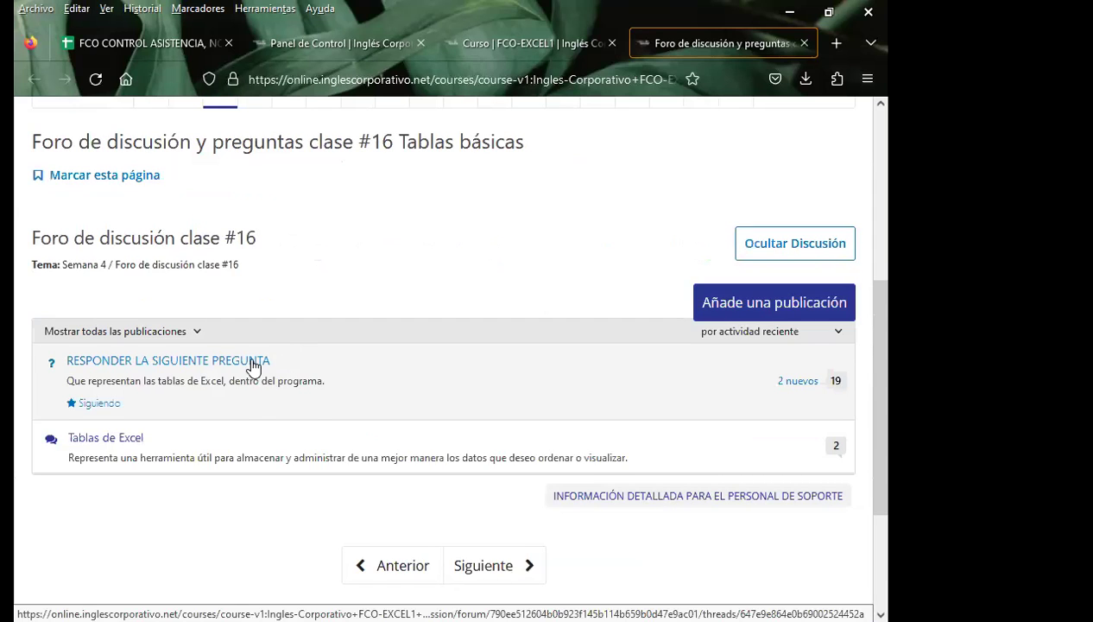
click(252, 361)
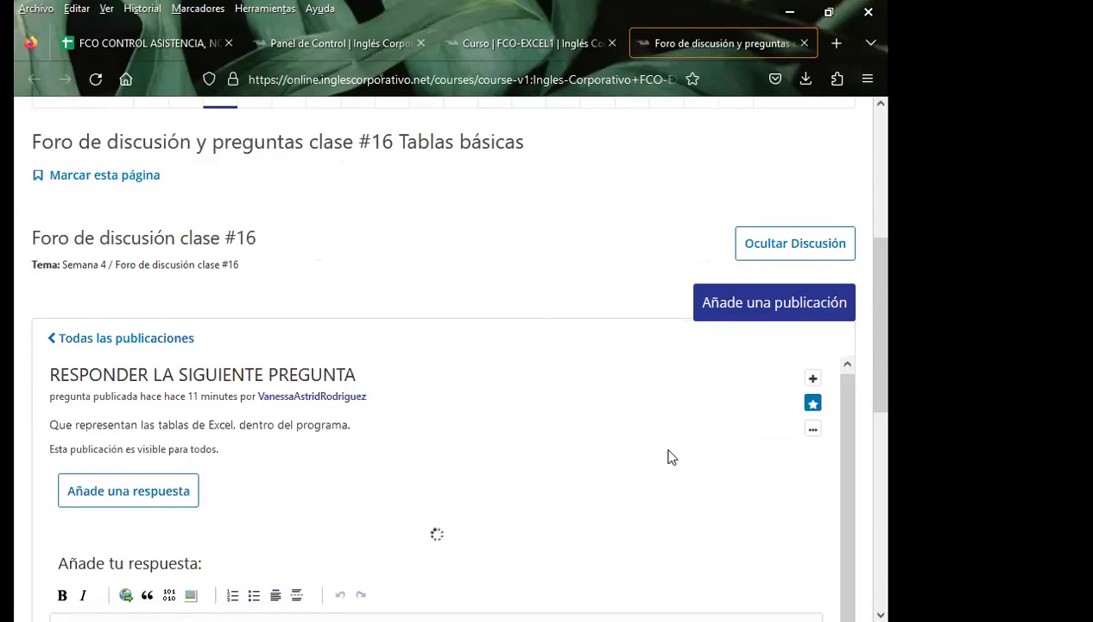
scroll(871, 475, down, 3)
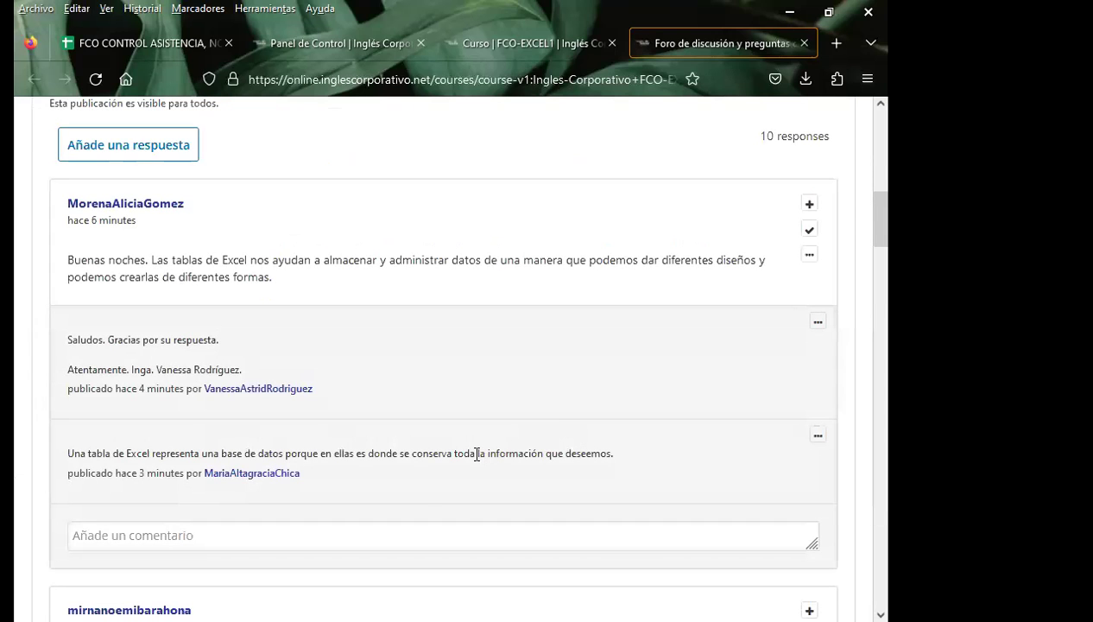
scroll(426, 490, down, 2)
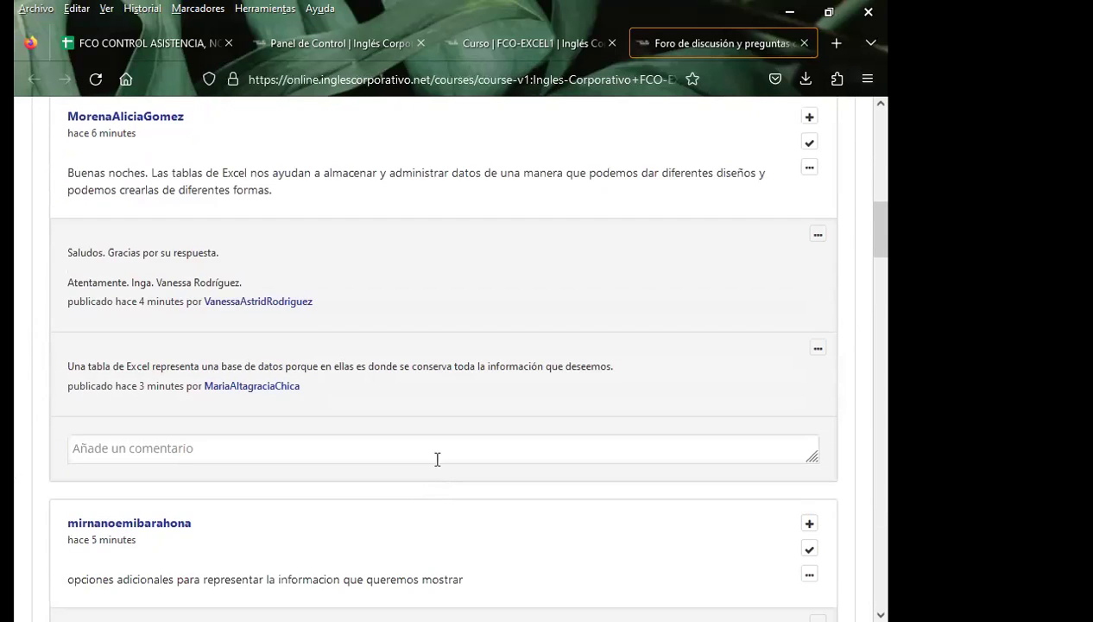
scroll(432, 475, down, 3)
scroll(432, 475, down, 3)
scroll(406, 482, down, 3)
scroll(395, 484, down, 1)
scroll(393, 481, down, 2)
scroll(392, 479, down, 1)
scroll(391, 480, down, 2)
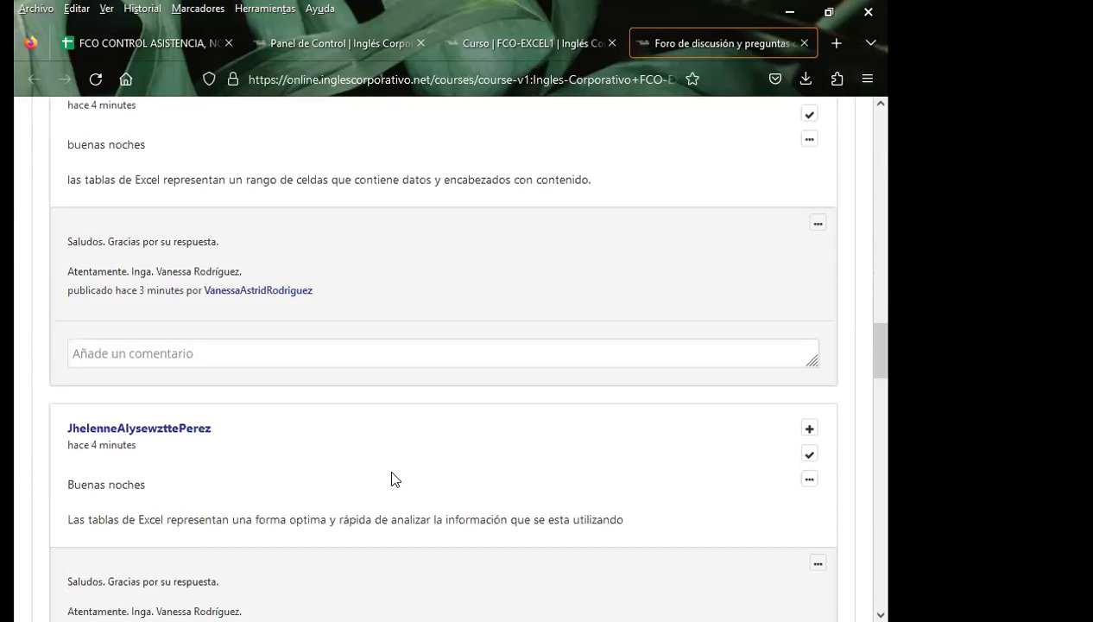
scroll(391, 481, down, 2)
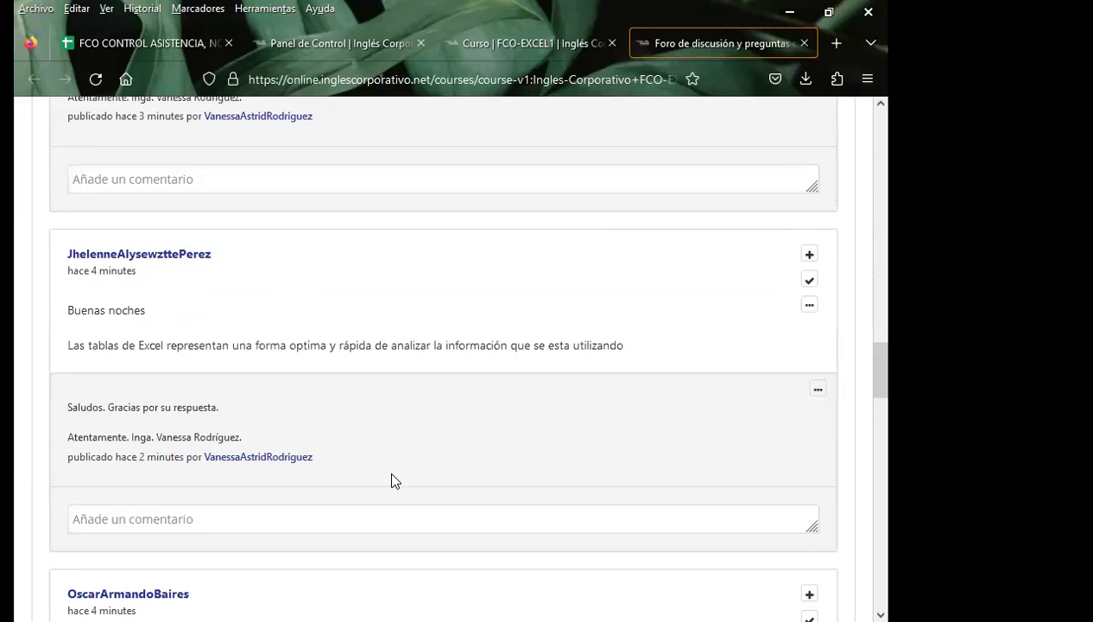
scroll(391, 481, down, 2)
scroll(399, 478, down, 2)
scroll(358, 484, down, 2)
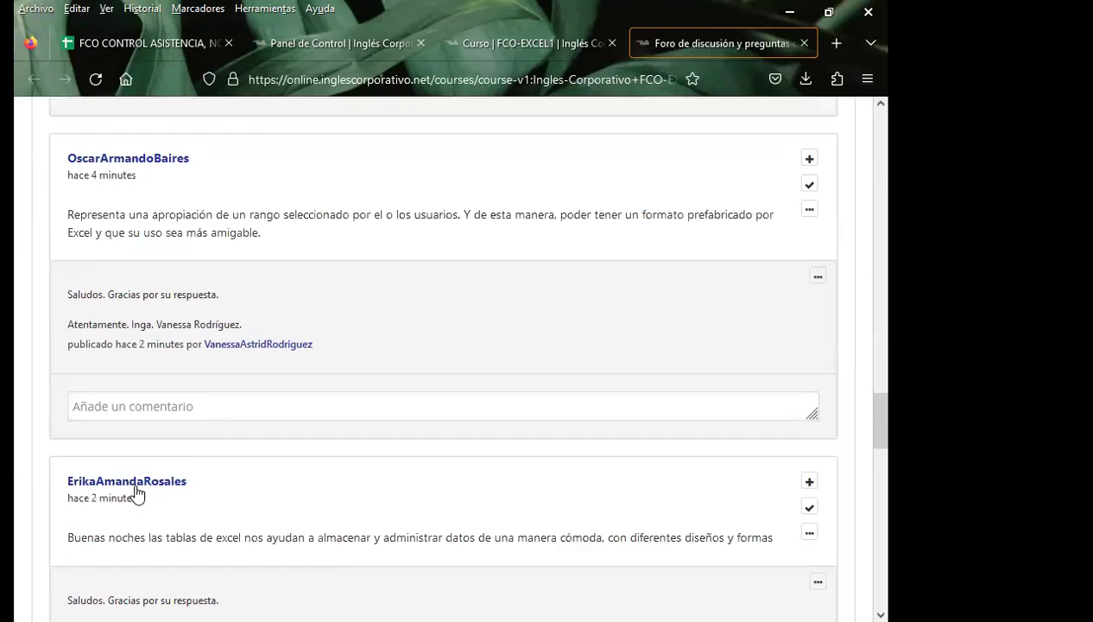
scroll(136, 492, down, 2)
scroll(137, 490, down, 2)
scroll(137, 536, down, 3)
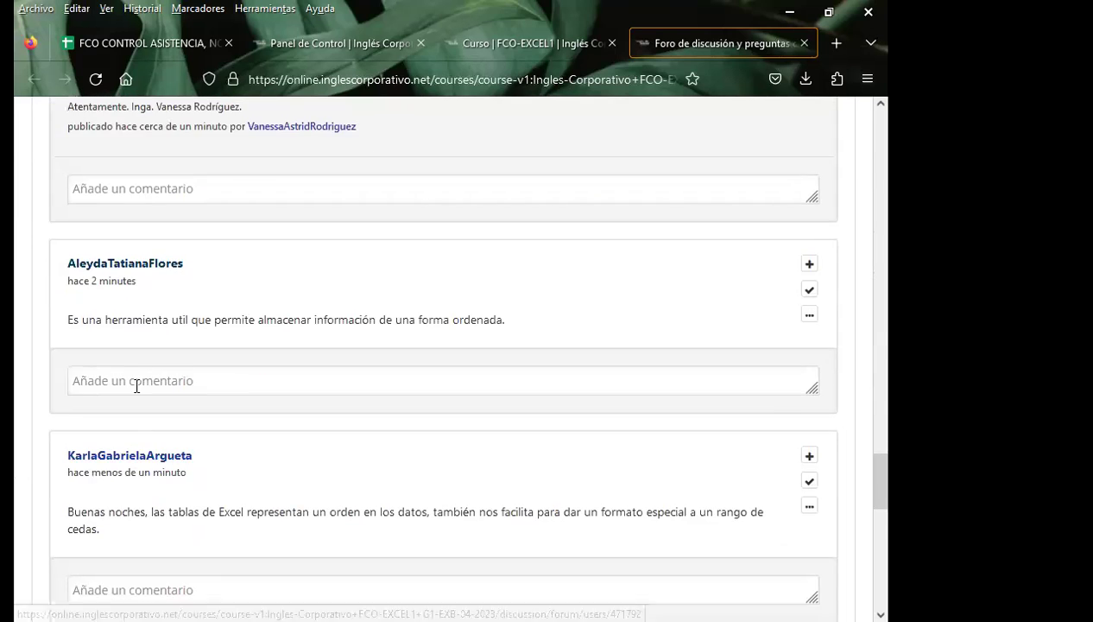
Step: Post the signed 'Saludos. Gracias por su respuesta.' comment under the orderly-storage response
click(136, 386)
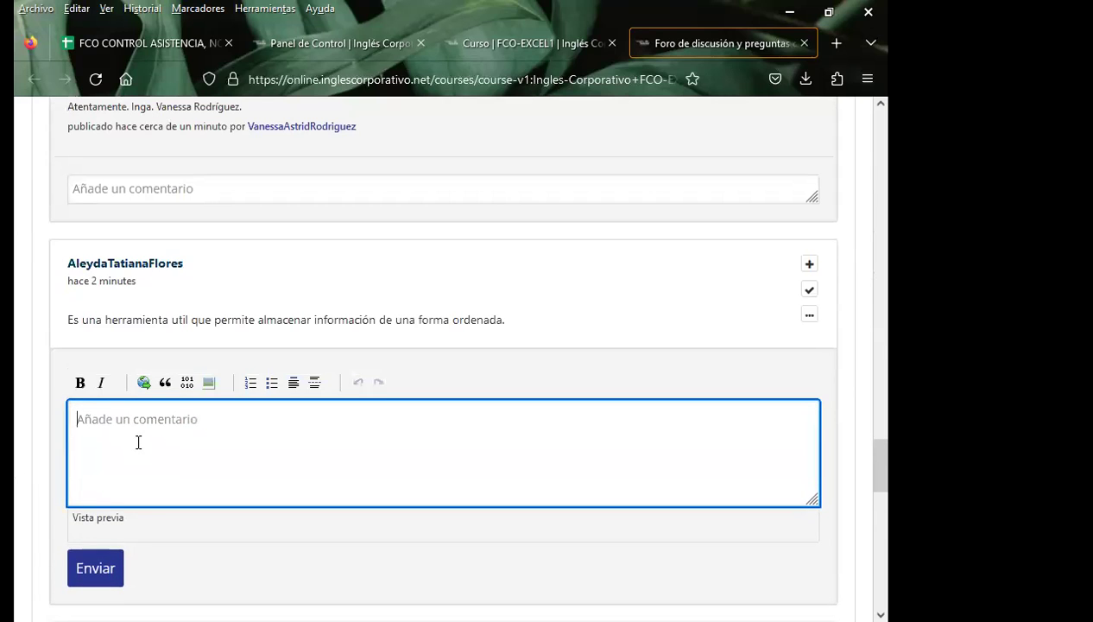
key(ctrl+v)
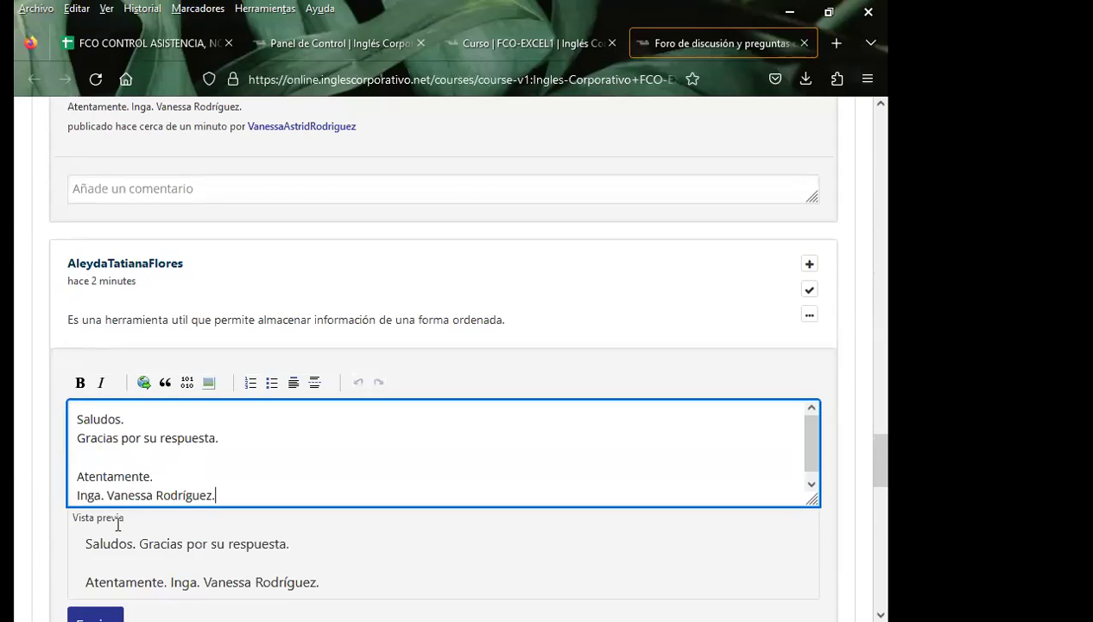
scroll(43, 531, down, 1)
click(78, 536)
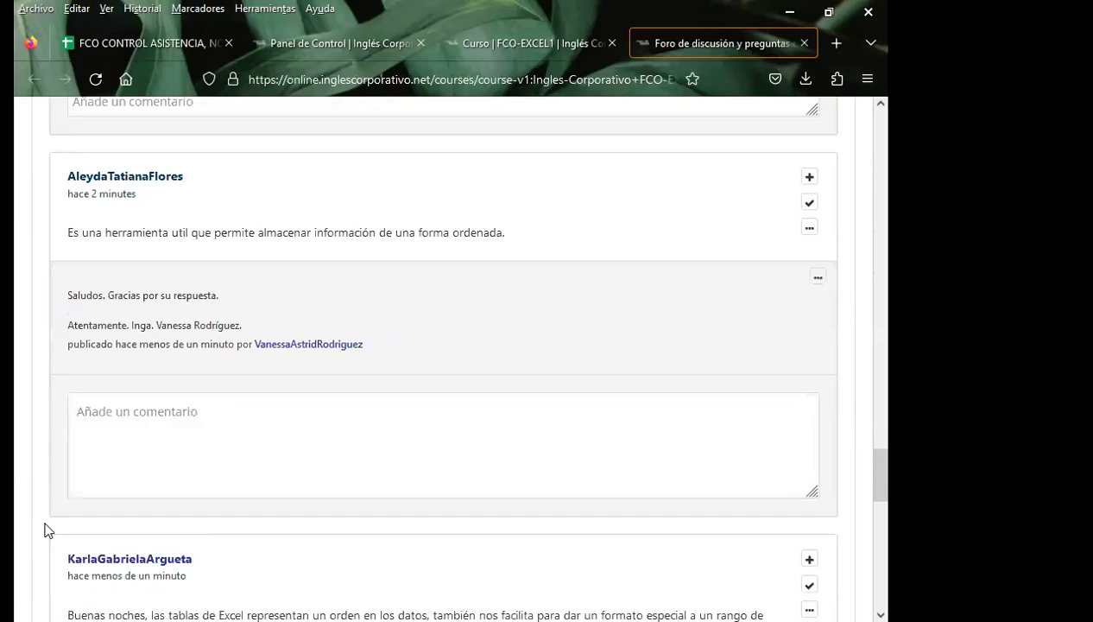
scroll(34, 488, down, 2)
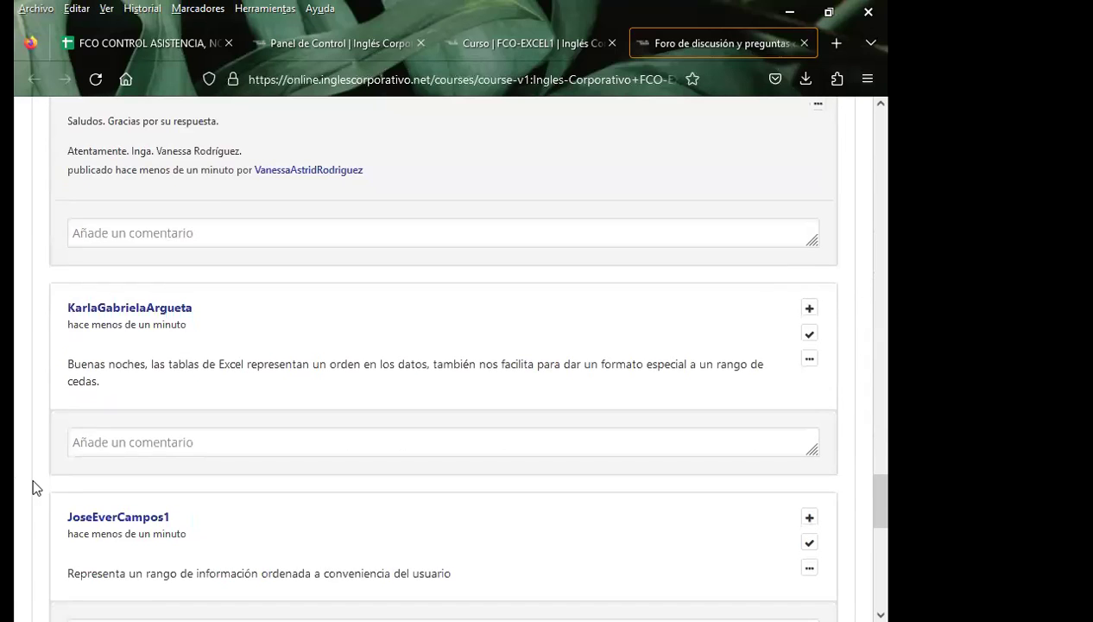
scroll(33, 474, up, 2)
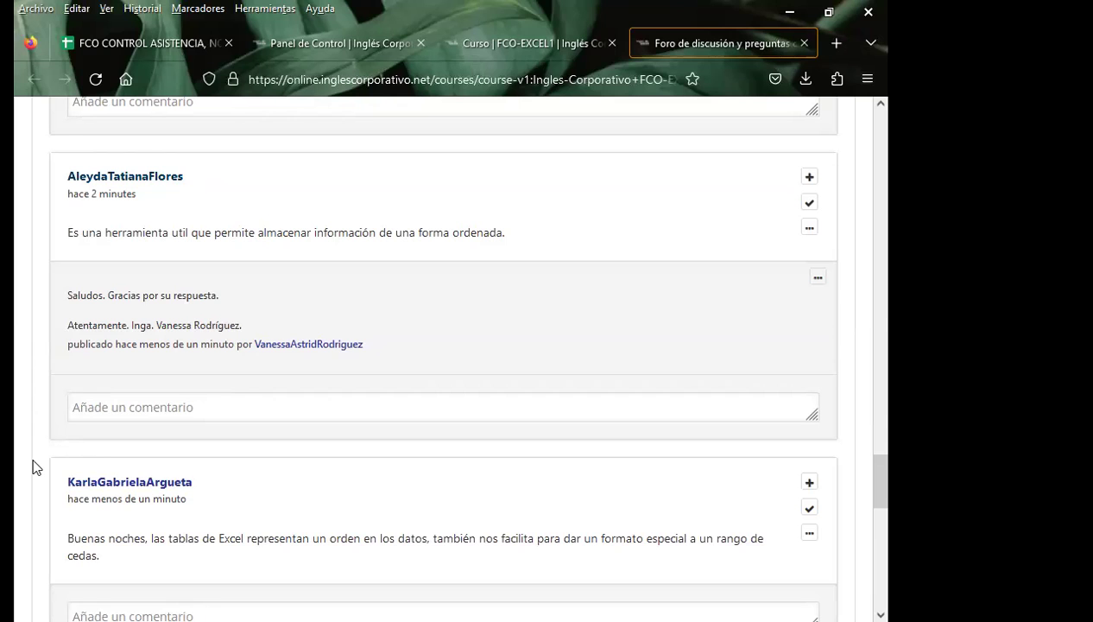
scroll(76, 458, down, 2)
Step: Post the signed thank-you comment under the data-ordering response
click(107, 447)
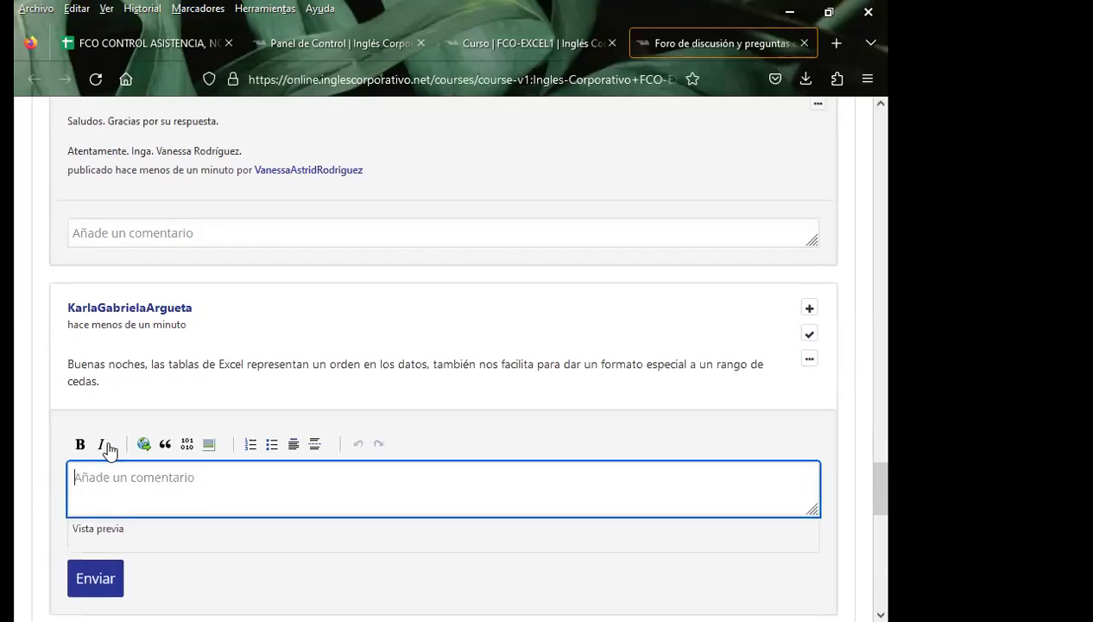
scroll(21, 432, down, 2)
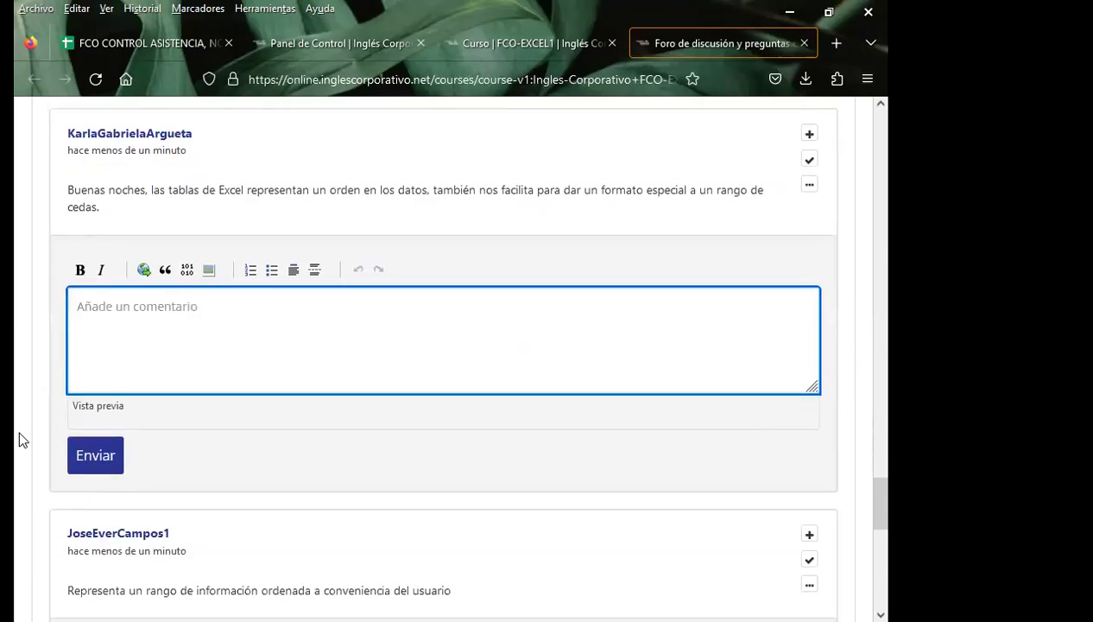
scroll(19, 432, up, 2)
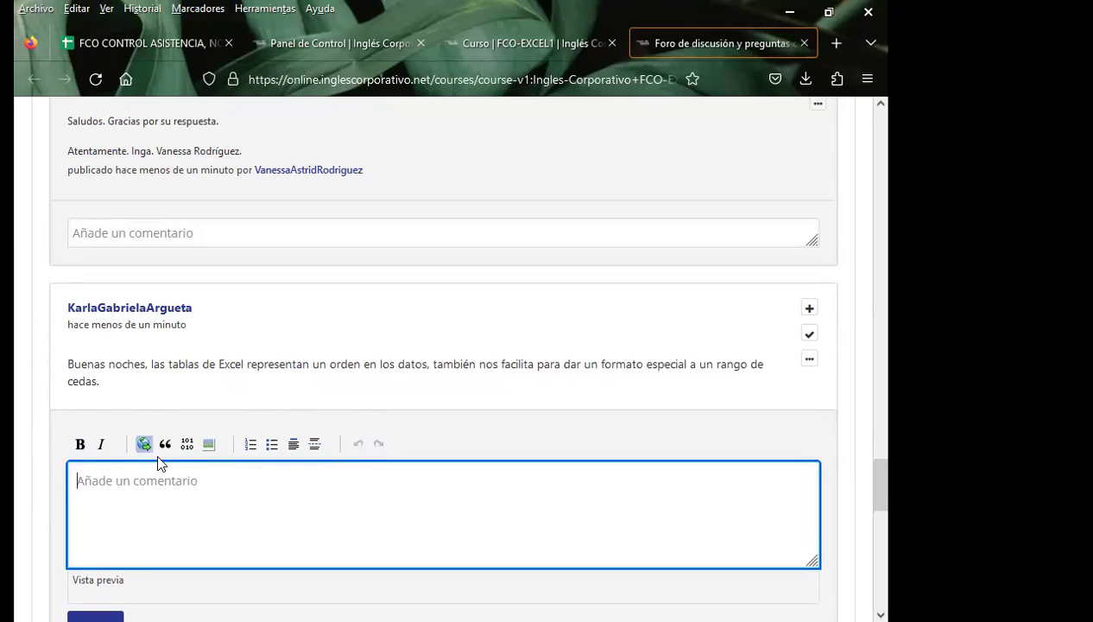
key(ctrl+v)
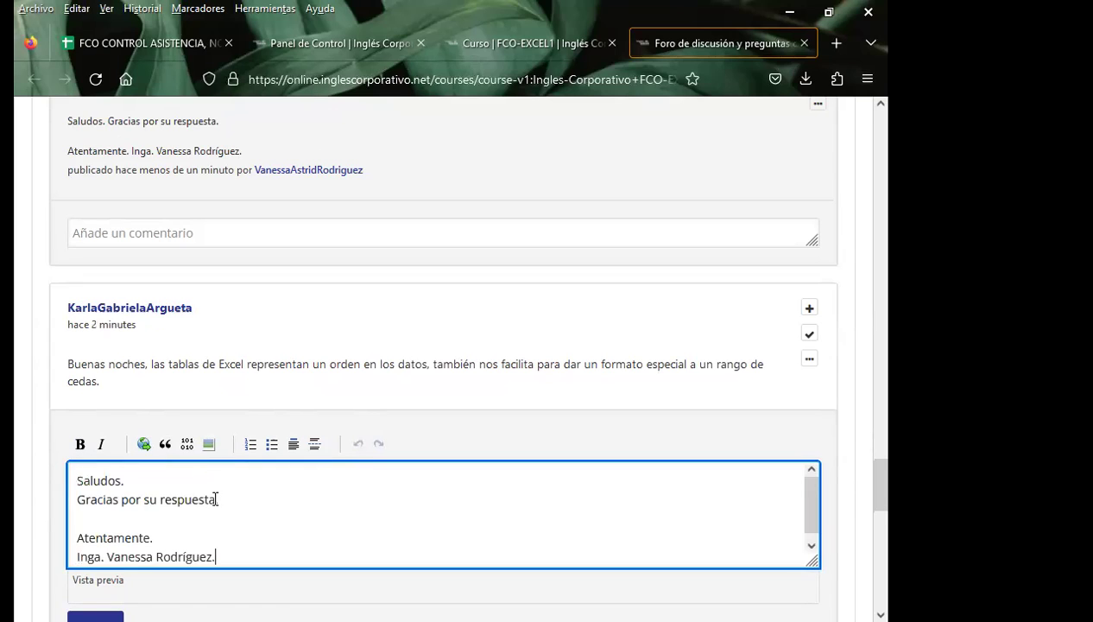
scroll(14, 487, down, 3)
click(91, 421)
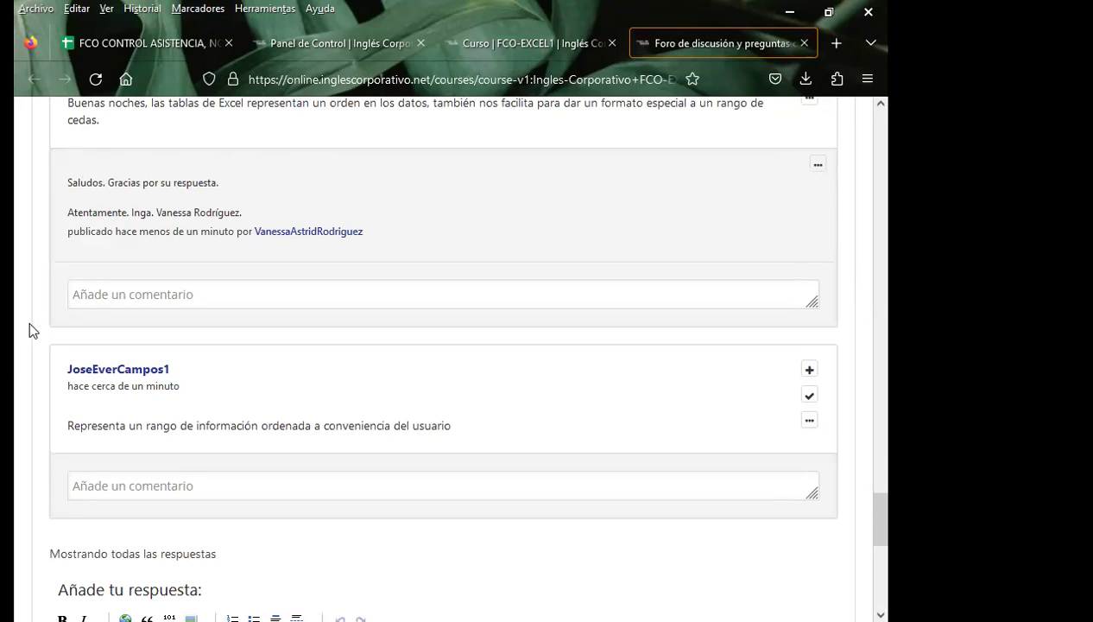
Step: Post the signed thank-you comment under the last response, about ordered information ranges
scroll(15, 352, down, 2)
click(85, 397)
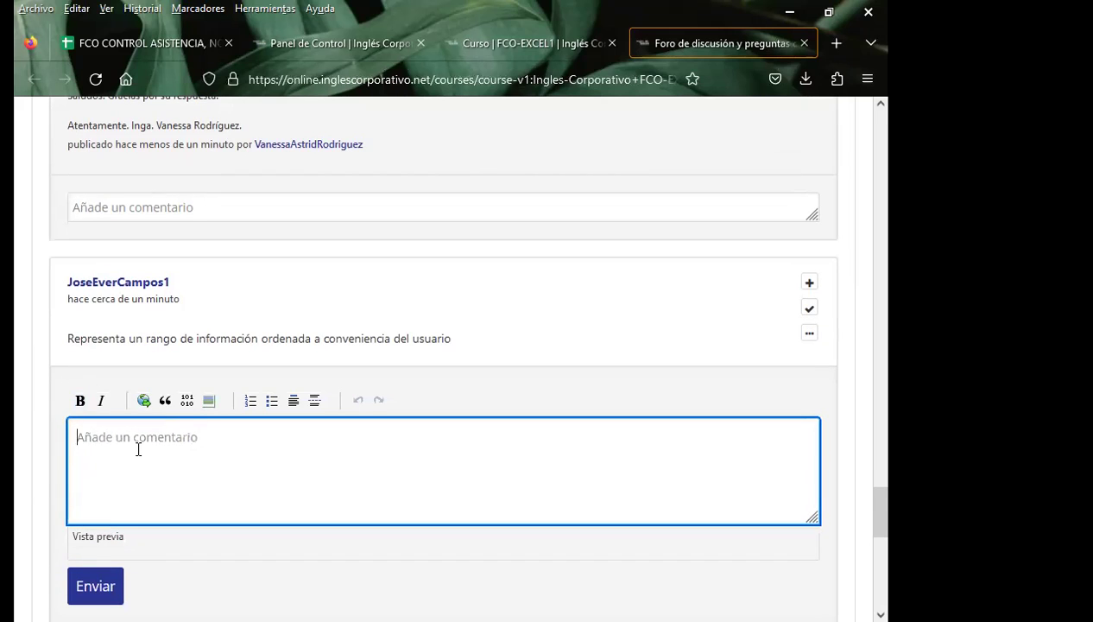
key(ctrl+v)
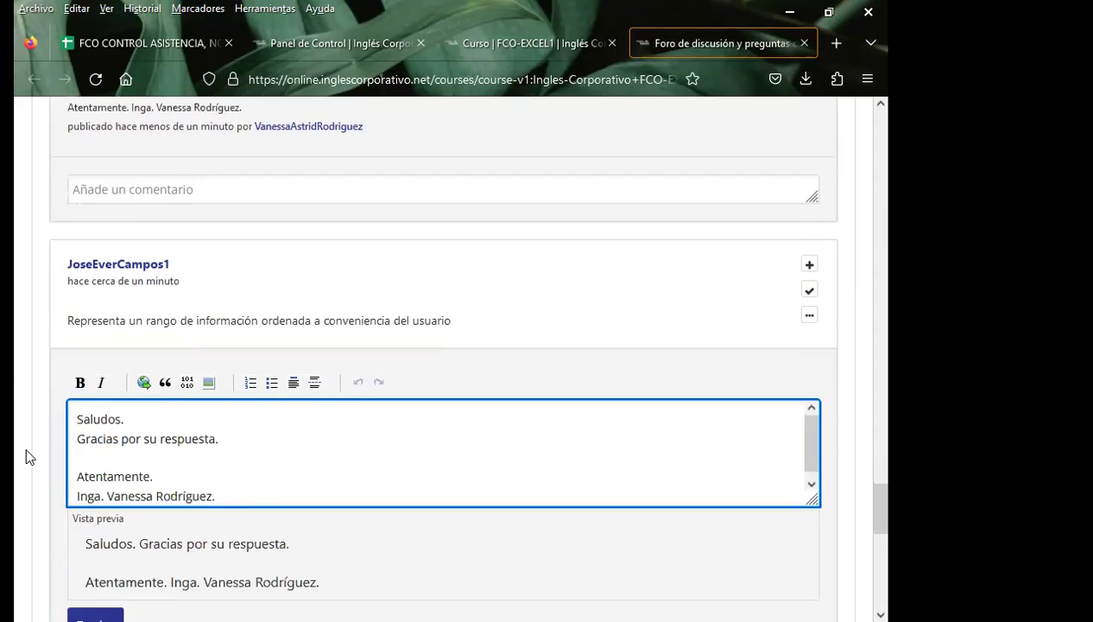
scroll(24, 456, down, 3)
click(97, 464)
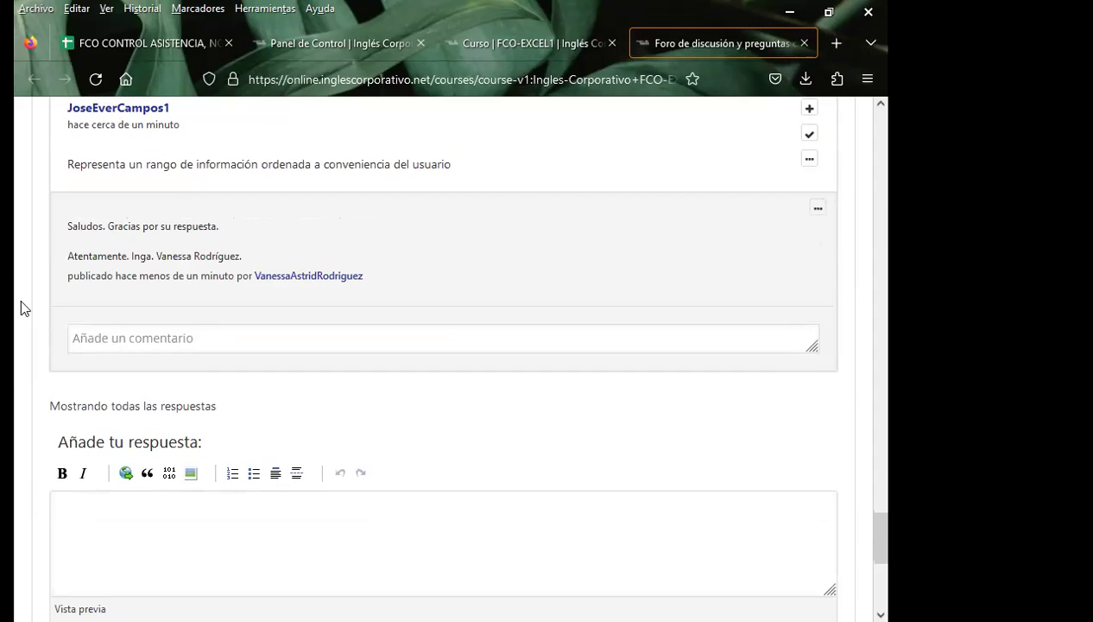
scroll(24, 308, up, 6)
scroll(211, 527, up, 5)
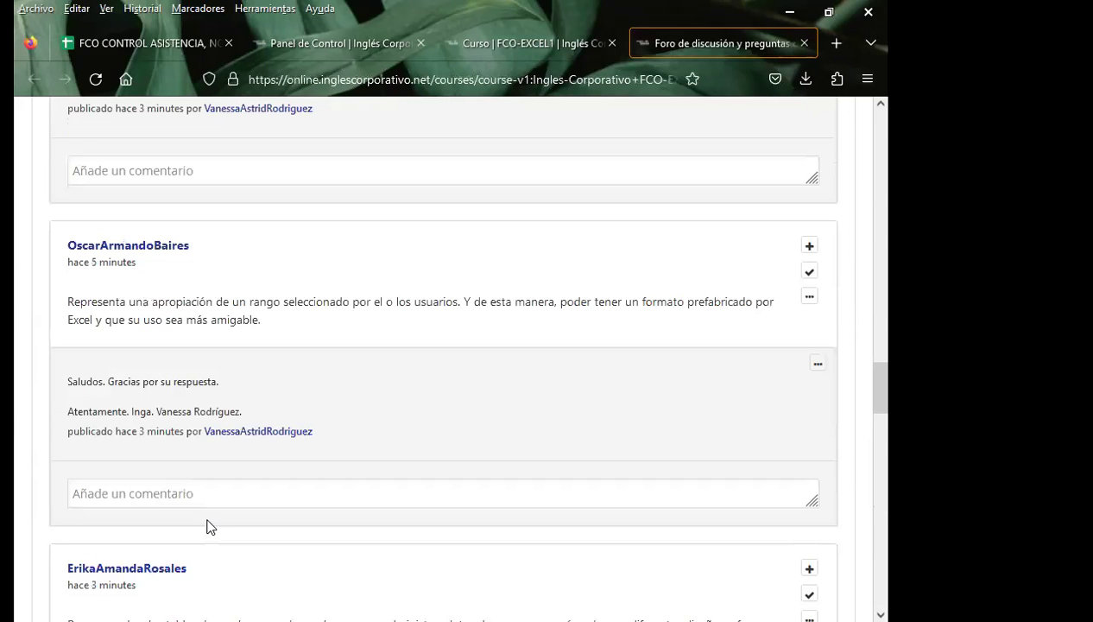